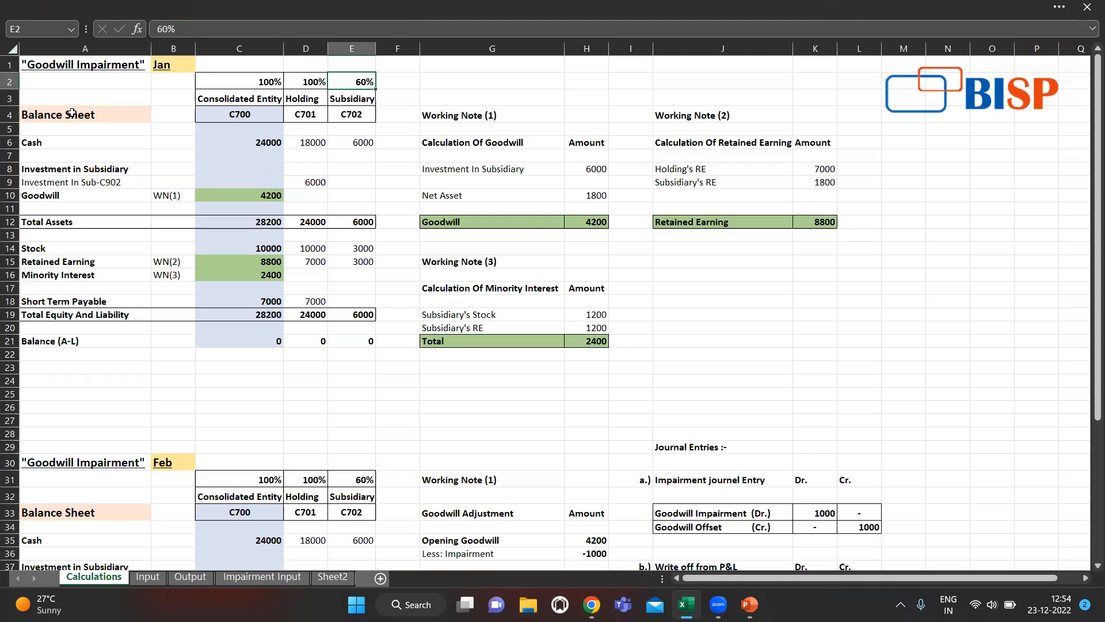
Step: Review the entity names, codes and ownership percentages heading the January balance sheet columns
key("Down")
key("Down")
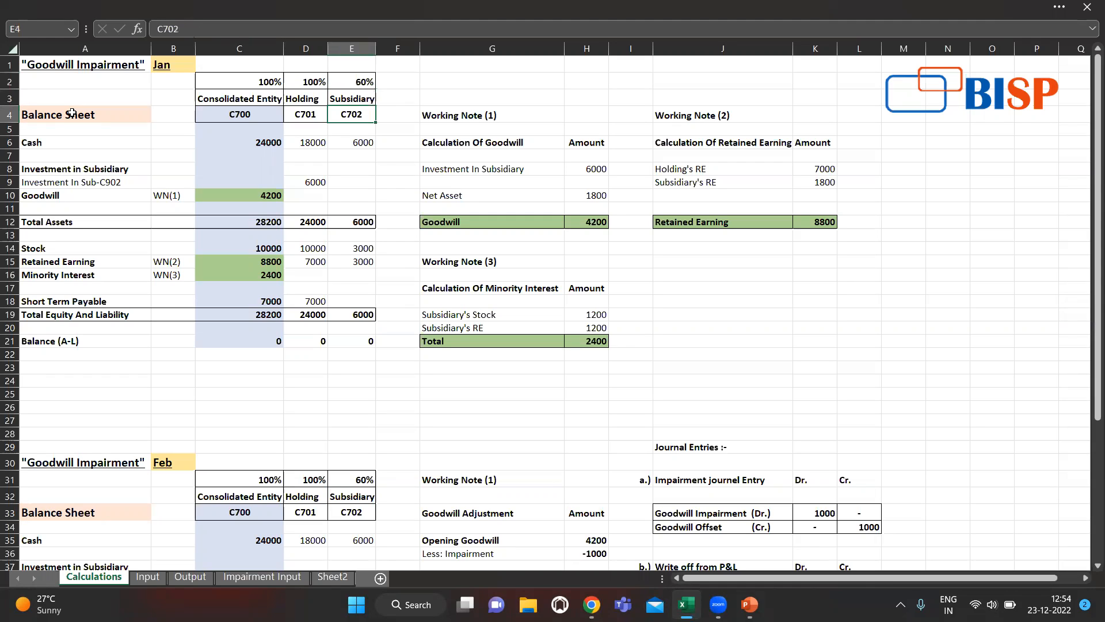
key("Left")
key("Left")
key("Up")
key("Right")
key("Left")
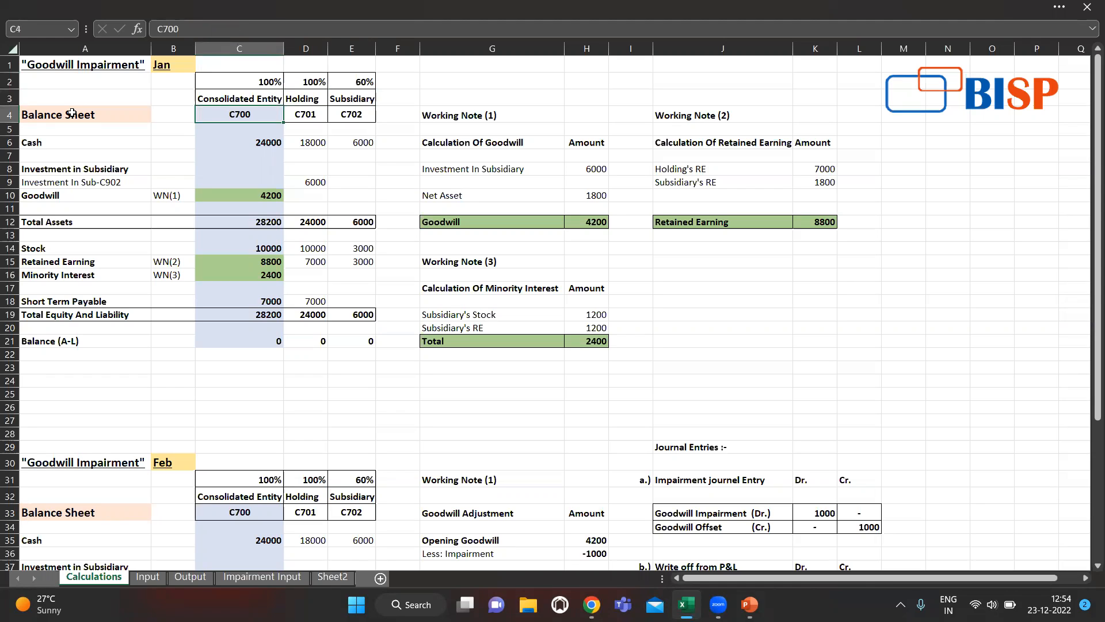
key("Down")
key("Up")
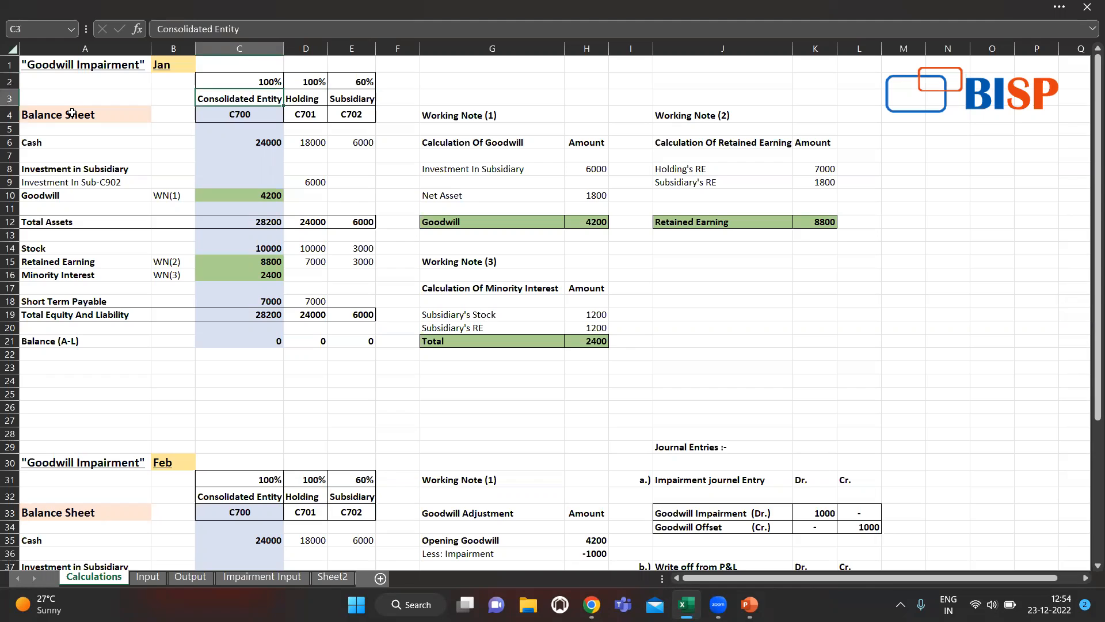
key("Down")
key("Up")
key("Down")
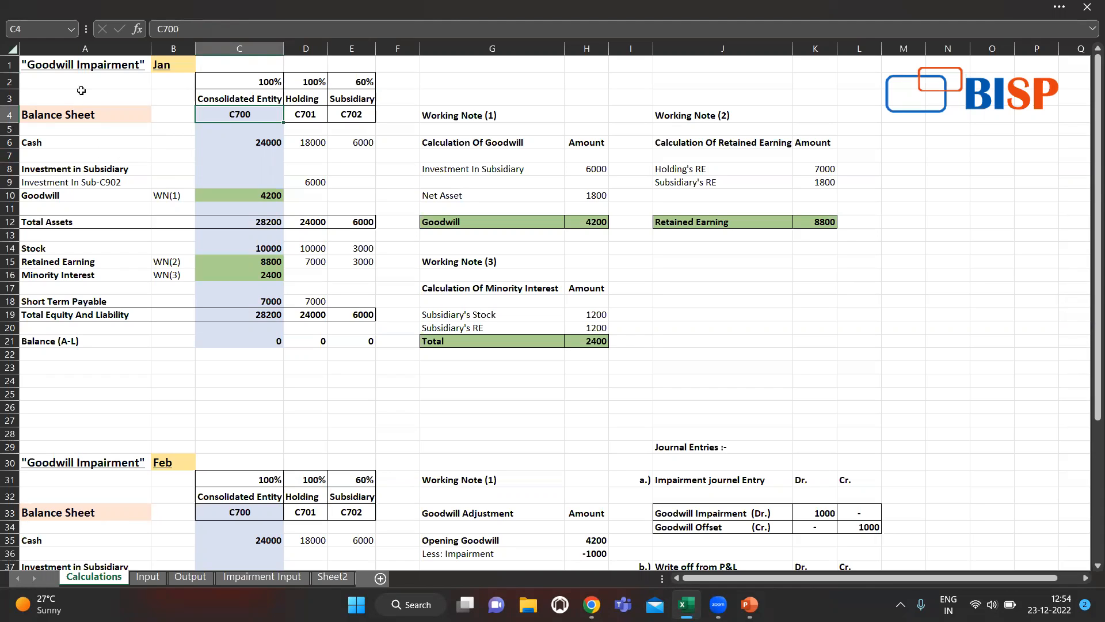
Step: Review the January balance sheet's period label and column headings, along with the holding company's Cash entry
left_click(70, 112)
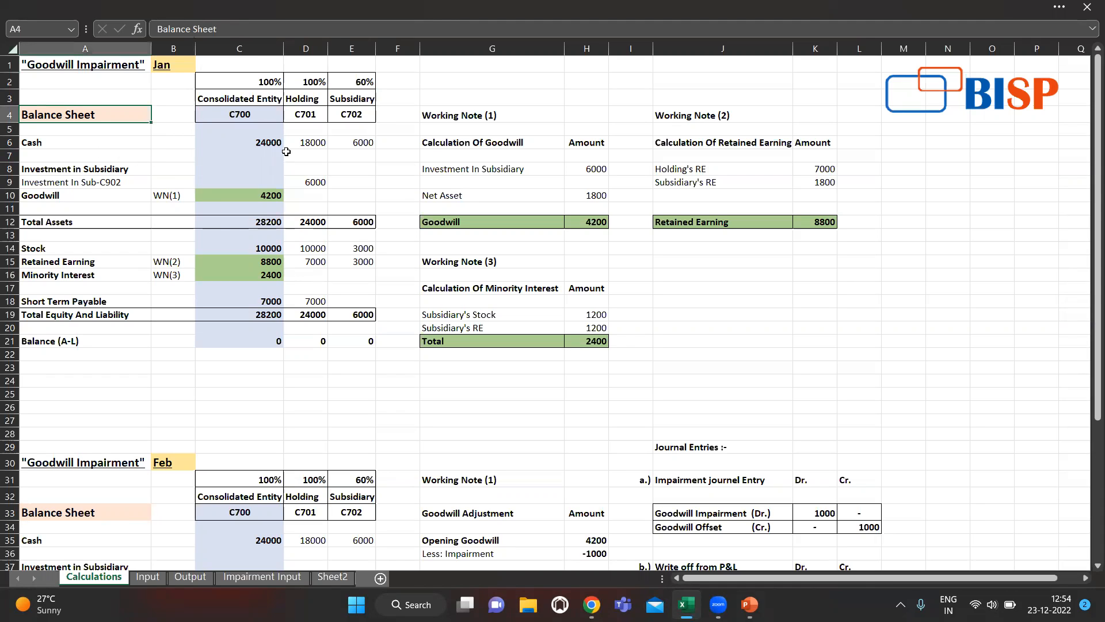
left_click(317, 142)
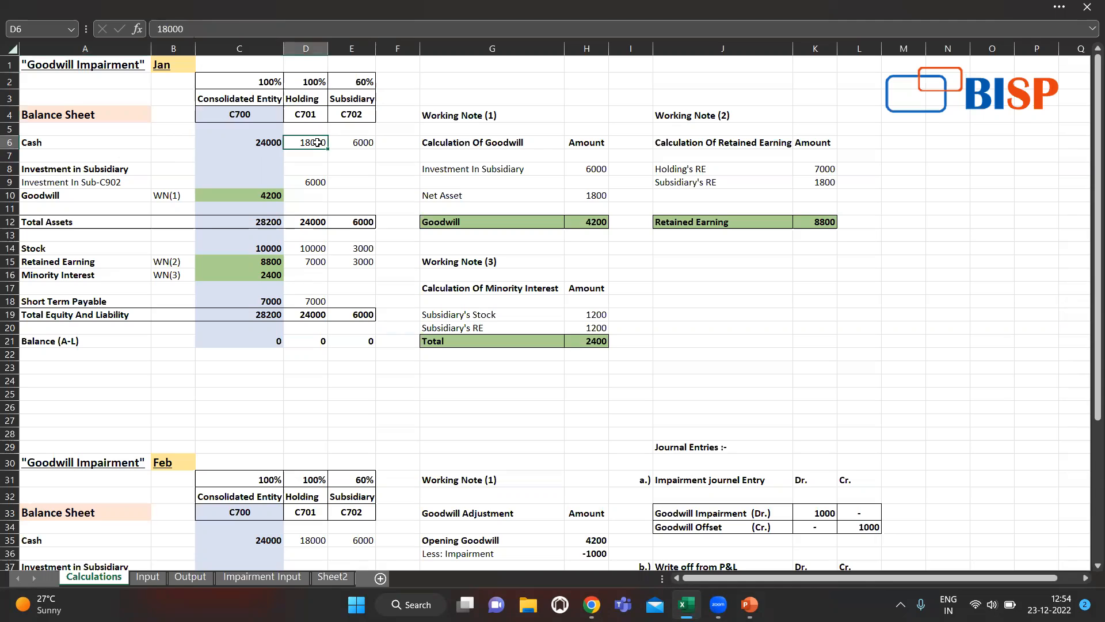
key("Left")
key("Up")
key("Left")
key("Up")
key("Up")
key("Up")
key("Up")
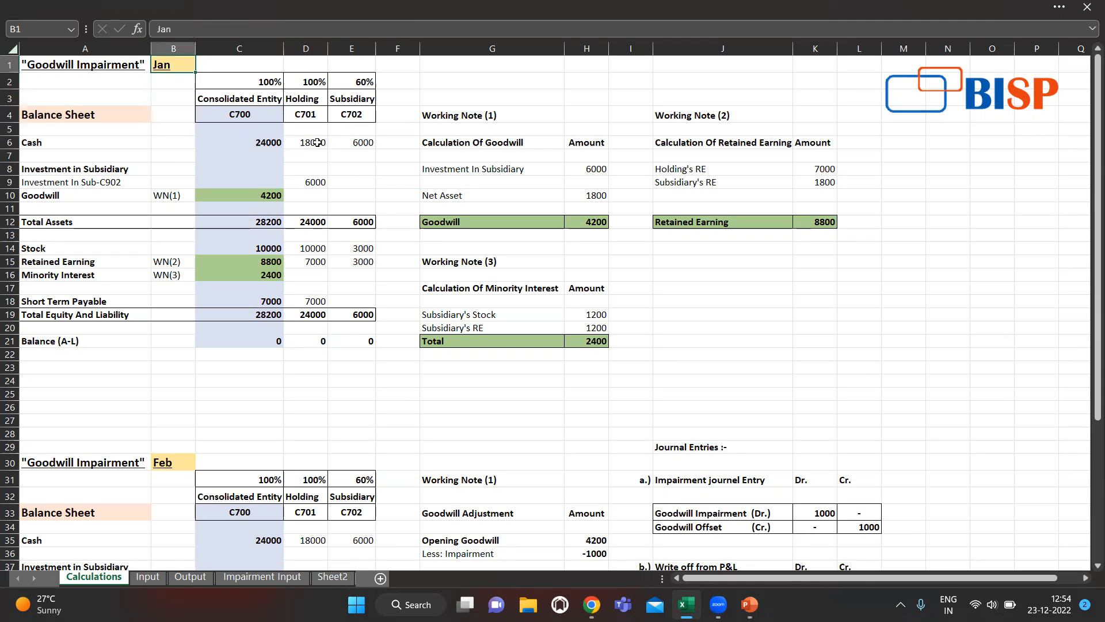
key("Down")
key("Right")
key("Down")
key("Down")
key("Right")
key("Down")
key("Down")
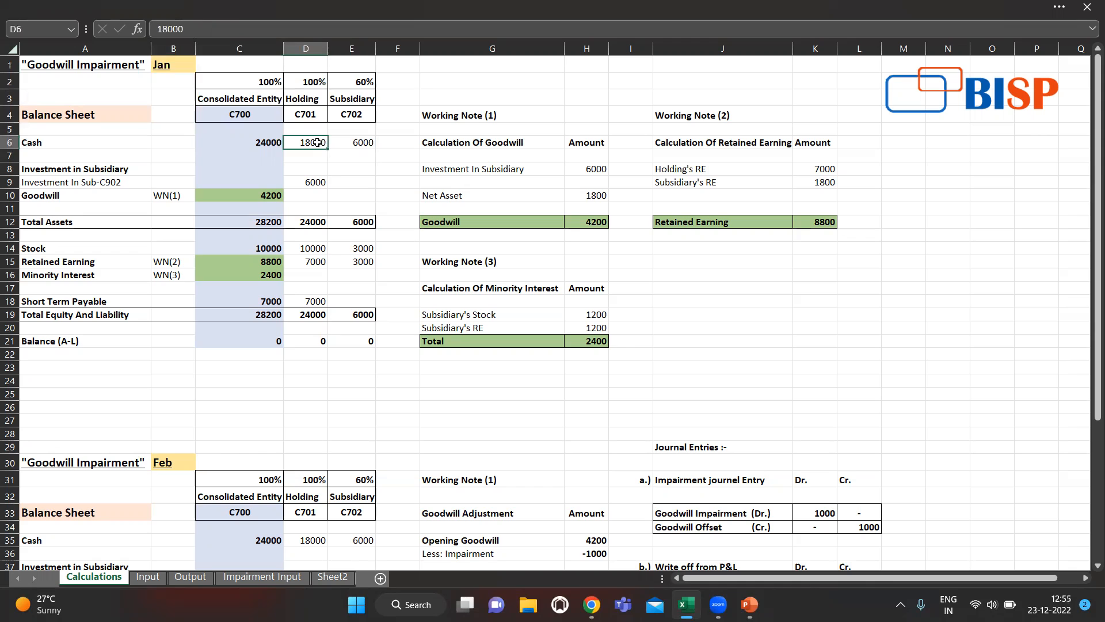
left_click(327, 167)
left_click(318, 157)
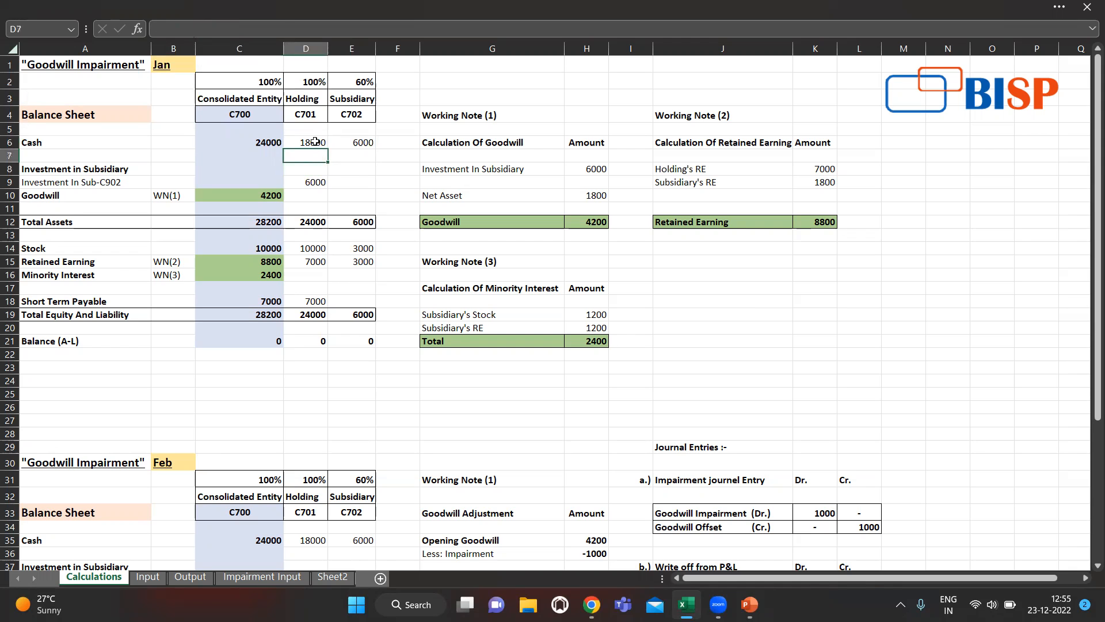
left_click(314, 140)
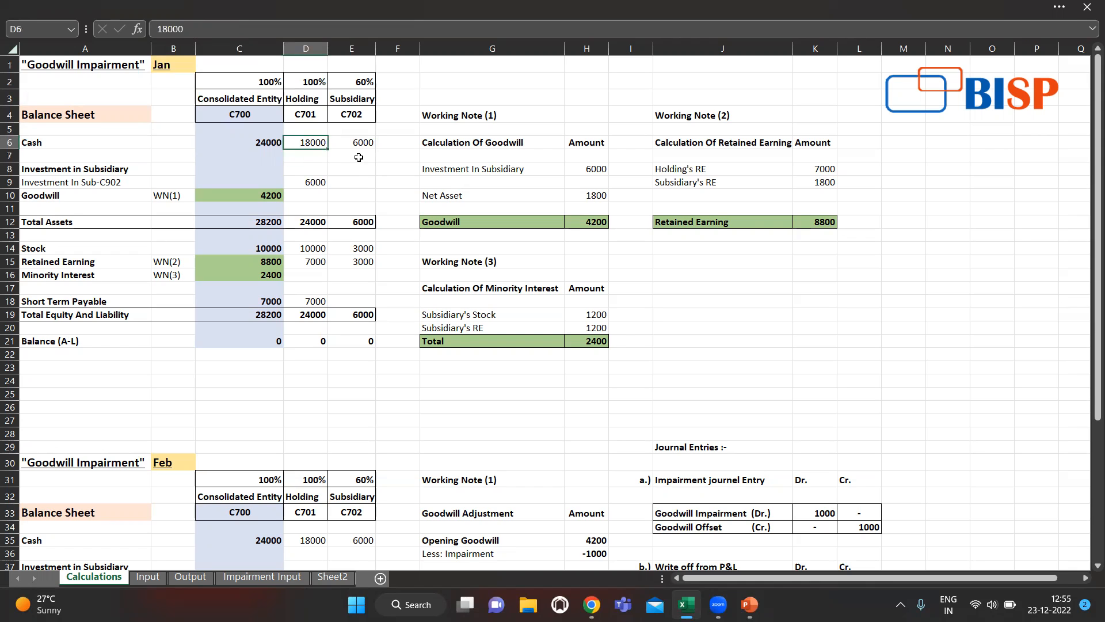
Step: Examine the subsidiary's Cash and the holding company's Investment In Sub-C902 and Total Assets for January
key("Right")
key("Down")
key("Left")
key("Down")
key("Down")
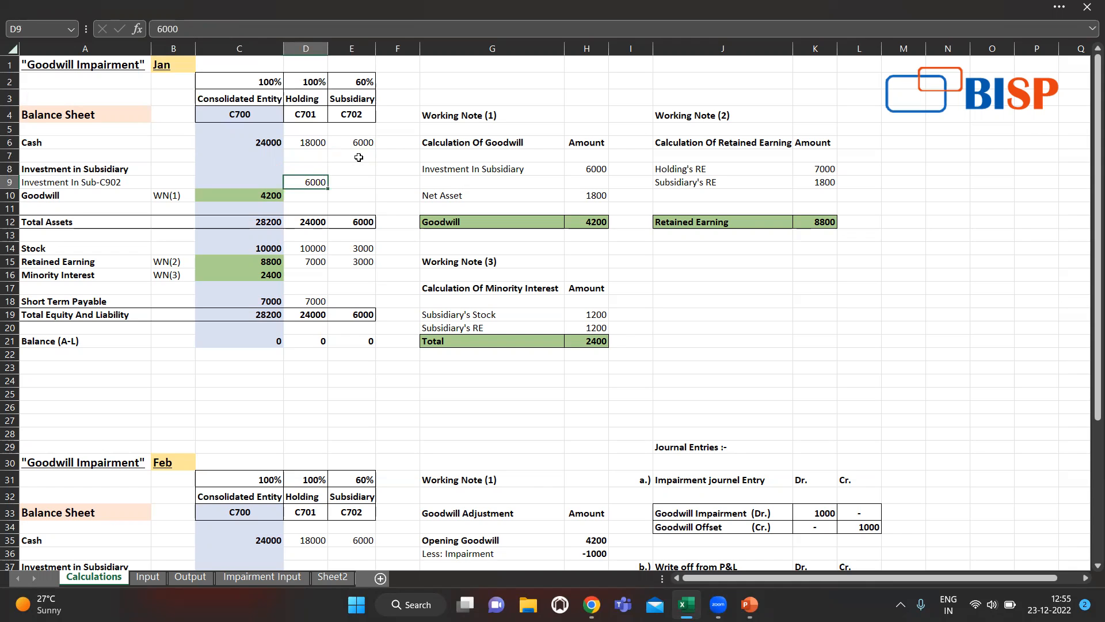
key("Down")
key("Down")
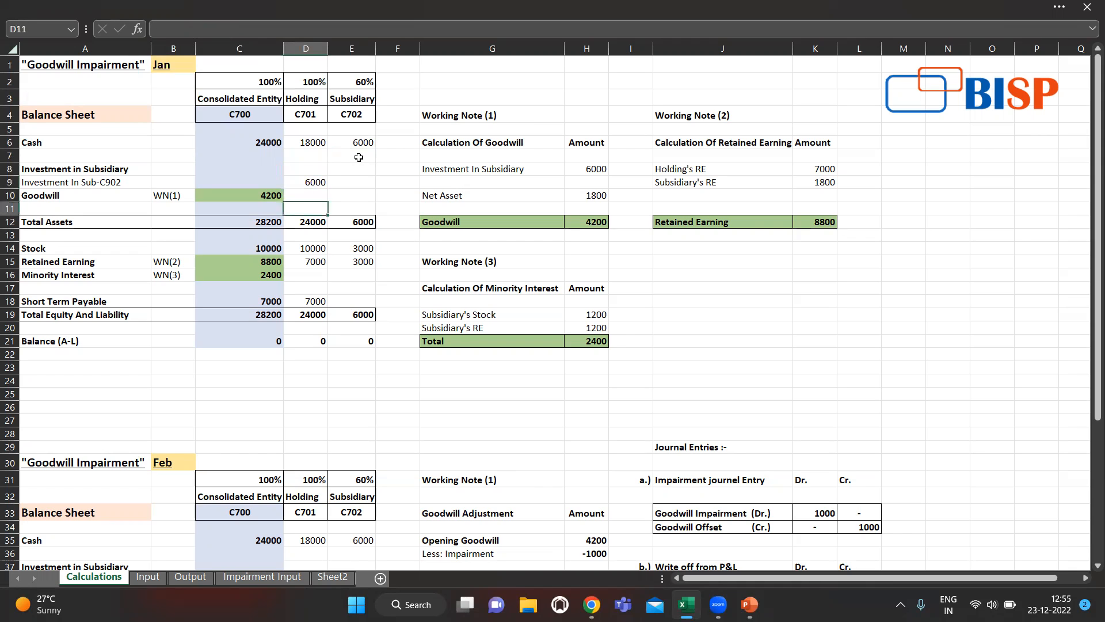
key("Down")
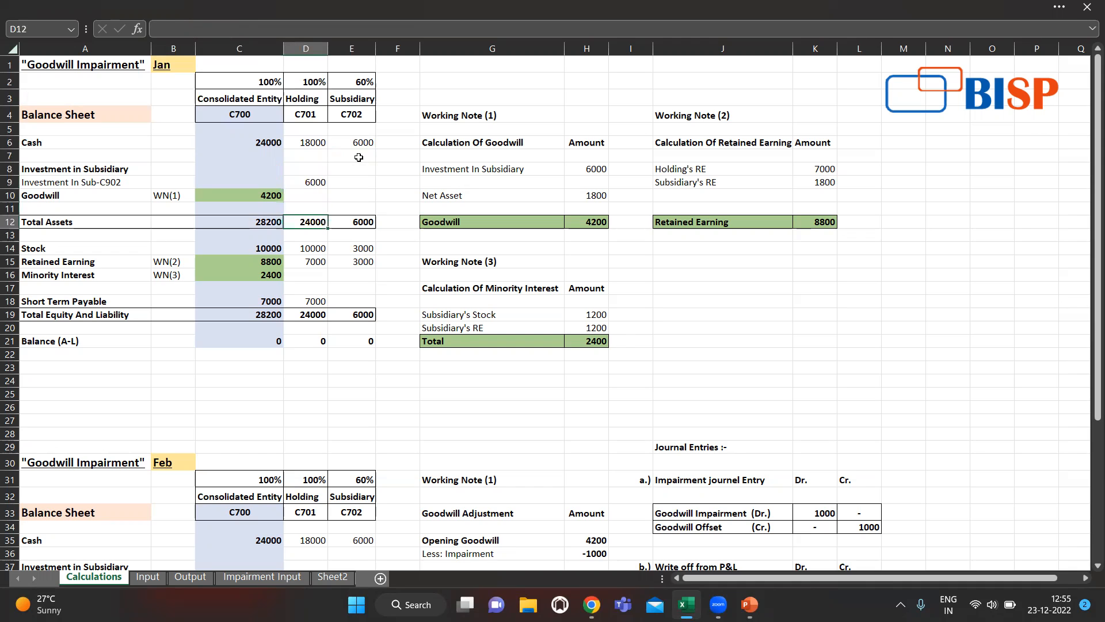
Step: Examine the January Stock, Retained Earning and Short Term Payable entries for the holding company and subsidiary
key("Down")
key("Down")
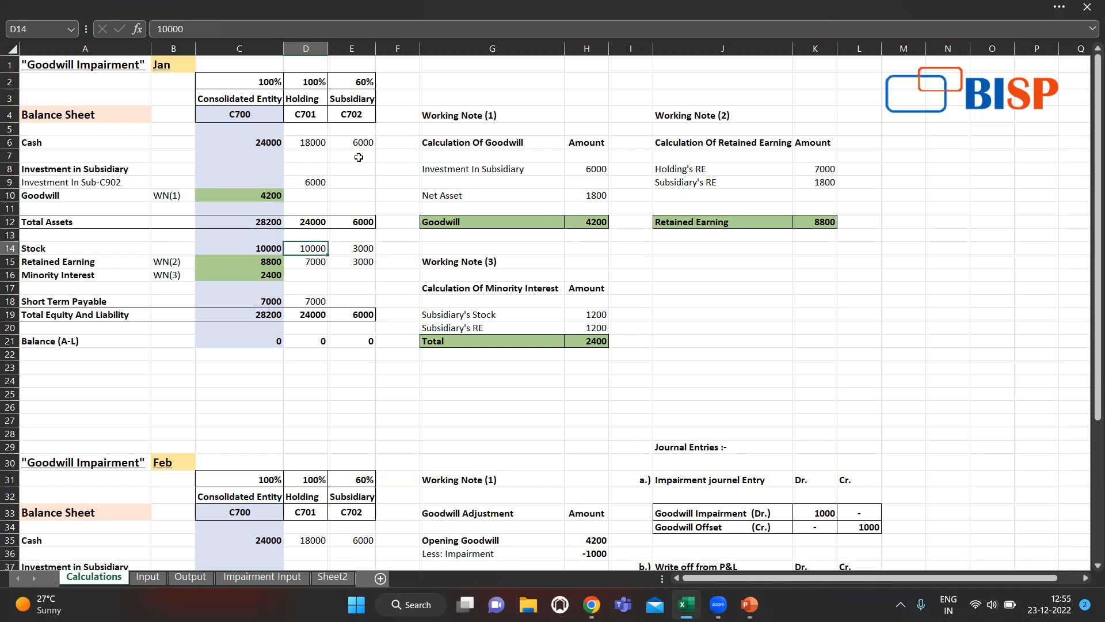
key("Down")
key("Up")
key("Right")
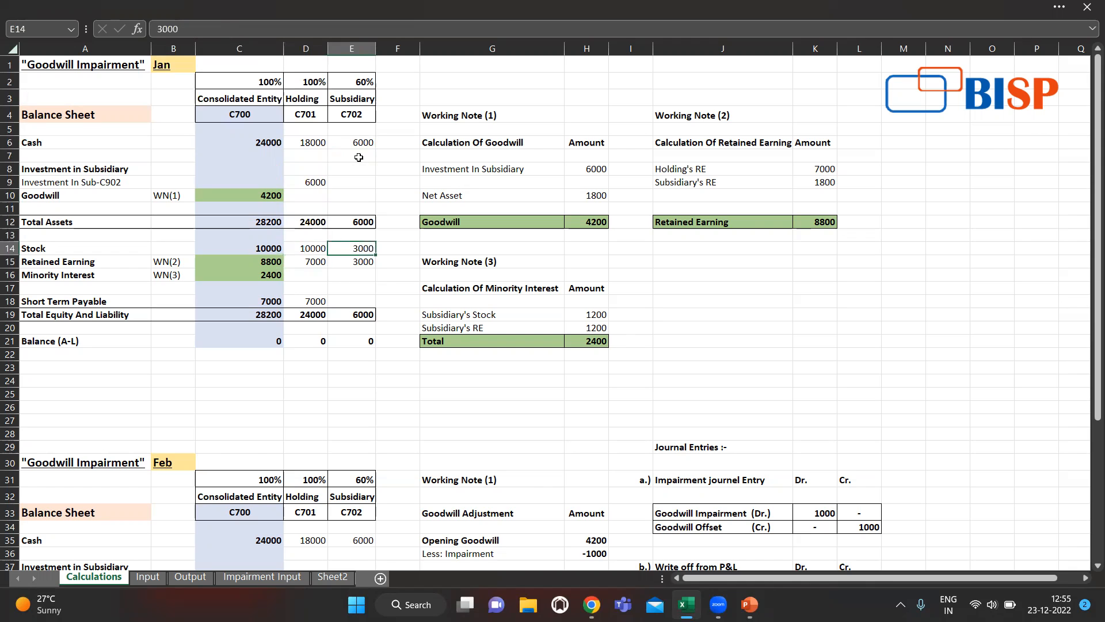
key("Down")
key("Left")
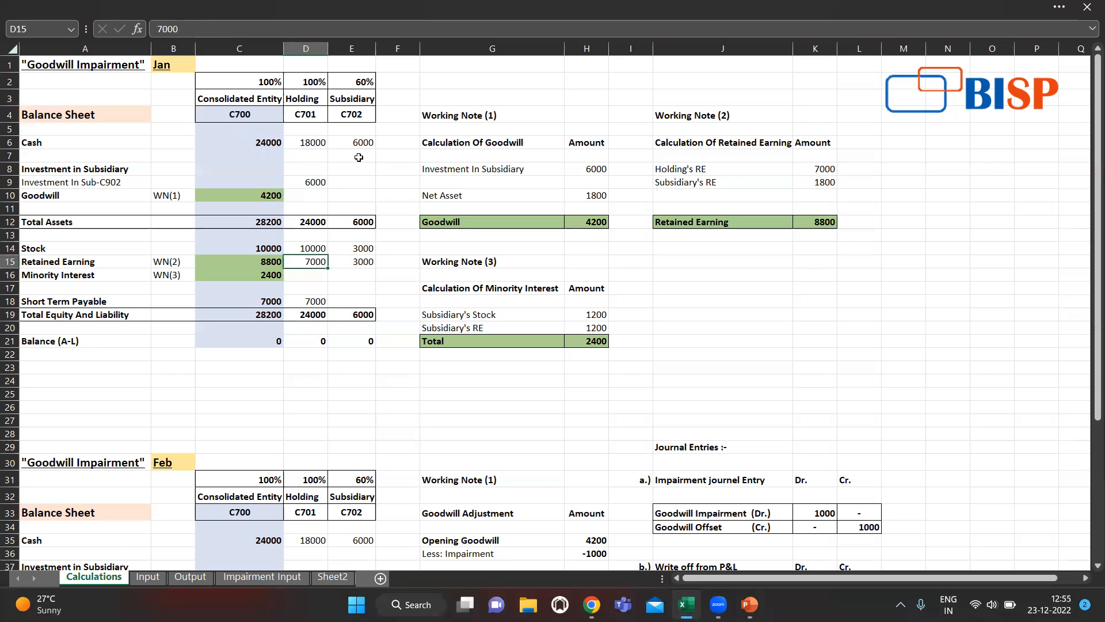
key("Right")
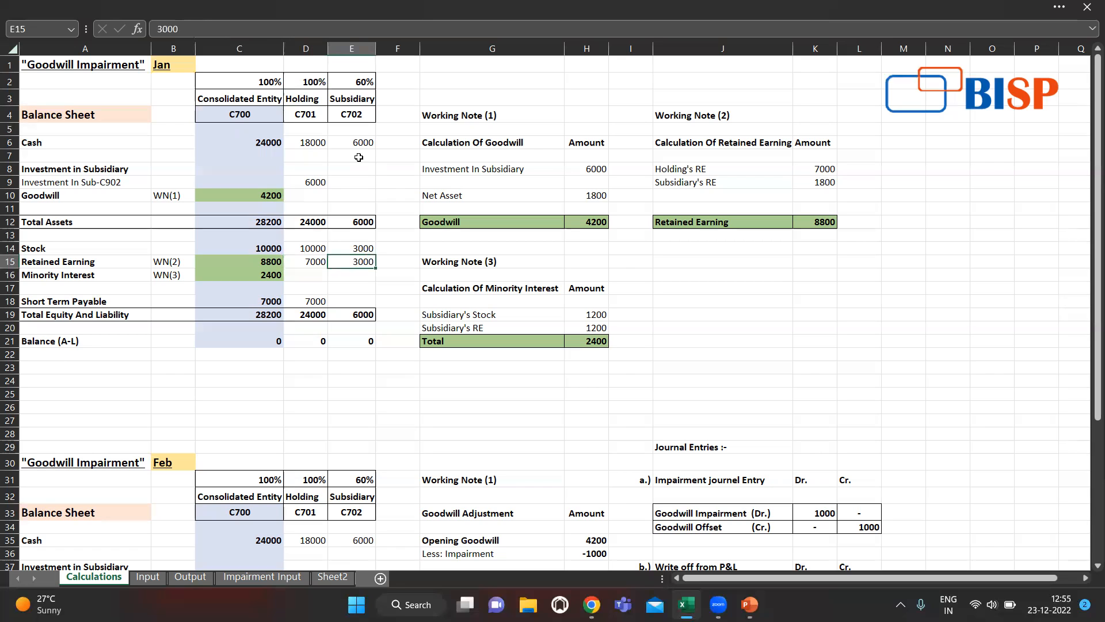
key("Down")
key("Down")
key("Left")
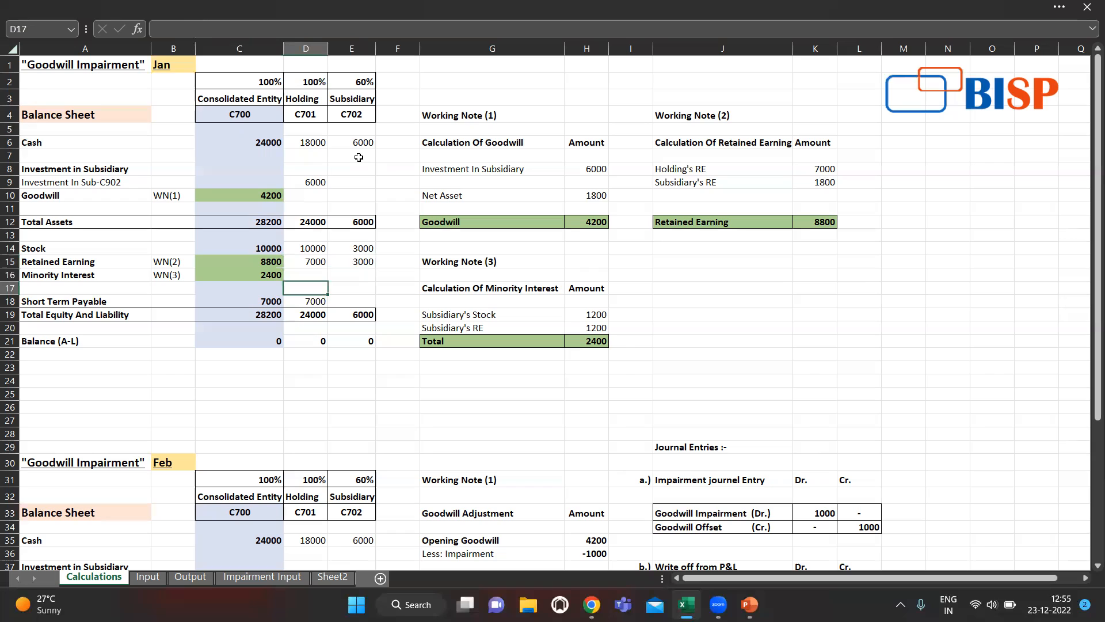
key("Down")
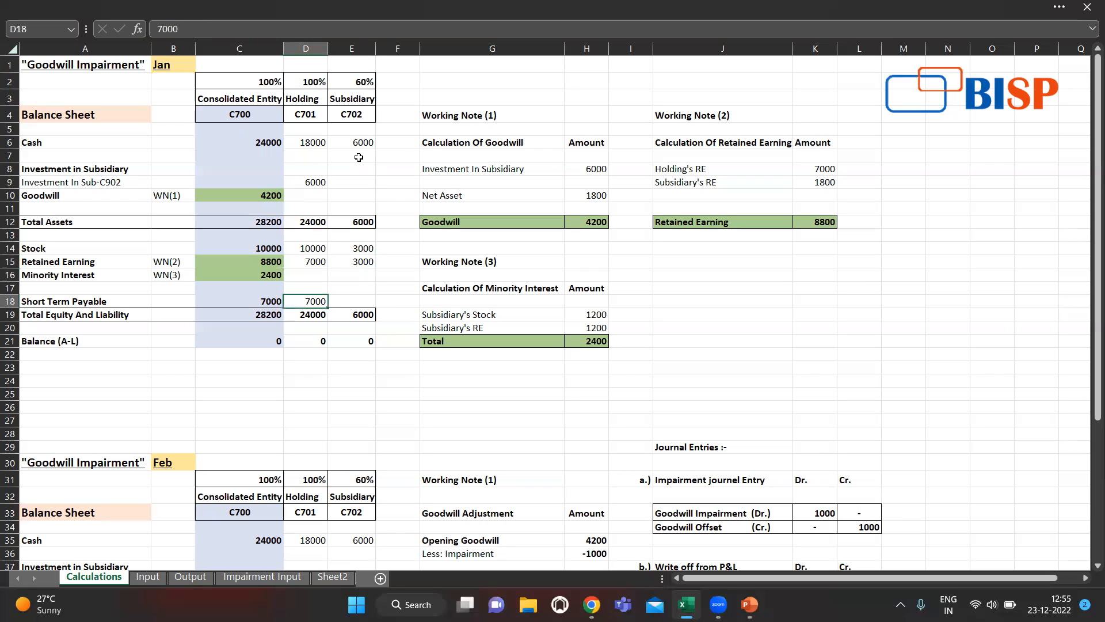
Step: Inspect the consolidated Cash formula for January against the holding and subsidiary Cash cells
key("Up")
key("Up")
key("Up")
key("Up")
key("Up")
key("Up")
key("Down")
key("Up")
key("Up")
key("Up")
key("Up")
key("Up")
key("Up")
key("Up")
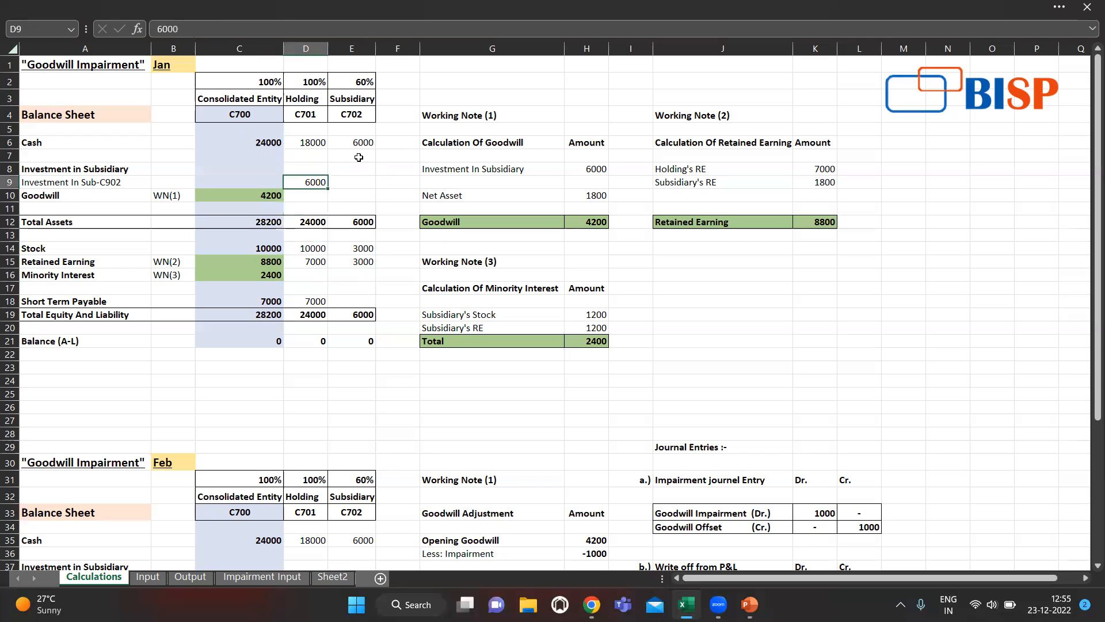
key("Left")
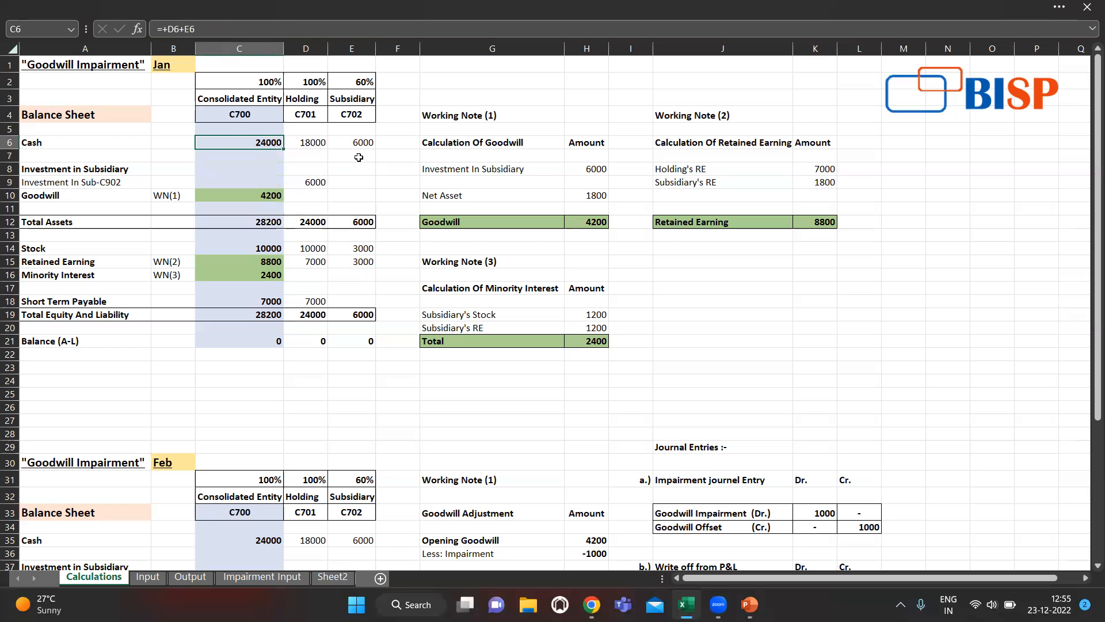
key("Right")
key("Left")
key("Right")
key("shift+Right")
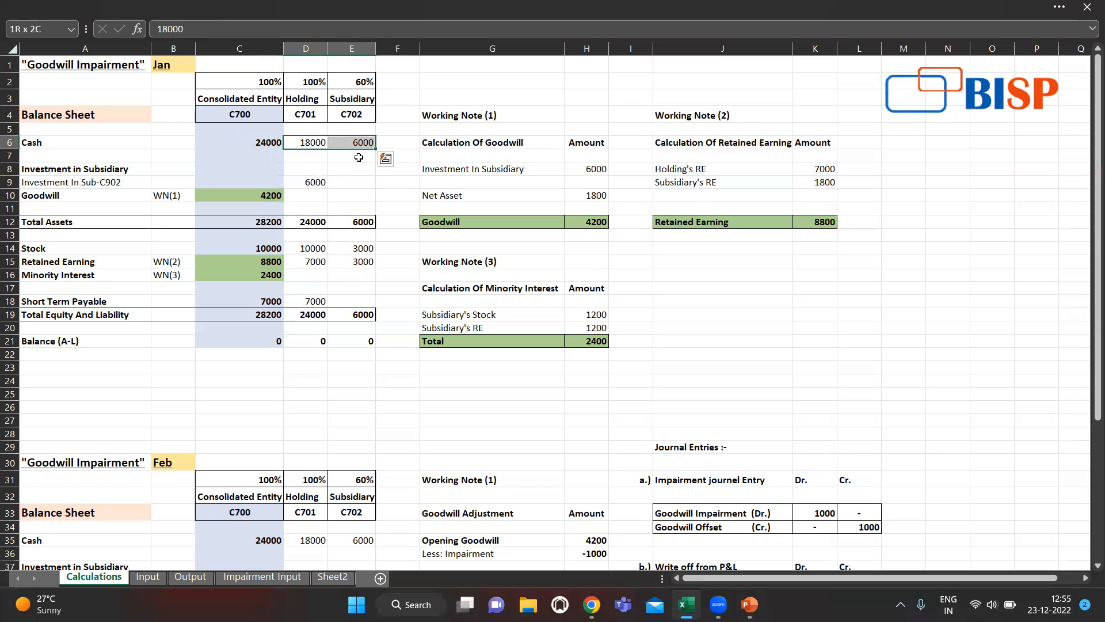
key("Left")
key("Right")
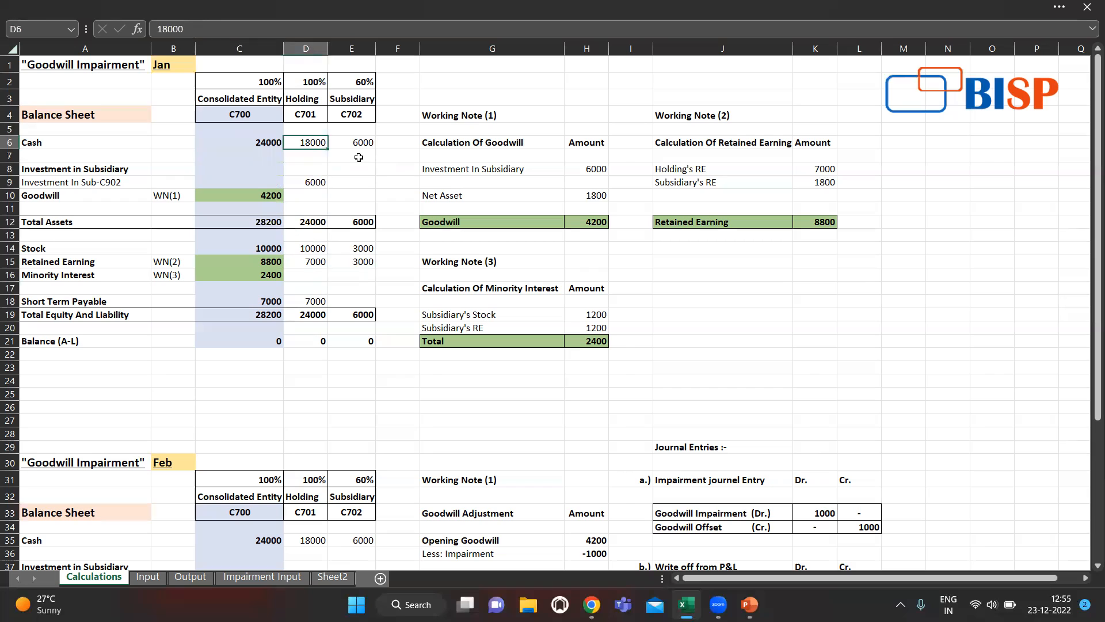
Step: Examine how Investment in Subsidiary and Goodwill are handled in the consolidated entity's January column
key("Right")
key("Down")
key("Left")
key("Left")
key("Down")
key("Down")
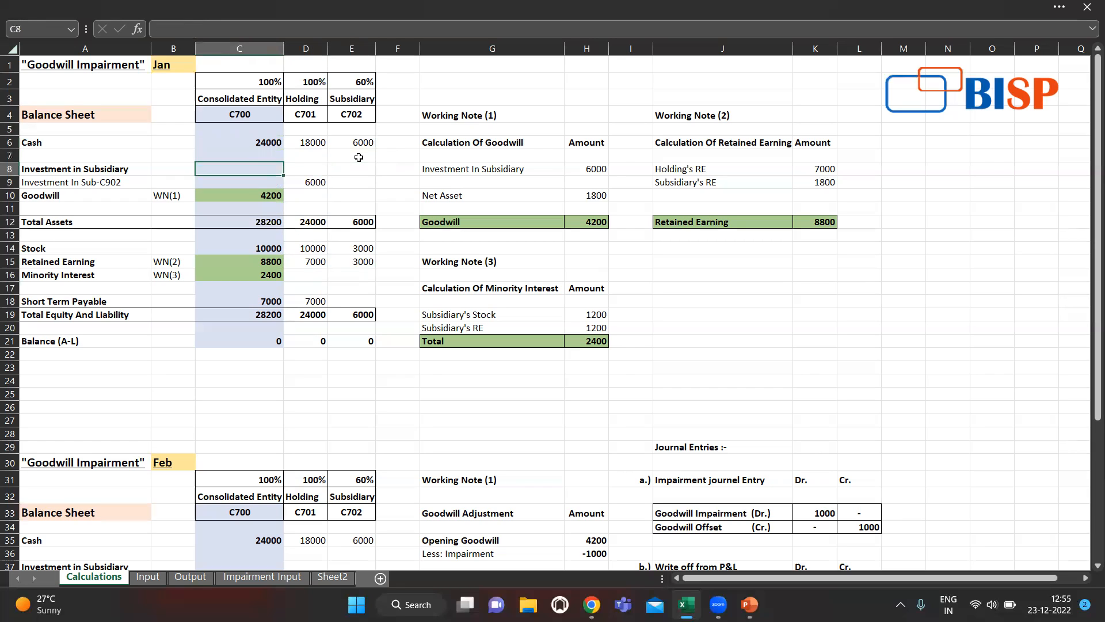
key("Up")
key("Down")
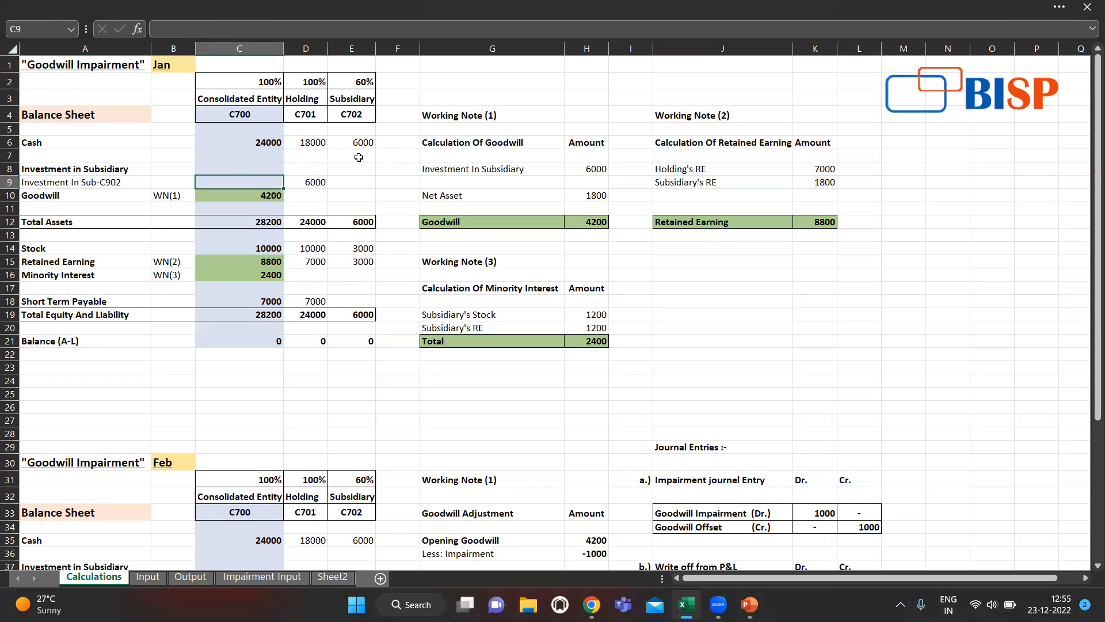
key("Right")
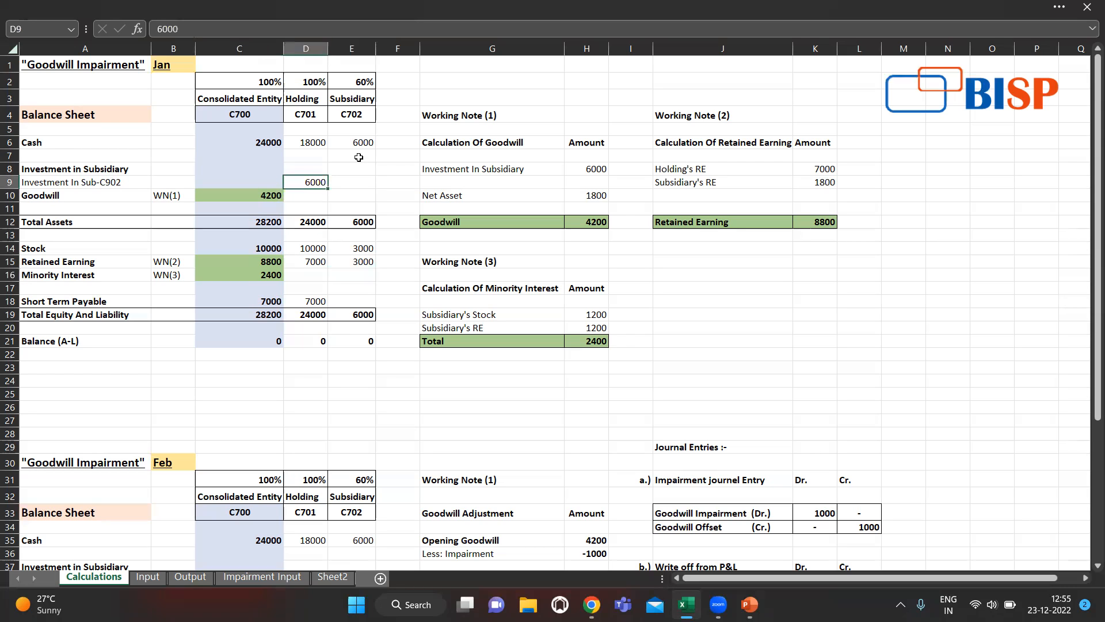
key("Left")
key("Down")
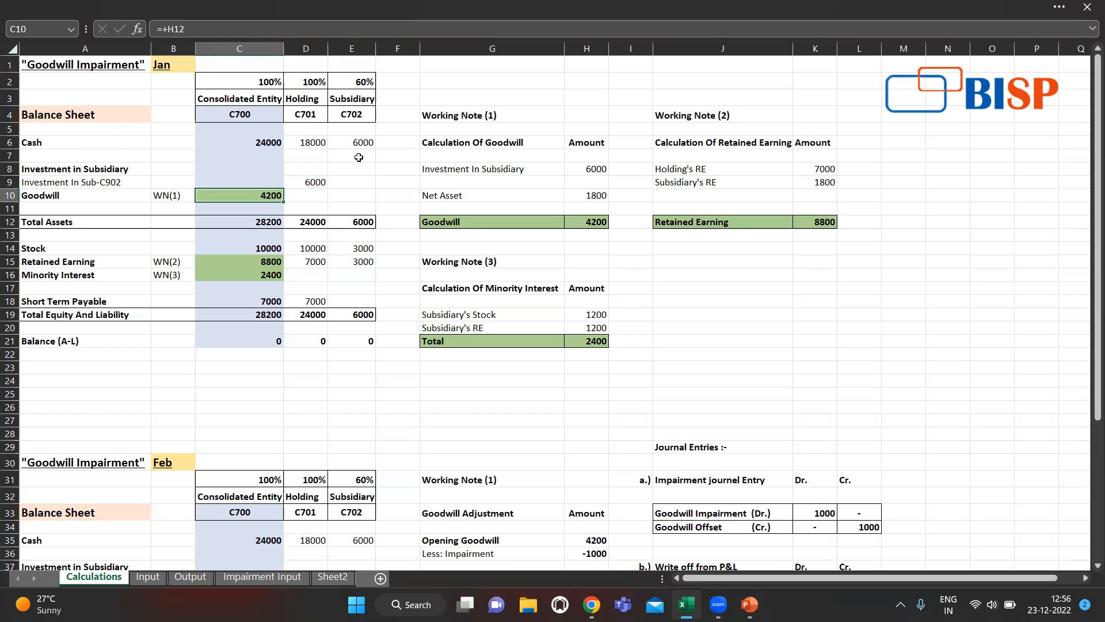
Step: Inspect the consolidated Stock formula for January against the holding company's Stock cell
key("Down")
key("Down")
key("Down")
key("Down")
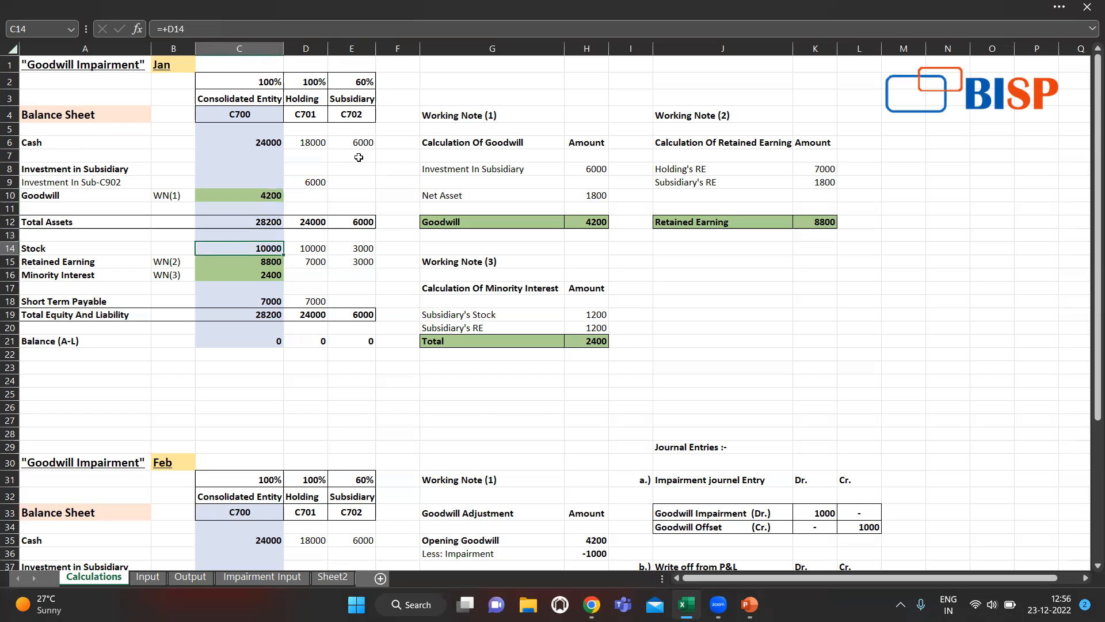
key("Right")
key("Left")
key("Right")
key("Up")
key("Down")
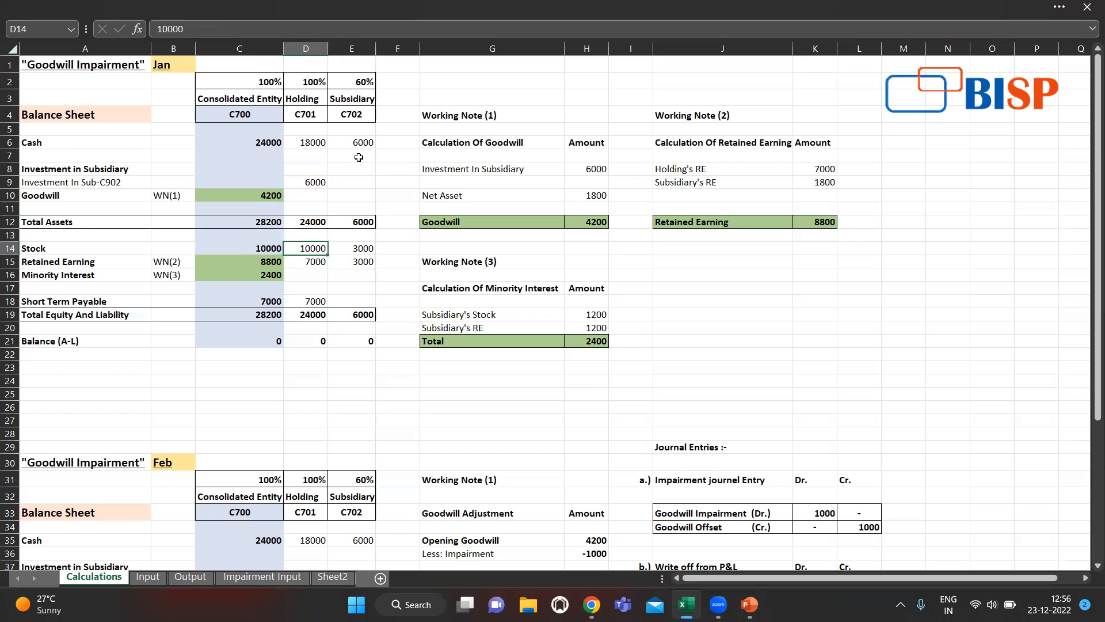
key("Left")
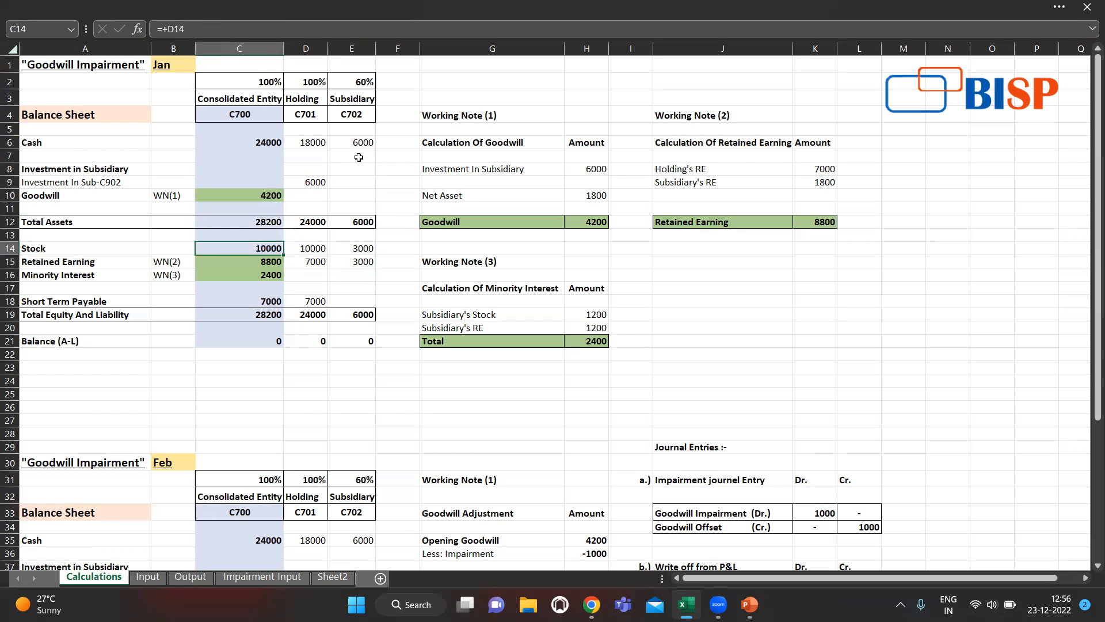
Step: Compare the January Retained Earning across the entities and review the consolidated Minority Interest and Short Term Payable rows
key("Down")
key("Right")
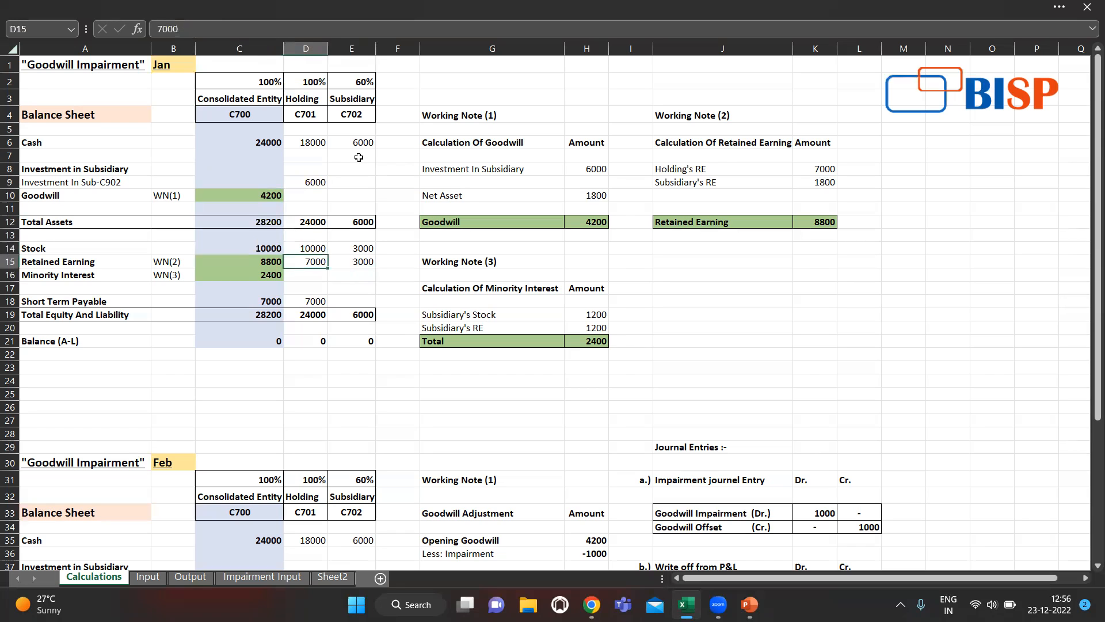
key("Right")
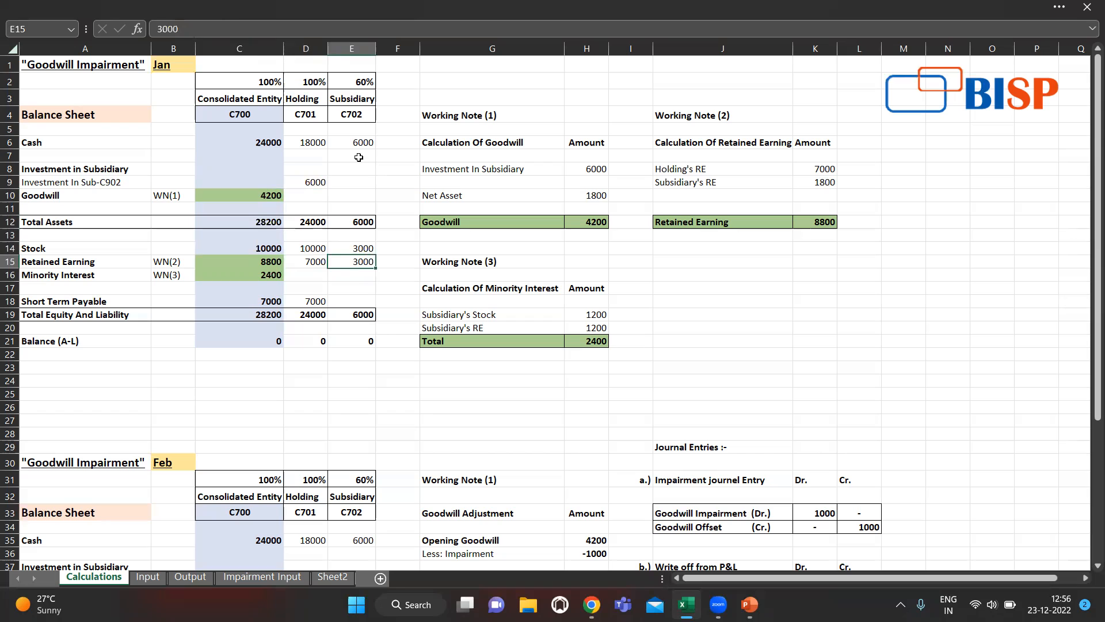
key("Left")
key("Left")
key("Down")
key("Down")
key("Down")
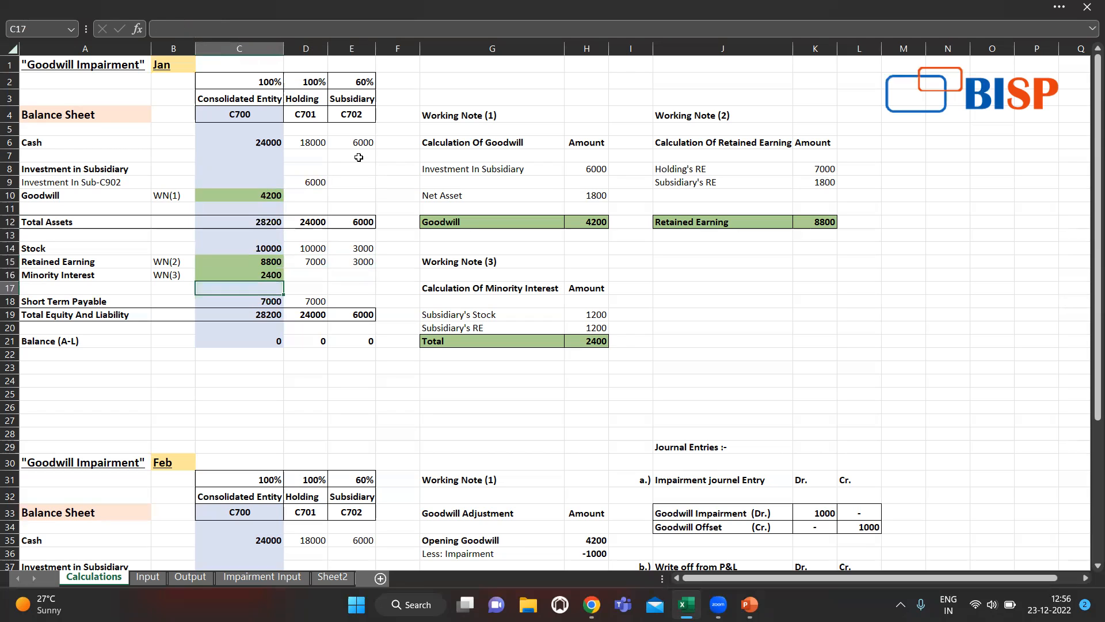
key("Right")
key("Left")
key("Right")
key("Left")
key("Right")
key("Right")
key("Right")
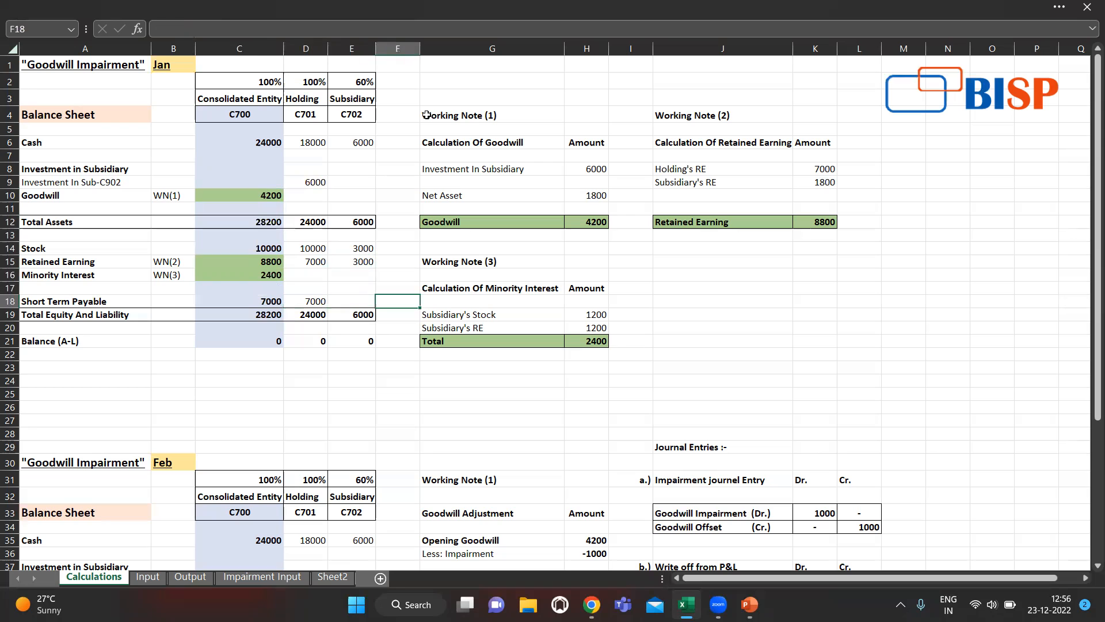
Step: Prefix the Net Asset label in Working Note (1) with "less:"
left_click(494, 155)
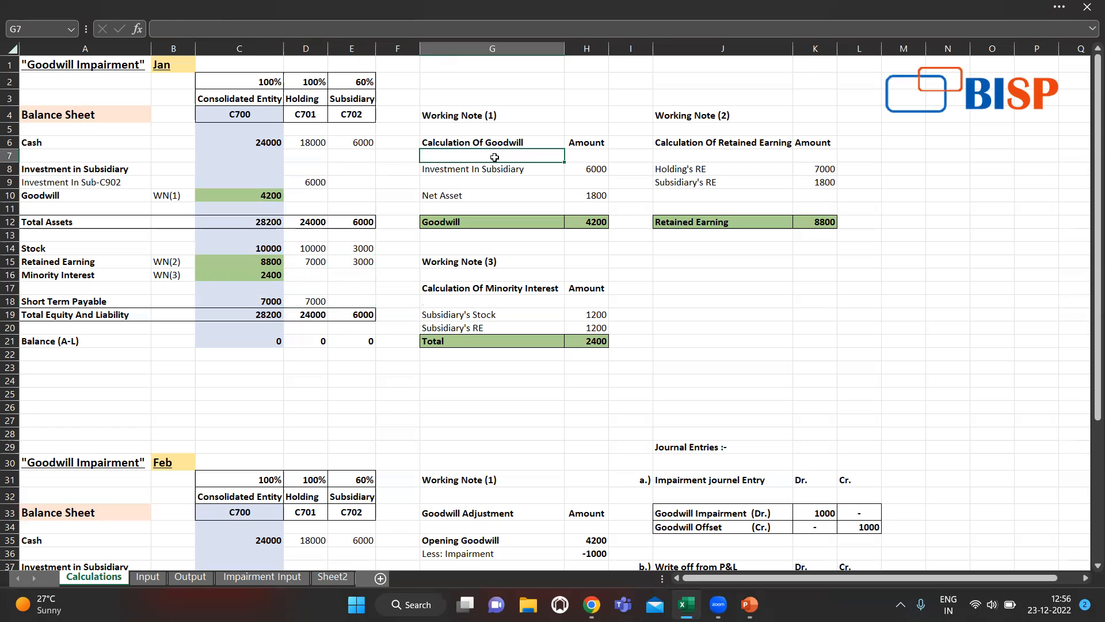
left_click(468, 116)
left_click(541, 166)
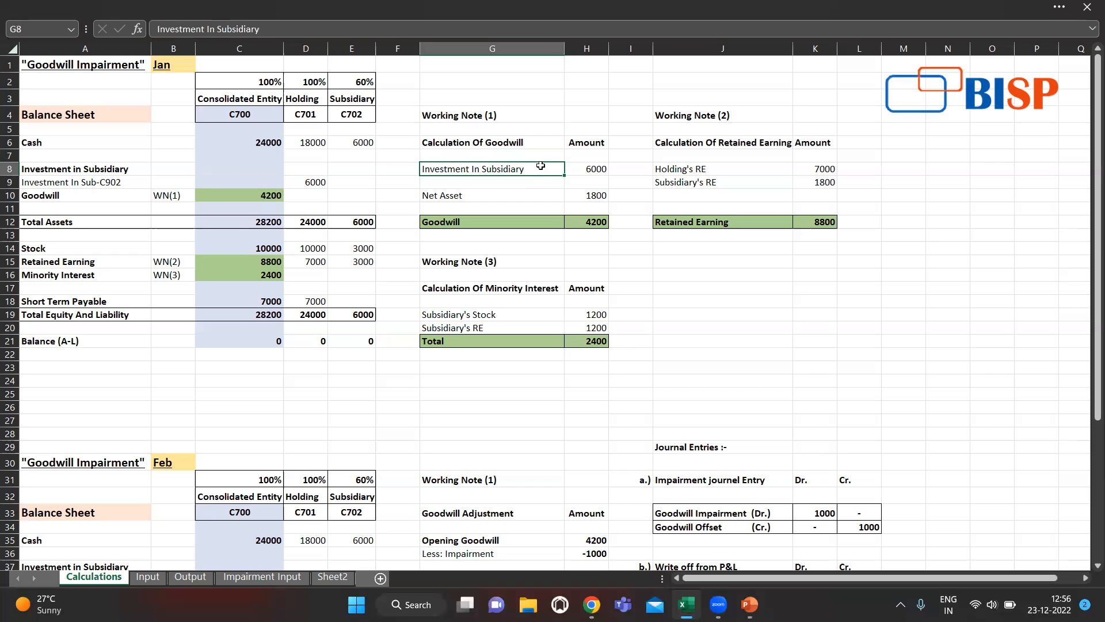
key("Down")
key("Down")
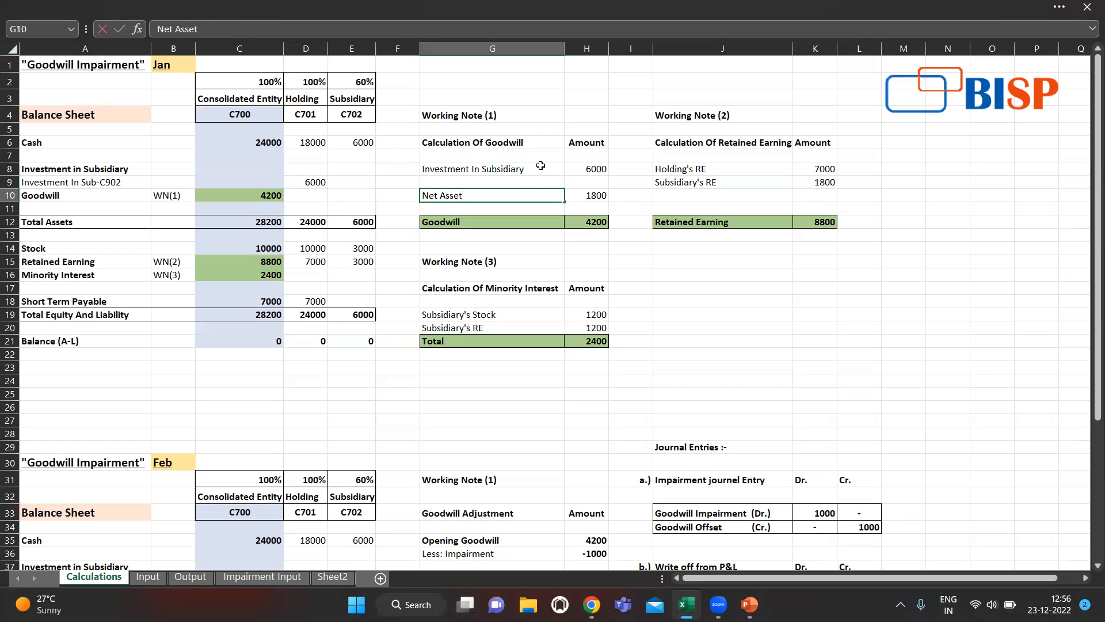
type("less:")
key("Return")
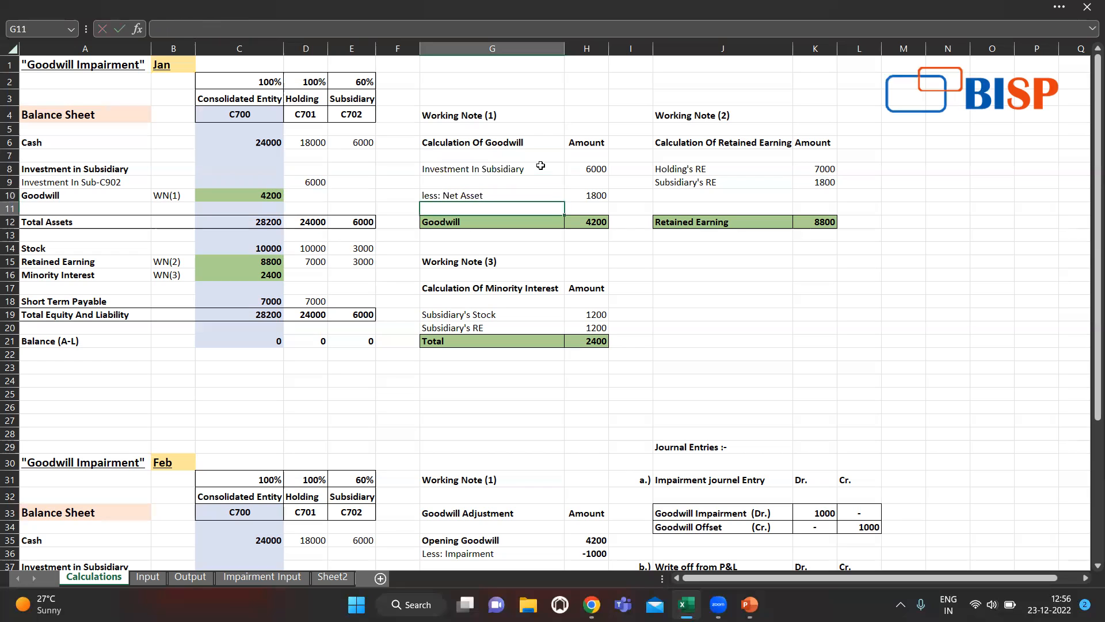
Step: Inspect the Net Asset amount's formula in Working Note (1) against the subsidiary's Stock cell
key("Up")
key("Right")
key("Left")
key("Down")
key("Left")
key("Down")
key("Down")
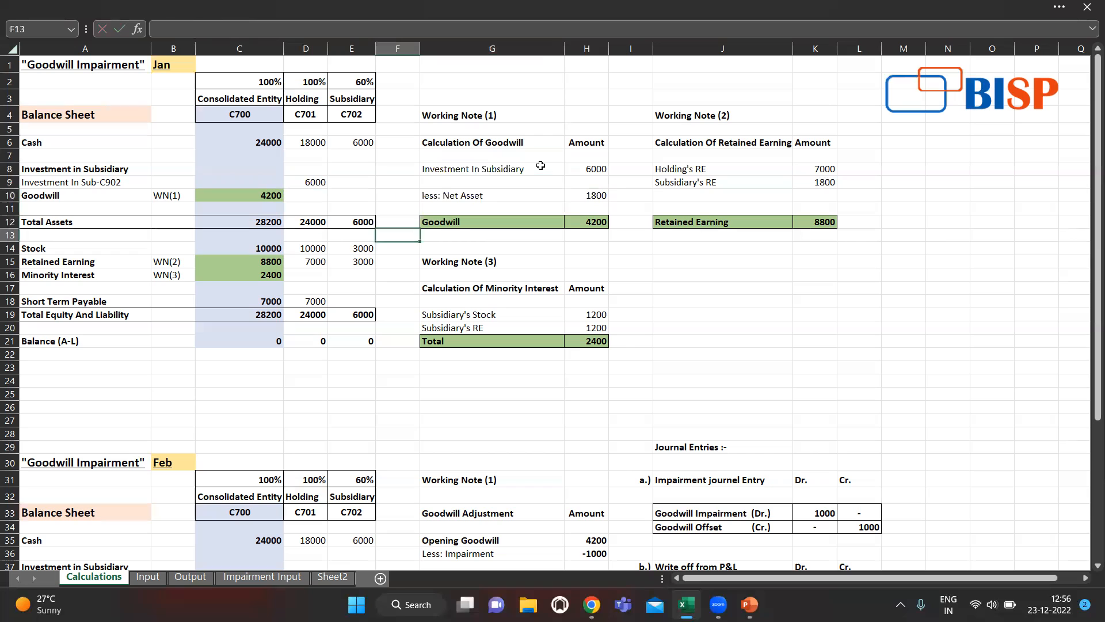
key("Up")
key("Up")
key("Right")
key("Right")
key("Up")
key("F2")
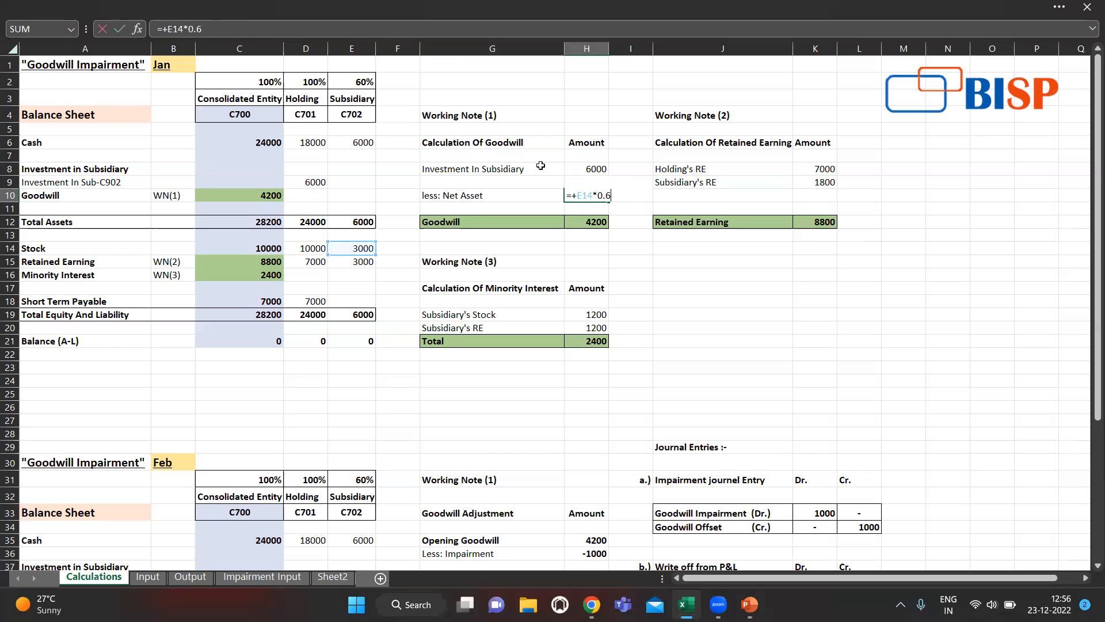
key("Escape")
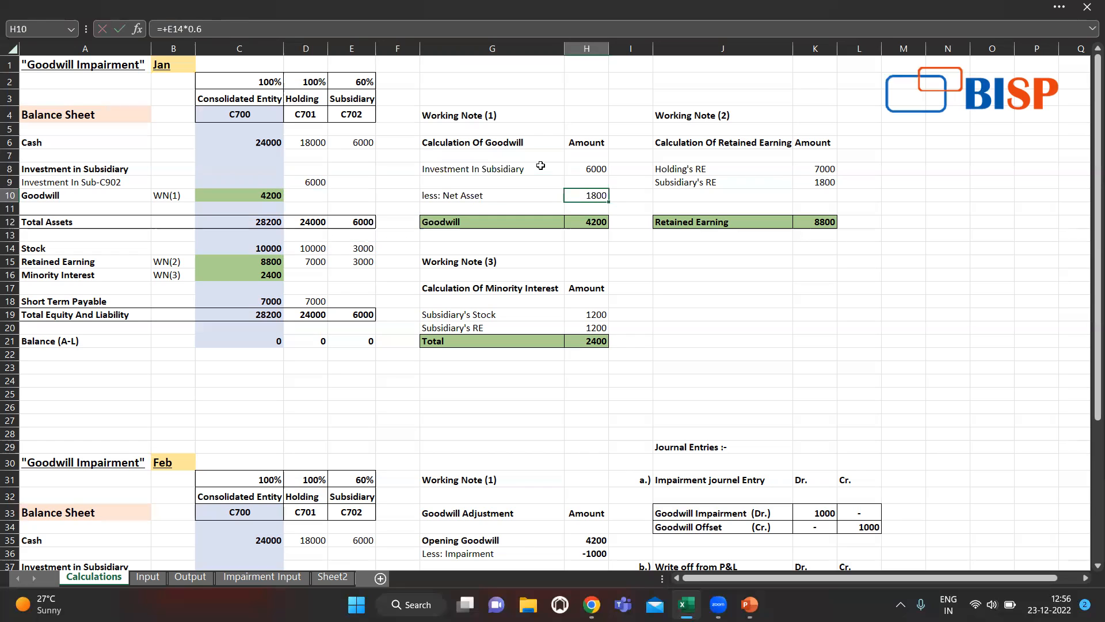
Step: Inspect the Goodwill formula in Working Note (1) against the Investment In Subsidiary and Net Asset amounts
key("Up")
key("Up")
key("Down")
key("Down")
key("Down")
key("Down")
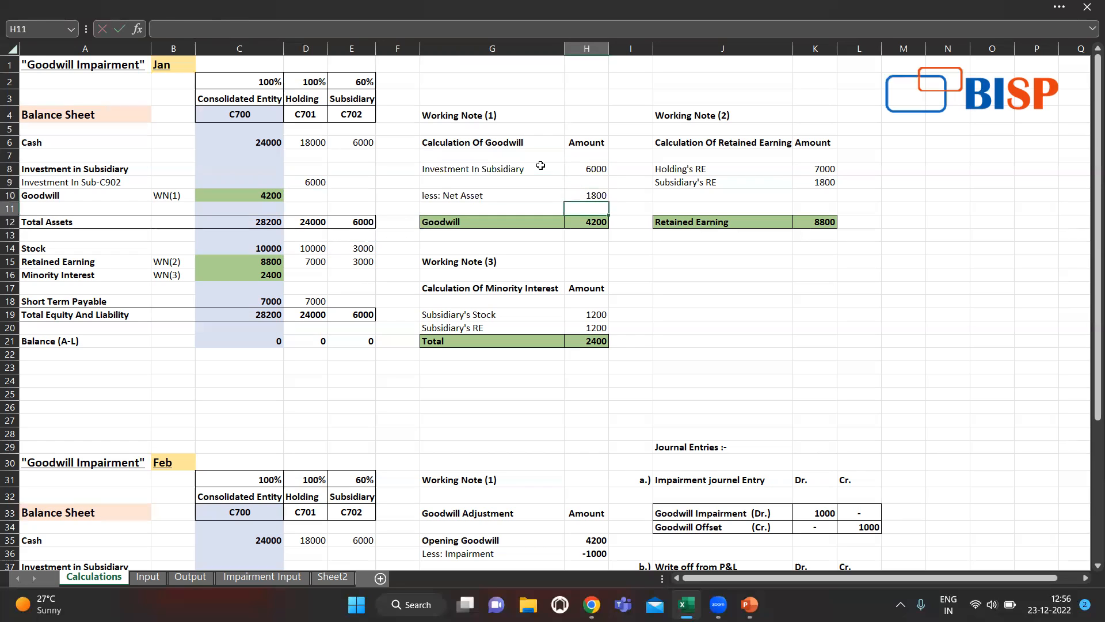
key("F2")
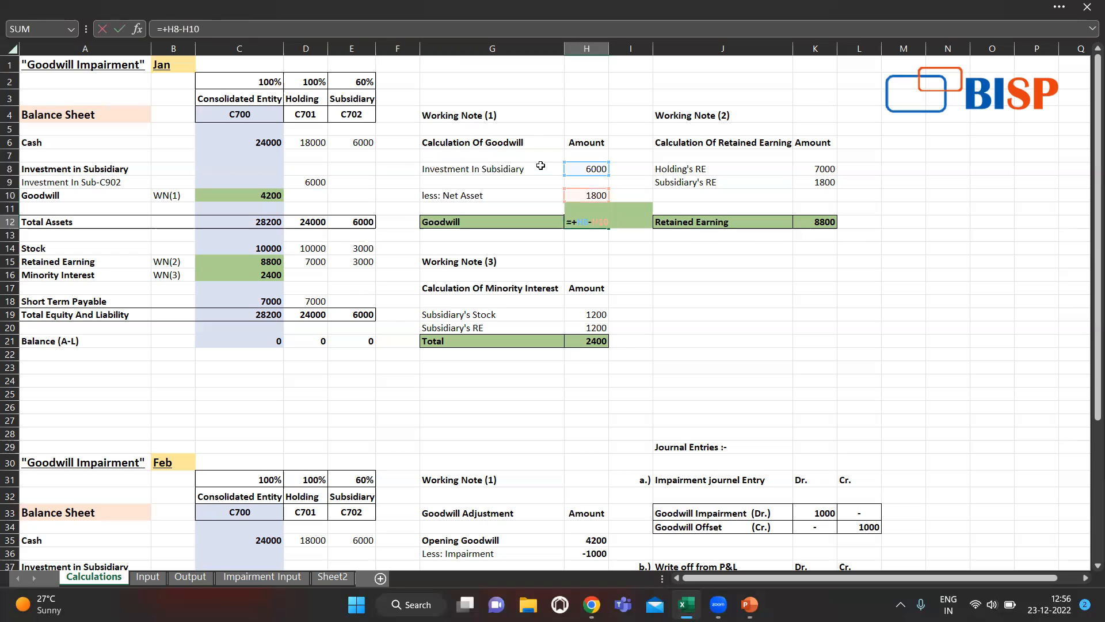
key("Escape")
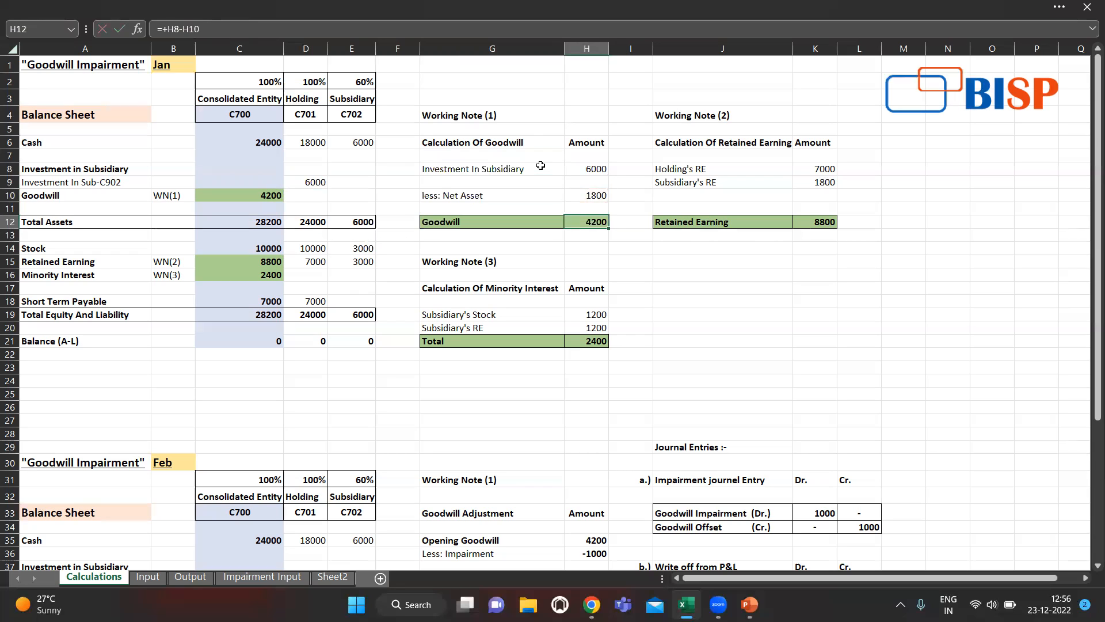
Step: Check how the consolidated Goodwill cell for January links to the Goodwill amount in Working Note (1)
key("Left")
key("Left")
key("Left")
key("Left")
key("Left")
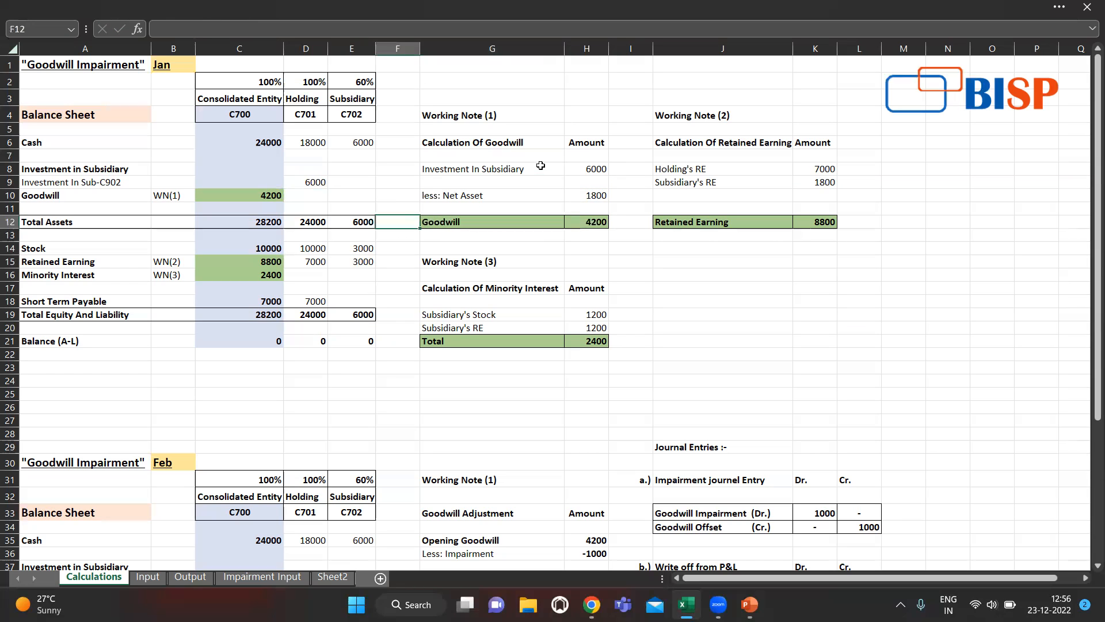
key("Up")
key("Up")
key("F2")
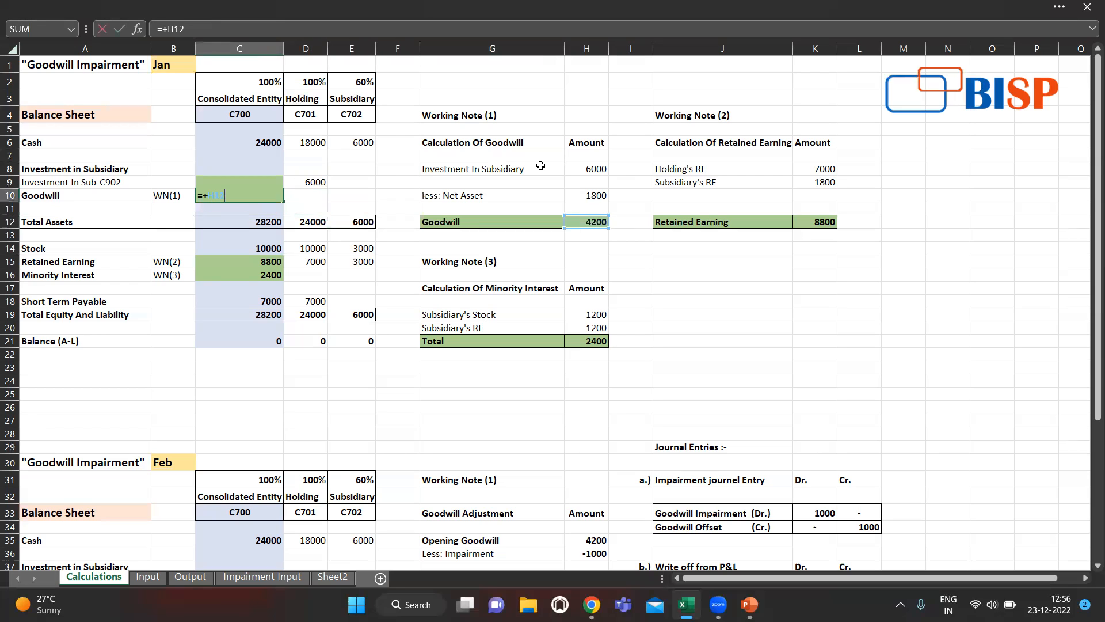
key("Escape")
Step: Inspect the Holding's RE and Subsidiary's RE formulas in Working Note (2)
key("Right")
key("Down")
key("Right")
key("Right")
key("Down")
key("Down")
key("Right")
key("Right")
key("Right")
key("Right")
key("Up")
key("Right")
key("Up")
key("Up")
key("Up")
key("Up")
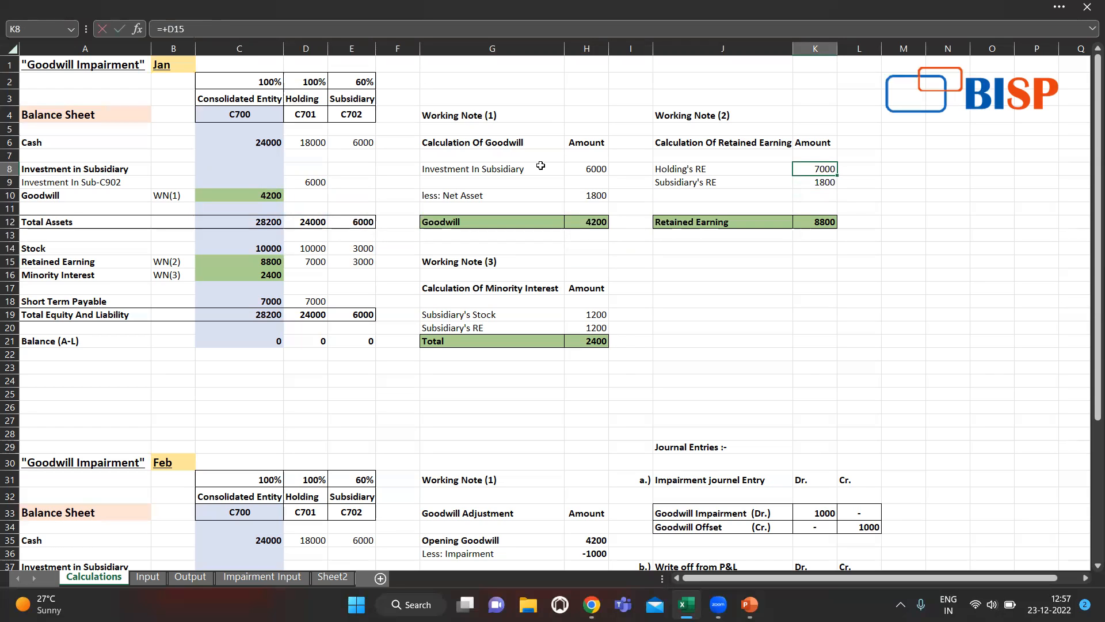
key("Down")
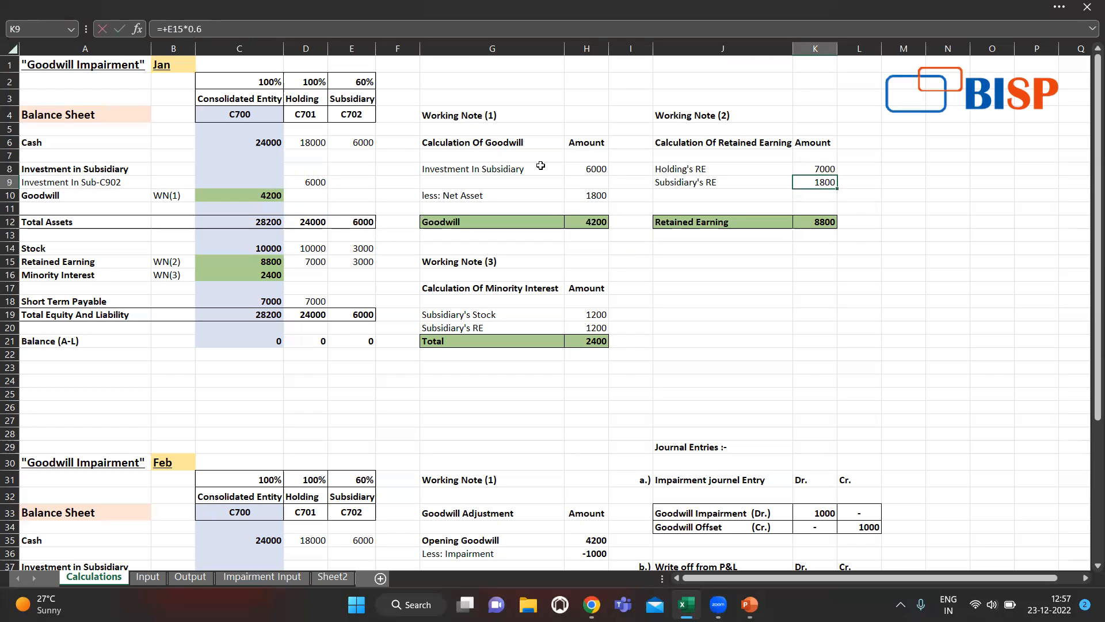
key("F2")
key("Escape")
Step: Inspect the Retained Earning total formula in Working Note (2)
key("Down")
key("Down")
key("Down")
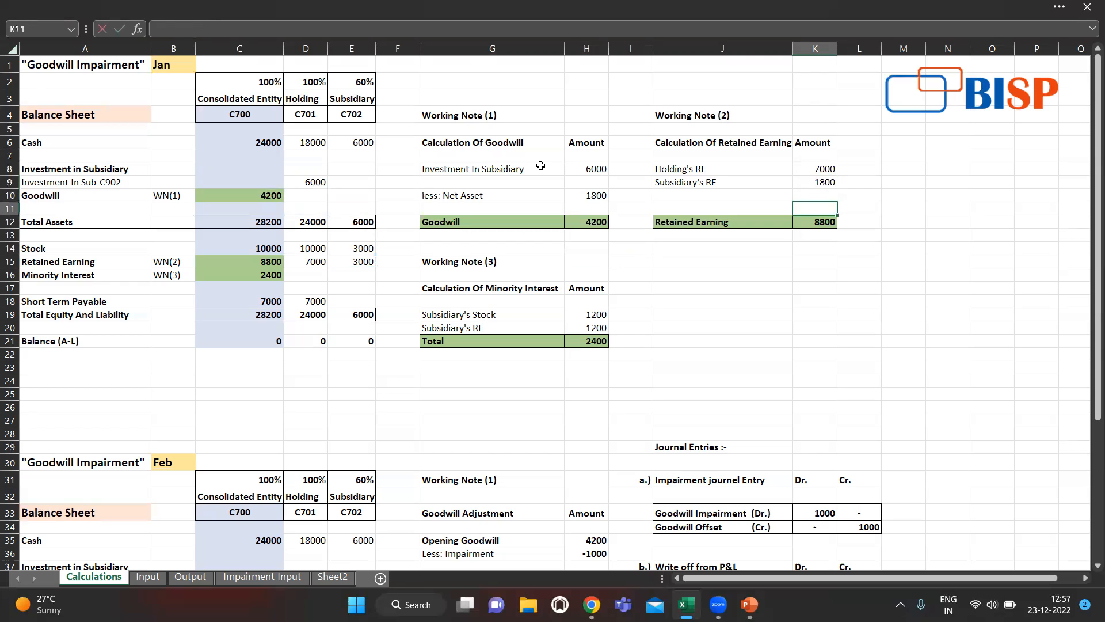
key("F2")
key("Escape")
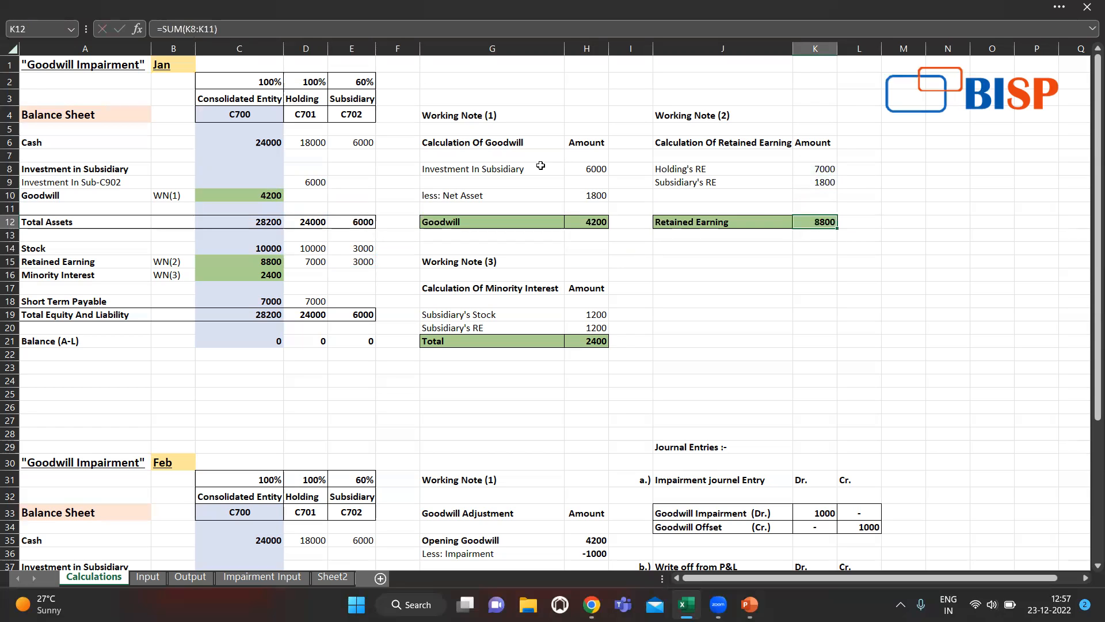
Step: Check how the consolidated Retained Earning cell for January links to the total in Working Note (2)
key("Left")
key("Left")
key("Left")
key("Left")
key("Left")
key("Left")
key("Left")
key("Left")
key("Down")
key("Down")
key("Down")
type("=+K12")
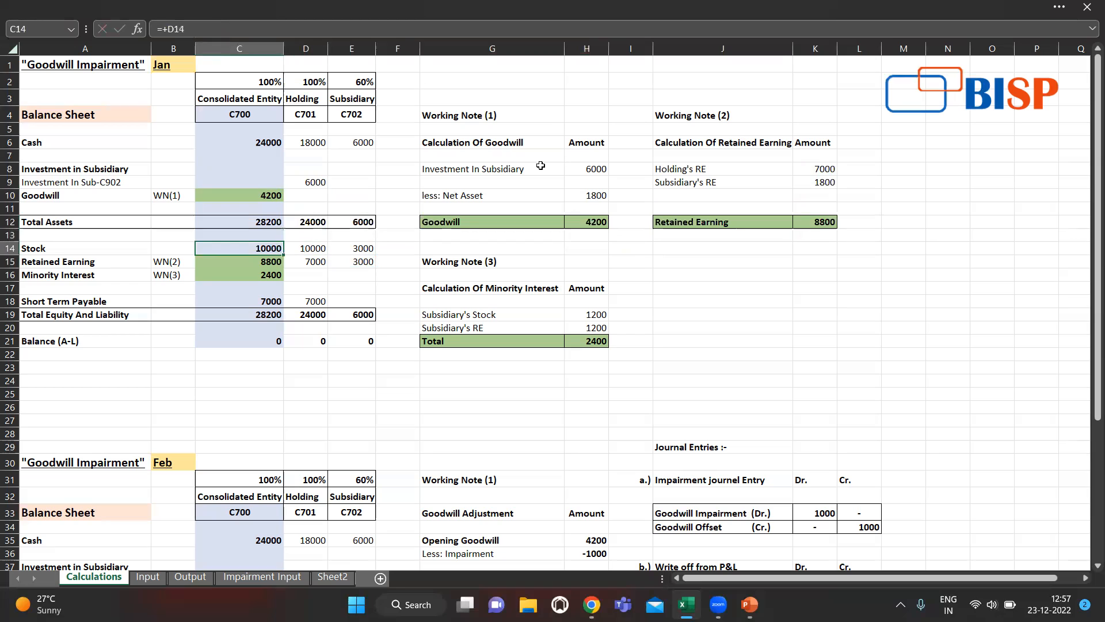
key("Return")
Step: Inspect the Subsidiary's Stock and Subsidiary's RE formulas in the Working Note (3) minority interest calculation
key("Right")
key("Right")
key("Down")
key("Right")
key("Right")
key("Right")
key("Left")
key("Down")
key("Down")
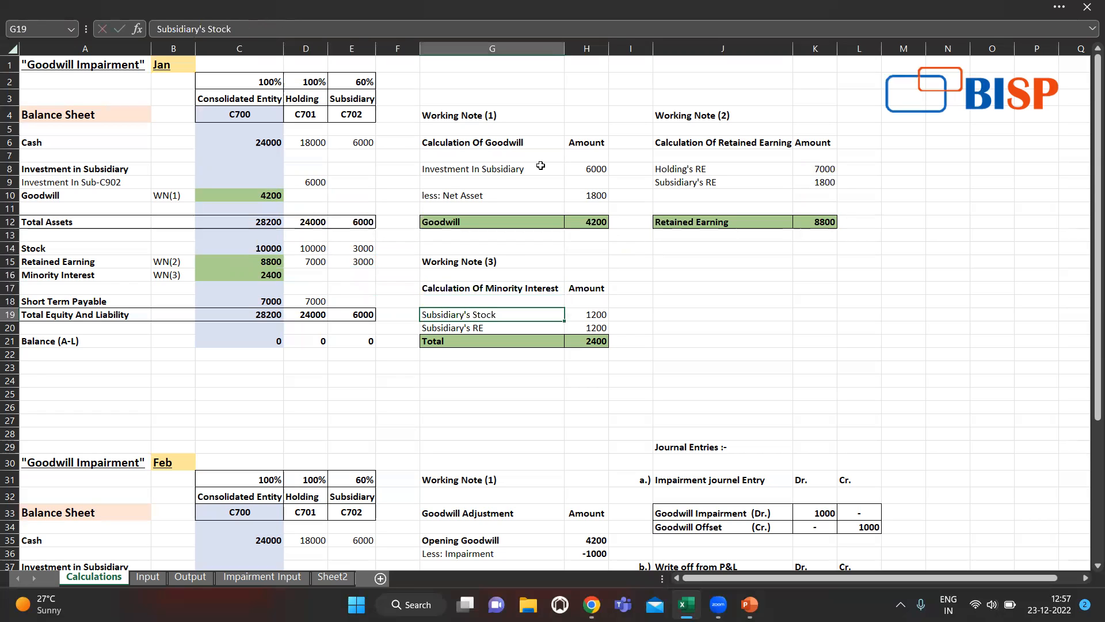
key("Right")
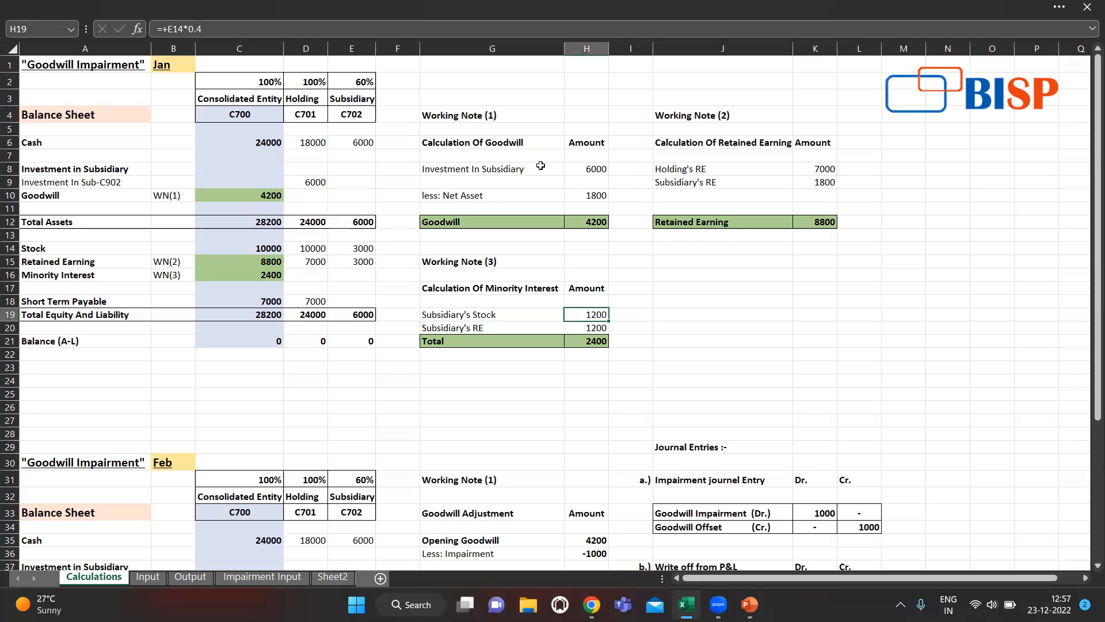
key("F2")
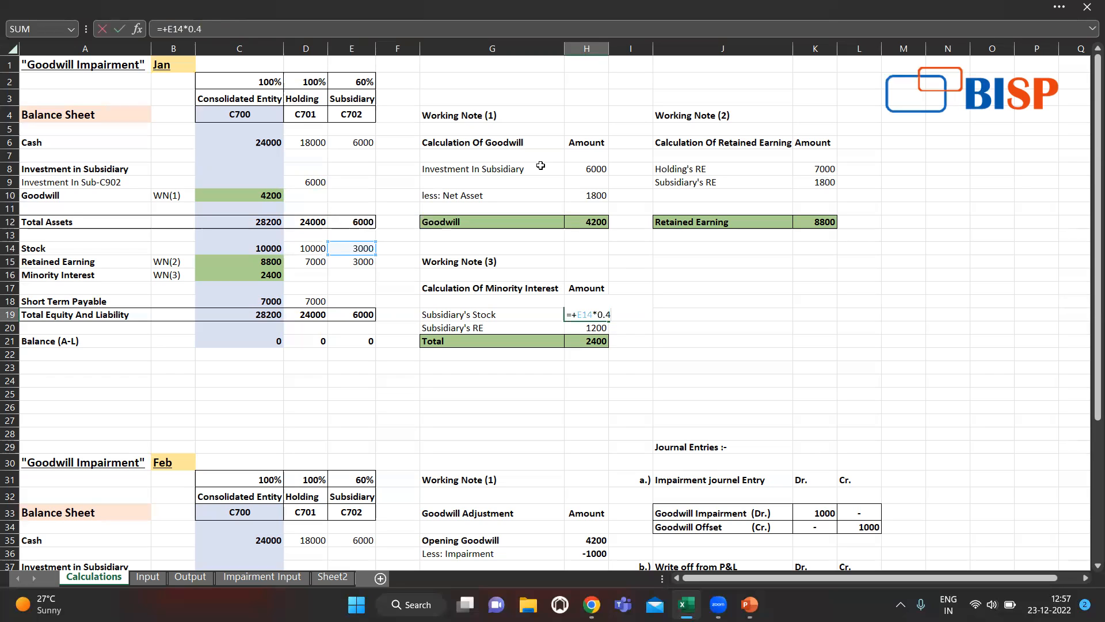
key("Return")
key("F2")
key("Escape")
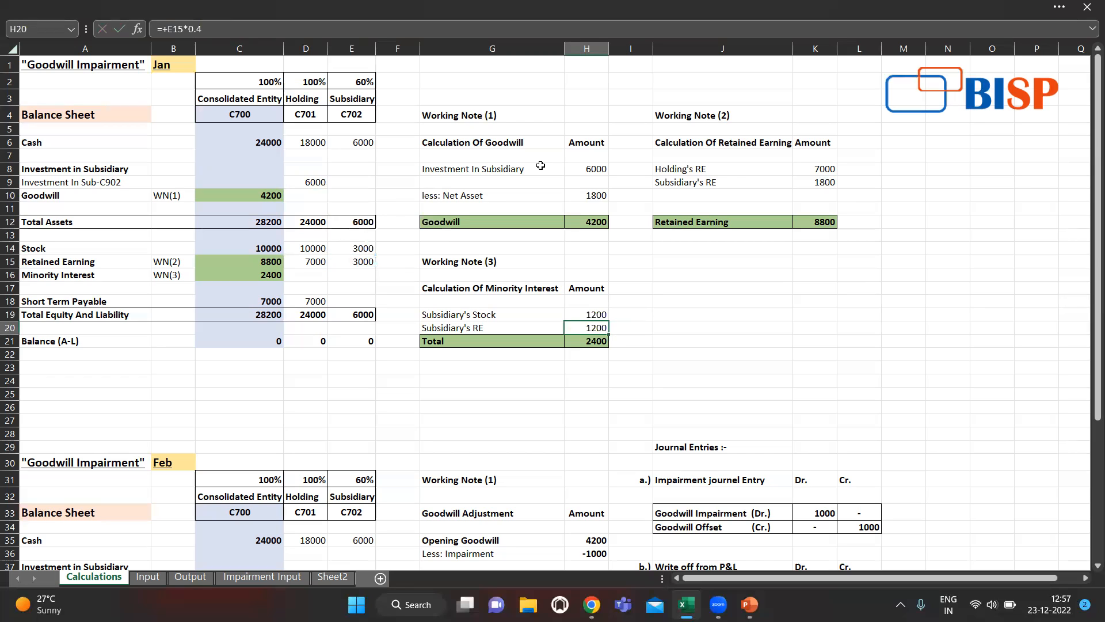
Step: Examine the Total in Working Note (3) together with the subsidiary amounts that feed it
key("Down")
key("Up")
key("Up")
key("shift+Down")
key("Down")
key("Down")
key("F2")
key("Escape")
Step: Check how the consolidated Minority Interest cell for January links to the Working Note (3) total
key("Left")
key("Left")
key("Up")
key("Up")
key("Left")
key("Up")
key("Up")
key("Left")
key("Up")
key("Left")
key("F2")
key("Return")
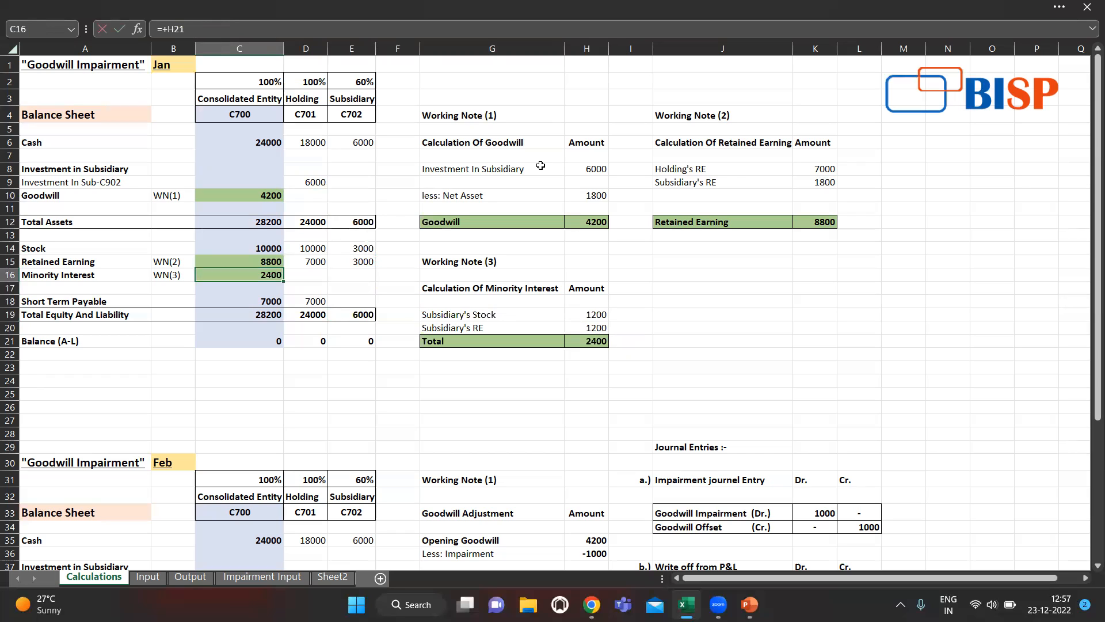
Step: Review the consolidated Short Term Payable and Total Equity And Liability cells for January
key("Down")
key("Down")
key("Up")
key("Down")
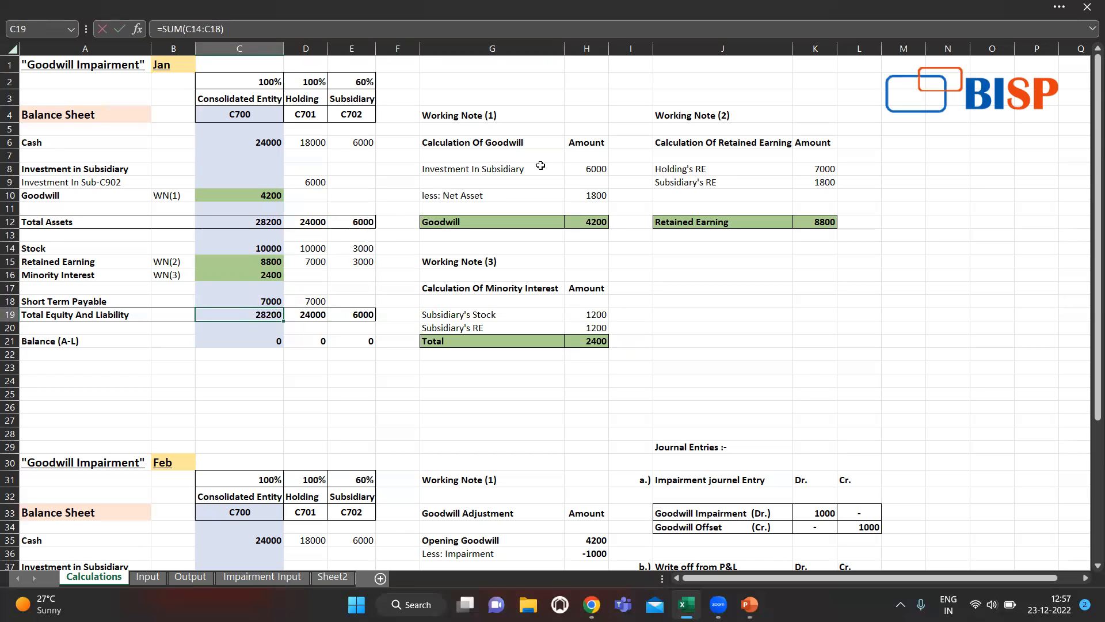
scroll(416, 201, "up", 1)
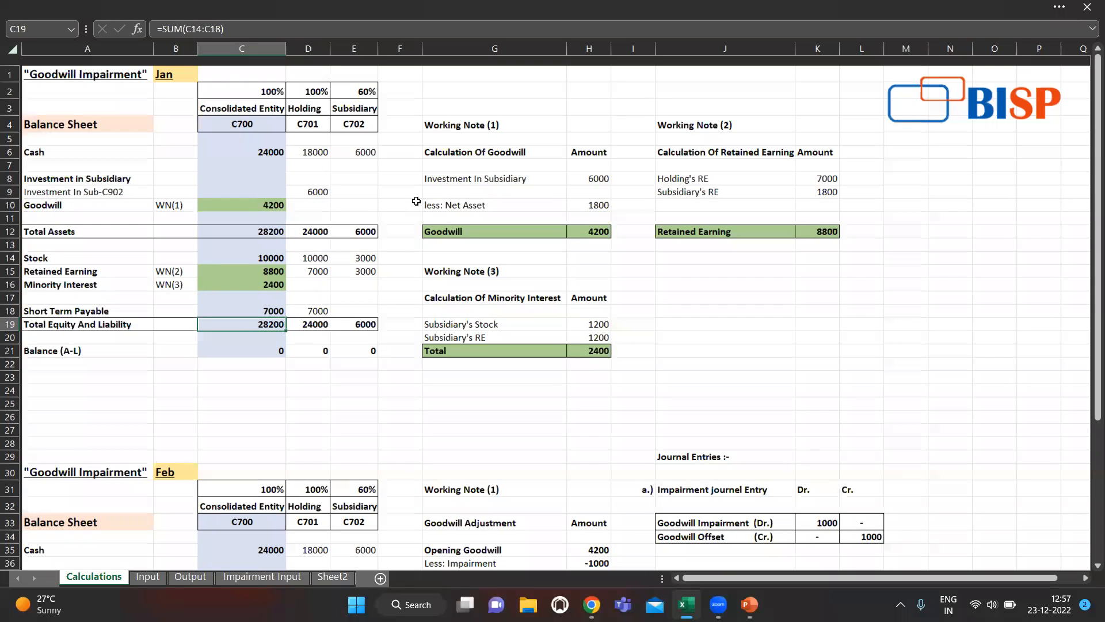
scroll(397, 185, "down", 1)
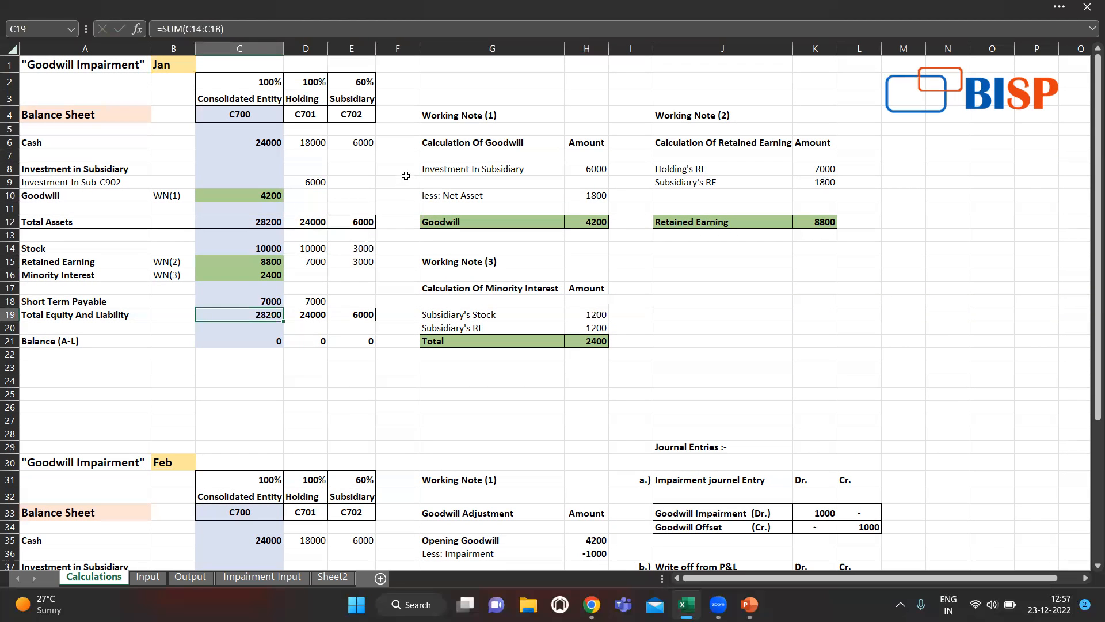
Step: Highlight the whole Consolidated Entity column for review, then clear the highlight
left_click(248, 94)
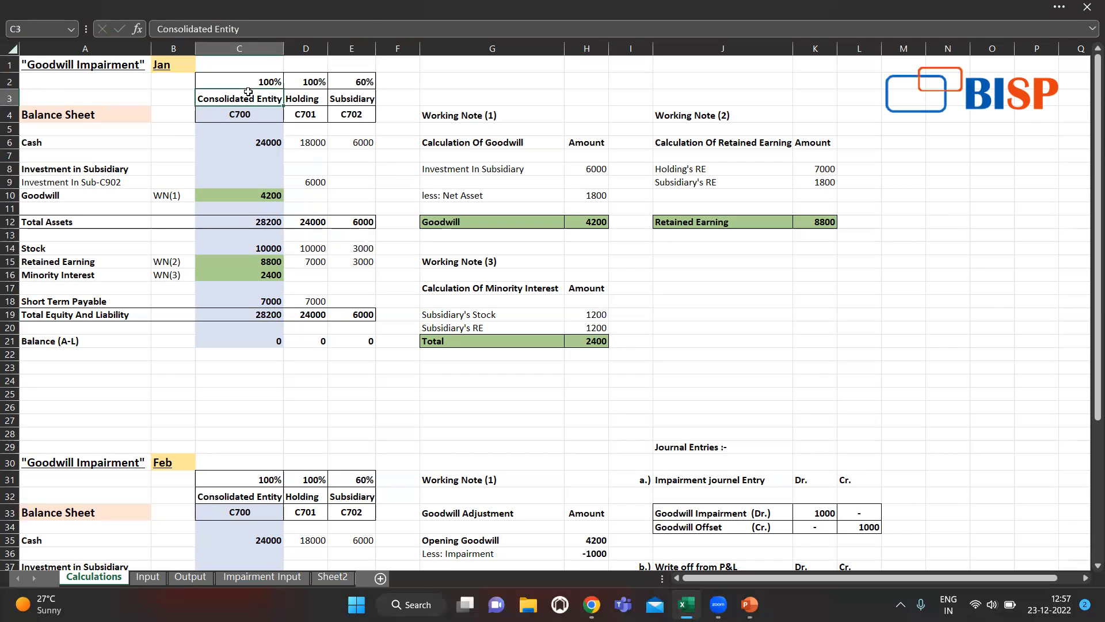
key("ctrl+space")
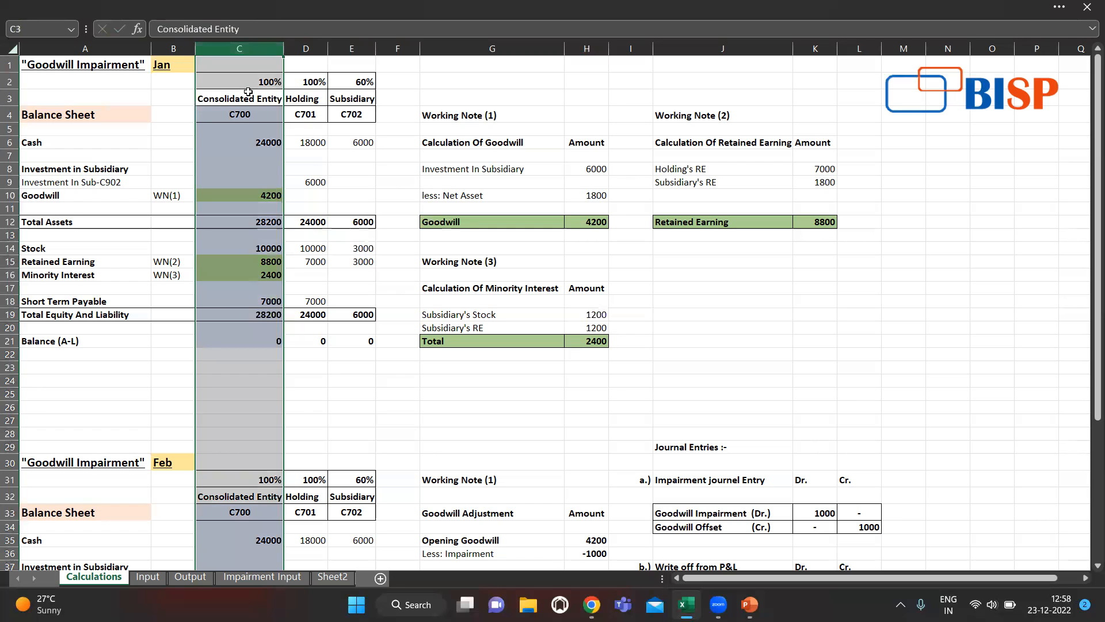
key("Up")
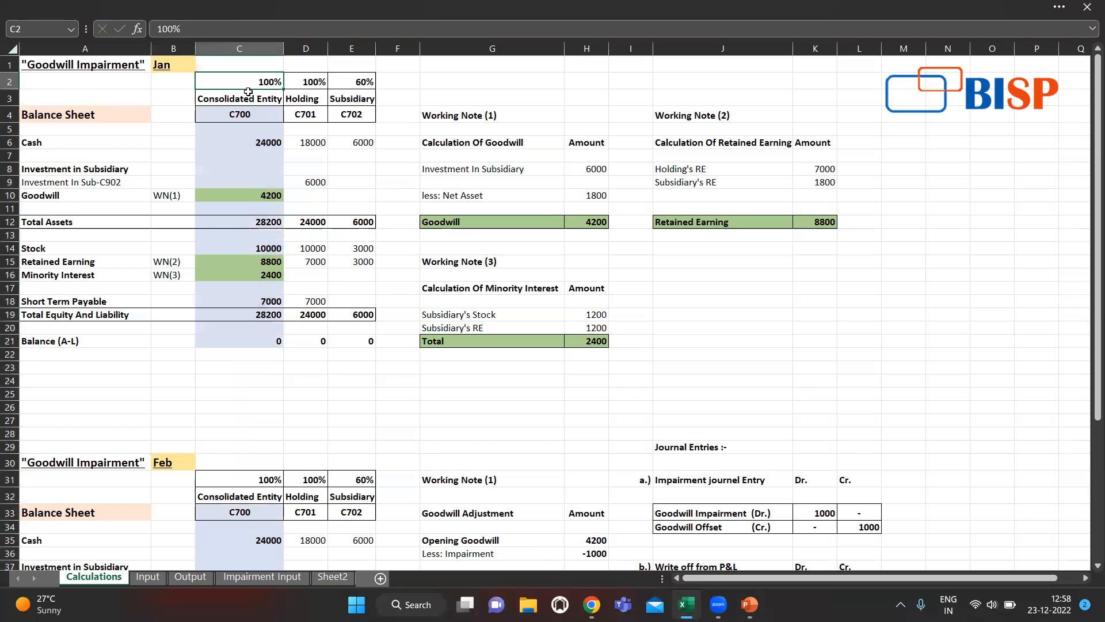
left_click(417, 185)
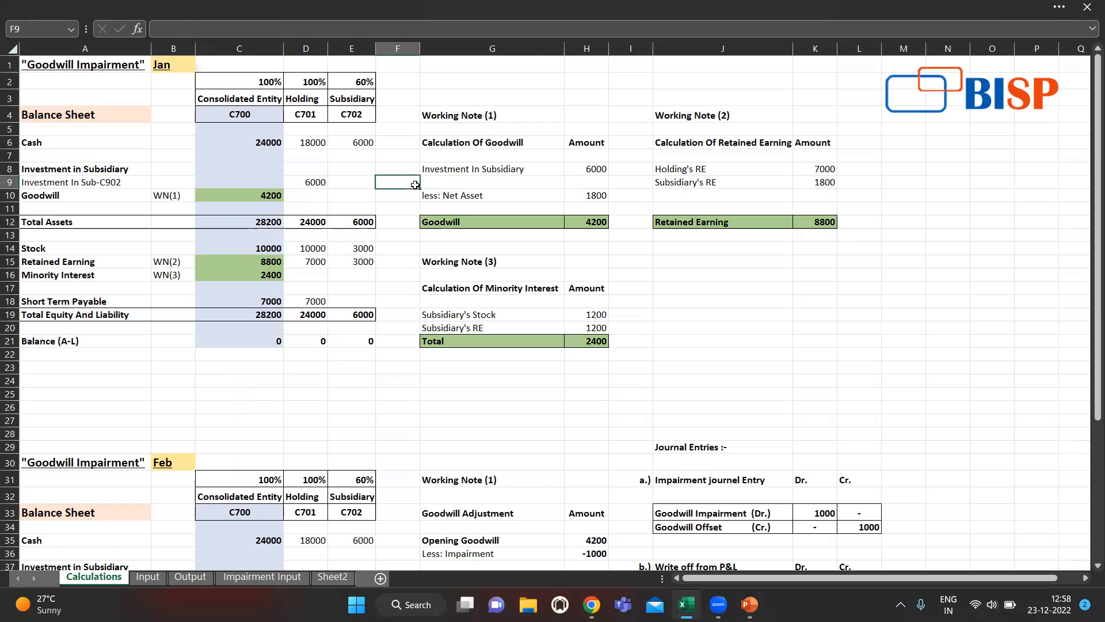
Step: Switch to Oracle EPM Cloud Financial Consolidation and Close in the browser and open Consolidation's Manage Ownership page
key("alt+Tab")
key("alt+Tab")
key("alt+Tab")
key("alt+Tab")
key("alt+Tab")
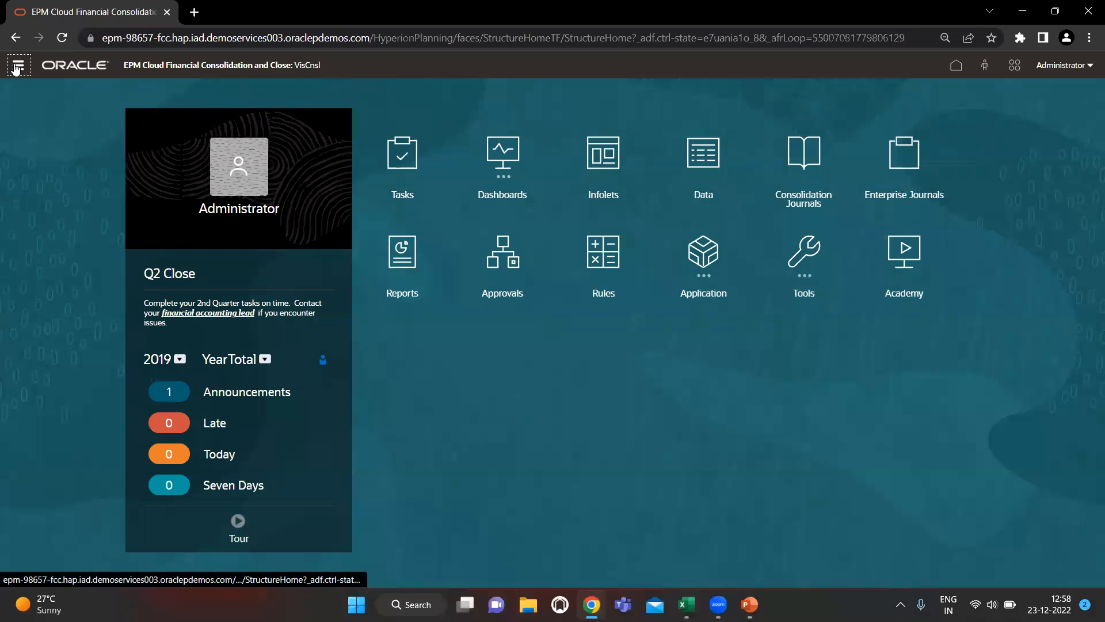
left_click(18, 66)
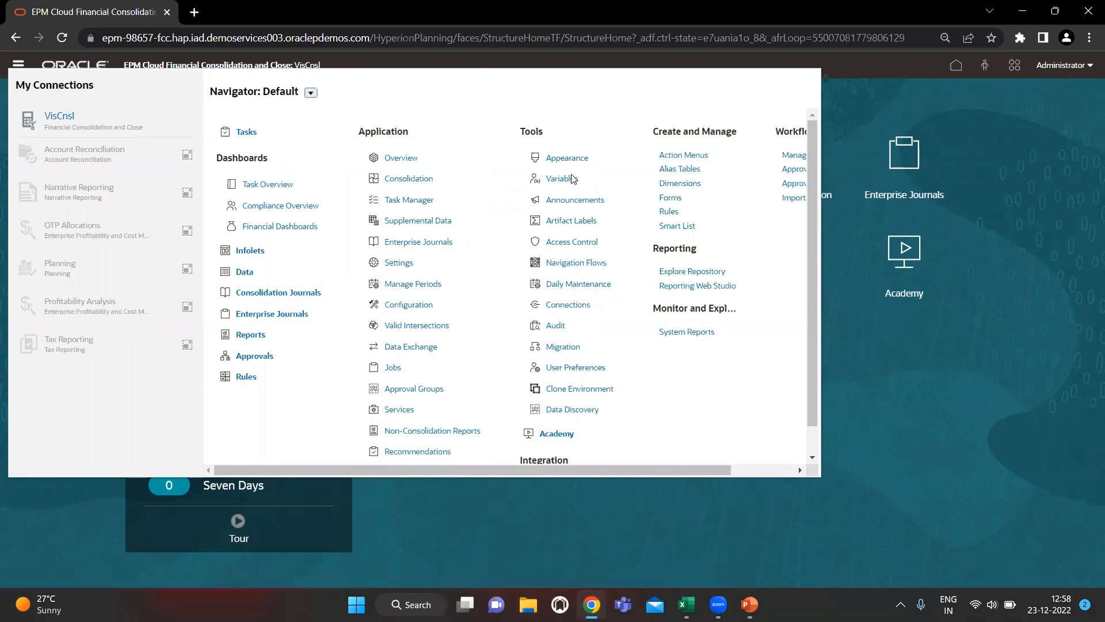
left_click(425, 179)
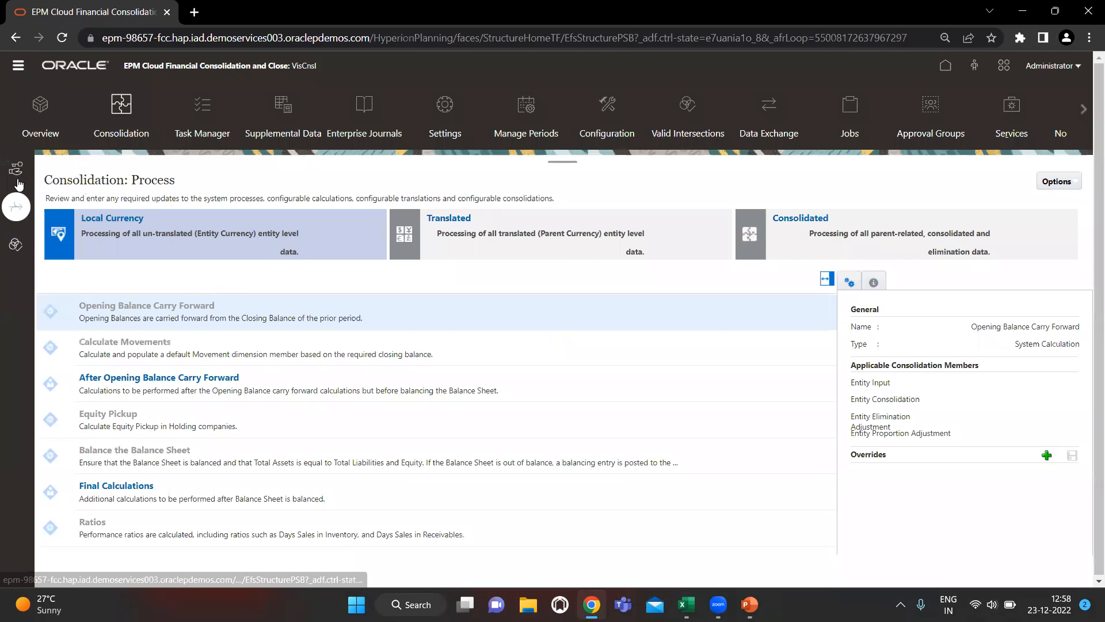
left_click(18, 175)
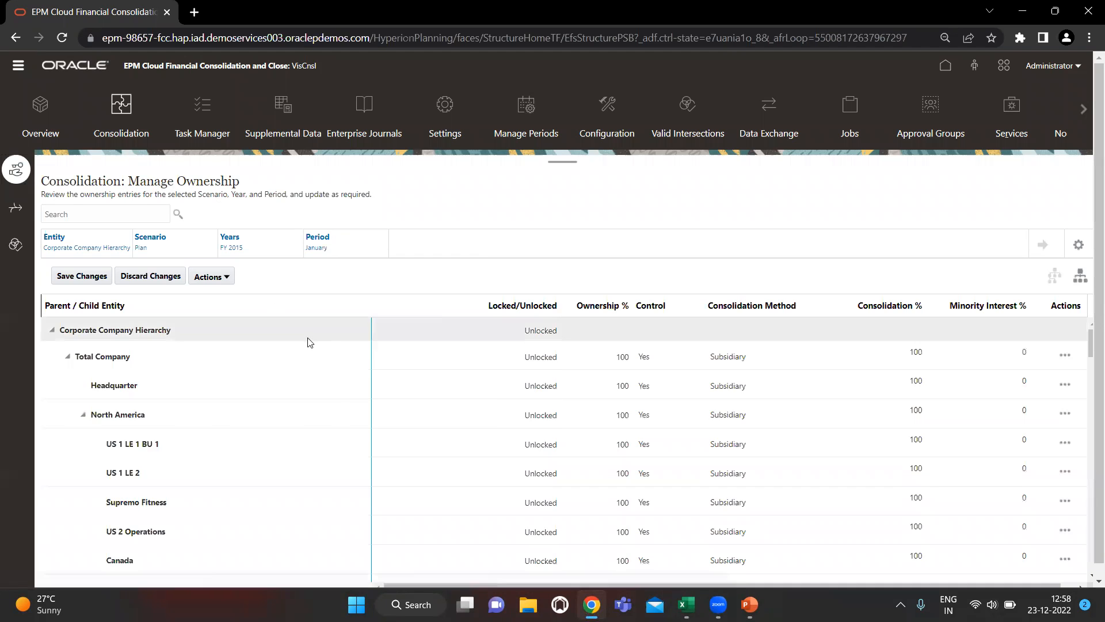
Step: Load the Actual scenario's ownership entries for FY 2015 January and select the C700 entity
scroll(359, 356, "down", 5)
scroll(361, 361, "down", 2)
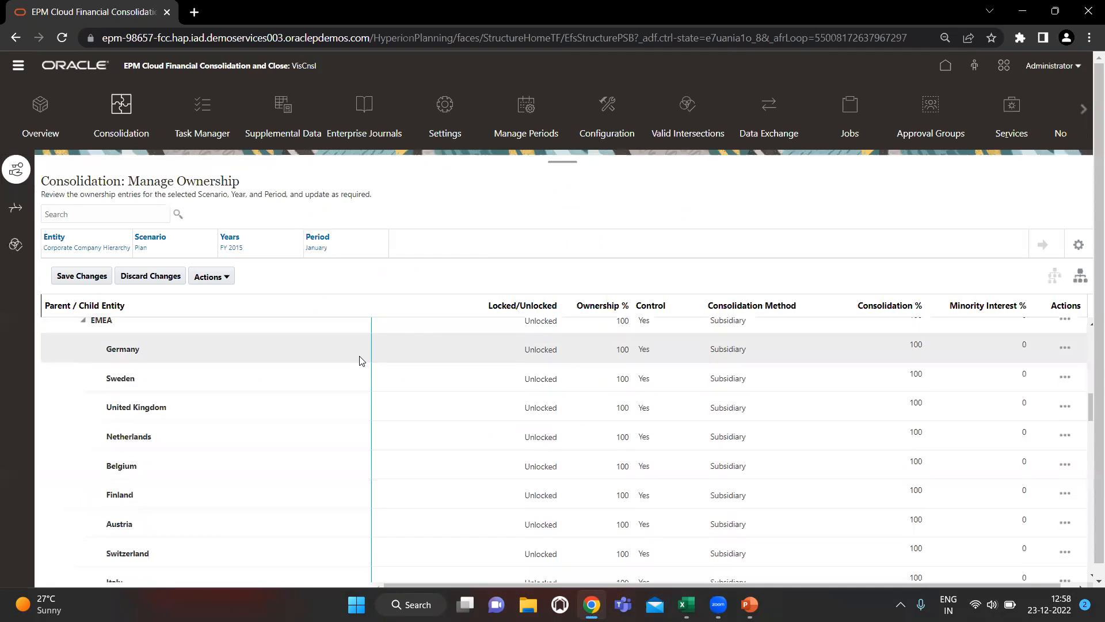
scroll(341, 490, "down", 2)
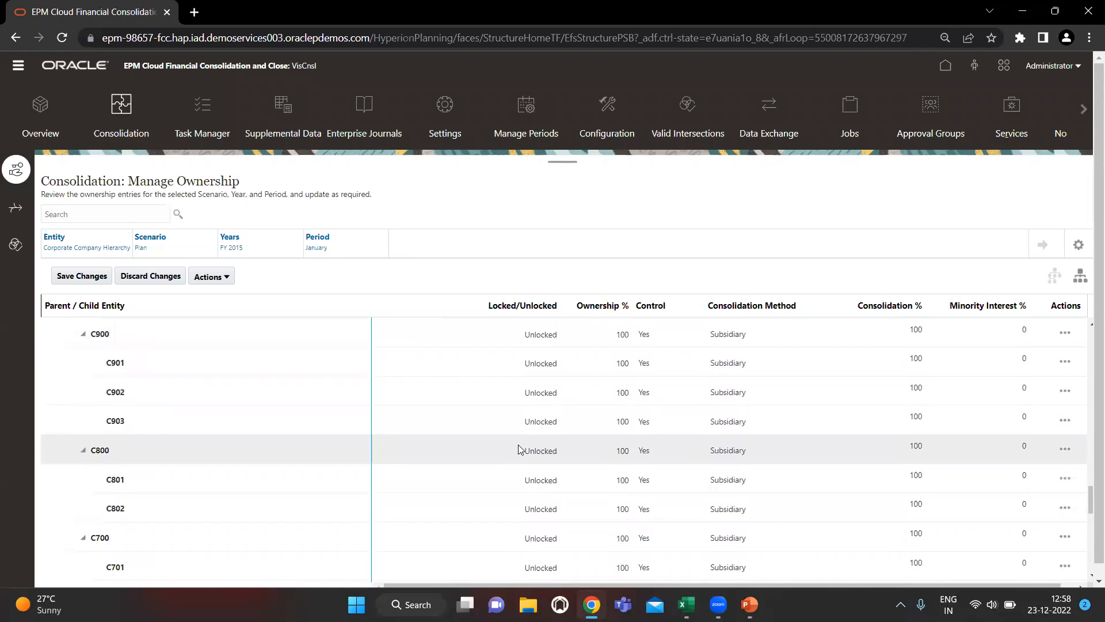
scroll(518, 449, "down", 3)
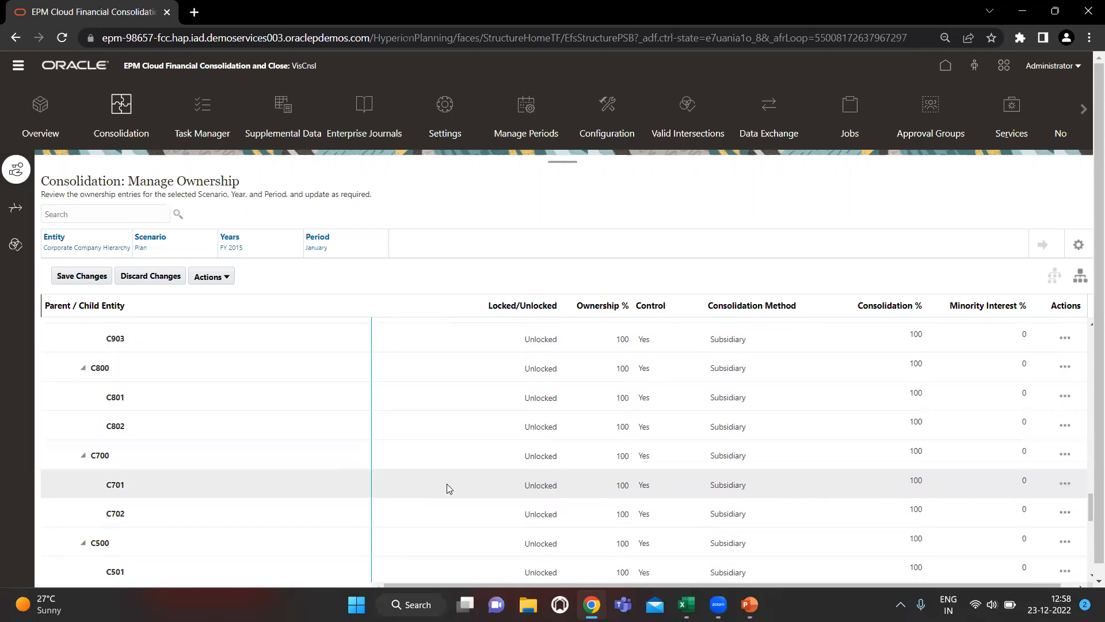
left_click(144, 248)
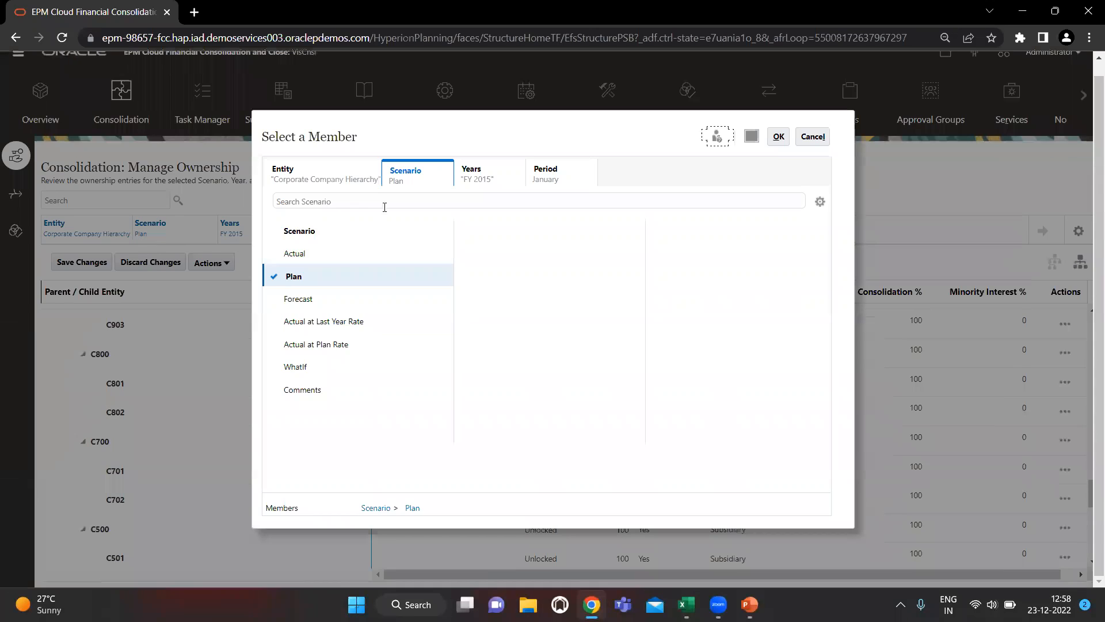
left_click(354, 253)
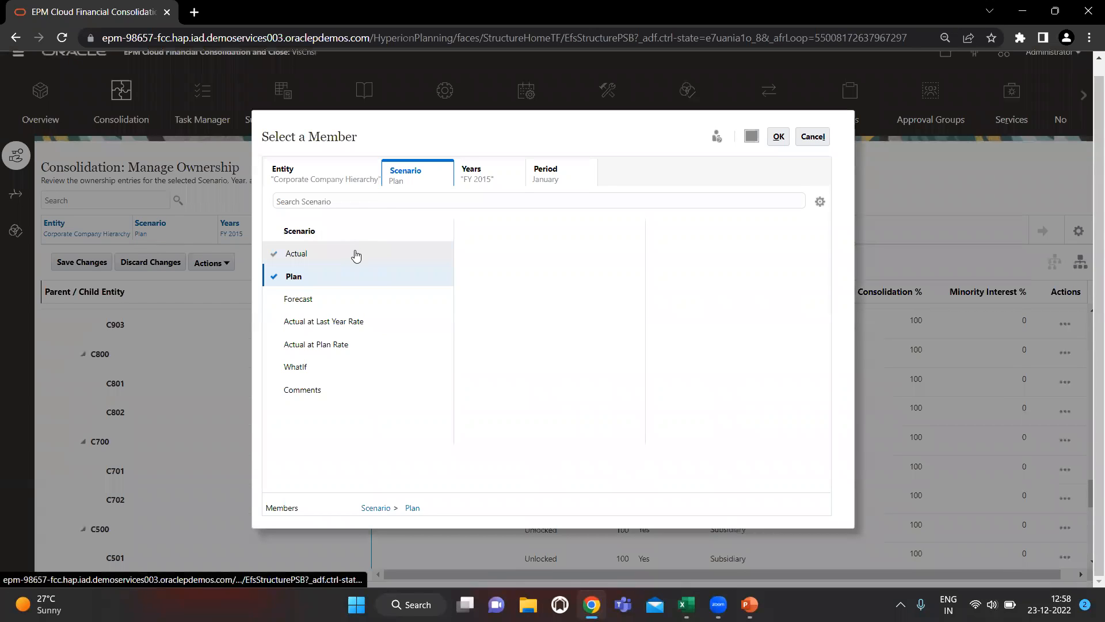
left_click(778, 136)
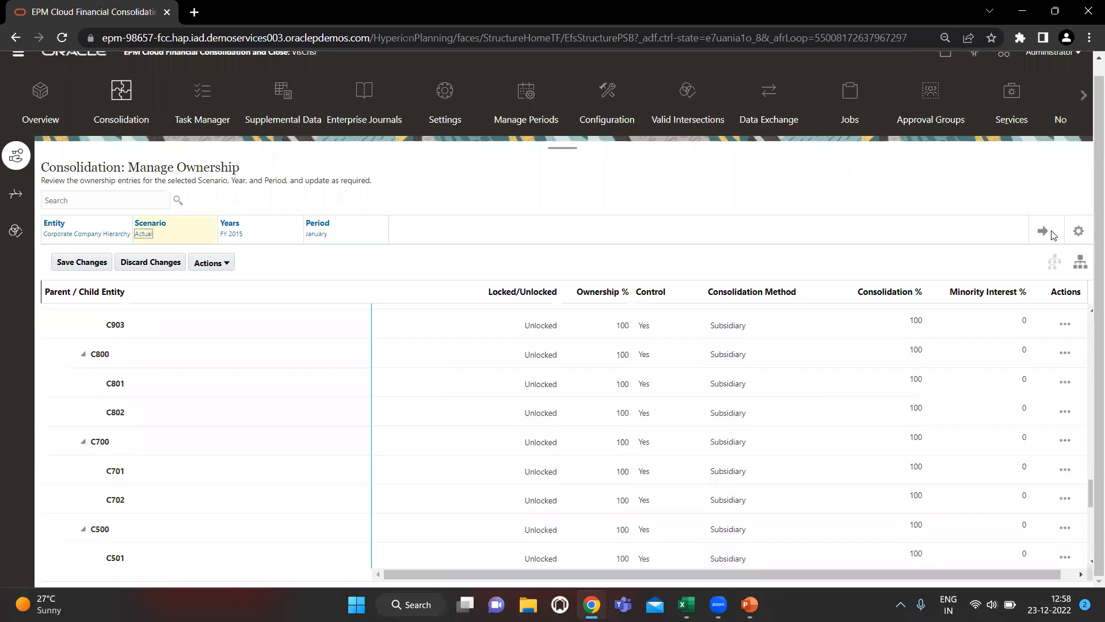
left_click(1044, 231)
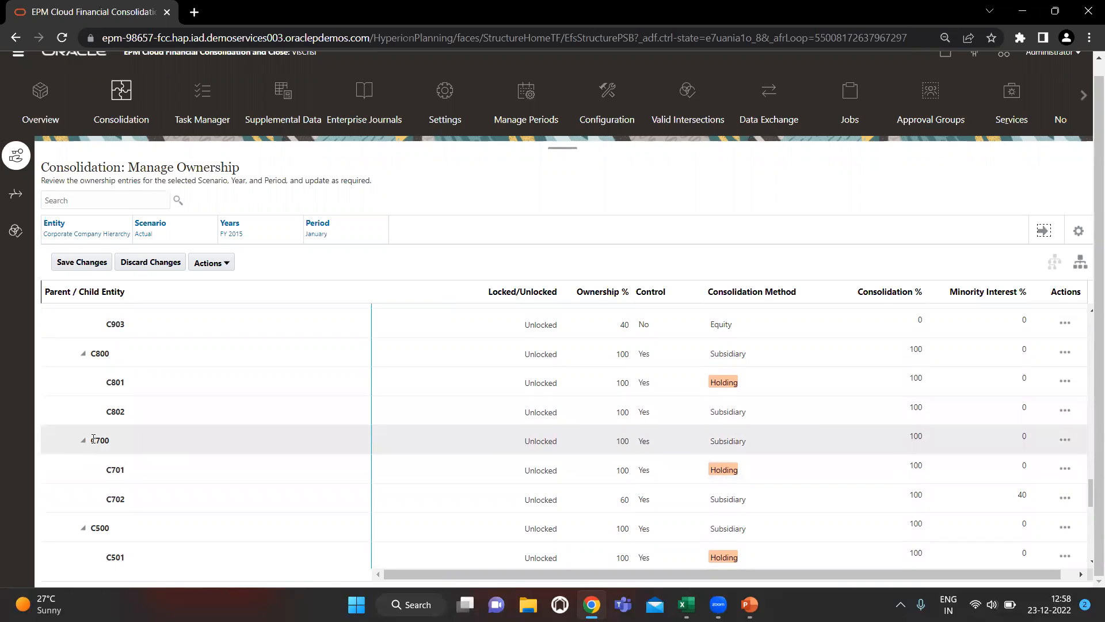
left_click(118, 442)
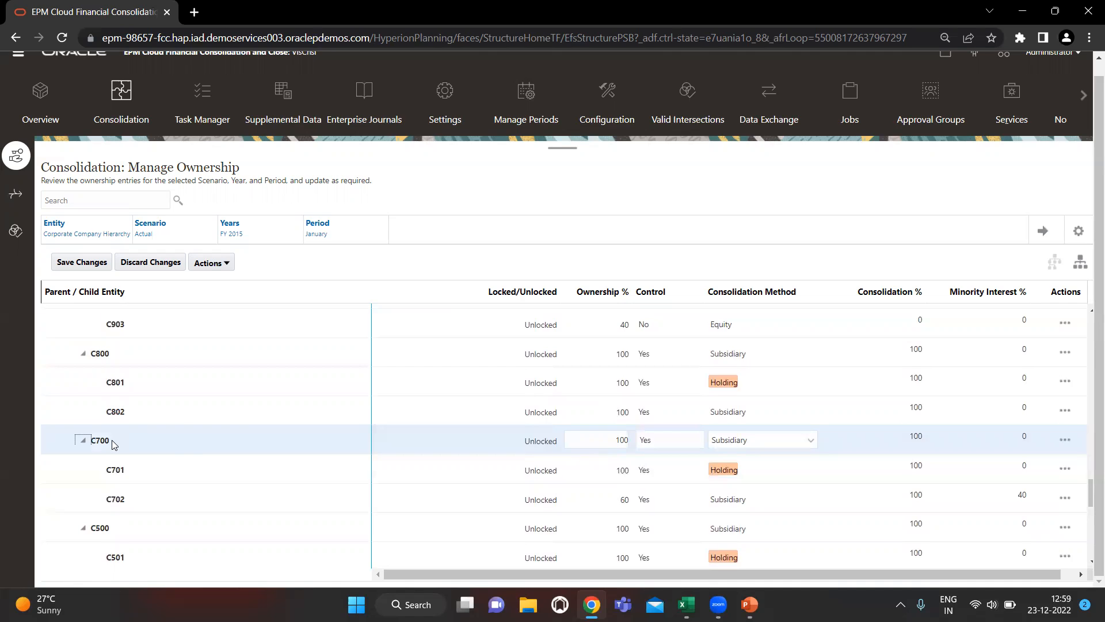
Step: Switch to the Goodwill Impairment.xlsx workbook in Excel and open its Input sheet
key("alt+Tab")
key("alt+shift+Tab")
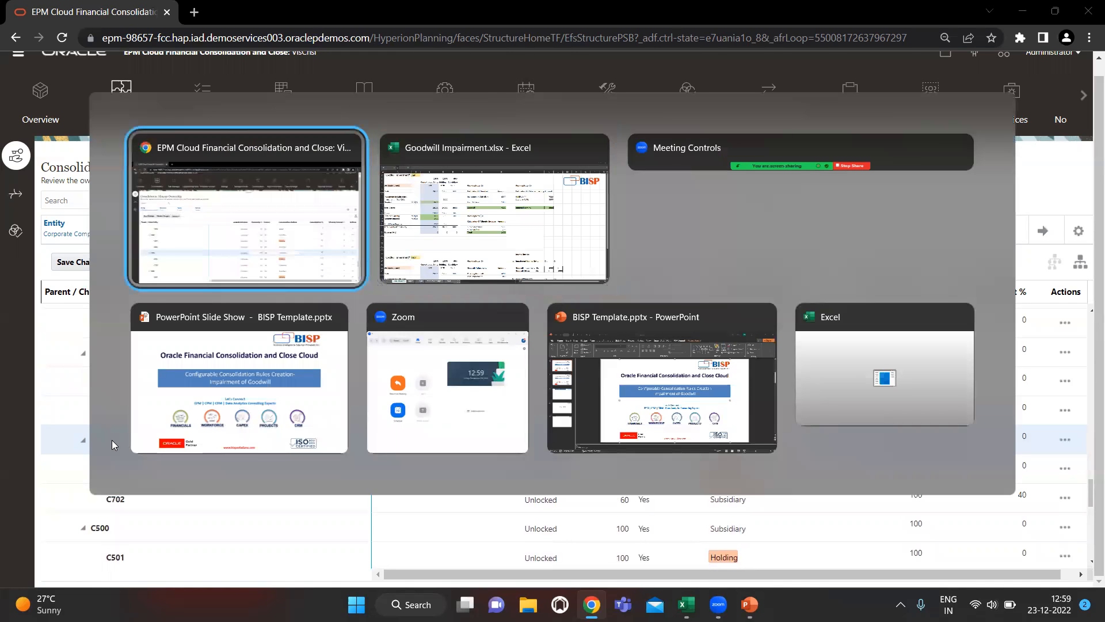
key("alt+Tab")
key("alt+Tab")
key("alt+Tab")
key("alt+shift+Tab")
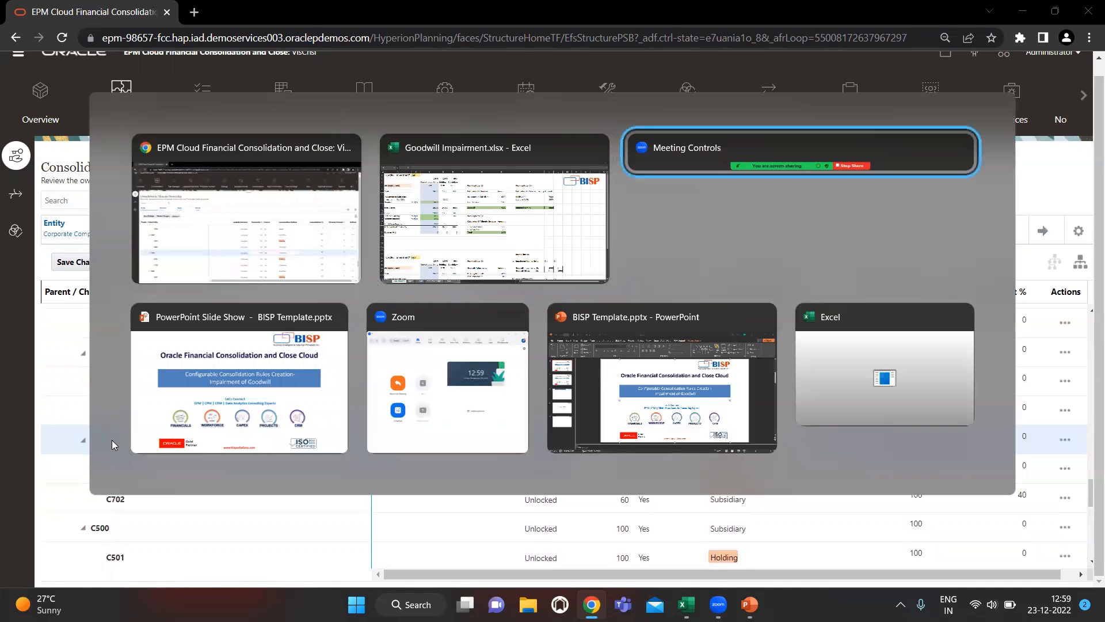
key("alt+Tab")
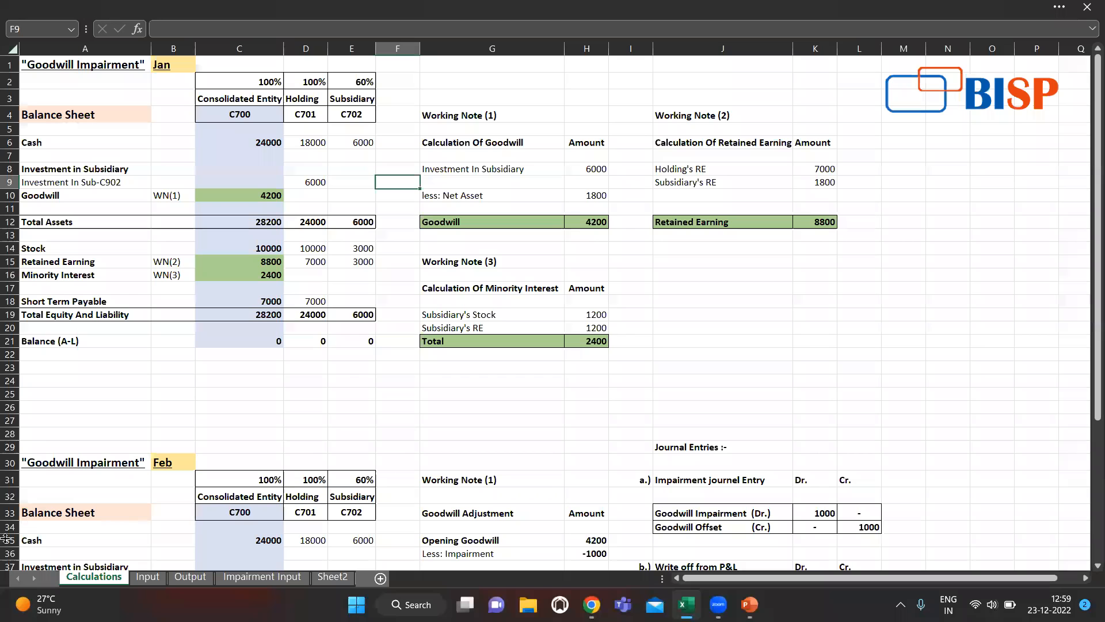
left_click(160, 578)
scroll(497, 289, "down", 1)
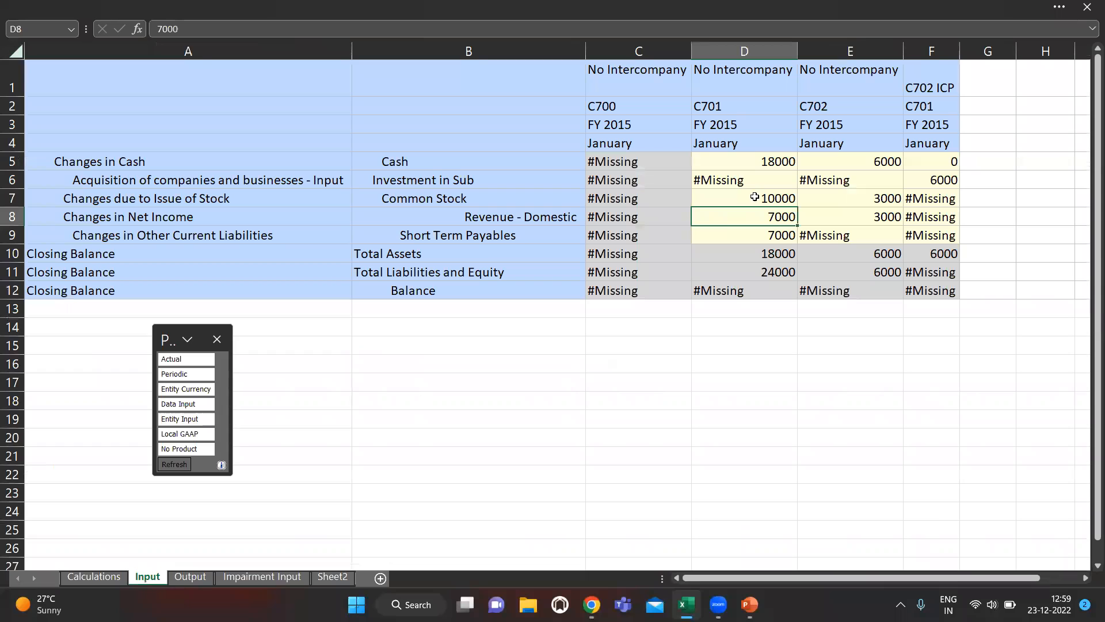
Step: Review the January Cash, Common Stock, Revenue - Domestic and Short Term Payables inputs for C701 and C702
left_click(764, 161)
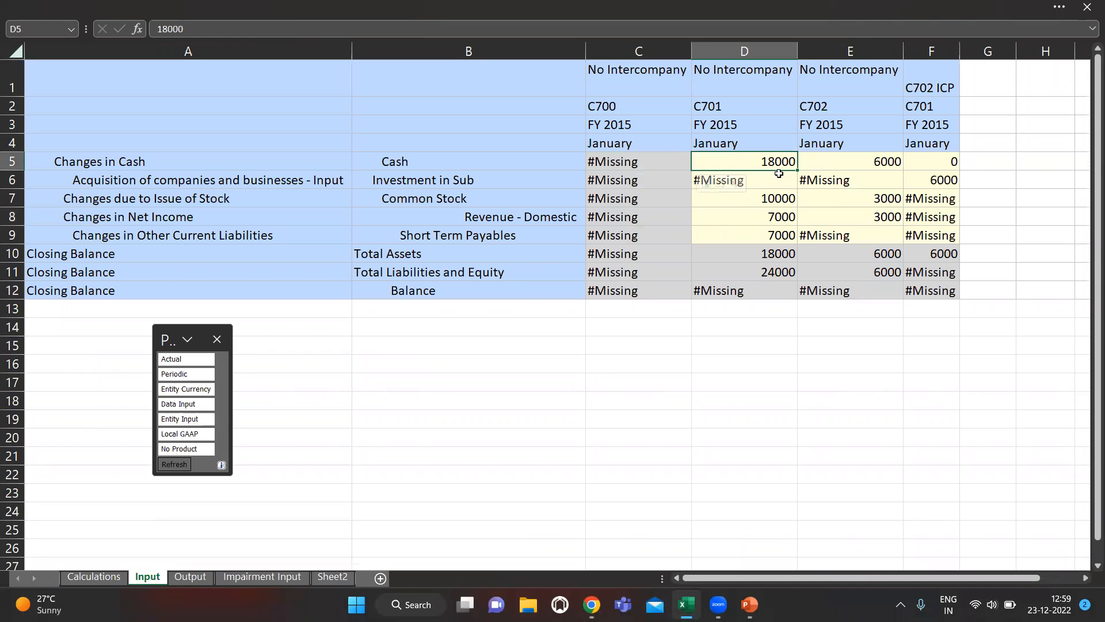
left_click(842, 159)
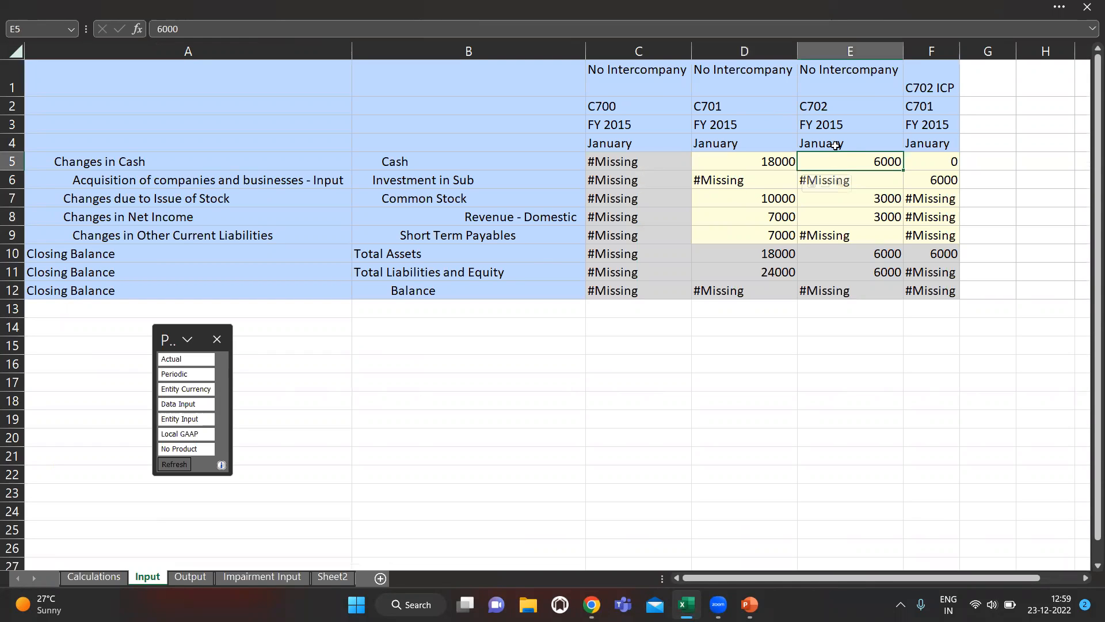
left_click(769, 199)
key("Right")
key("Down")
key("Left")
key("shift+Right")
key("Down")
key("Left")
key("Up")
key("Up")
key("Down")
key("Down")
key("Right")
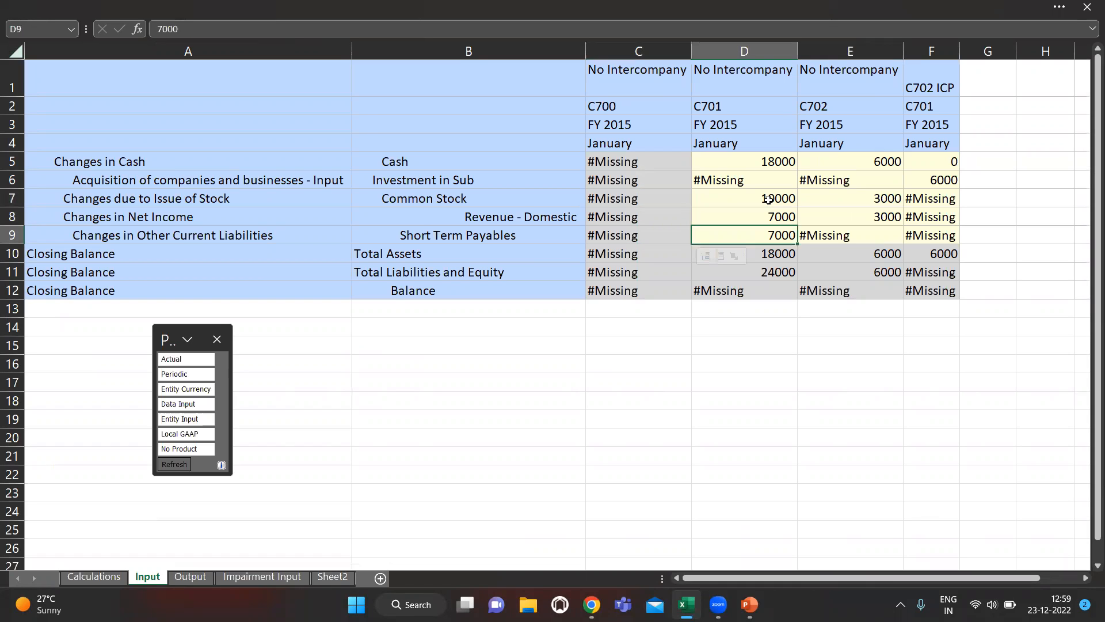
Step: Examine C701's January Investment in Sub entry and the headings of its C702 ICP intercompany column
key("Right")
key("Right")
key("Up")
key("Up")
key("Up")
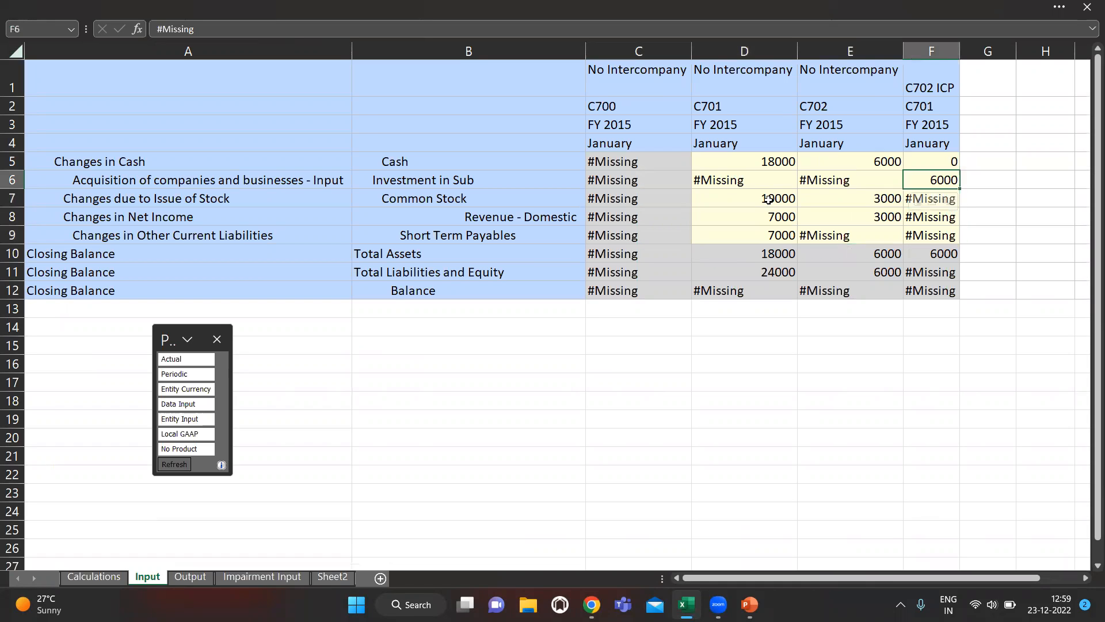
key("Up")
key("Up")
key("Up")
key("Up")
key("Up")
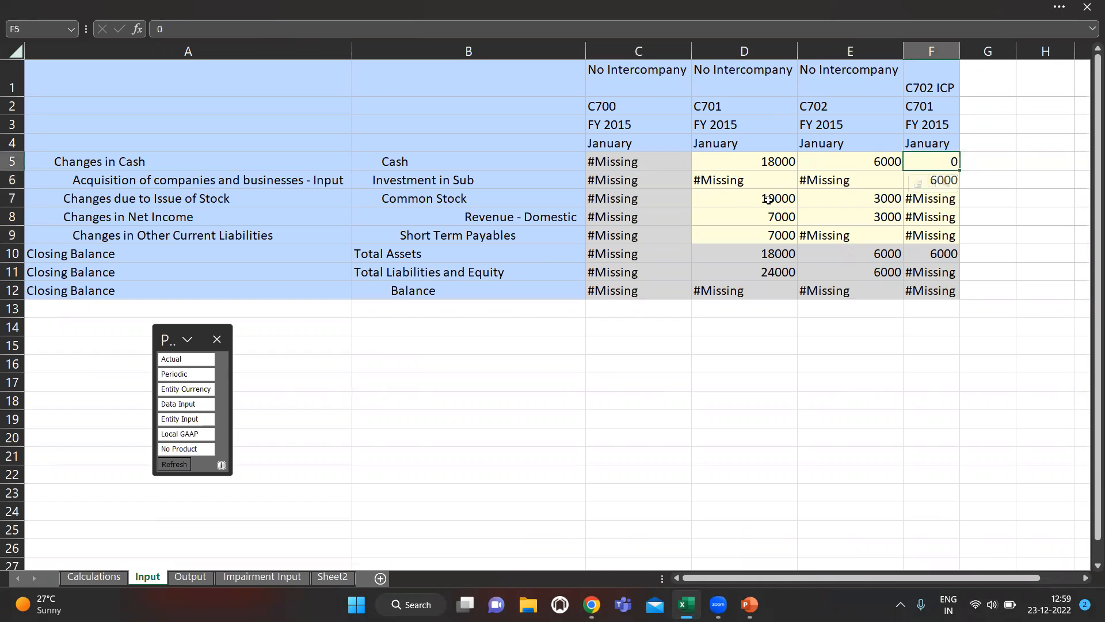
key("Down")
key("Down")
key("Down")
key("Down")
key("Down")
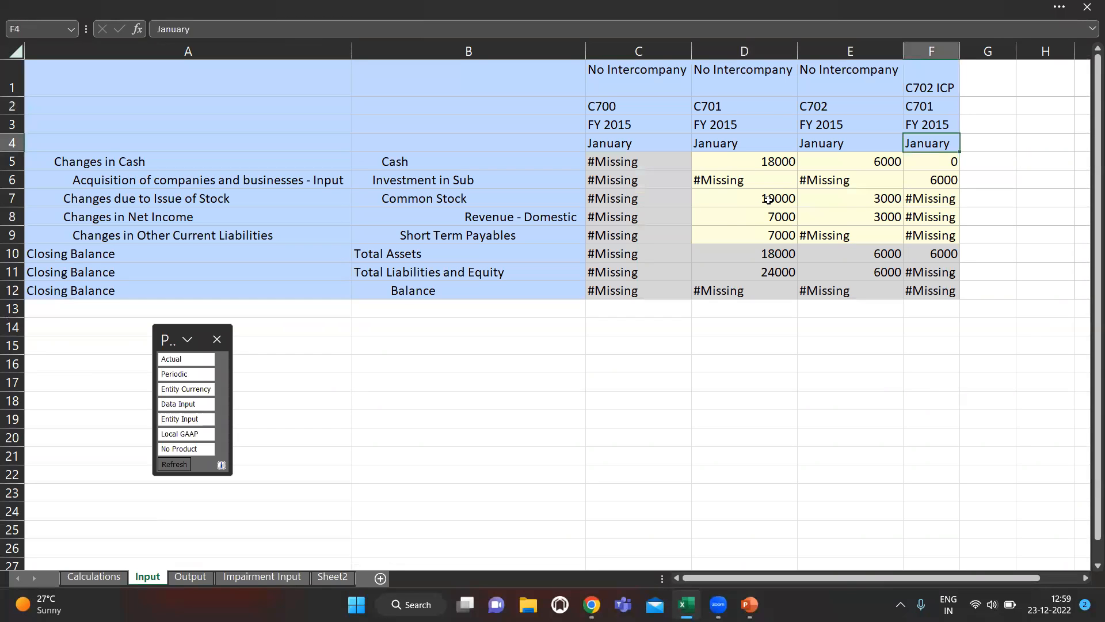
Step: Review the entity columns on the Input sheet, ending at the C700 parent entity heading
key("Left")
key("Left")
key("Left")
key("Left")
key("Left")
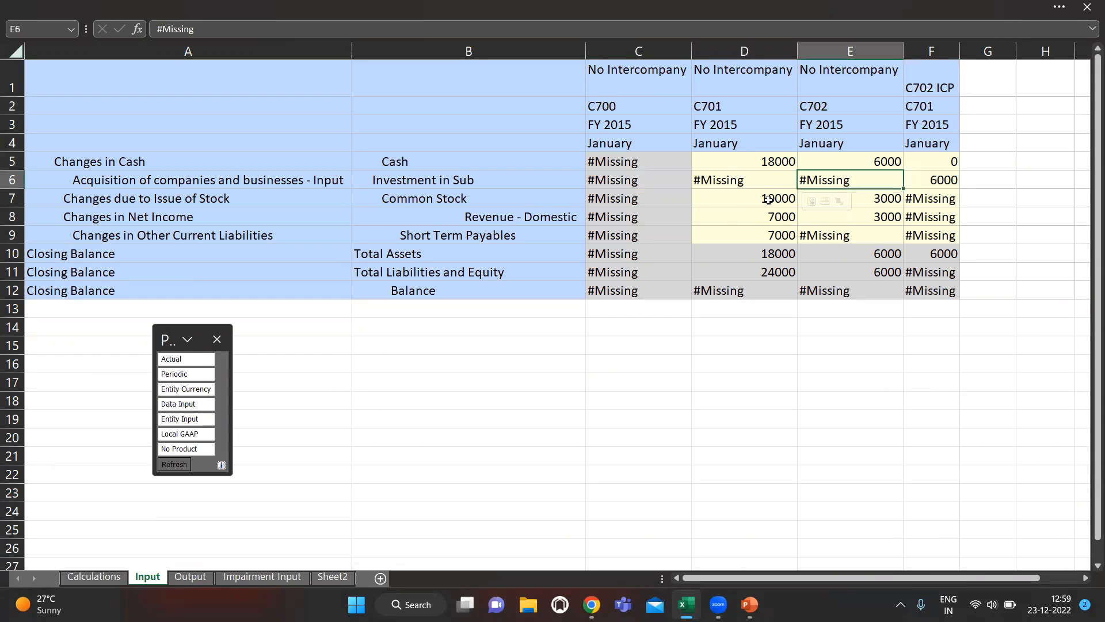
key("ctrl+space")
key("Right")
key("ctrl+space")
key("Right")
key("Up")
key("Up")
key("Up")
key("Up")
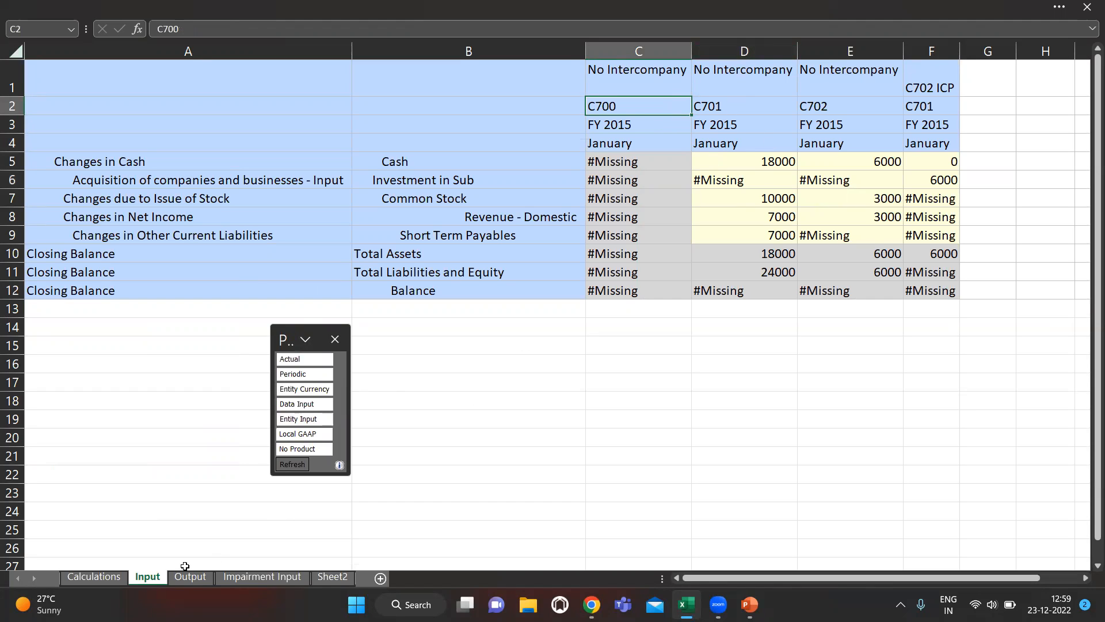
left_click(223, 577)
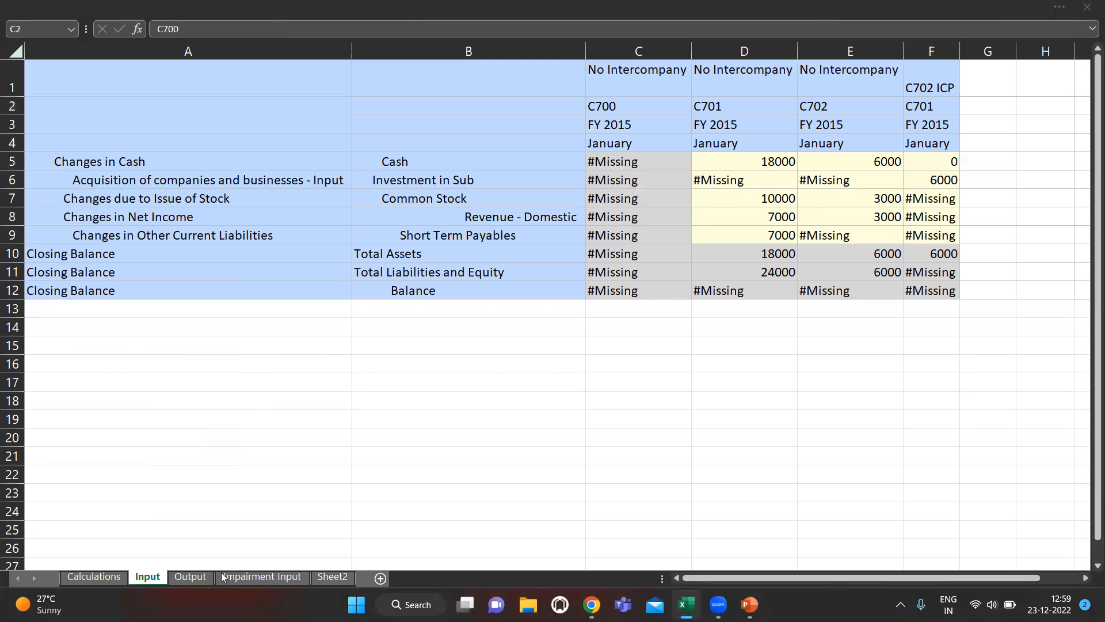
Step: Switch to Oracle EPM Cloud Financial Consolidation and Close in the browser and open the Business Rules page
key("alt+Tab")
scroll(69, 348, "up", 3)
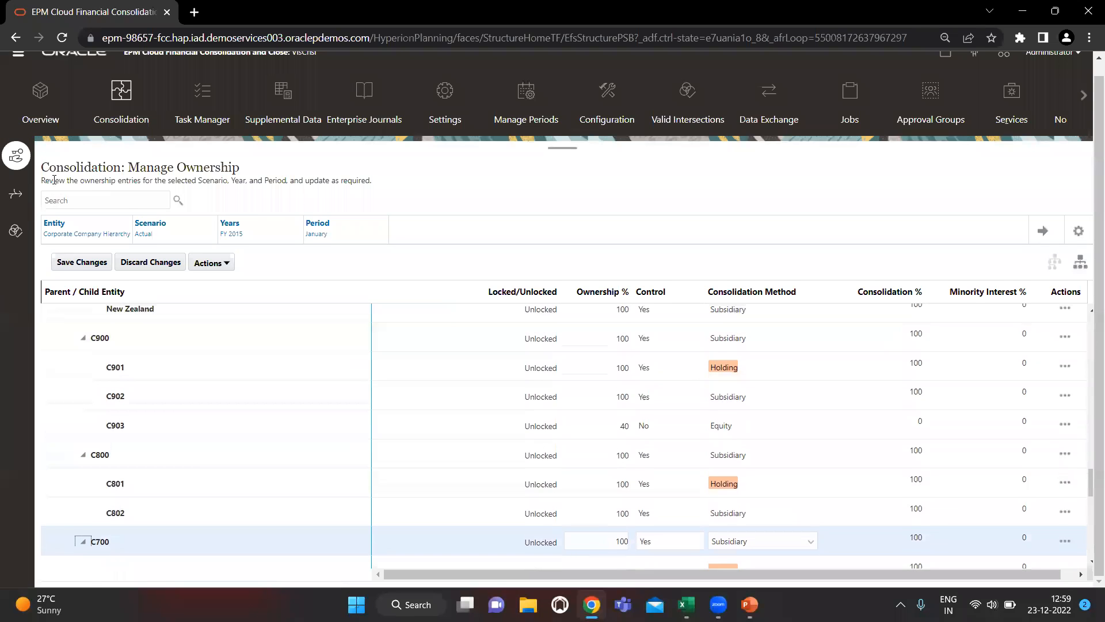
left_click(18, 67)
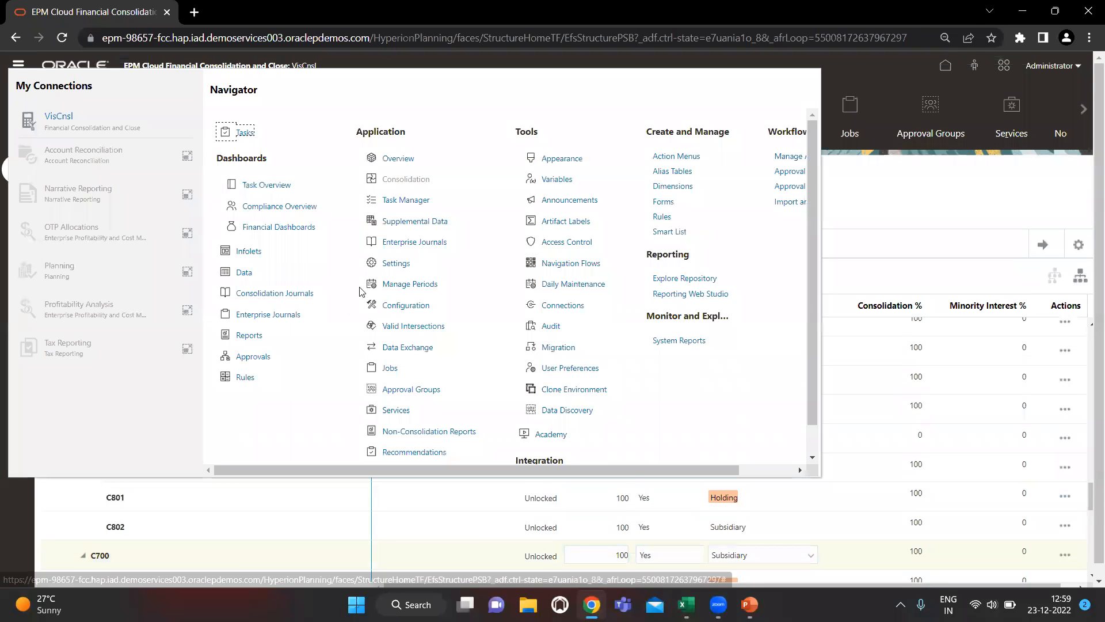
left_click(425, 361)
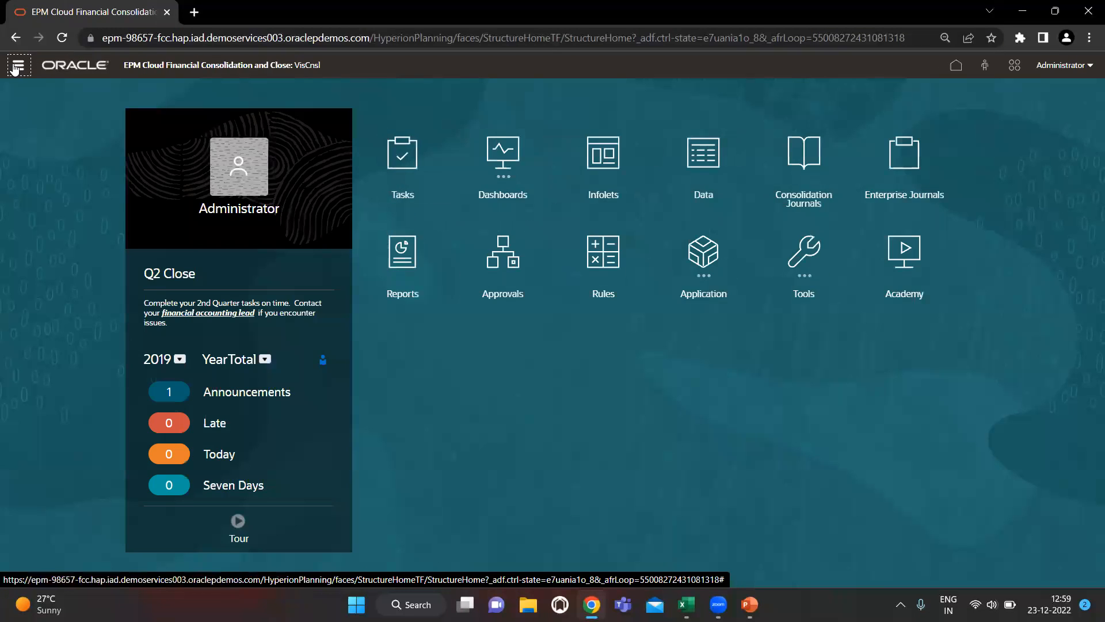
left_click(17, 67)
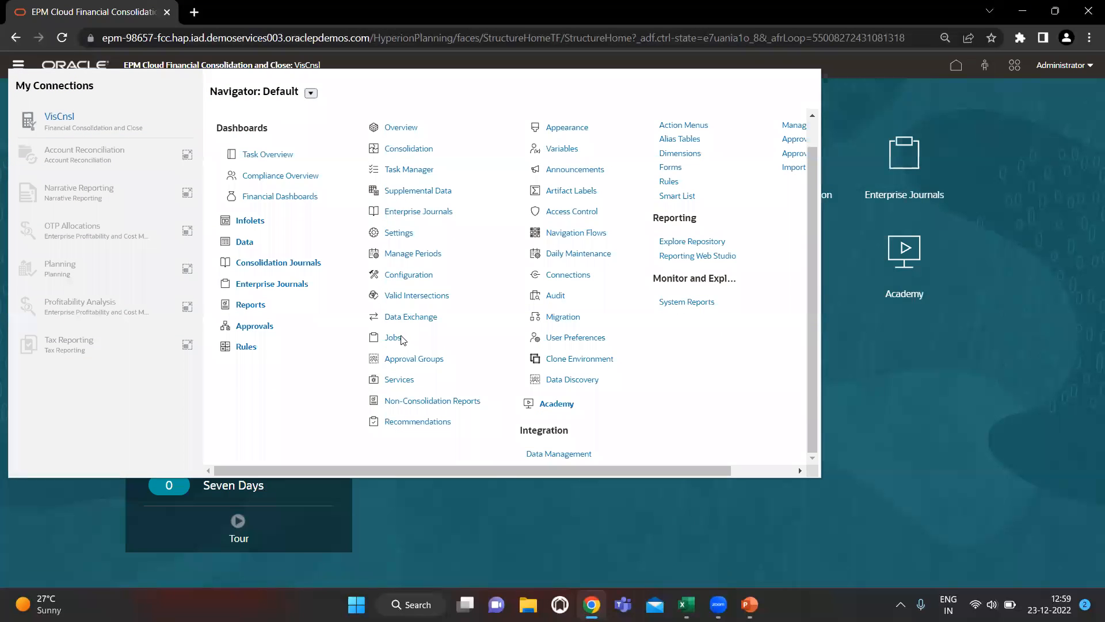
left_click(239, 348)
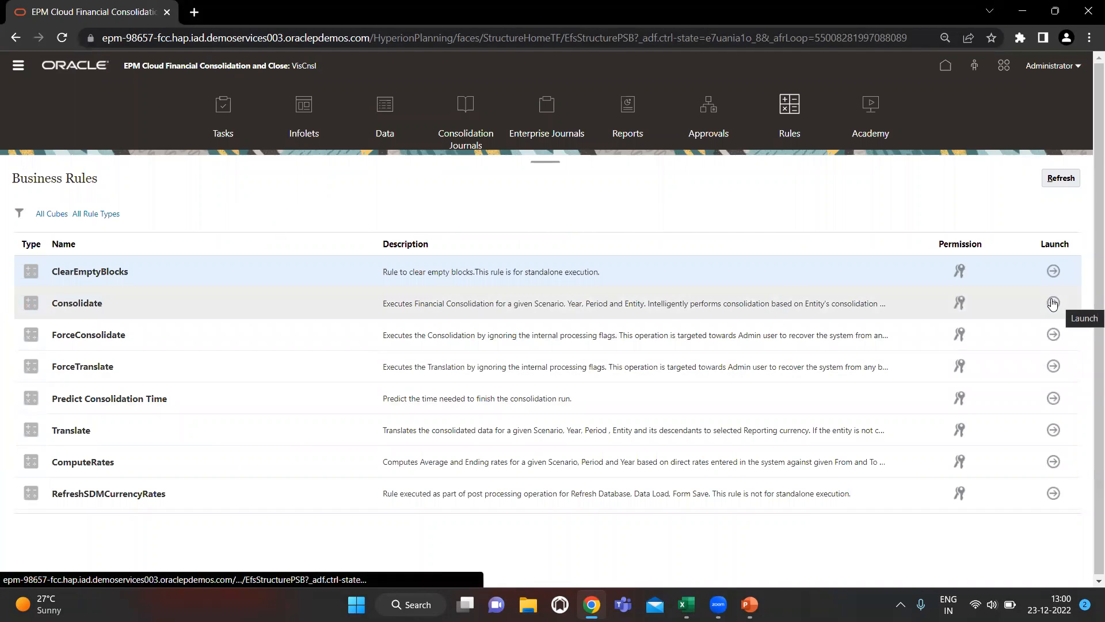
Step: Run the Consolidate rule for entity C_700 with the Actual scenario, period Jan and year FY15
left_click(1053, 303)
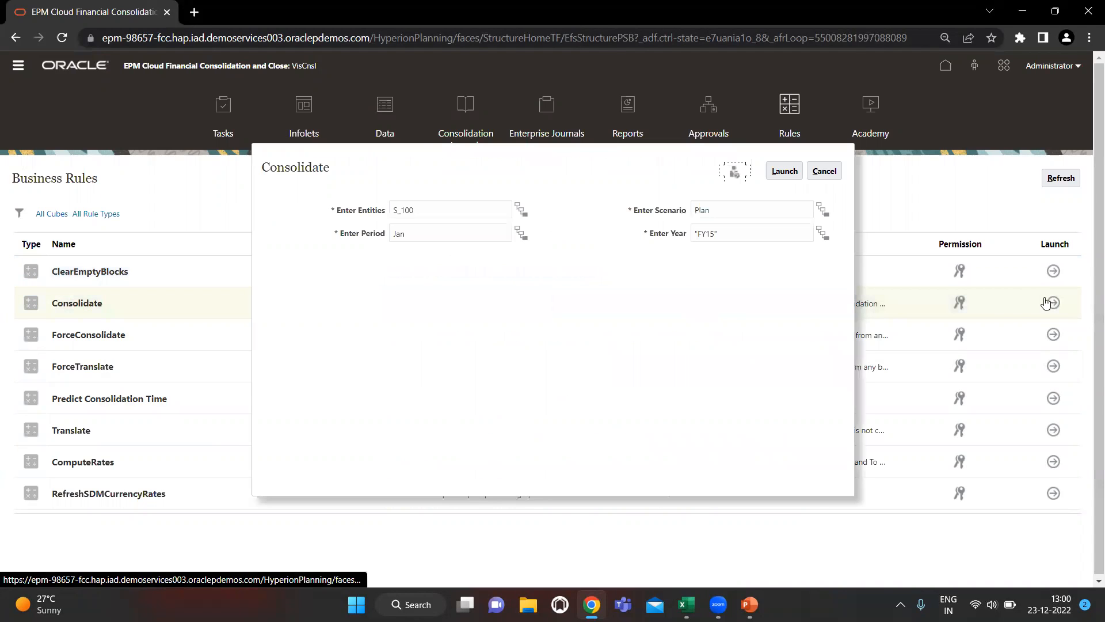
left_click(434, 204)
key("BackSpace")
key("BackSpace")
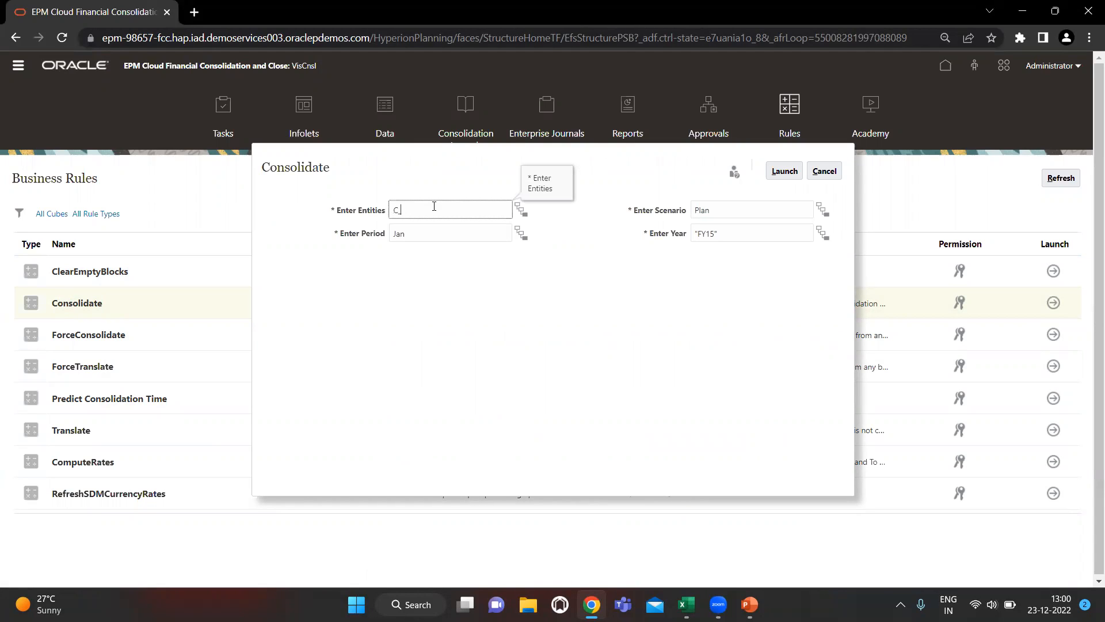
left_click(732, 214)
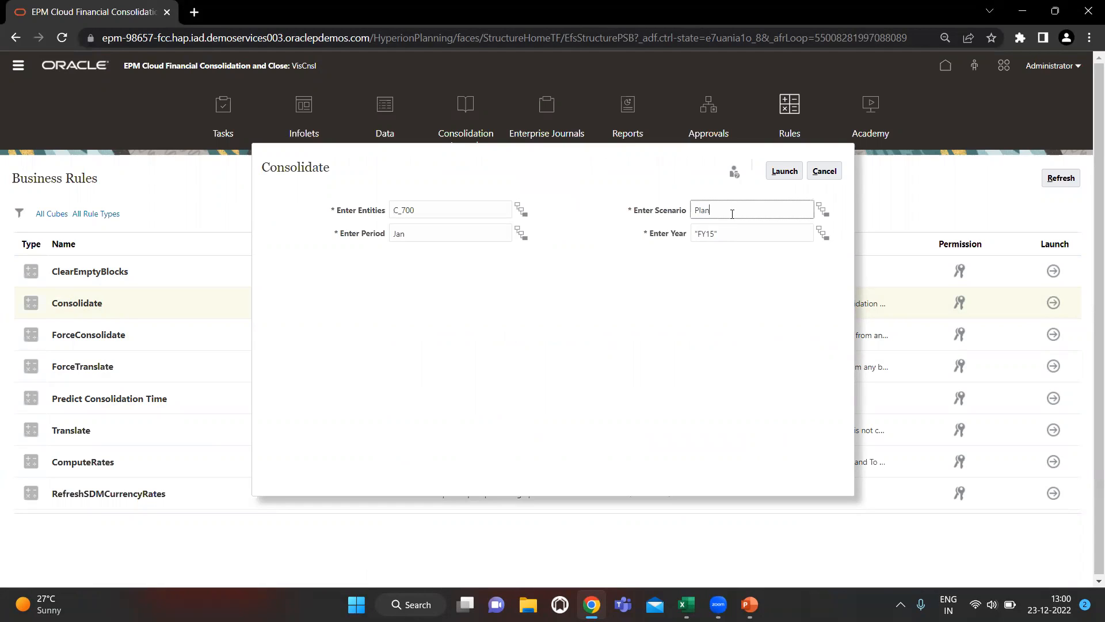
key("BackSpace")
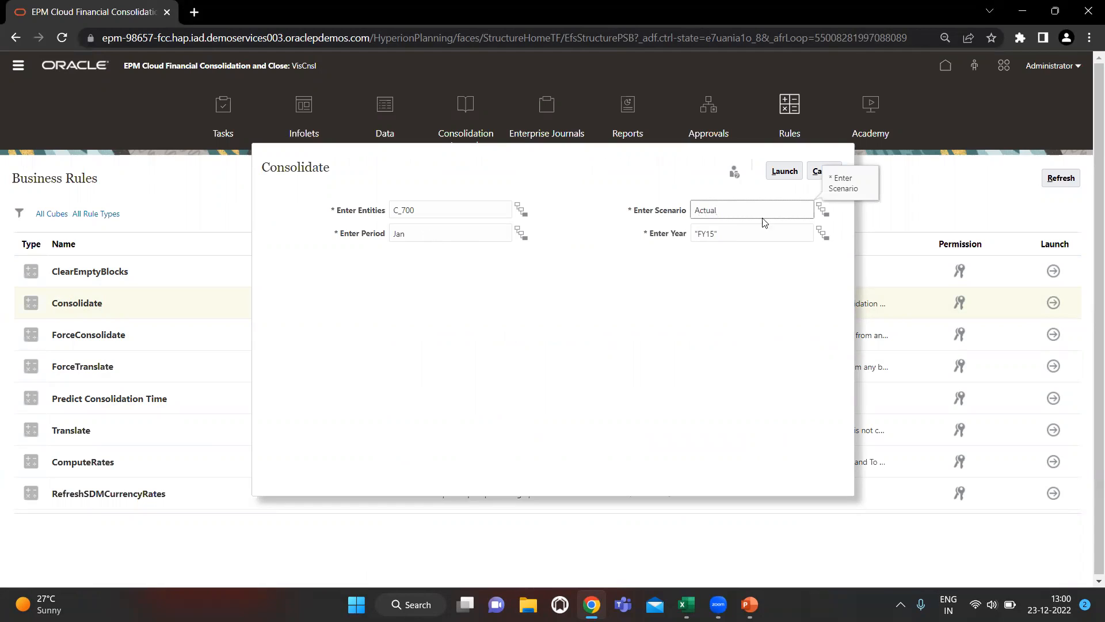
left_click(793, 172)
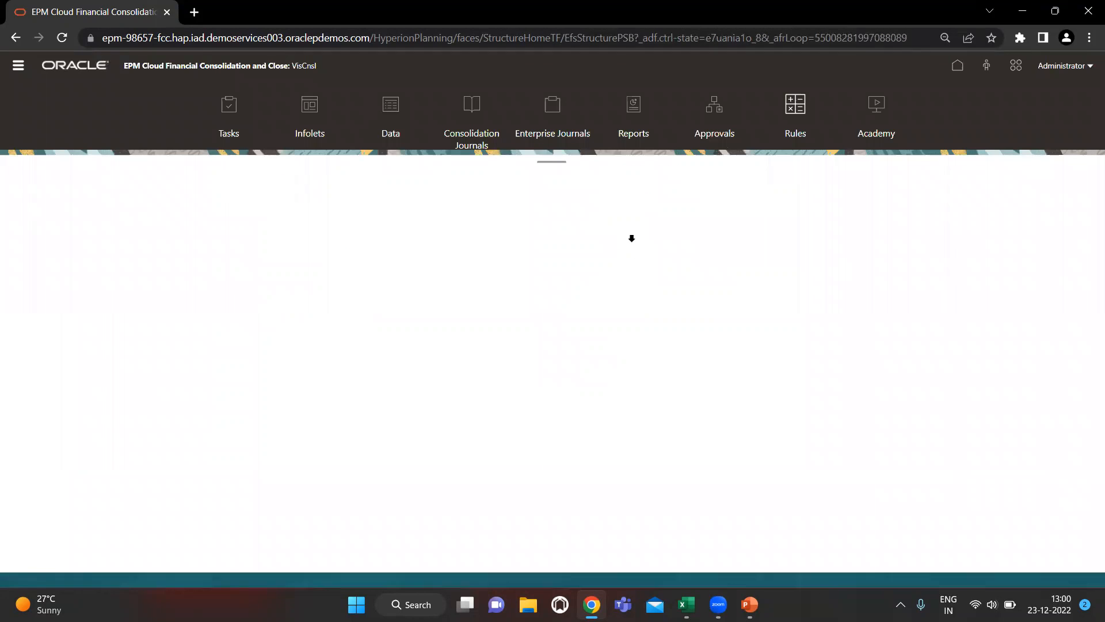
left_click(603, 214)
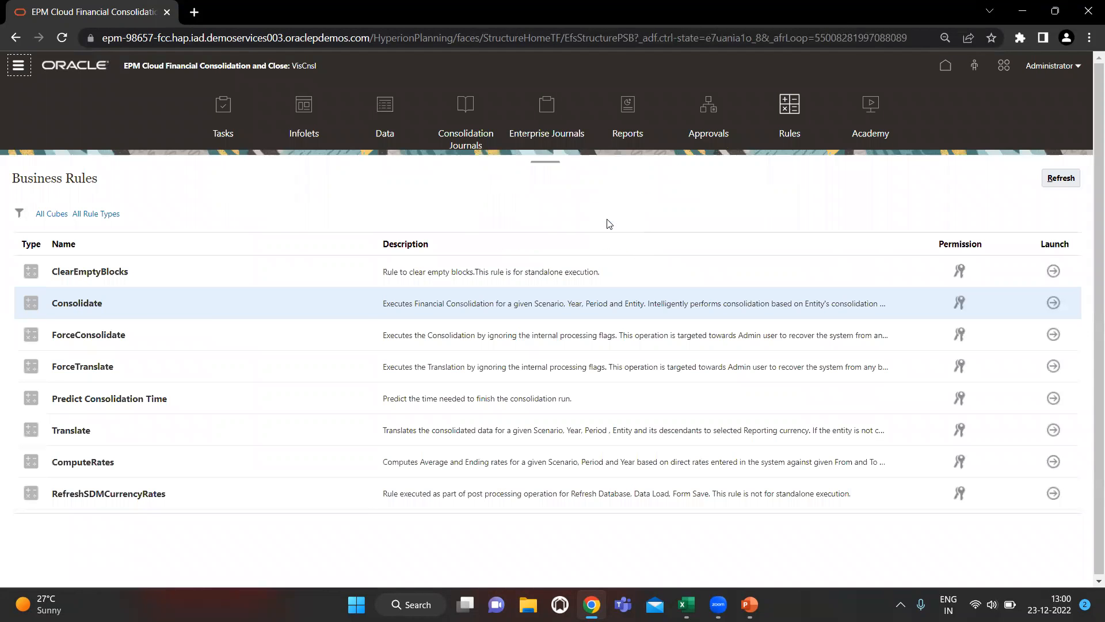
Step: Switch to the Goodwill Impairment workbook in Excel and refresh the FCCS ad hoc data on the Output sheet
key("alt+Tab")
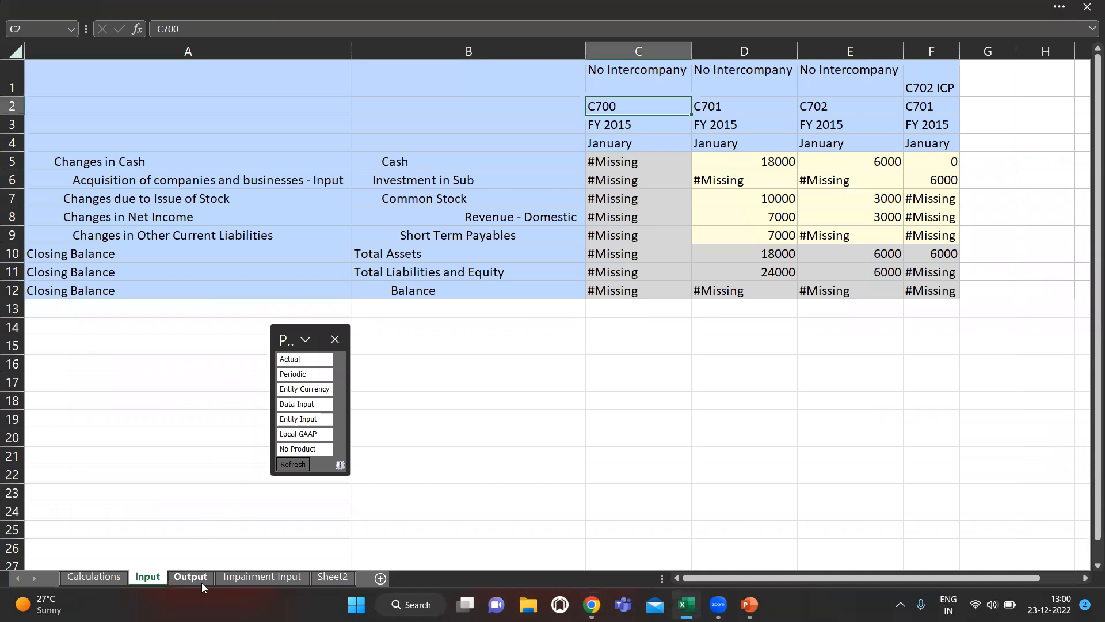
left_click(200, 579)
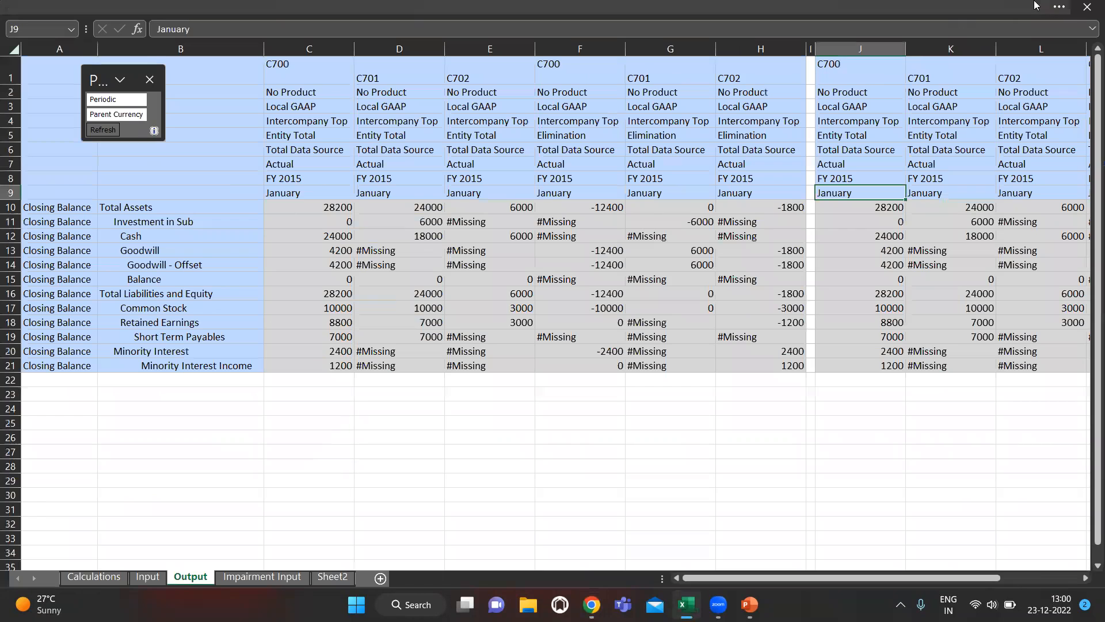
left_click(1062, 10)
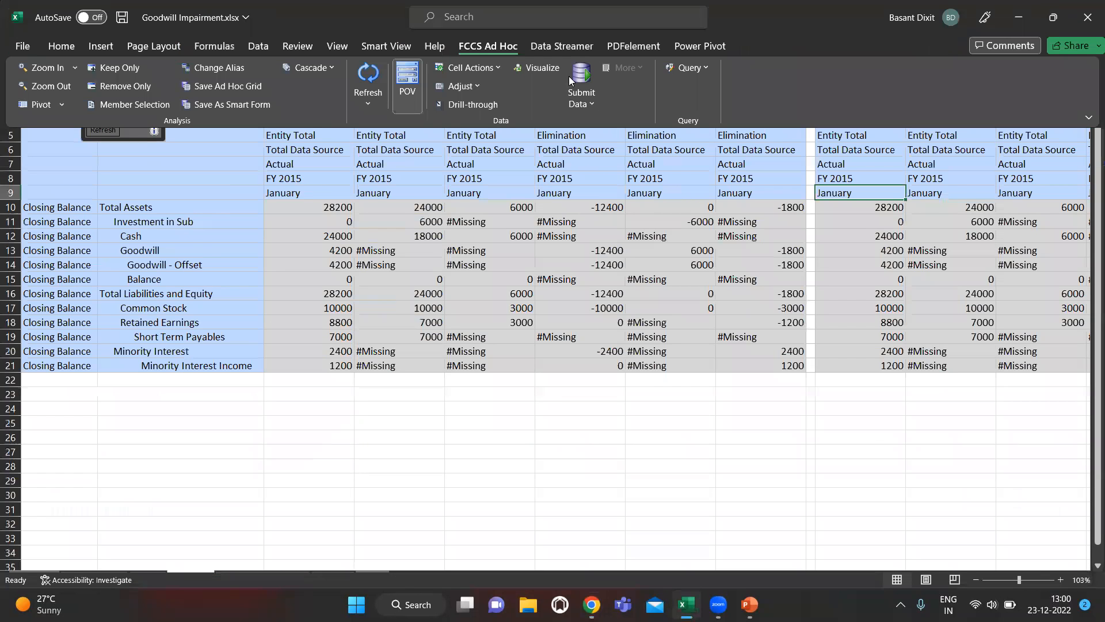
left_click(368, 74)
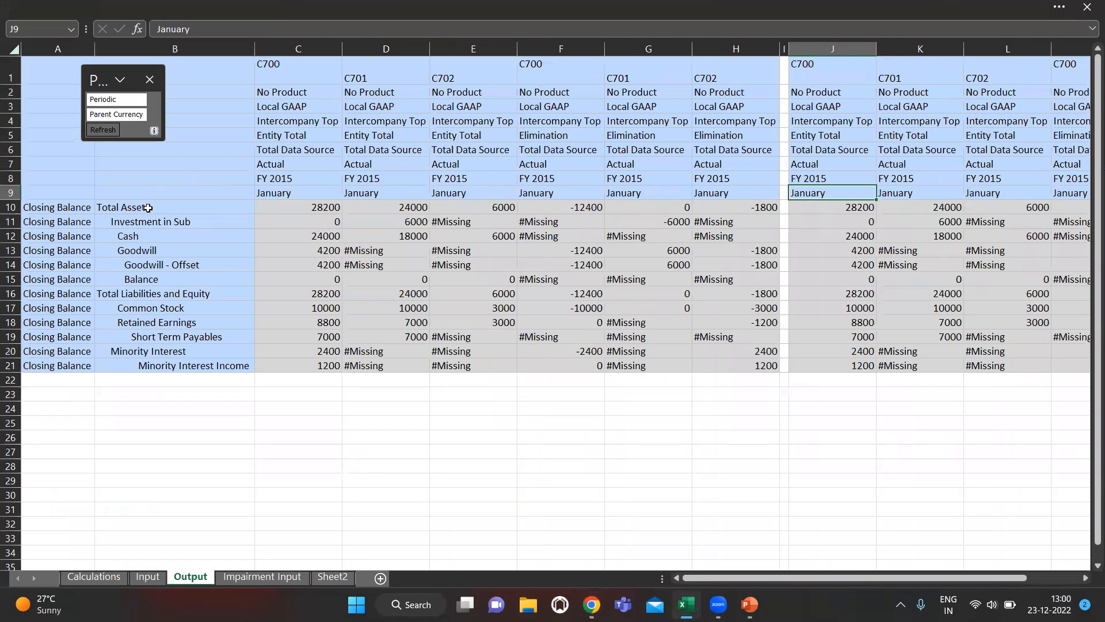
Step: Review the dimension headings above the C700 Entity Total column on the Output sheet, from entity through January
left_click(280, 190)
key("ctrl+shift+Right")
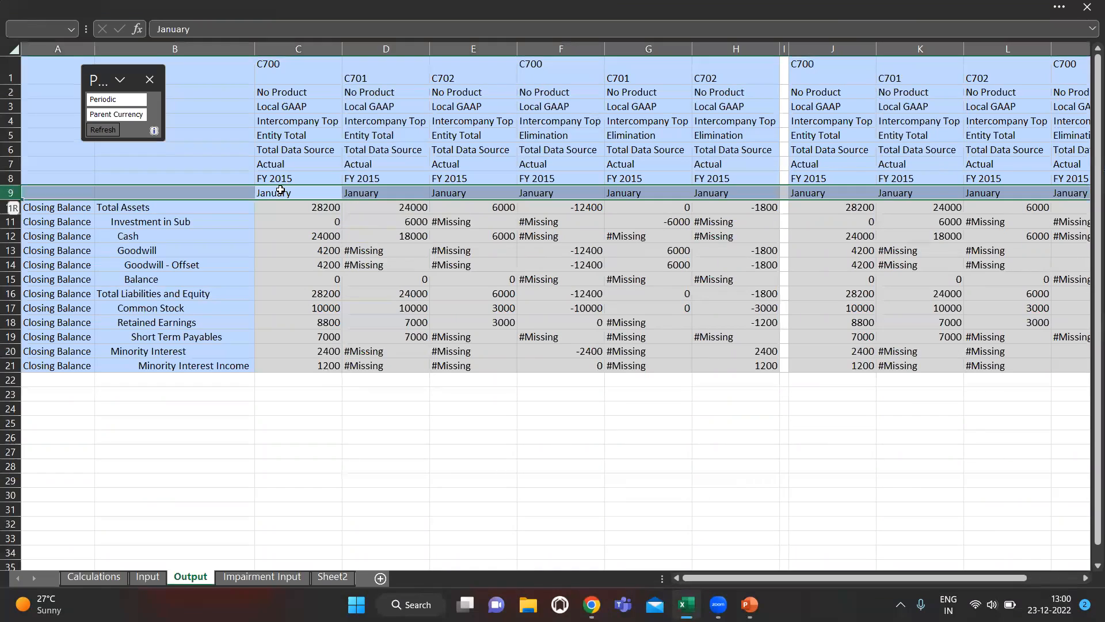
key("Up")
key("Up")
key("Up")
key("Up")
key("Up")
key("Up")
key("Up")
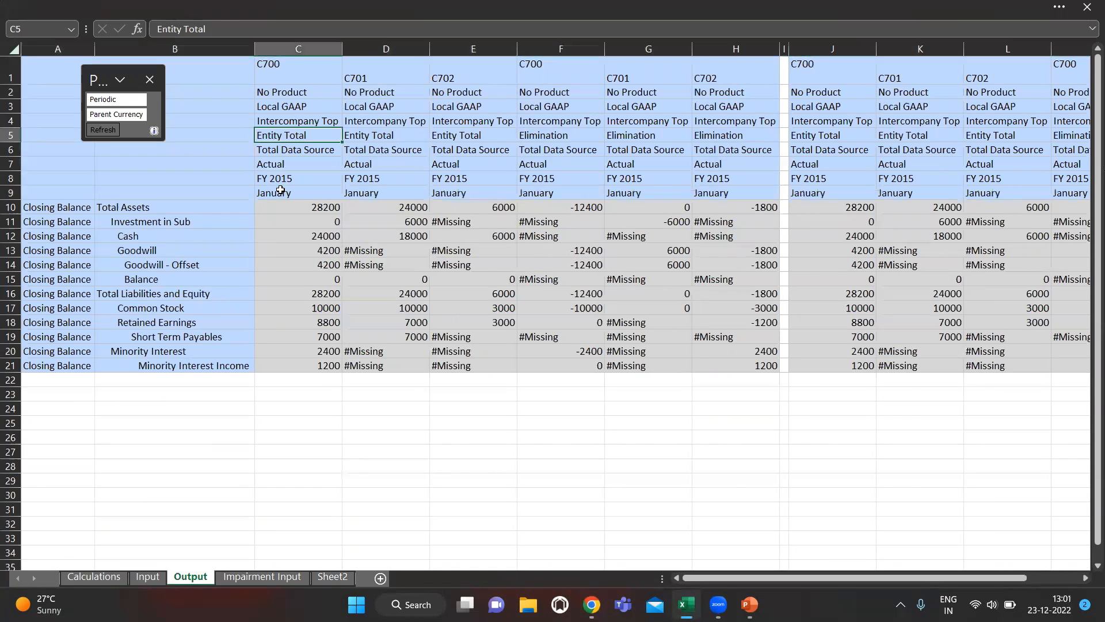
key("Up")
key("shift+Down")
key("shift+Down")
key("shift+Down")
key("shift+Down")
key("shift+Down")
key("shift+Down")
key("shift+Down")
key("shift+Down")
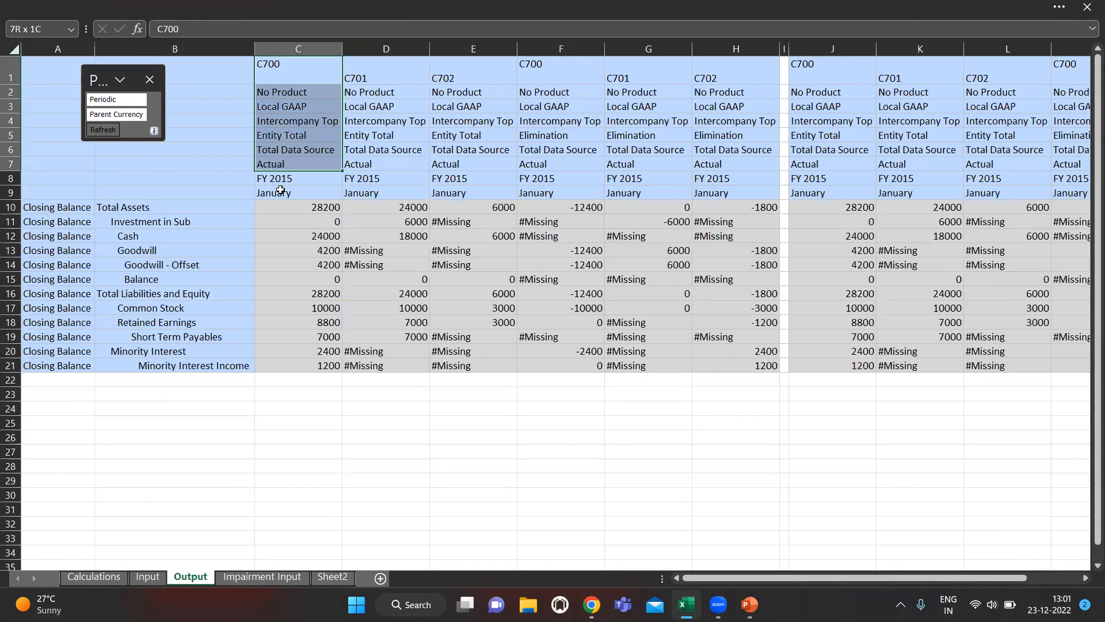
Step: Examine the account and Closing Balance label columns of the Output grid
key("Left")
key("ctrl+space")
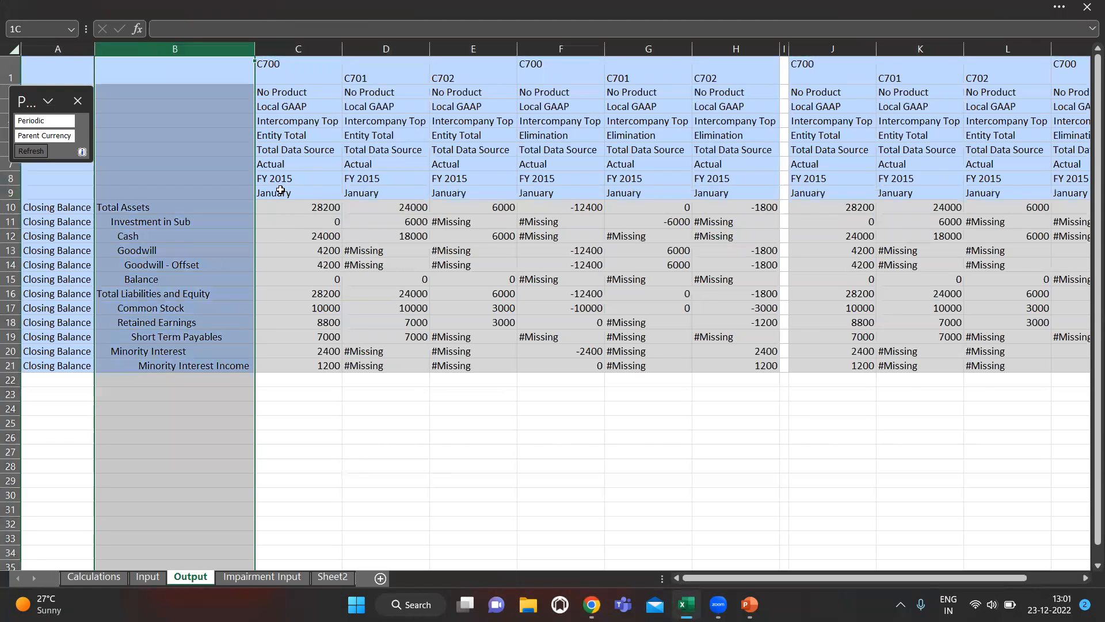
key("Left")
key("ctrl+space")
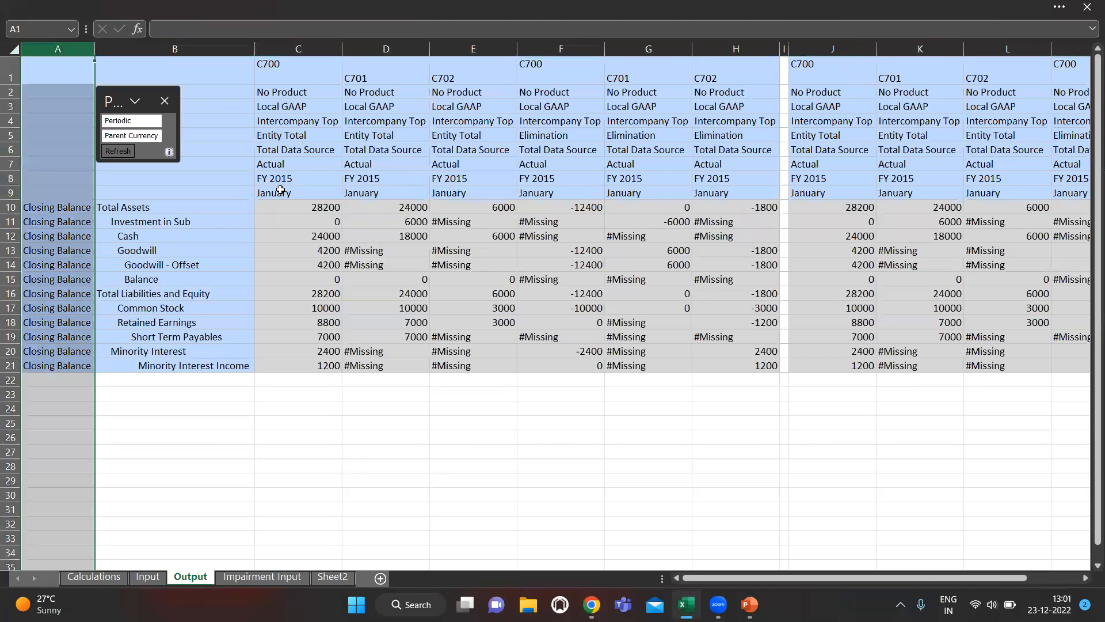
Step: Bold the Cash value in the C700 Entity Total column of the Output sheet
key("Right")
key("Right")
key("Down")
key("Down")
key("Down")
key("Down")
key("Down")
key("Down")
key("Down")
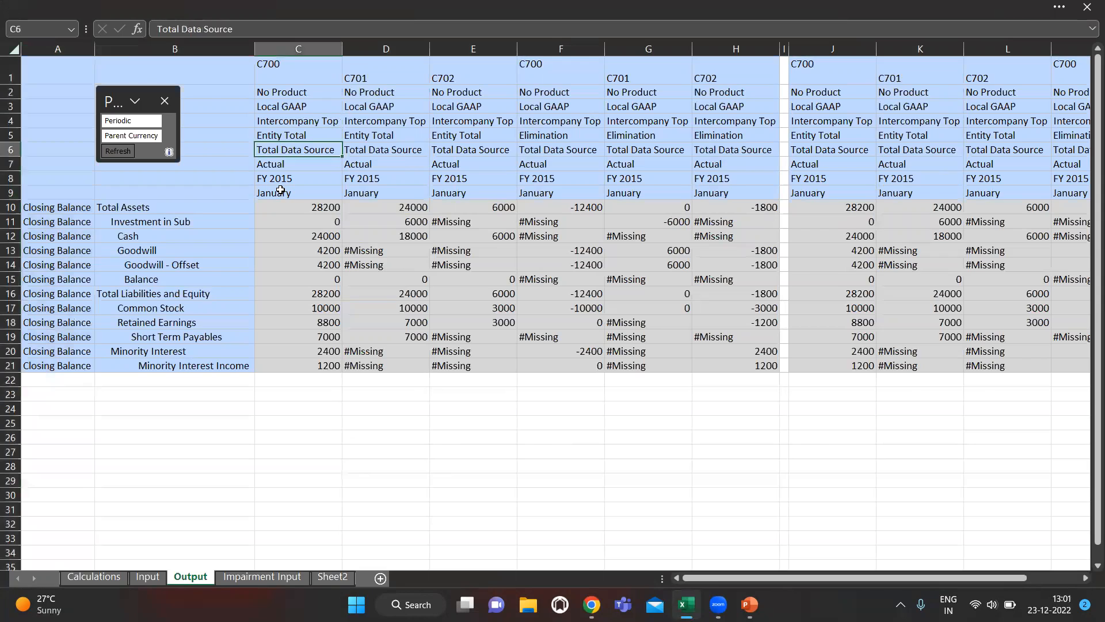
key("Down")
key("Down")
key("Down")
key("Down")
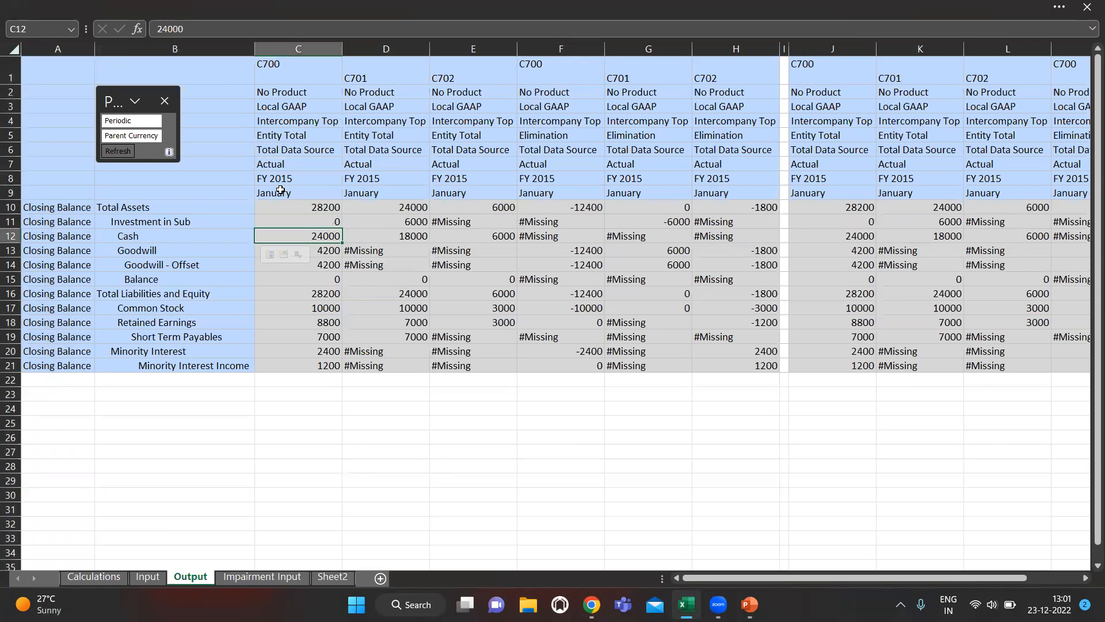
key("ctrl+b")
Step: Check January goodwill on the Calculations sheet, and bold C700's Goodwill and Common Stock Entity Total values on the Output sheet
left_click(94, 576)
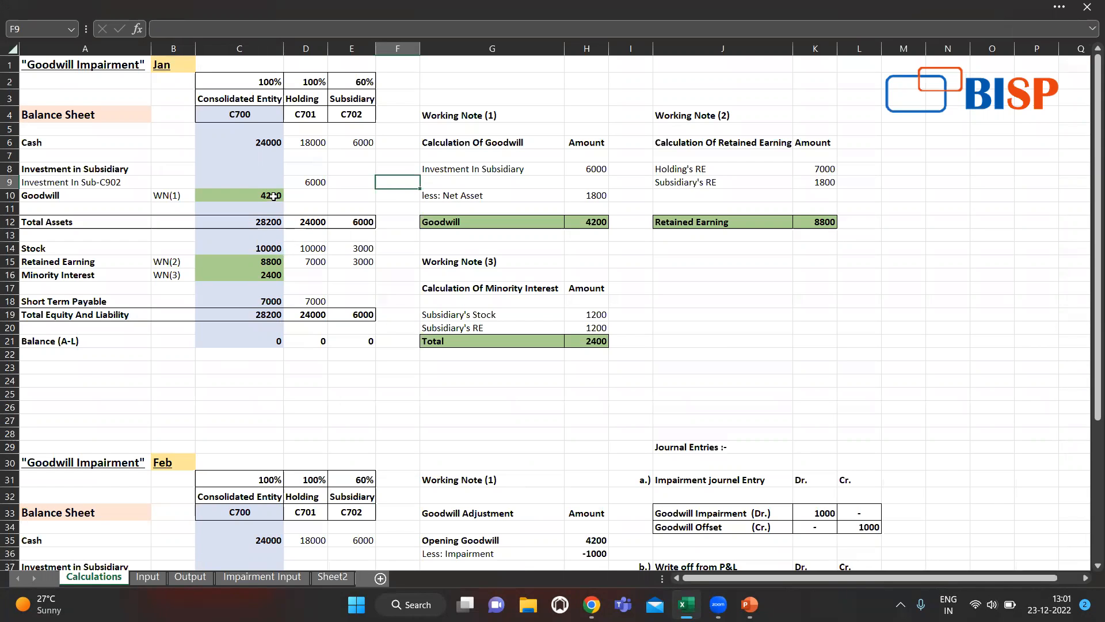
left_click(191, 577)
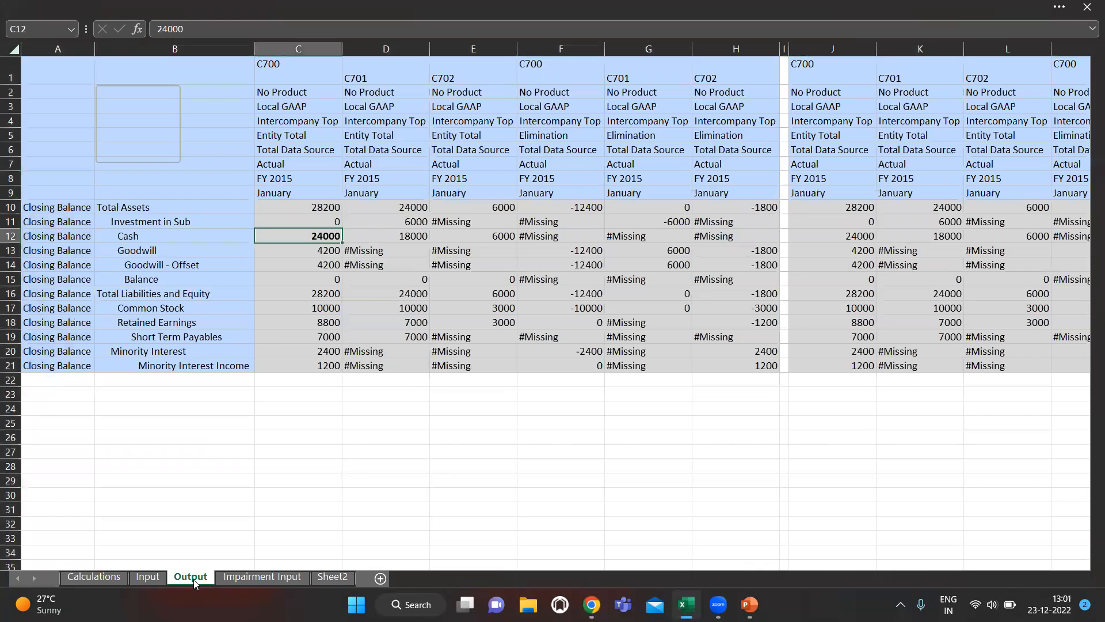
left_click(315, 253)
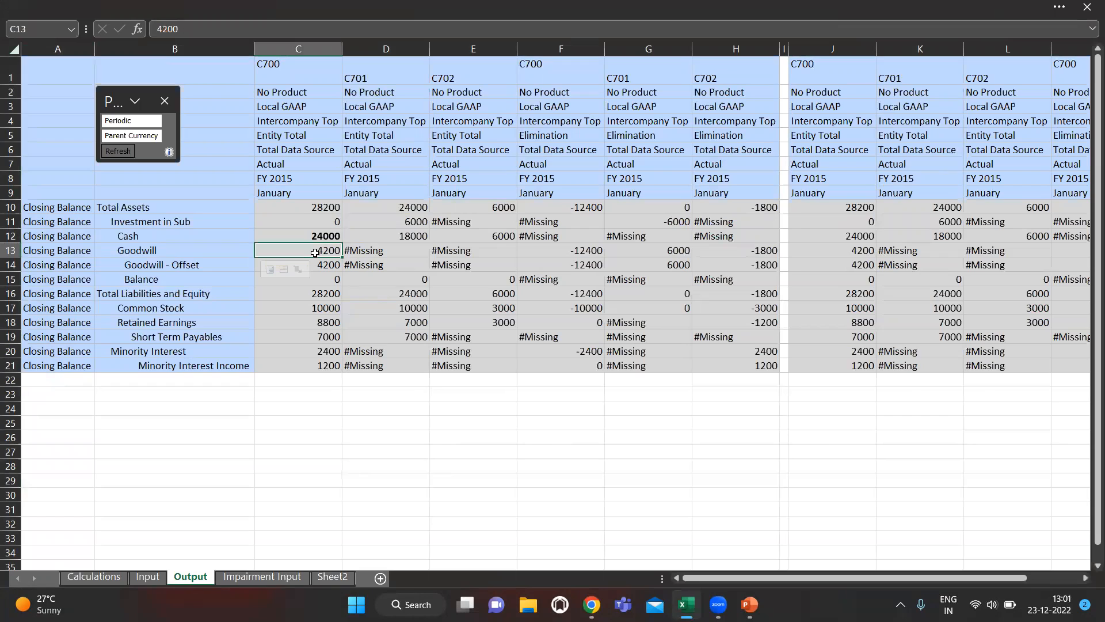
left_click(318, 309)
key("ctrl+b")
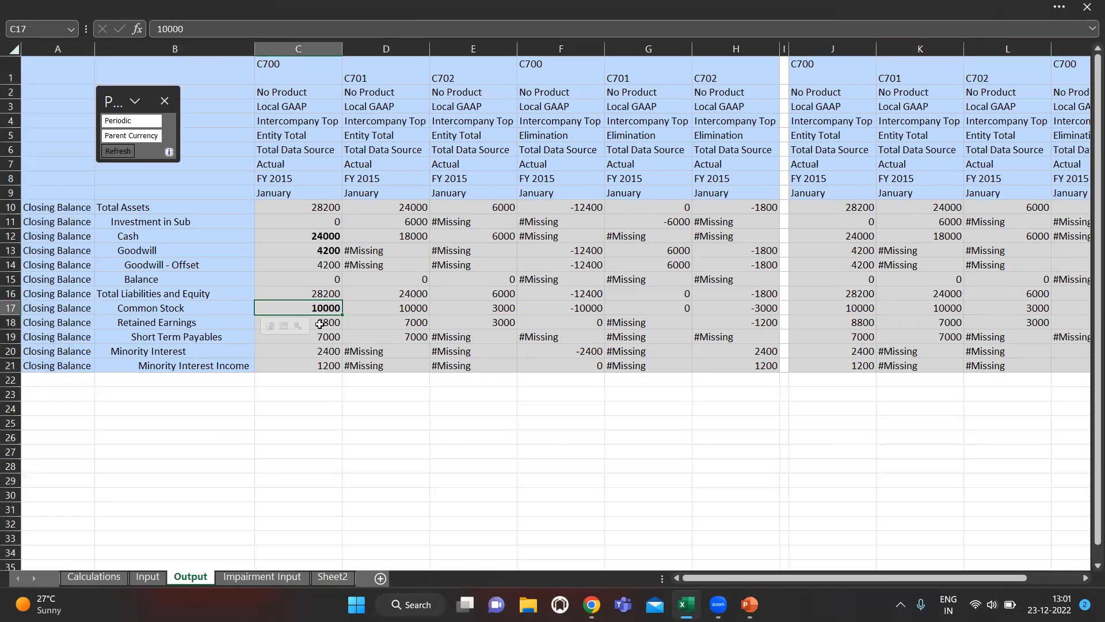
Step: Compare C700's Retained Earnings output with the January Calculations sheet, and examine its consolidated Retained Earning and Minority Interest cells
left_click(320, 324)
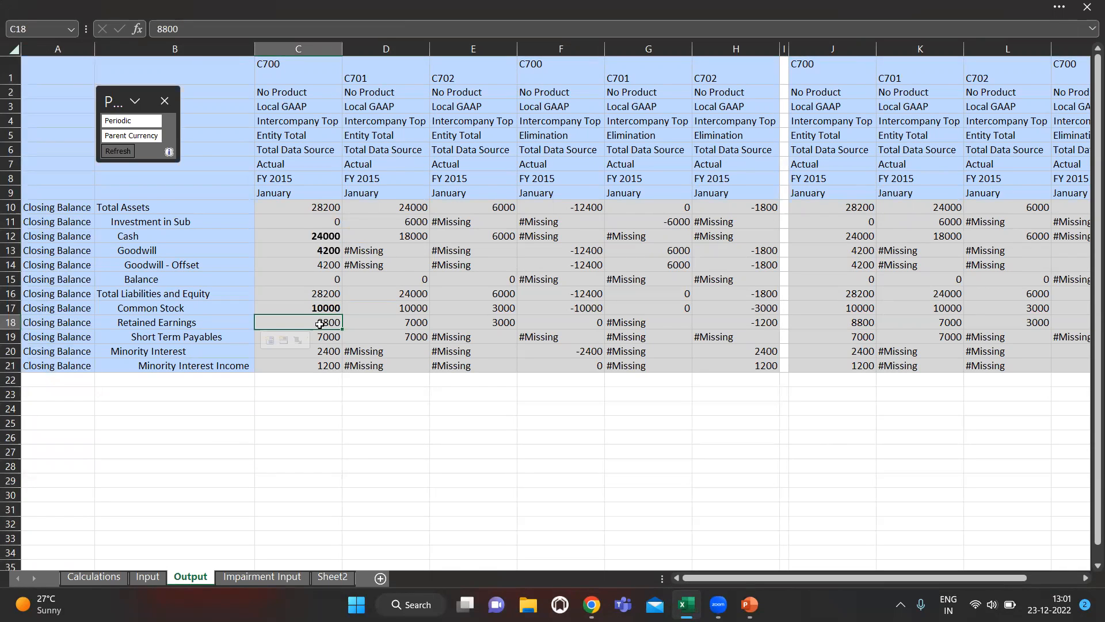
left_click(94, 577)
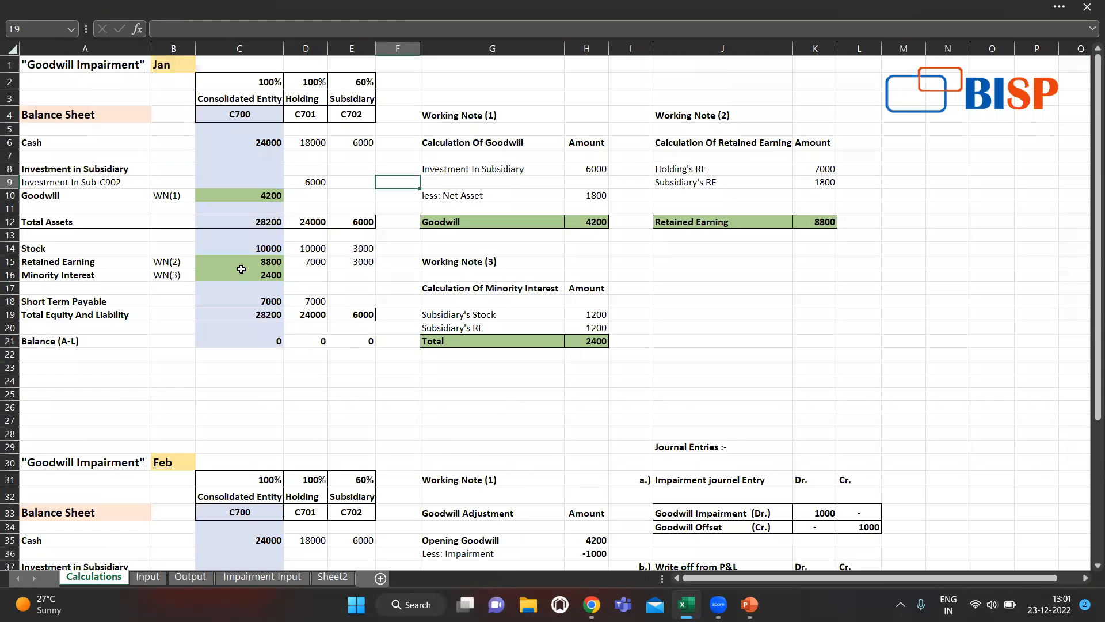
left_click(257, 261)
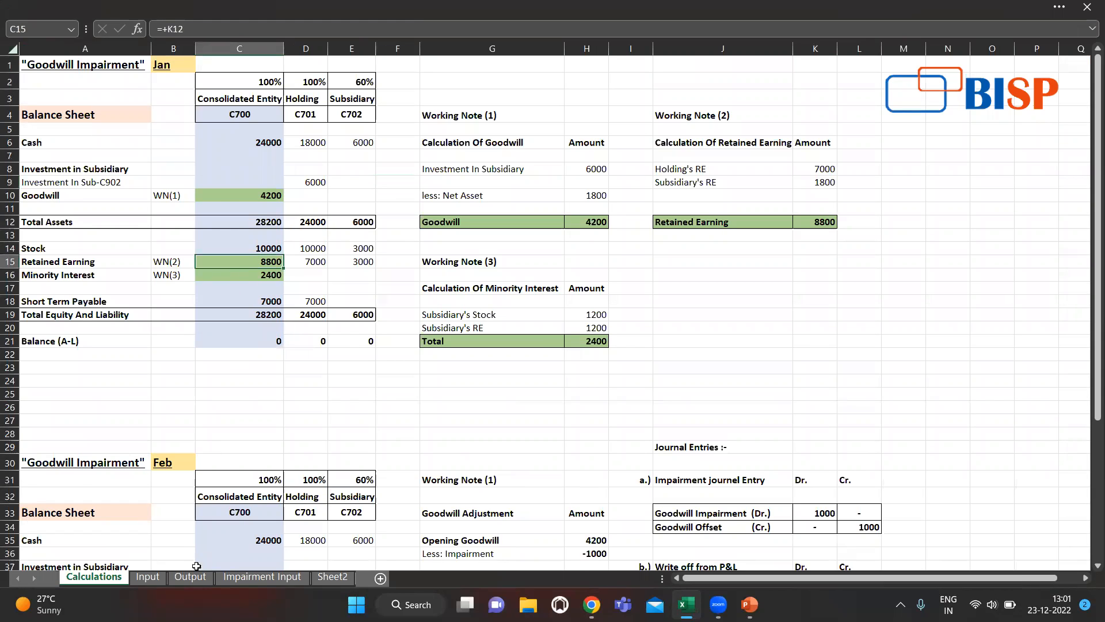
left_click(268, 276)
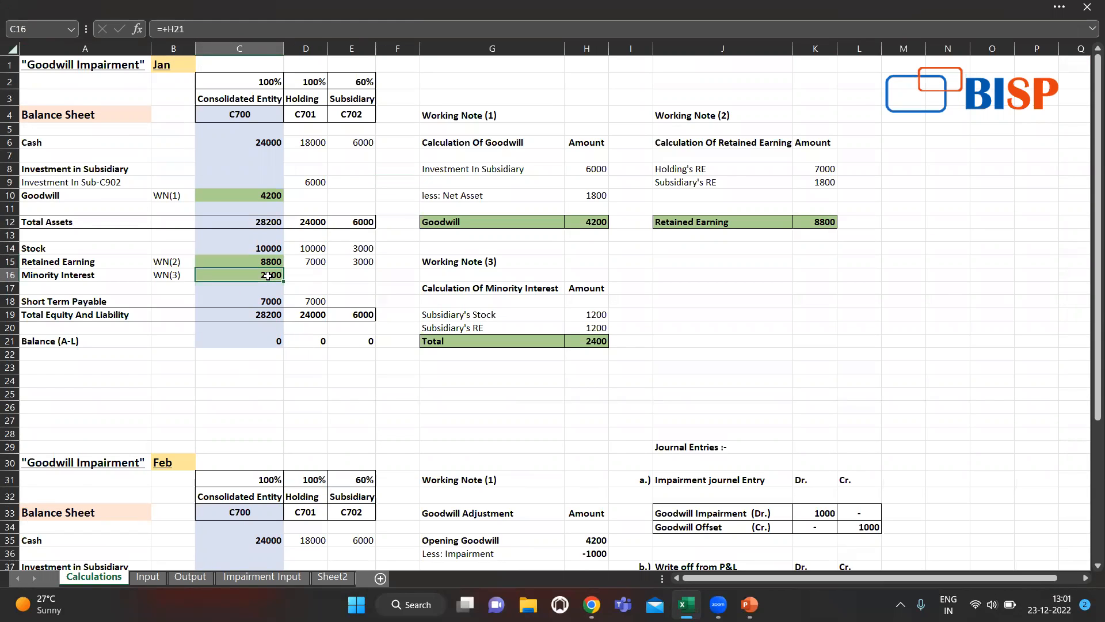
Step: Bold C700's Entity Total values for Minority Interest, Retained Earnings, Minority Interest Income and Short Term Payables on the Output sheet
left_click(195, 579)
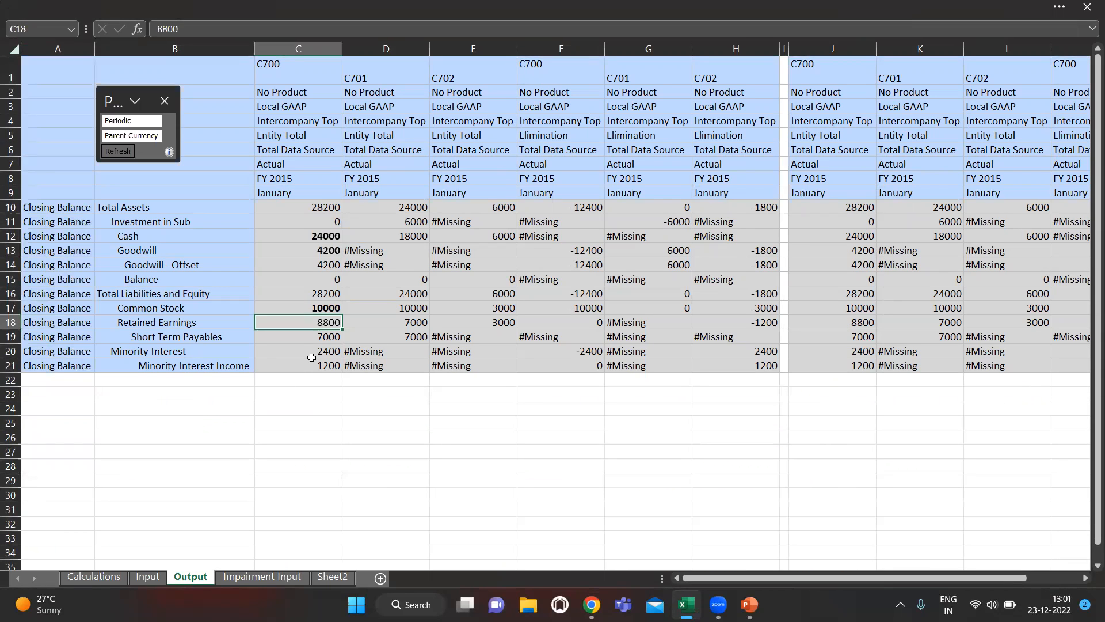
left_click(318, 350)
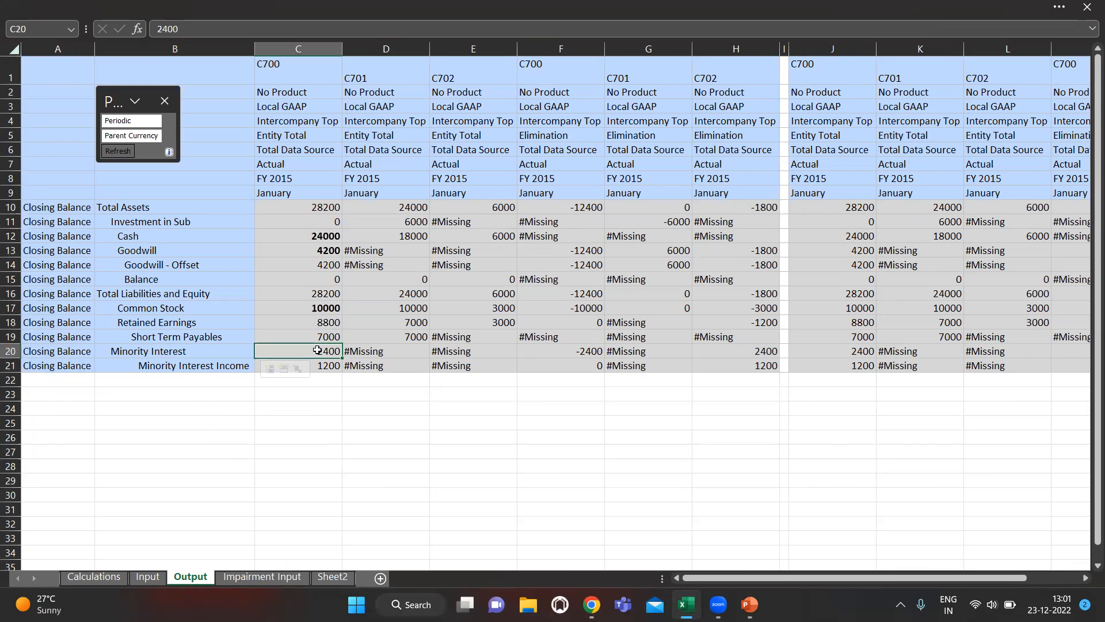
key("Up")
key("Up")
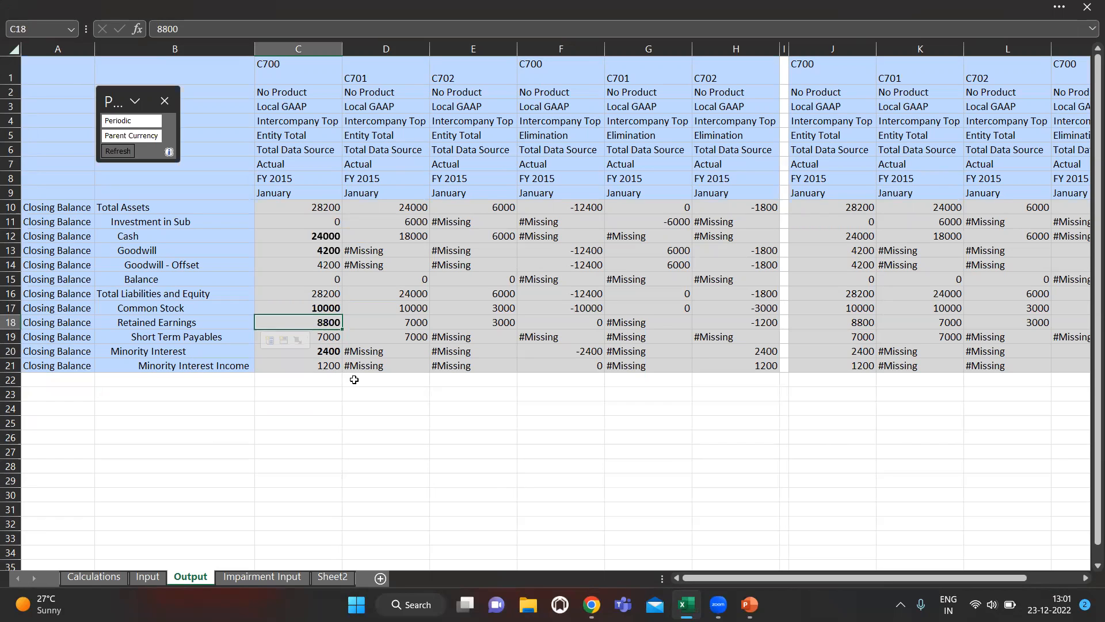
left_click(326, 367)
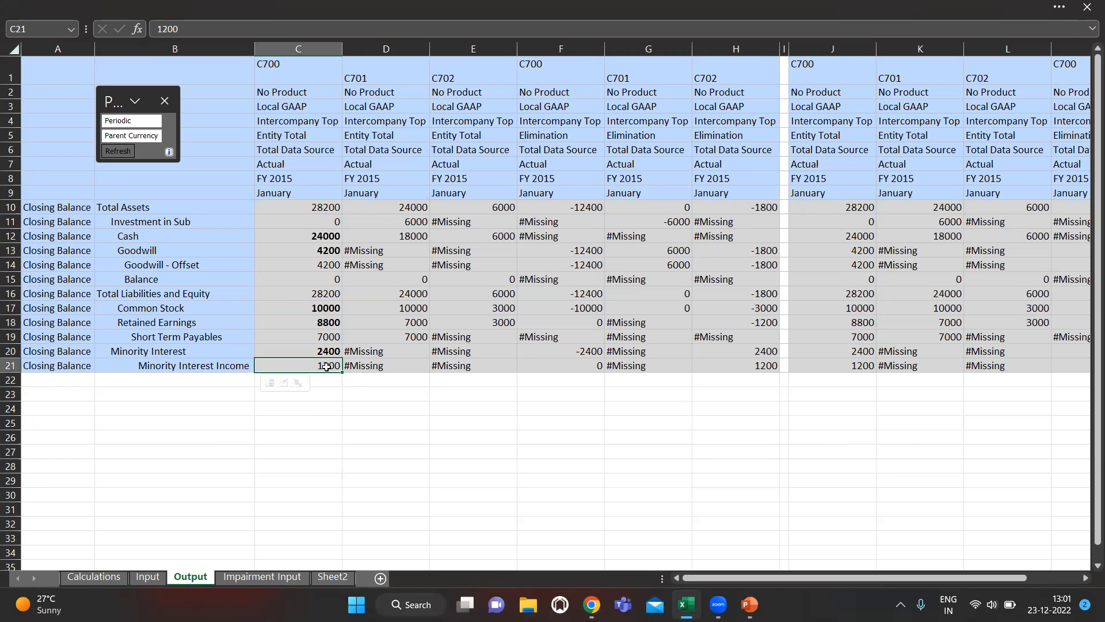
left_click(319, 335)
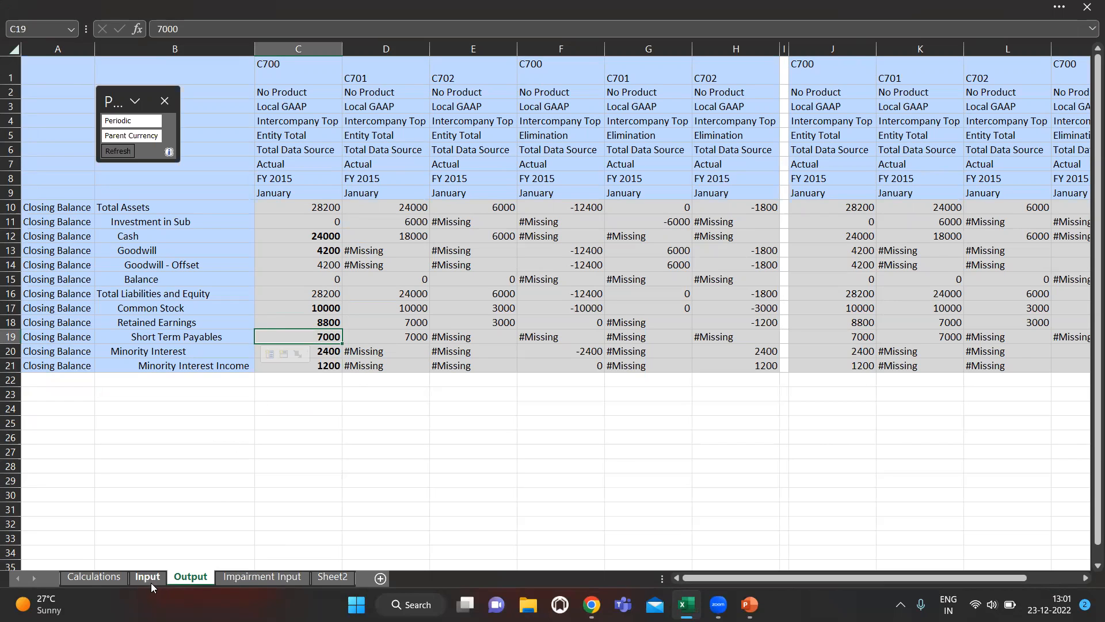
Step: Review the February goodwill impairment balance sheet, working notes and journal entries on the Calculations sheet
left_click(100, 578)
scroll(290, 415, "down", 8)
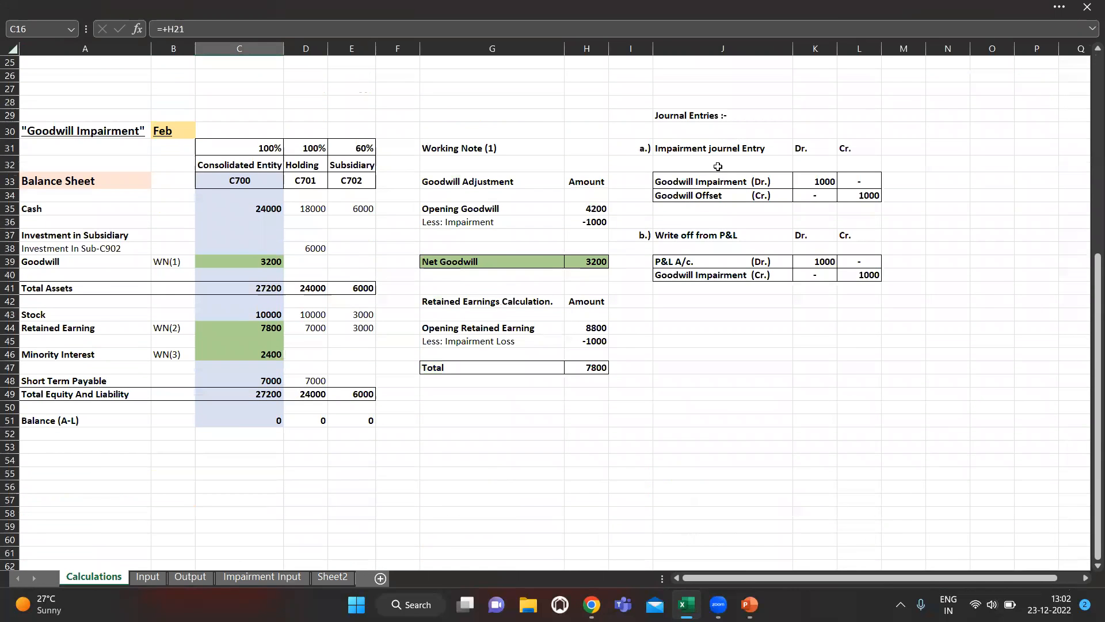
scroll(426, 225, "up", 1)
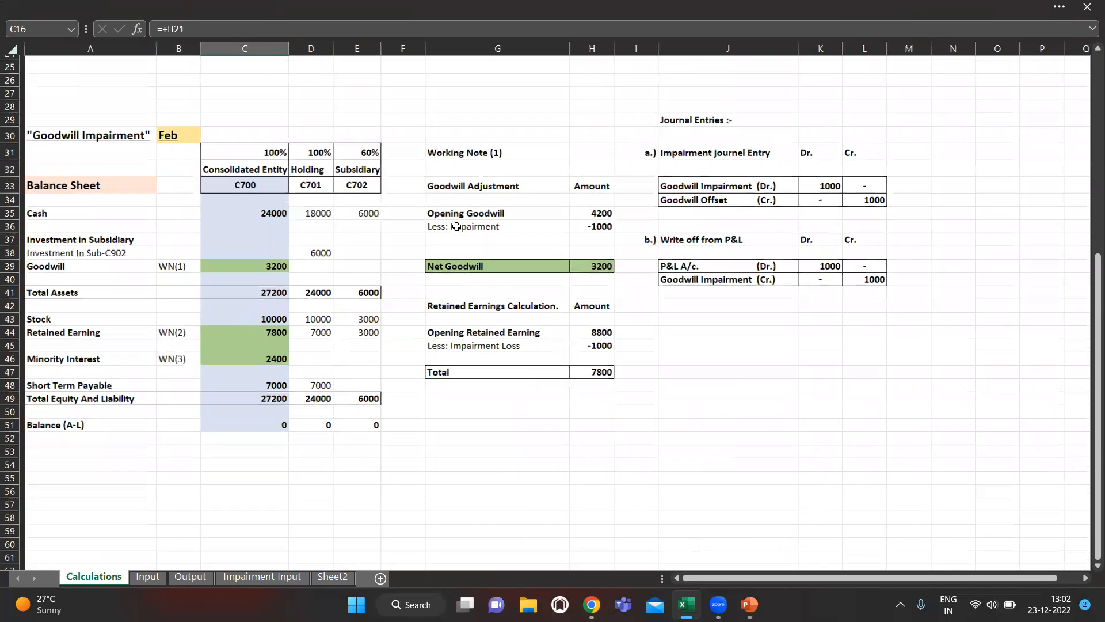
scroll(409, 229, "up", 2)
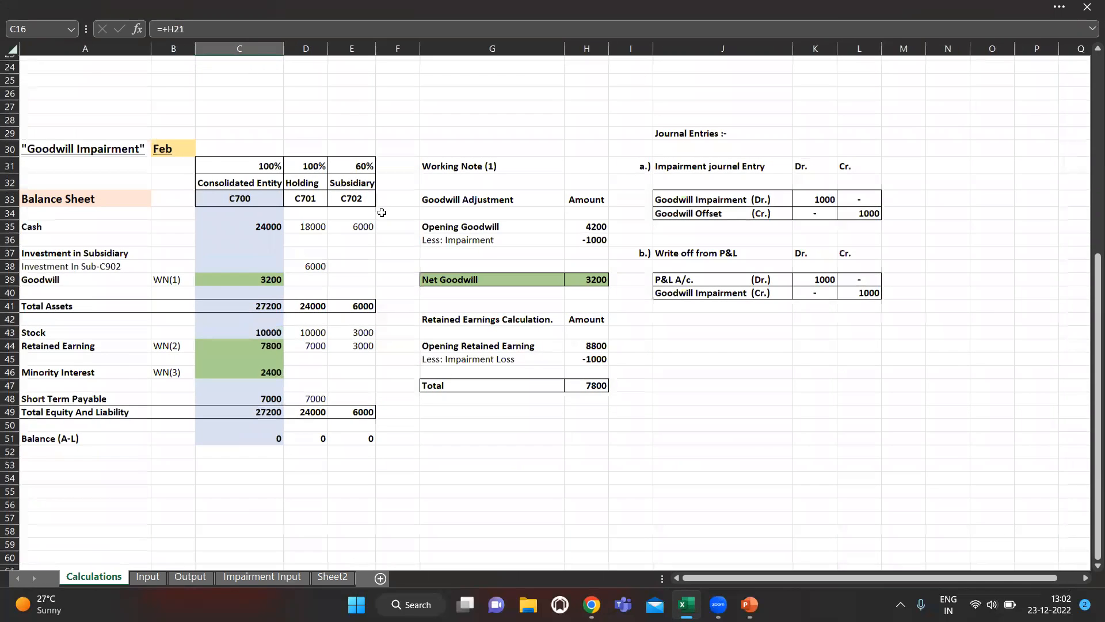
left_click(68, 105)
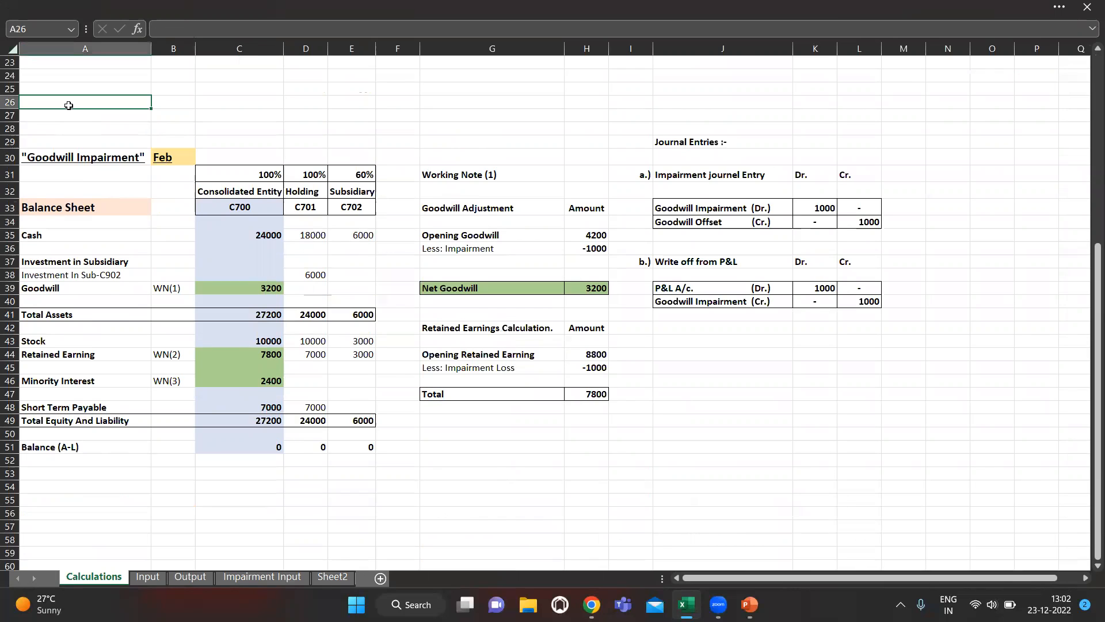
key("alt+Tab")
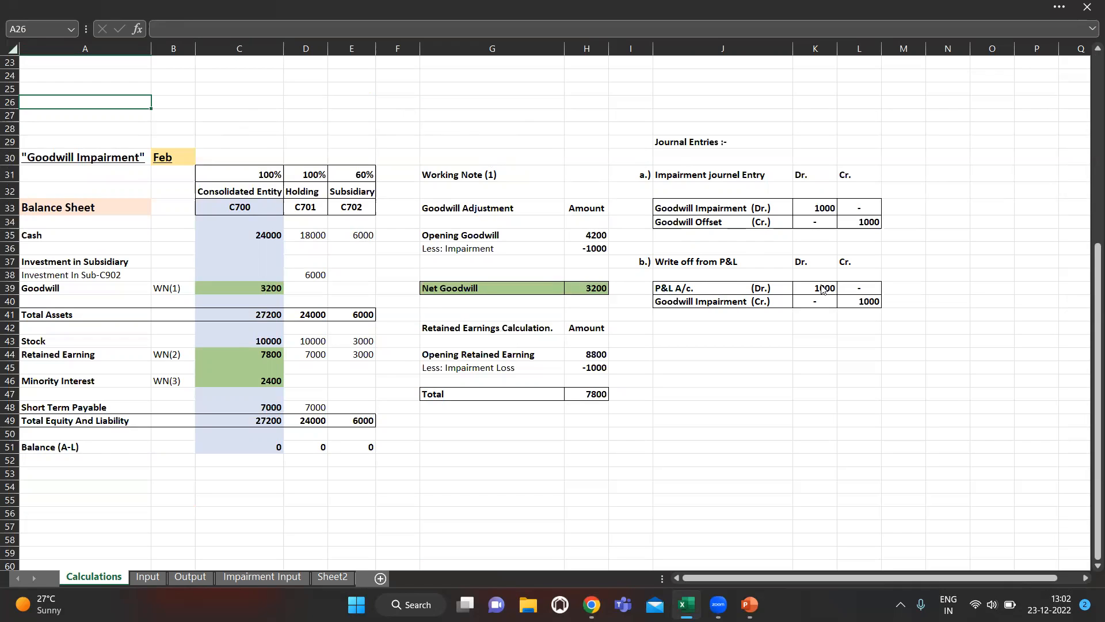
key("alt+Tab")
key("alt+Tab")
Step: Examine the February impairment journal entry by highlighting its Goodwill Impairment debit and Goodwill Offset credit rows
left_click(818, 233)
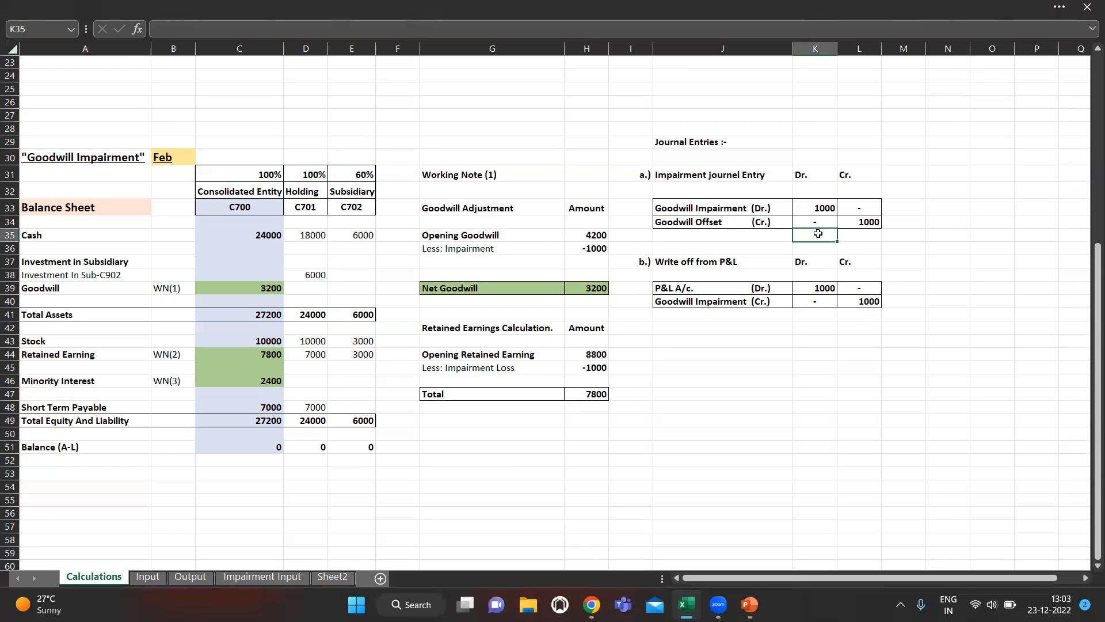
key("Up")
key("Up")
key("Left")
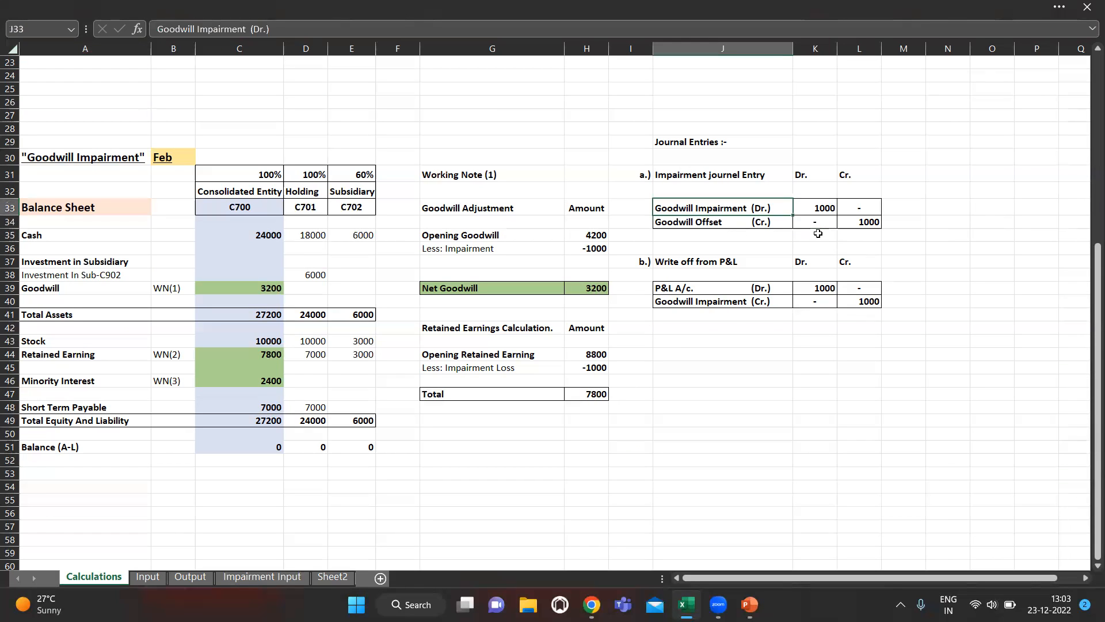
key("shift+Right")
key("shift+Down")
key("shift+Right")
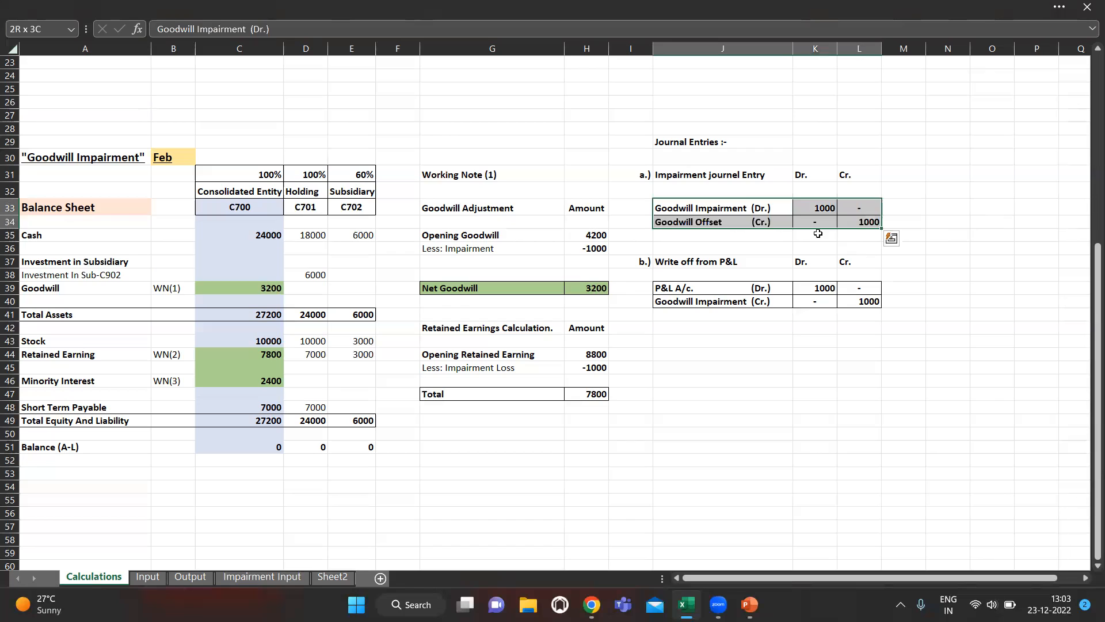
Step: Examine the February write-off from P&L entry, covering its P&L A/c. debit and Goodwill Impairment credit lines
key("Down")
key("Down")
key("Down")
key("Down")
key("Down")
key("Down")
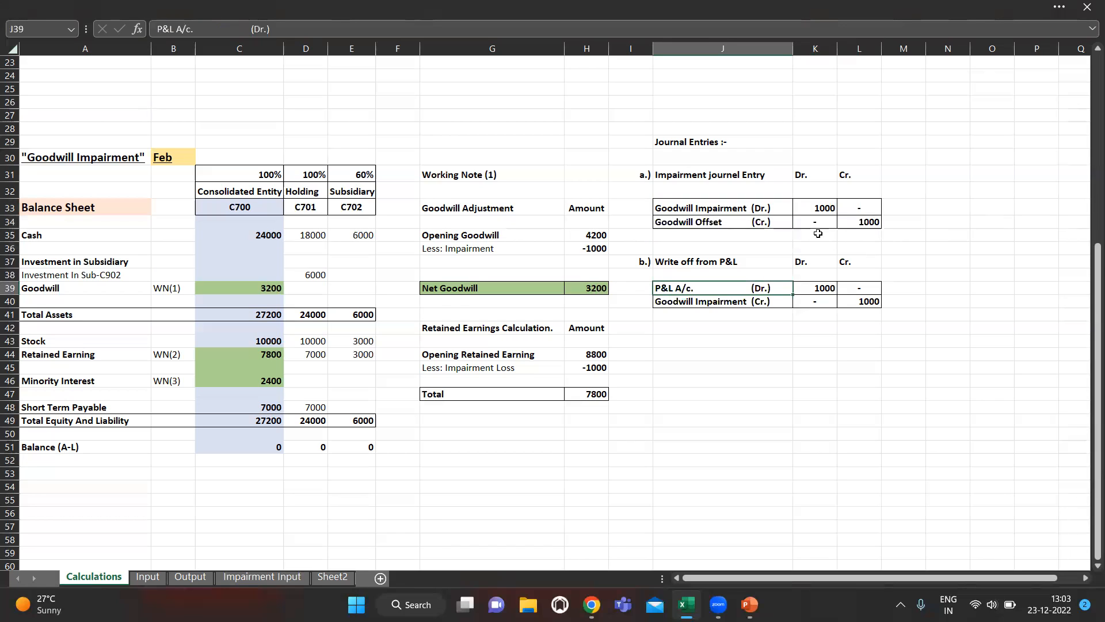
key("shift+space")
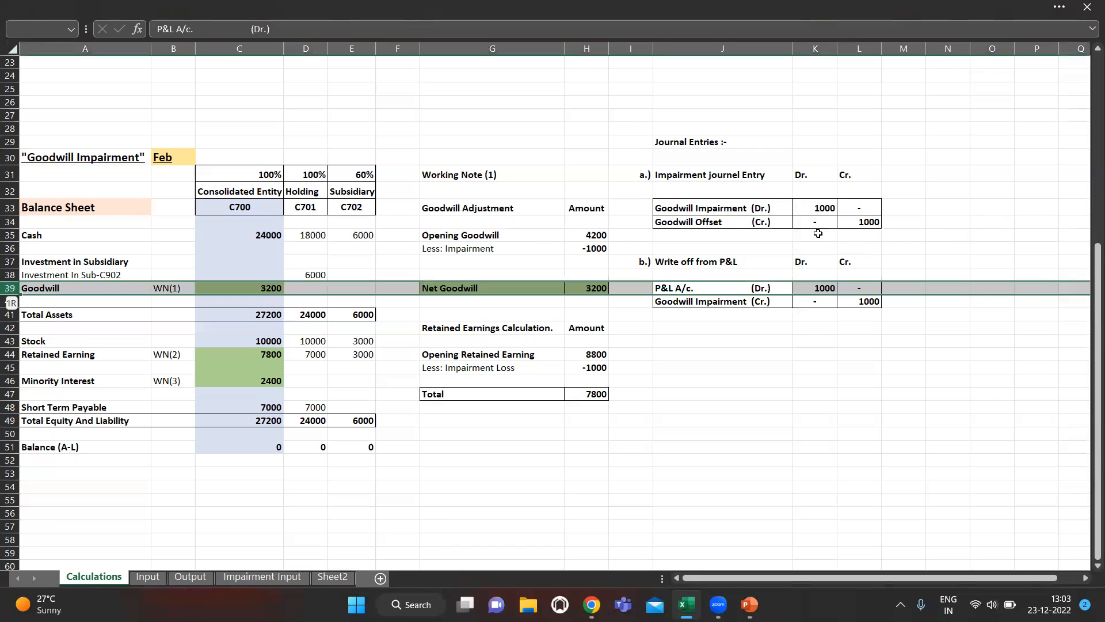
key("Down")
key("Right")
key("Left")
key("Up")
key("shift+Down")
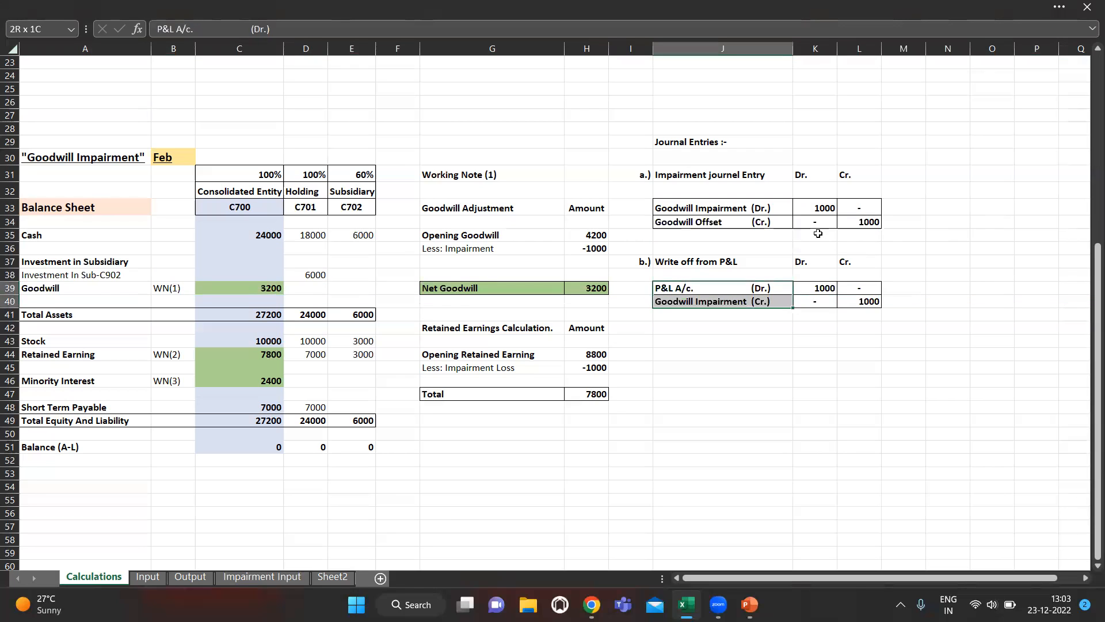
Step: Highlight the debit and credit amounts of the February write-off from P&L entry
key("shift+Right")
key("shift+Right")
left_click(735, 342)
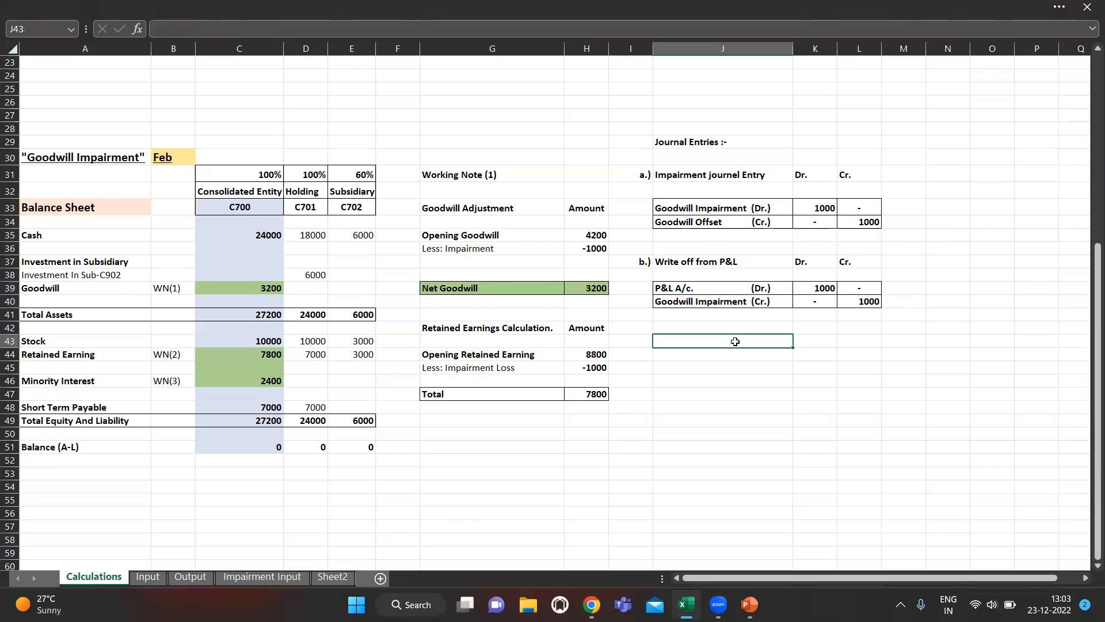
Step: Examine the February Cash row across C700, C701 and C702
left_click(260, 235)
key("shift+Right")
key("shift+Right")
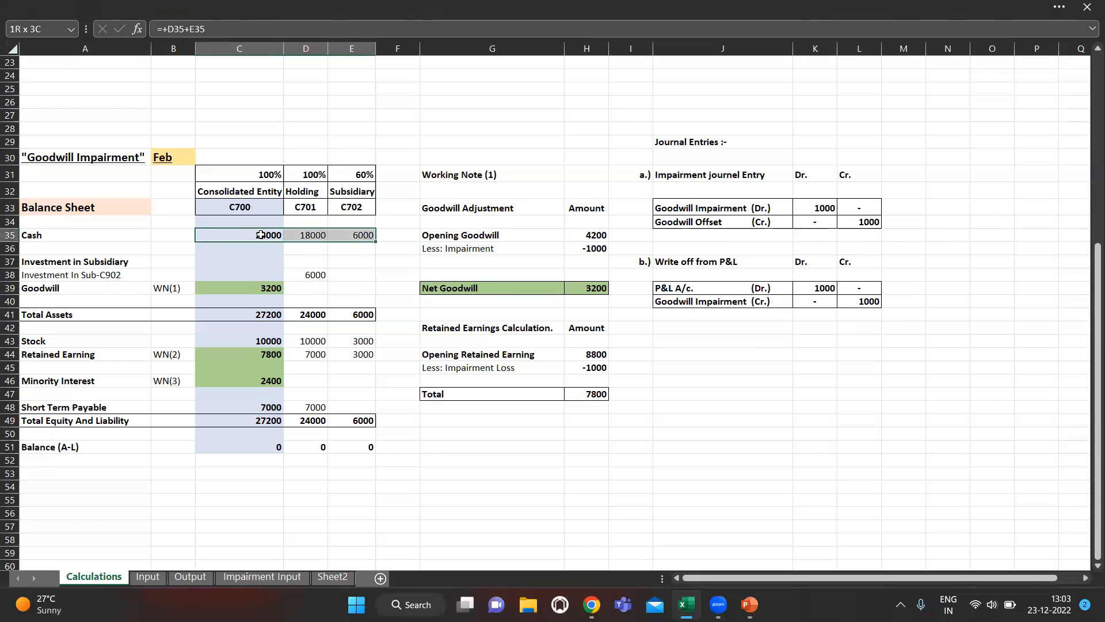
Step: Trace C700's February Goodwill to the Net Goodwill sum formula in Working Note (1)
key("Down")
key("Down")
key("Down")
key("Down")
key("Right")
key("Right")
key("Right")
key("Right")
key("Right")
key("Right")
key("Right")
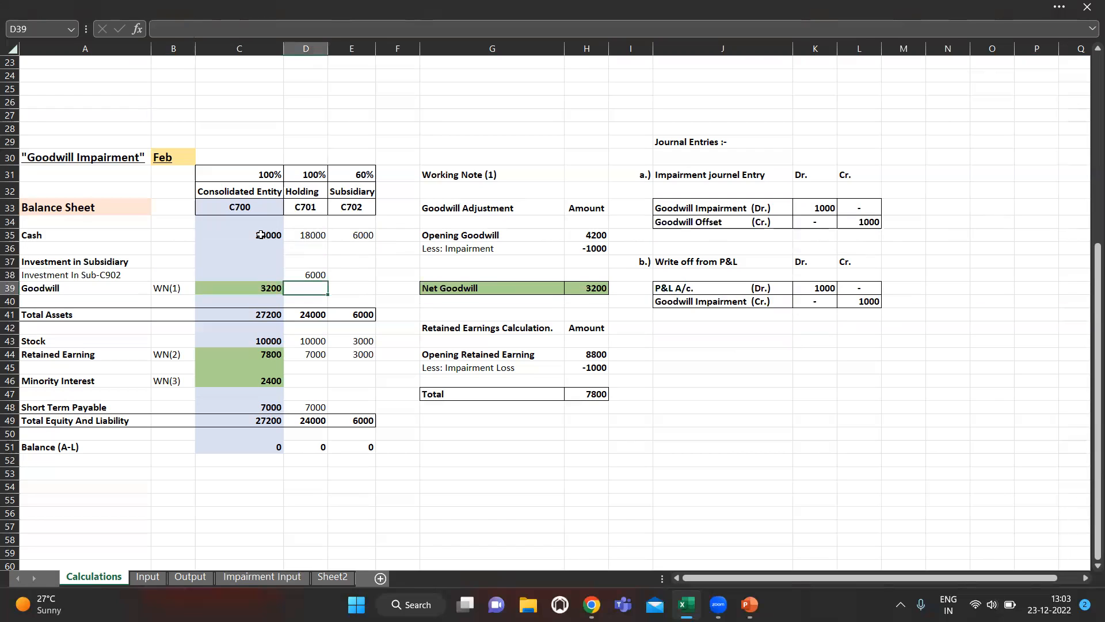
key("Left")
key("Left")
key("F2")
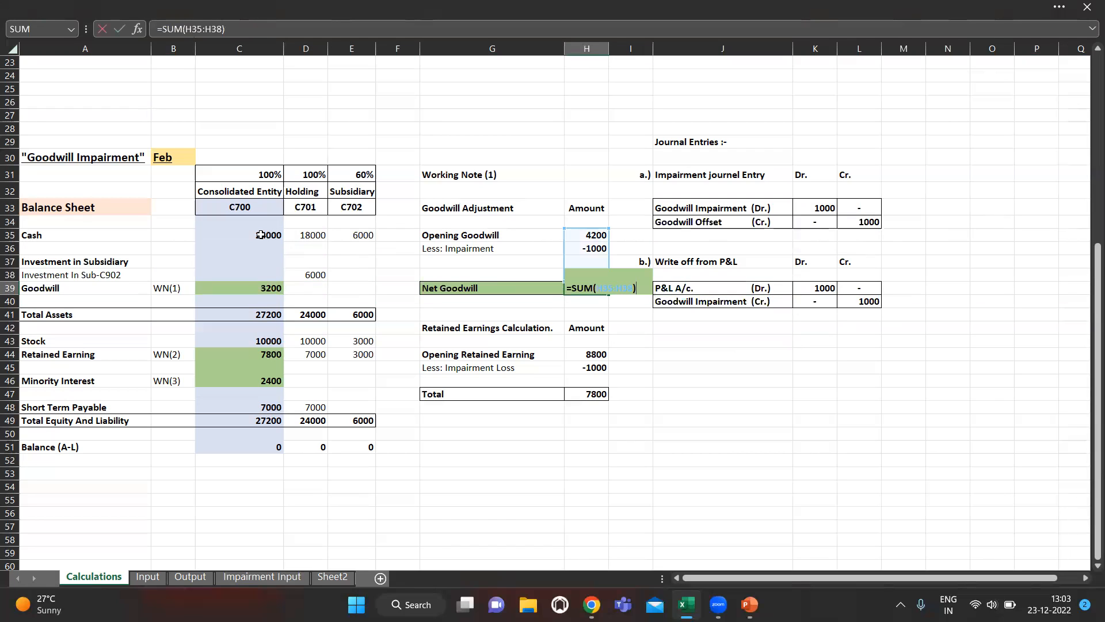
key("Escape")
key("Left")
key("Left")
key("Left")
key("Left")
key("Left")
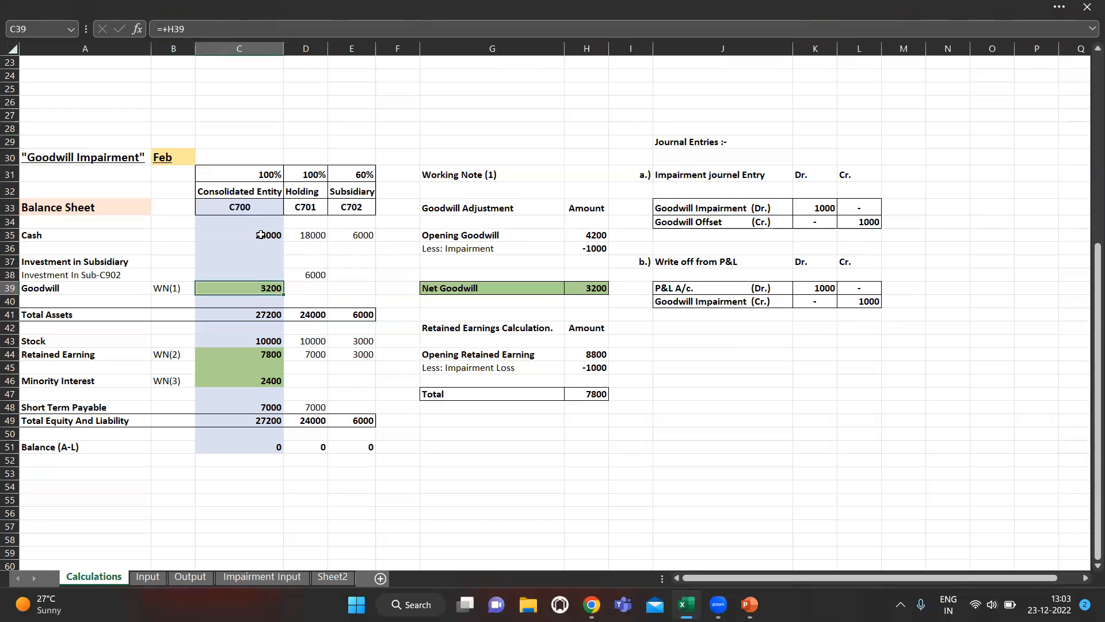
Step: Examine C700's February Retained Earning cell and its source in the Retained Earnings Calculation
key("Down")
key("Down")
key("Down")
key("Down")
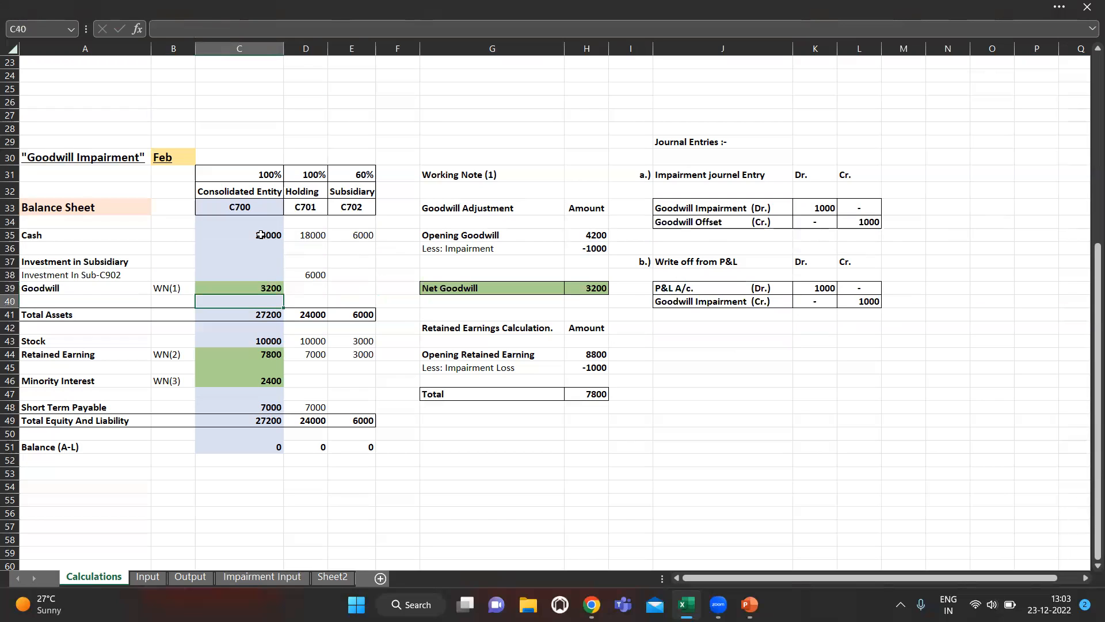
key("F2")
key("Escape")
key("Down")
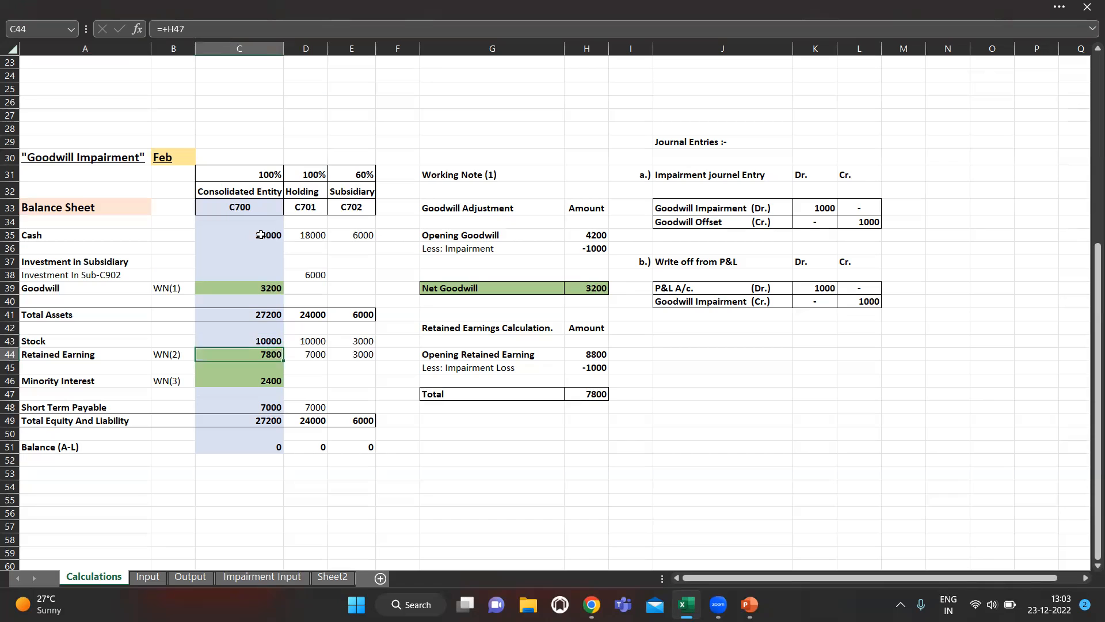
key("Up")
key("Up")
key("Up")
key("Up")
key("Up")
key("Down")
key("Down")
key("Down")
key("Down")
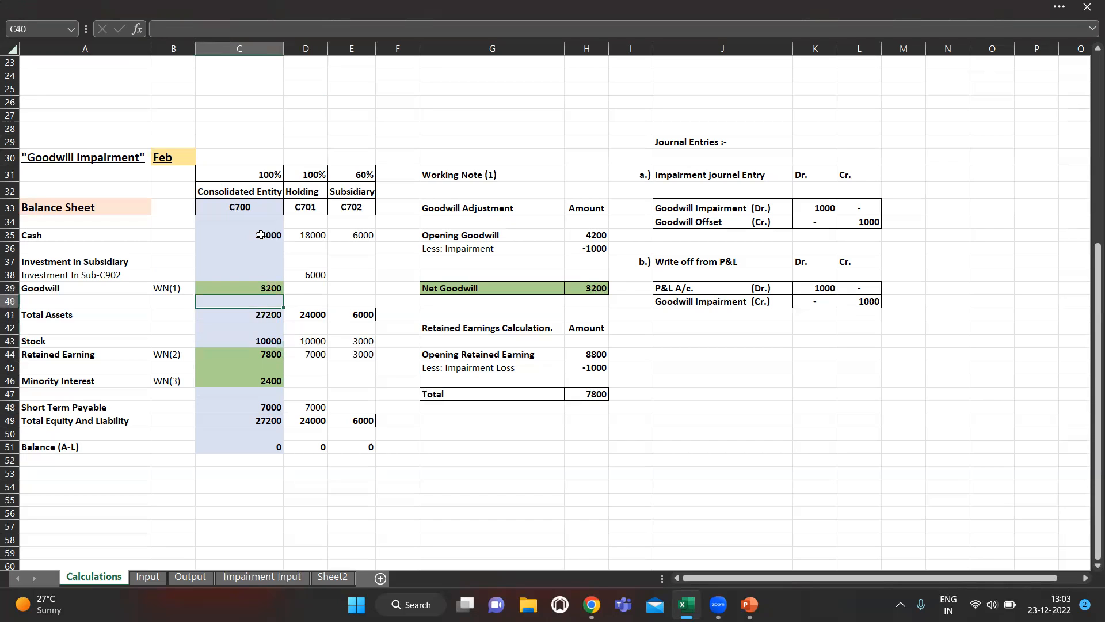
key("Down")
key("Down")
key("Up")
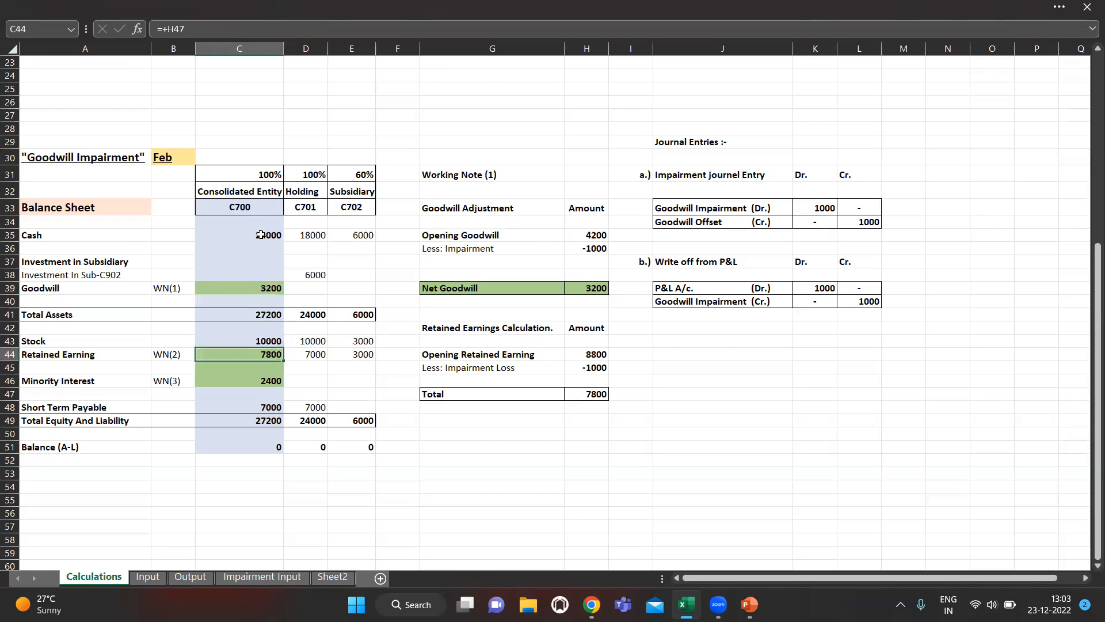
key("Right")
key("Right")
key("Right")
key("Right")
key("Right")
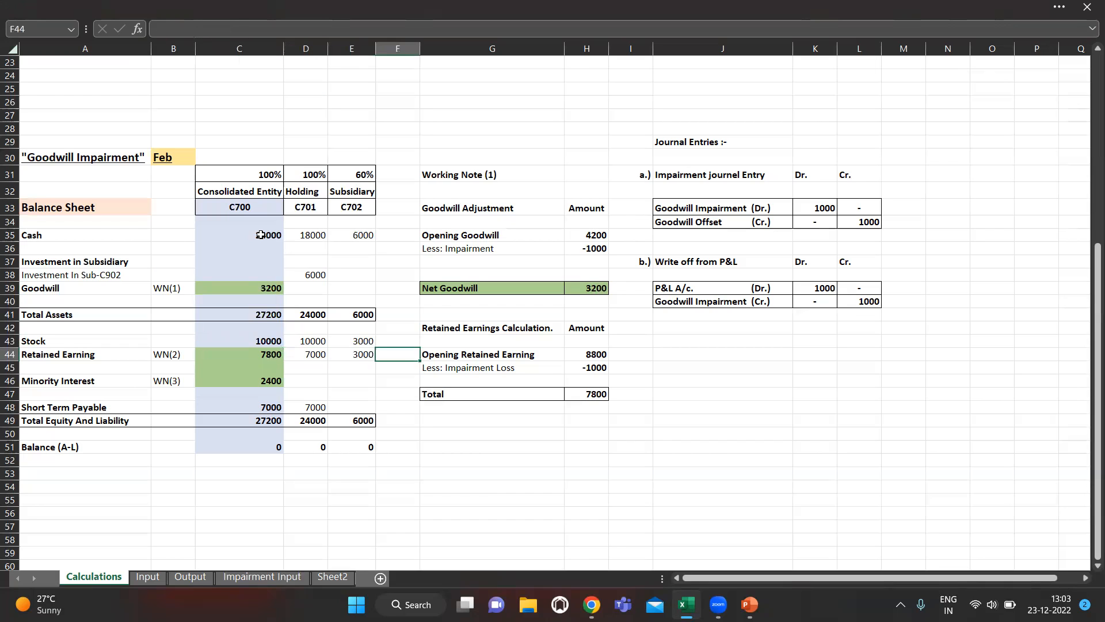
key("Down")
key("Down")
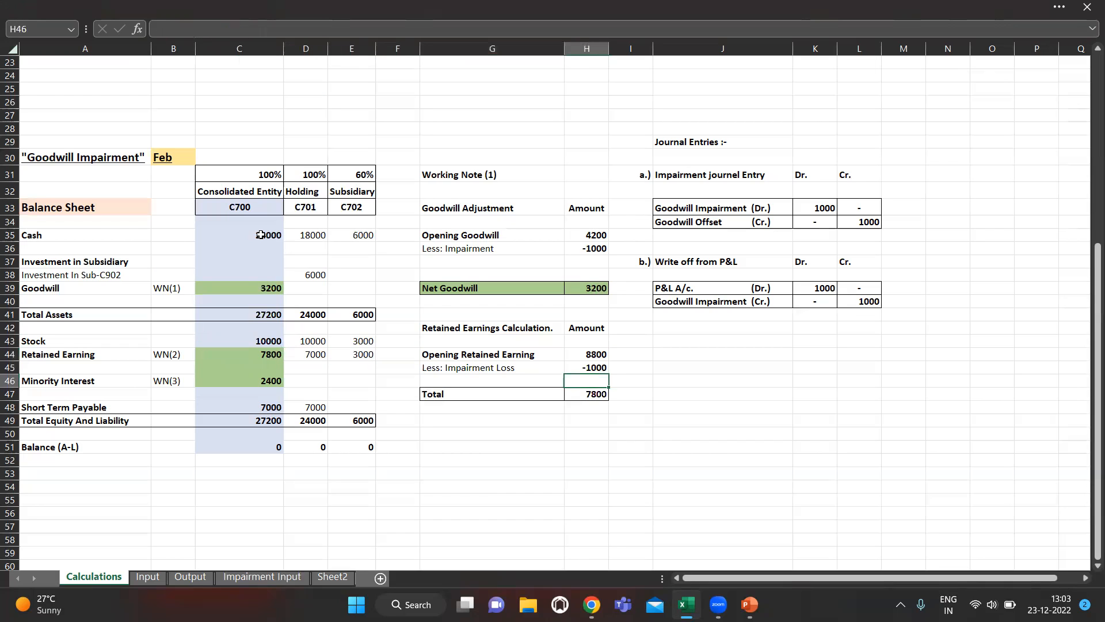
Step: Add the bold heading "Working Note 2" in G41, above the Retained Earnings Calculation
key("Left")
key("Up")
key("Up")
key("Up")
key("Up")
key("Up")
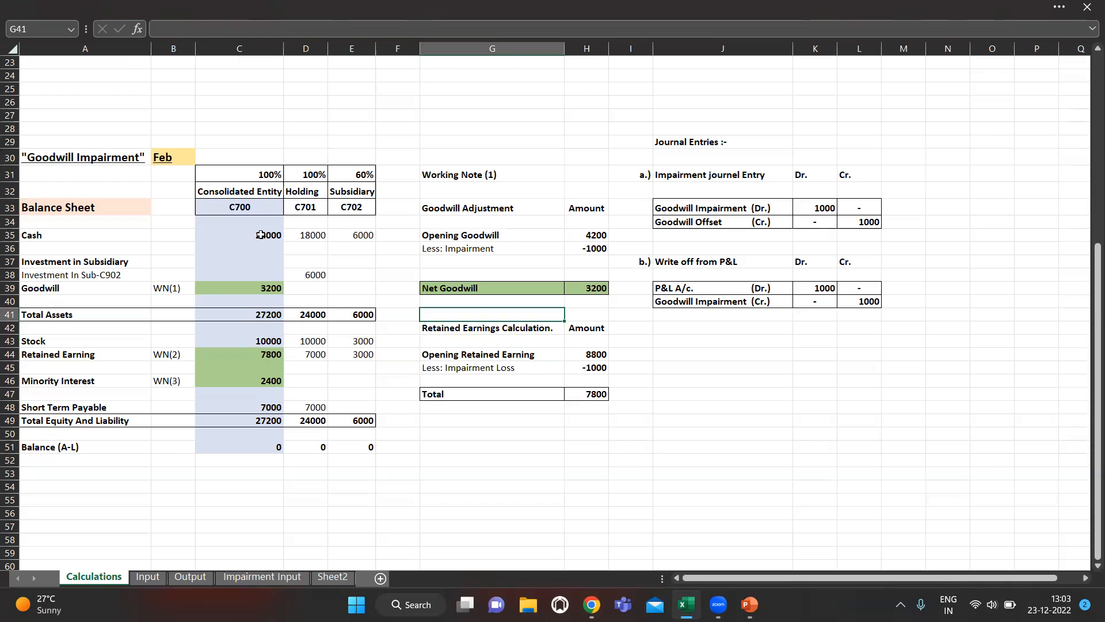
type("Working Note")
key("Return")
key("Up")
key("ctrl+b")
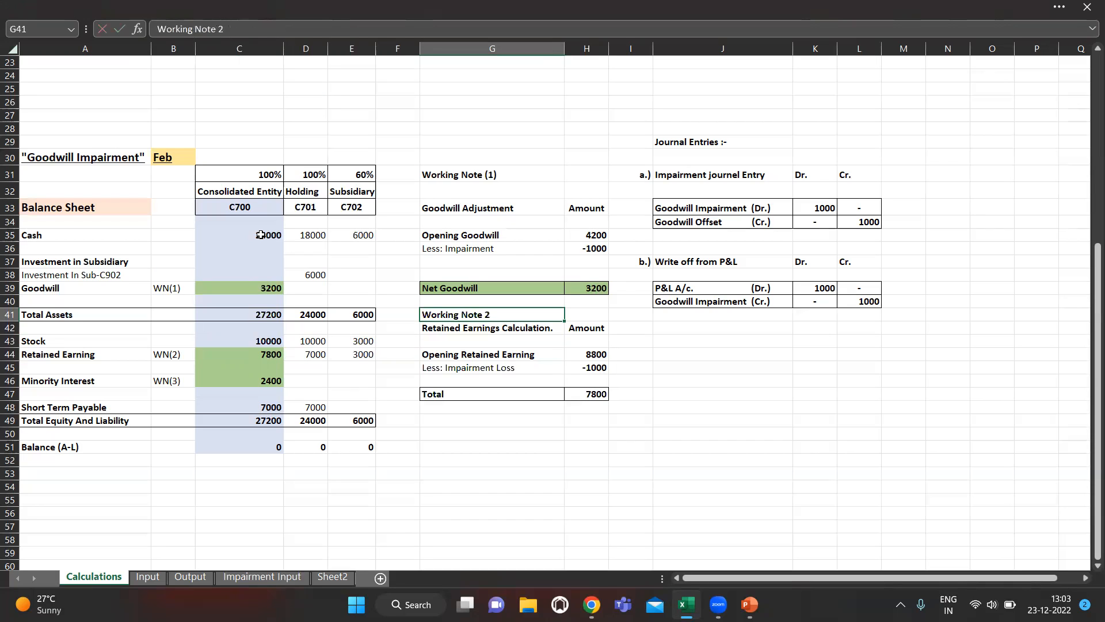
Step: Delete the WN(3) reference beside Minority Interest in the February balance sheet
key("Down")
key("Down")
key("Down")
key("Left")
key("Left")
key("Left")
key("Down")
key("Left")
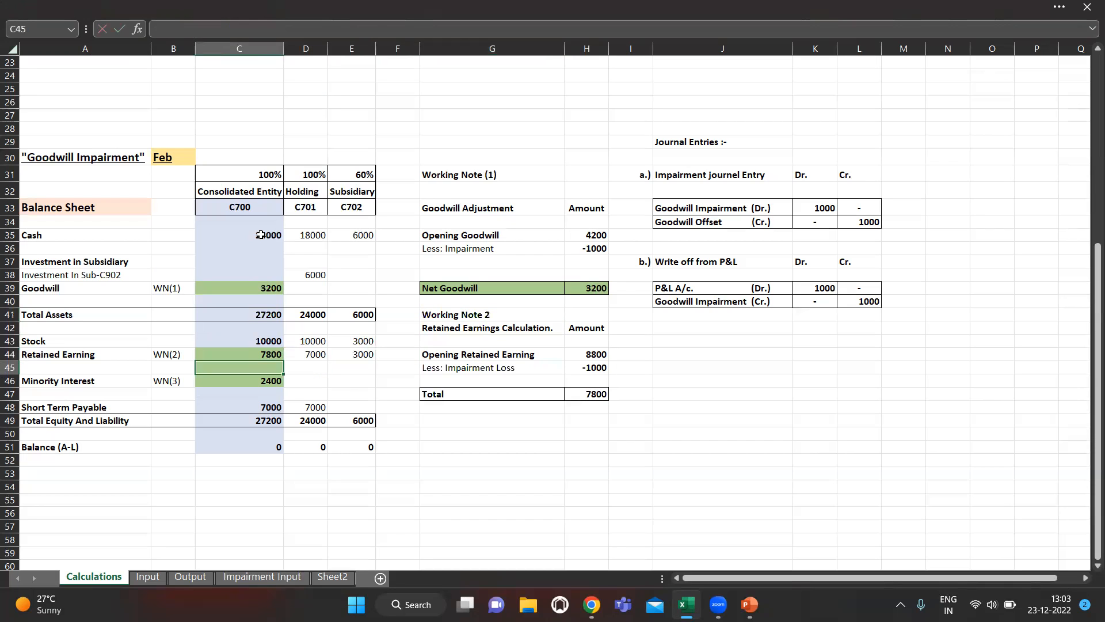
key("Down")
key("Left")
key("Delete")
Step: Examine the opening balance, impairment loss and Total formula in the February Retained Earnings Calculation
key("Right")
key("Up")
key("Right")
key("Up")
key("Right")
key("Right")
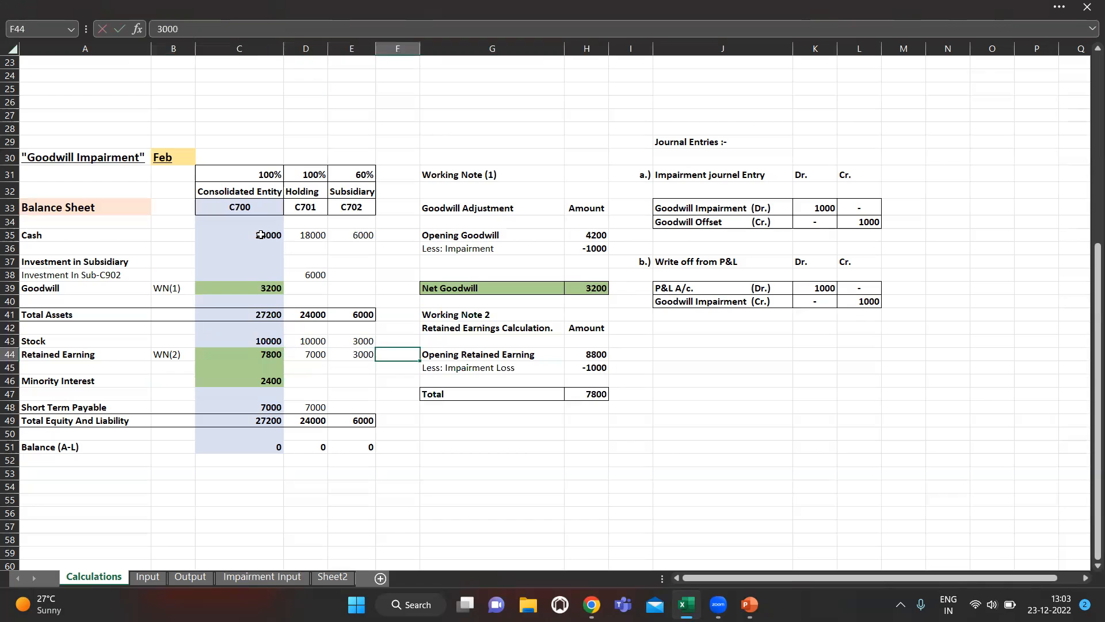
key("Right")
key("Right")
key("Left")
key("Down")
key("Right")
key("Down")
key("Left")
key("Down")
key("Right")
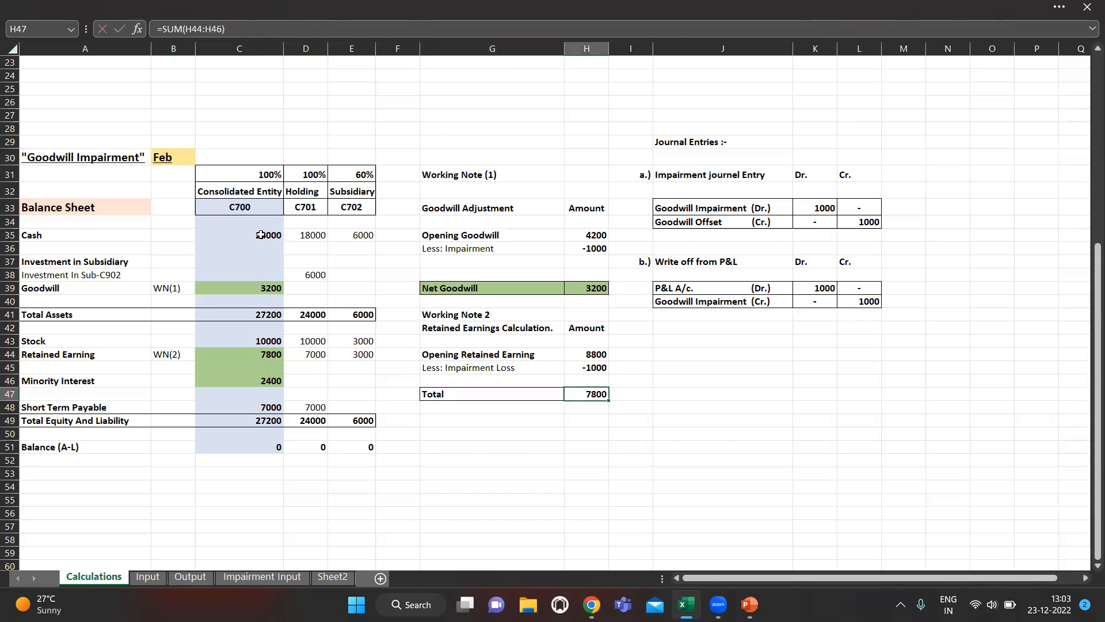
key("F2")
key("Escape")
key("Left")
key("Left")
key("Left")
key("Up")
key("Up")
key("Up")
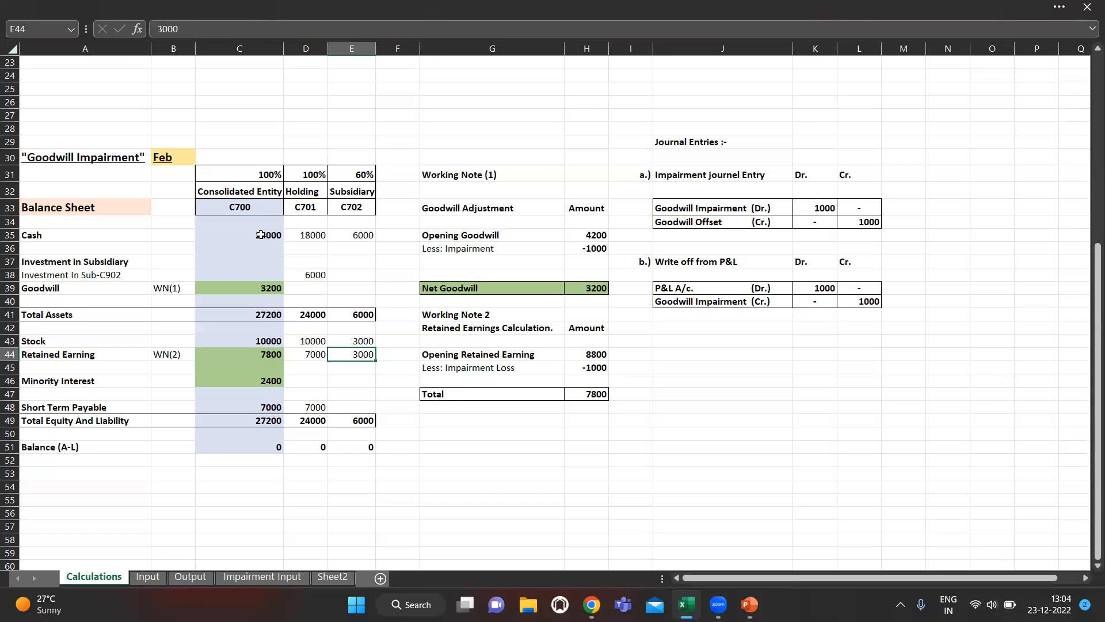
Step: Switch to Oracle Financial Consolidation and Close in Chrome and open the Consolidation Process page
key("alt+Tab")
key("alt+Tab")
key("alt+shift+Tab")
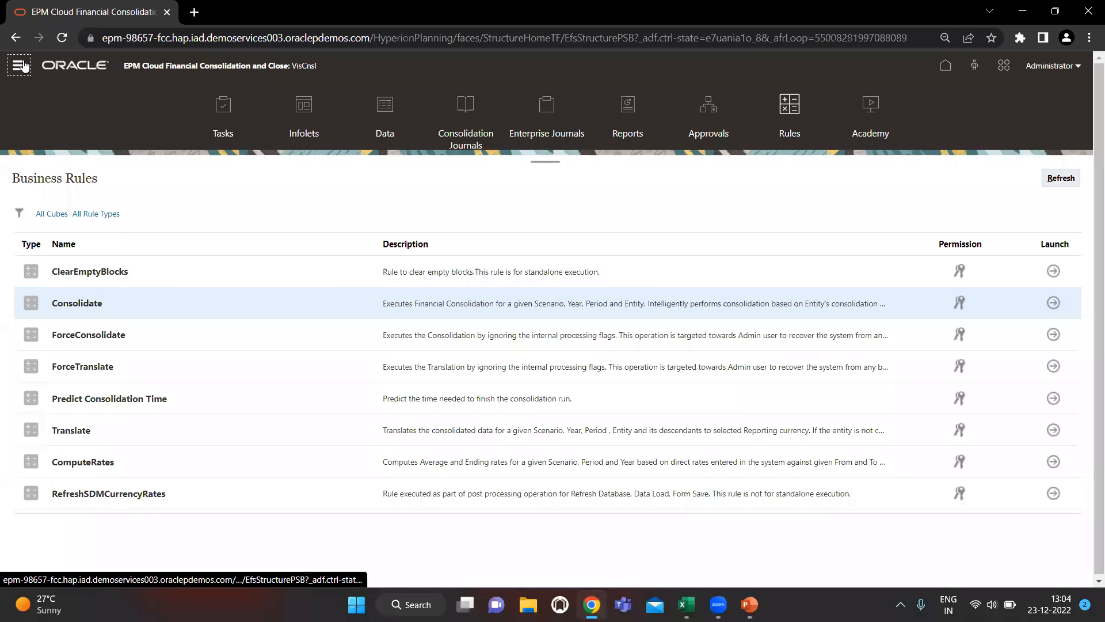
left_click(22, 65)
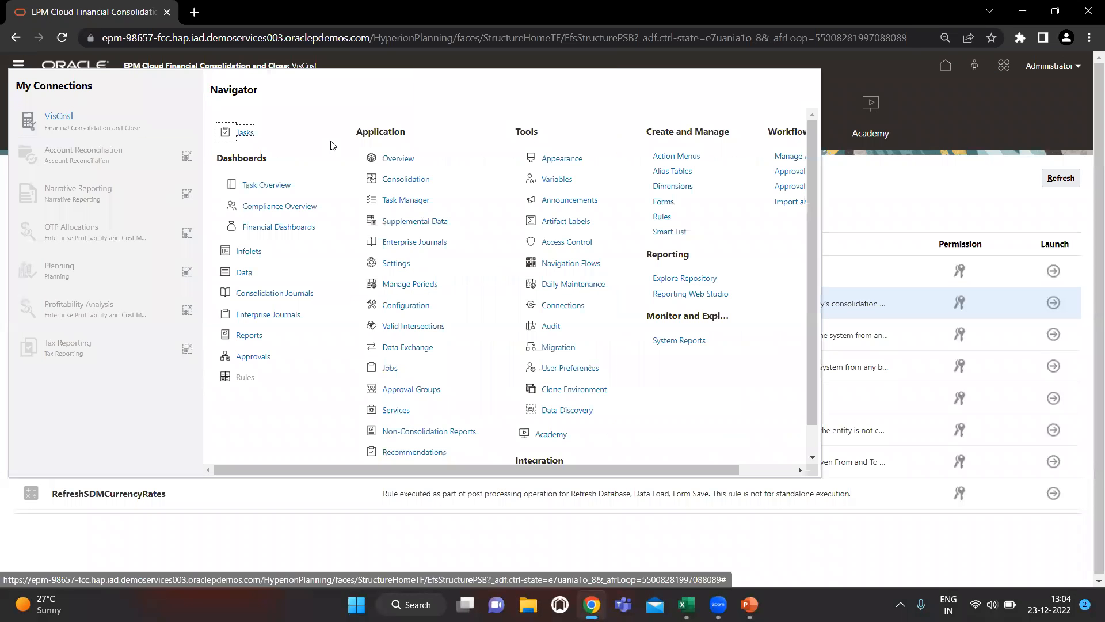
left_click(411, 180)
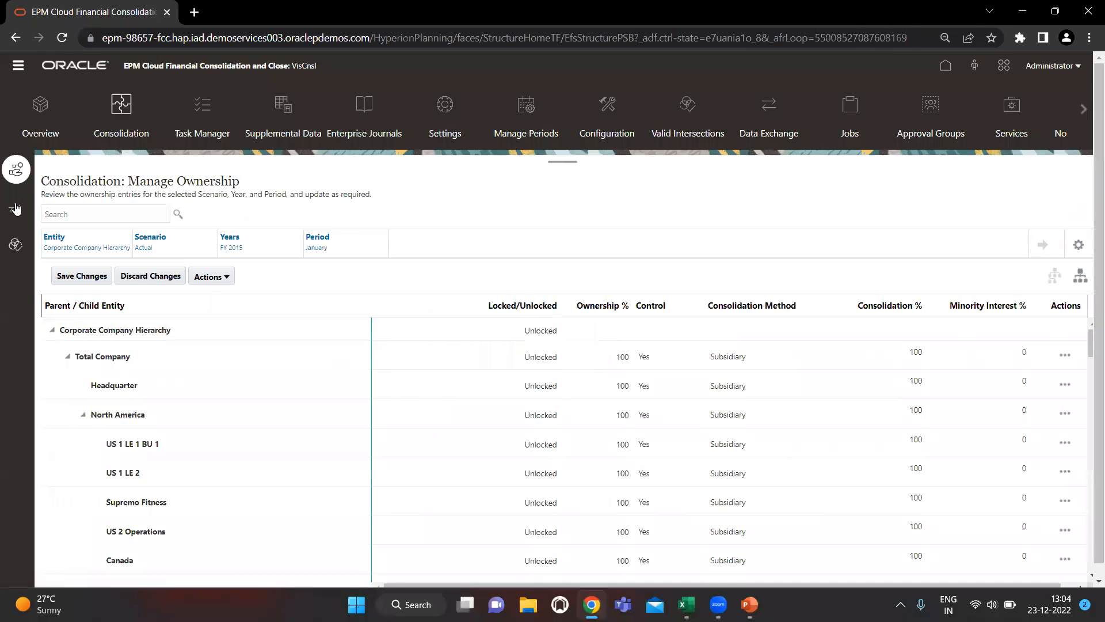
left_click(16, 207)
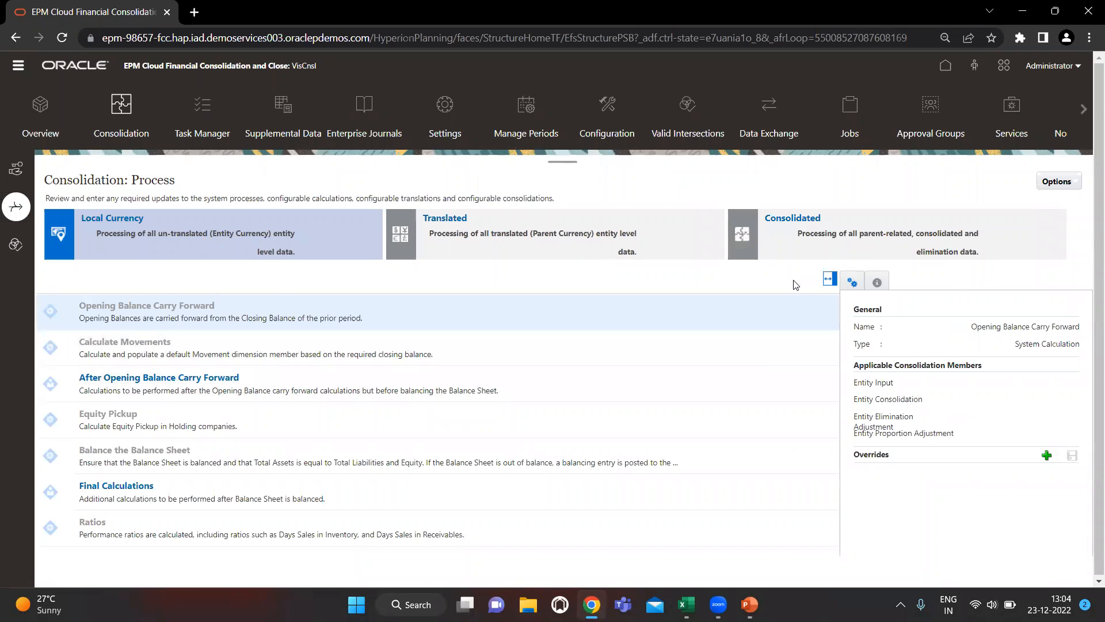
Step: Open the Configurable Consolidation rules from the Consolidated process
left_click(811, 219)
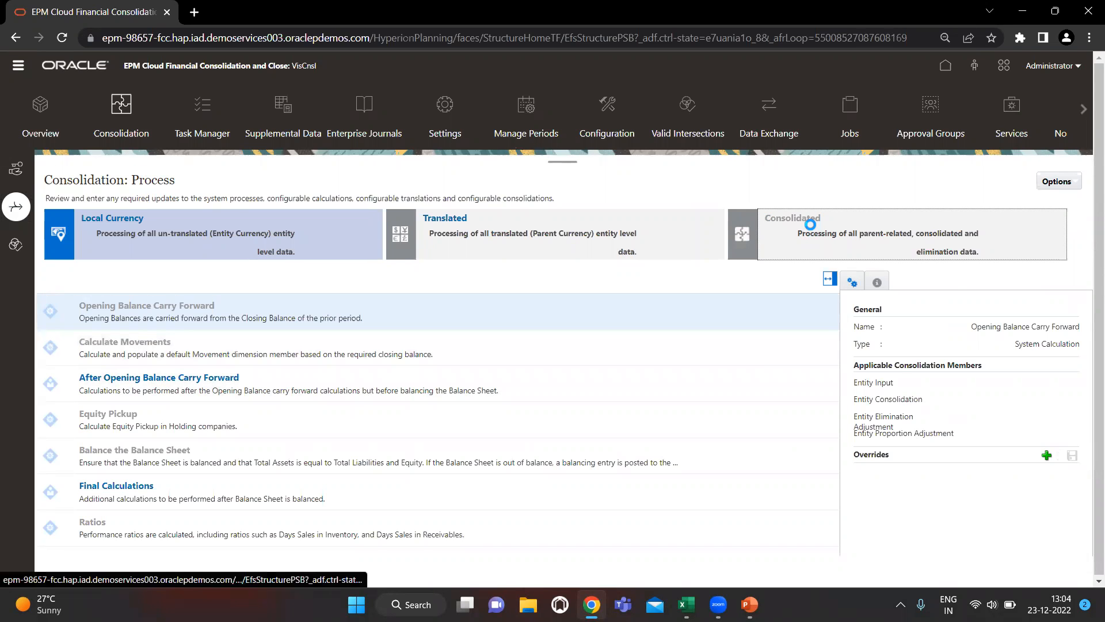
scroll(624, 434, "down", 2)
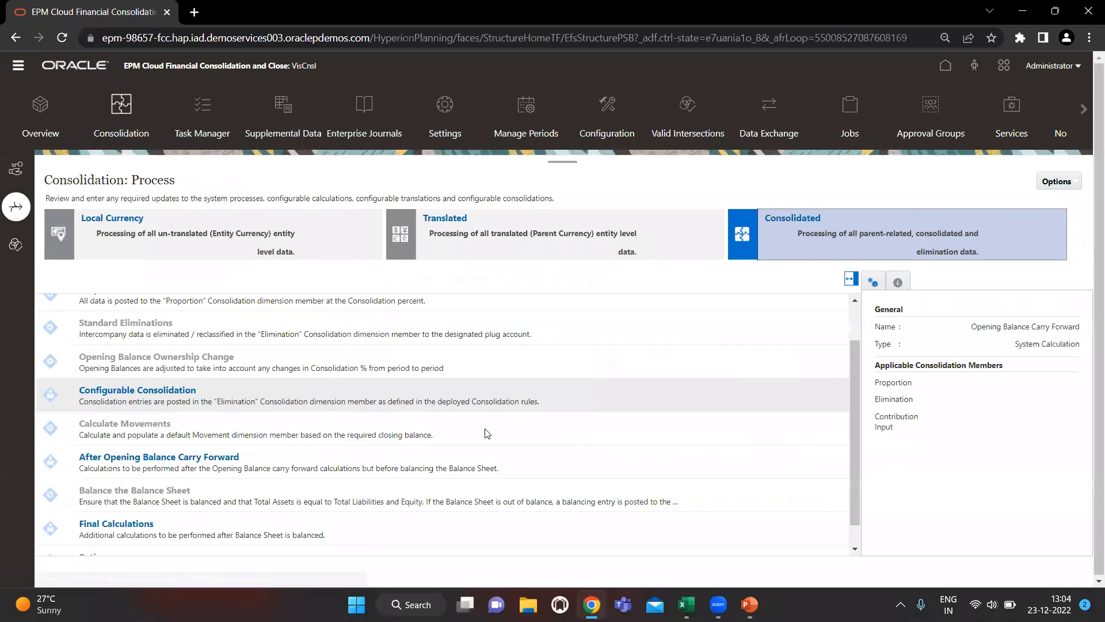
left_click(614, 374)
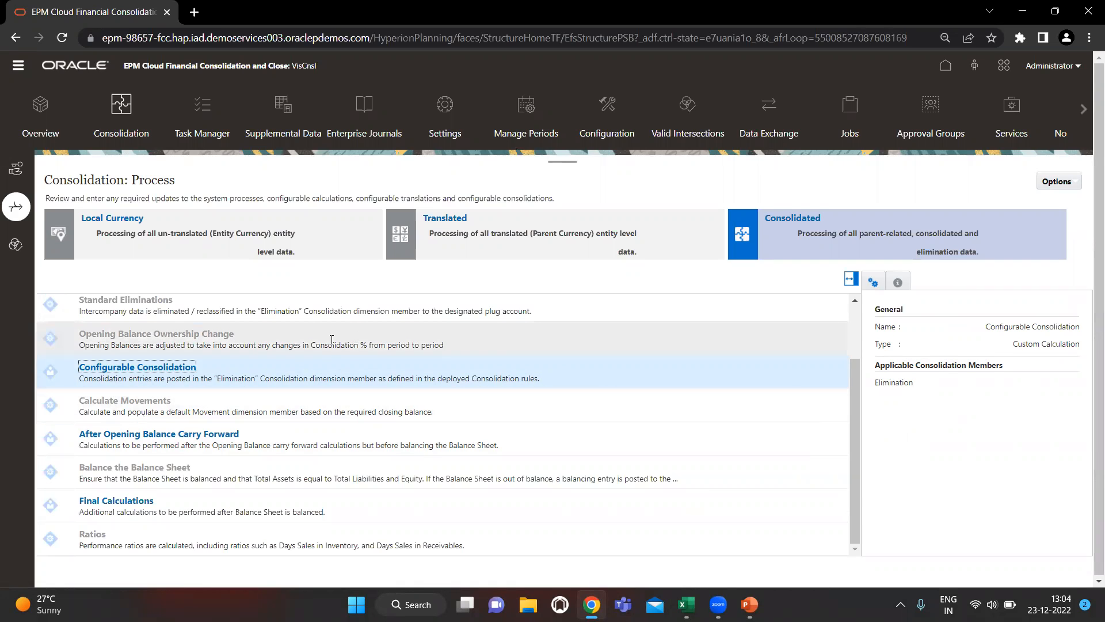
left_click(102, 369)
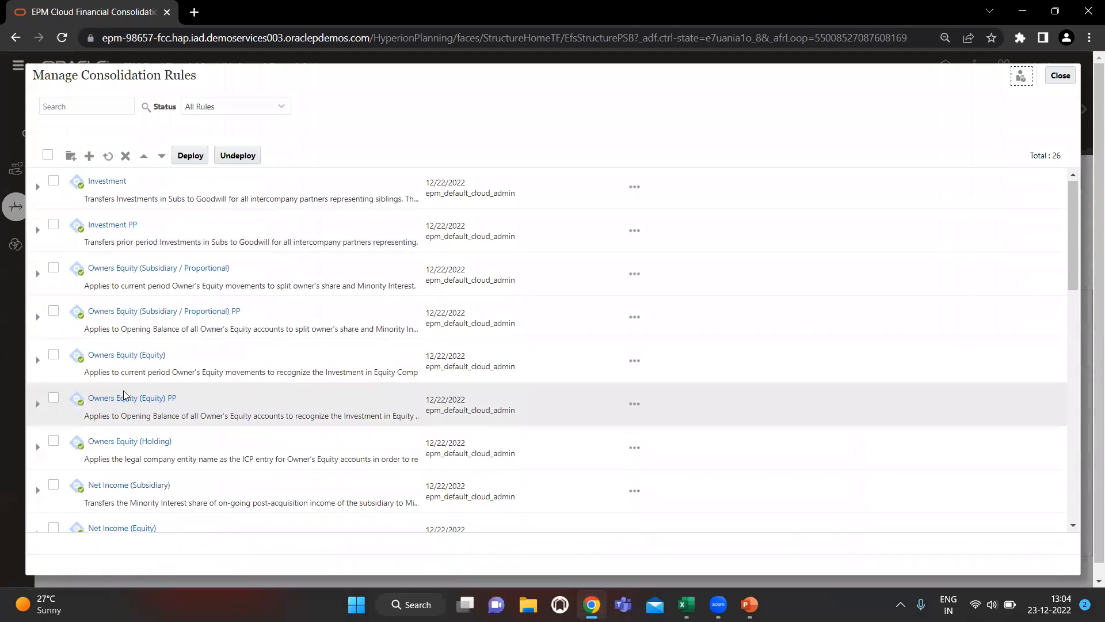
Step: Find the Impairment of Goodwill ruleset among the consolidation rules and expand it to show its rules
scroll(123, 394, "down", 6)
scroll(135, 357, "down", 2)
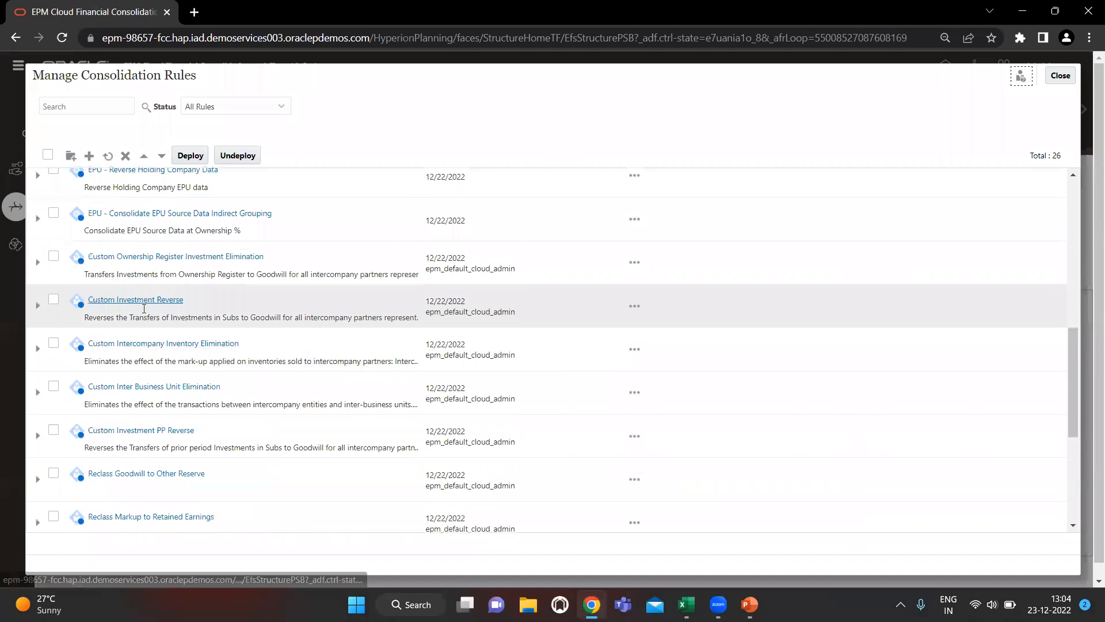
scroll(143, 305, "up", 4)
scroll(144, 261, "down", 6)
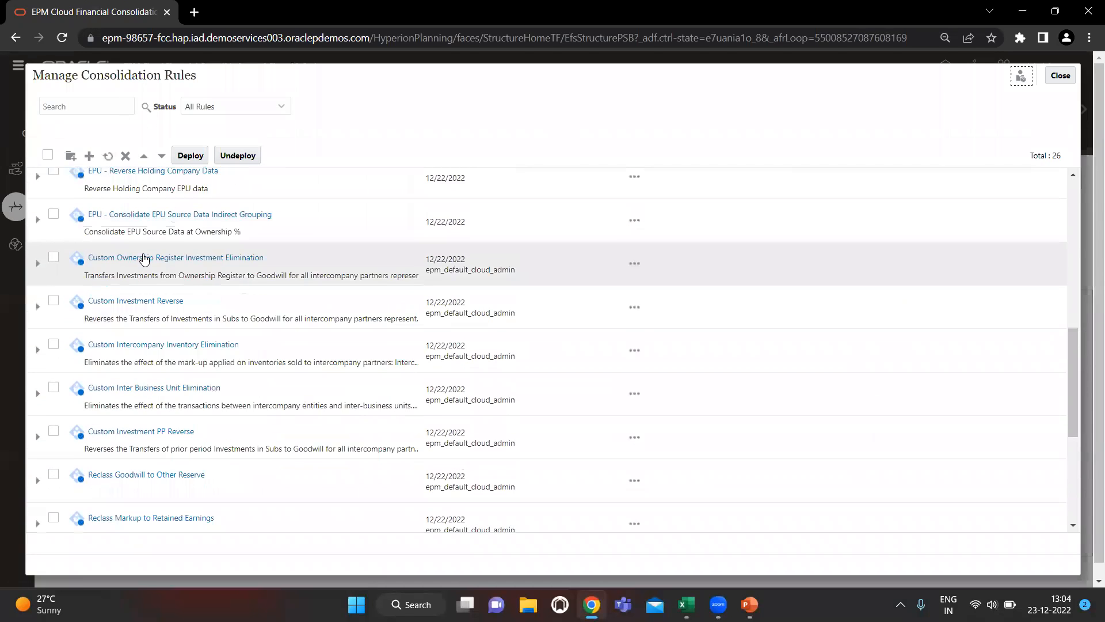
scroll(134, 469, "down", 2)
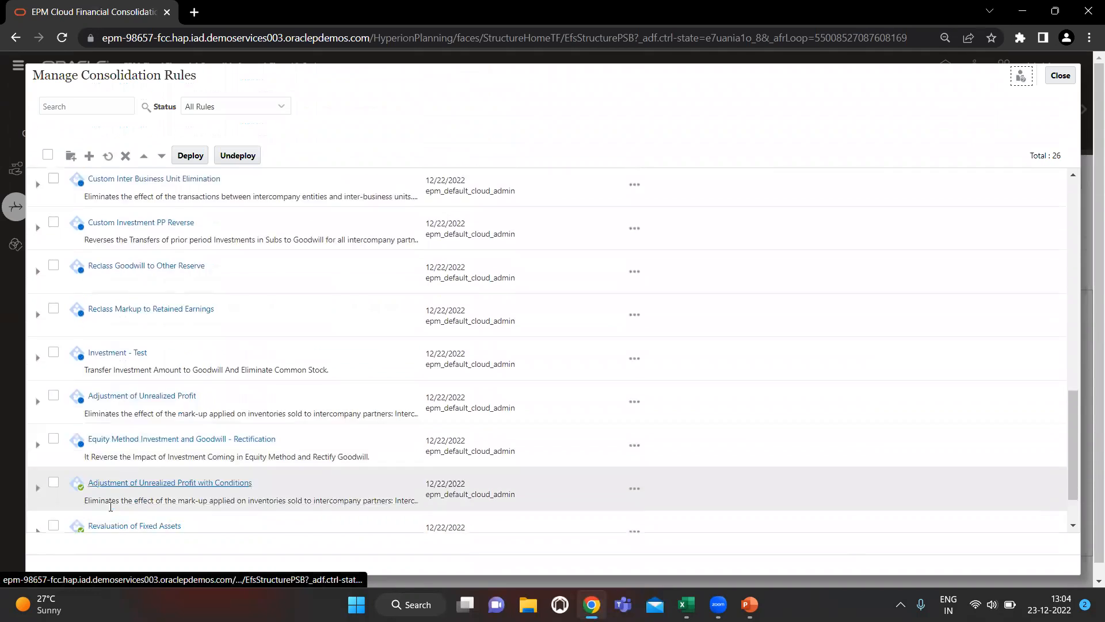
left_click(36, 510)
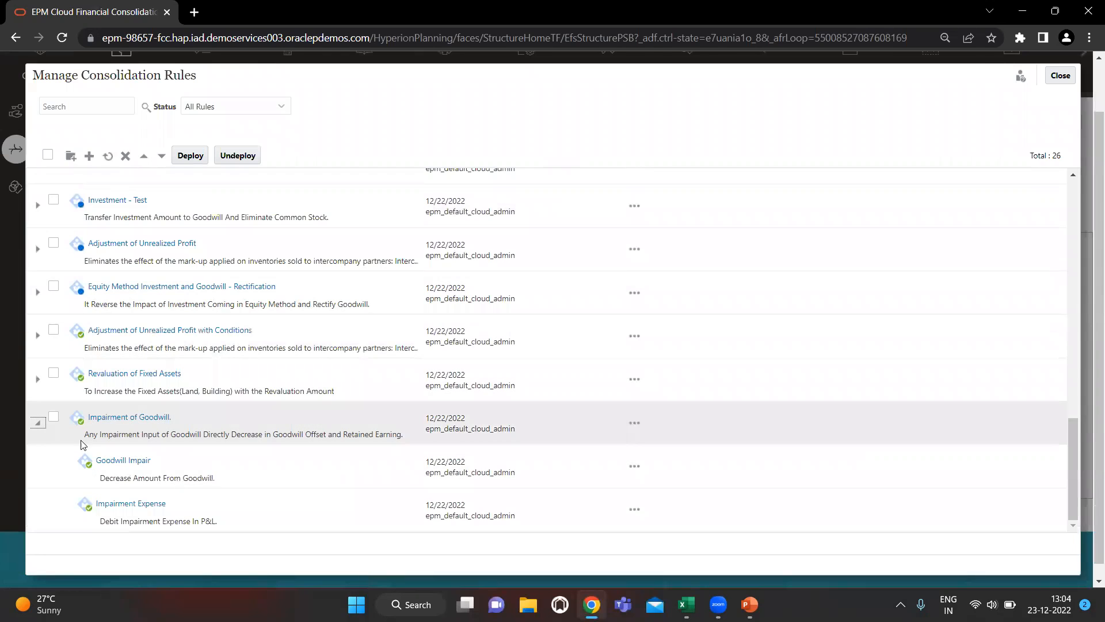
Step: Open the Impairment of Goodwill ruleset, review its condition and scope, and close it without saving
left_click(135, 421)
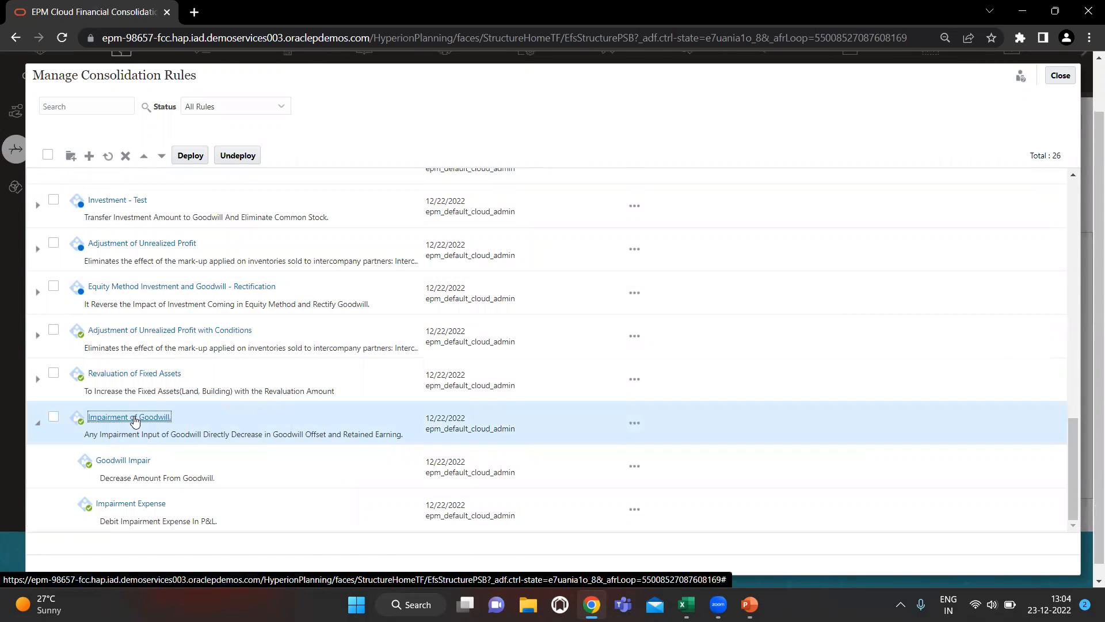
left_click(135, 421)
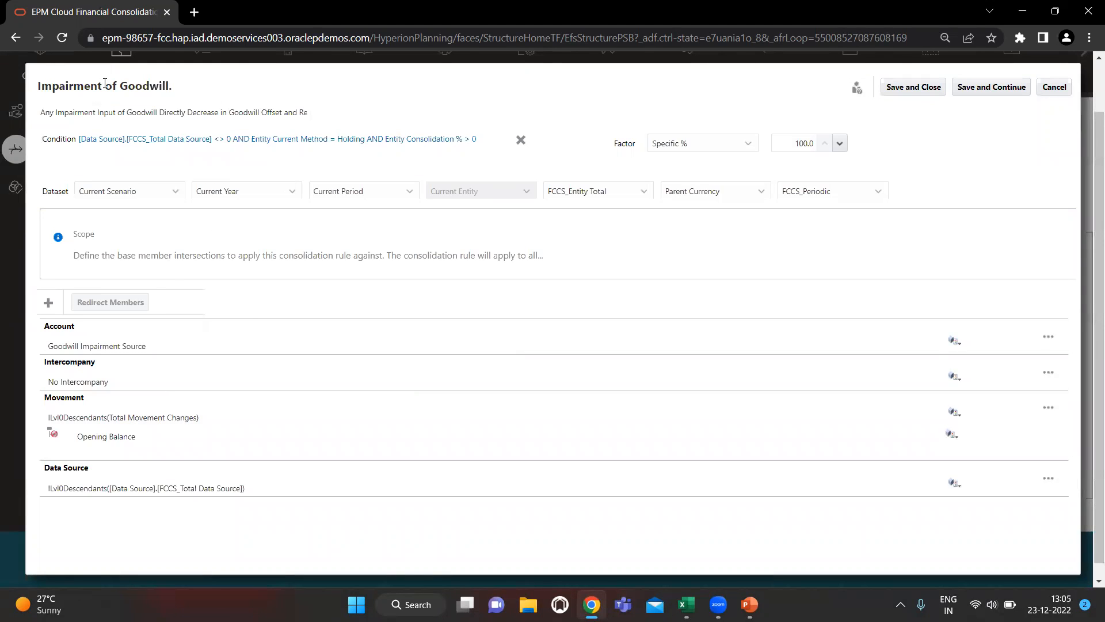
left_click(1055, 87)
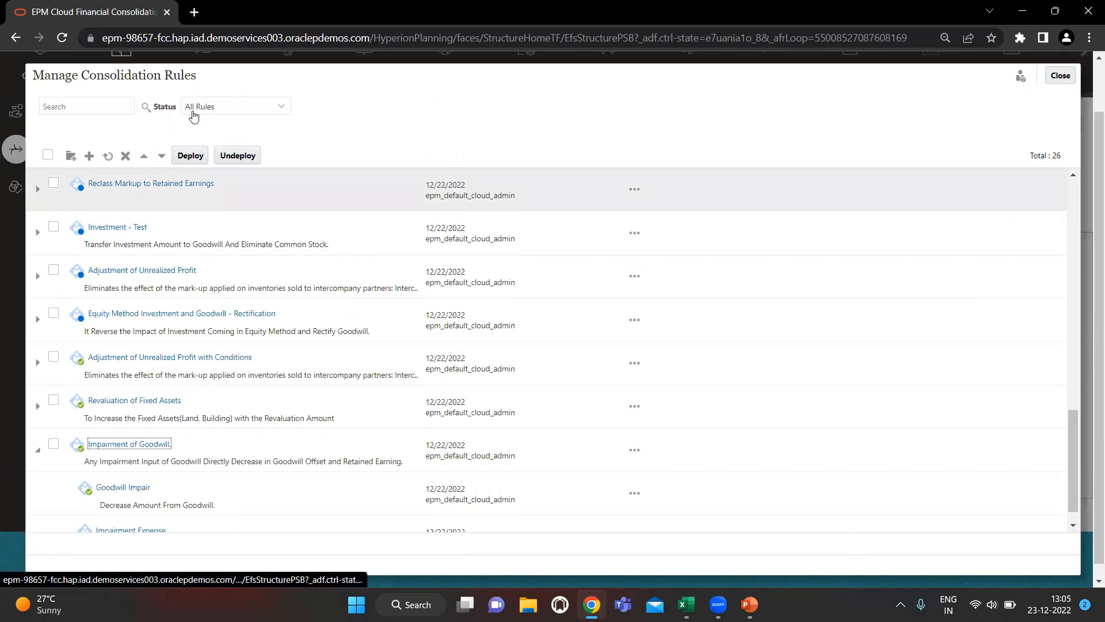
Step: Reopen the Impairment of Goodwill ruleset and read its full description
scroll(157, 452, "down", 1)
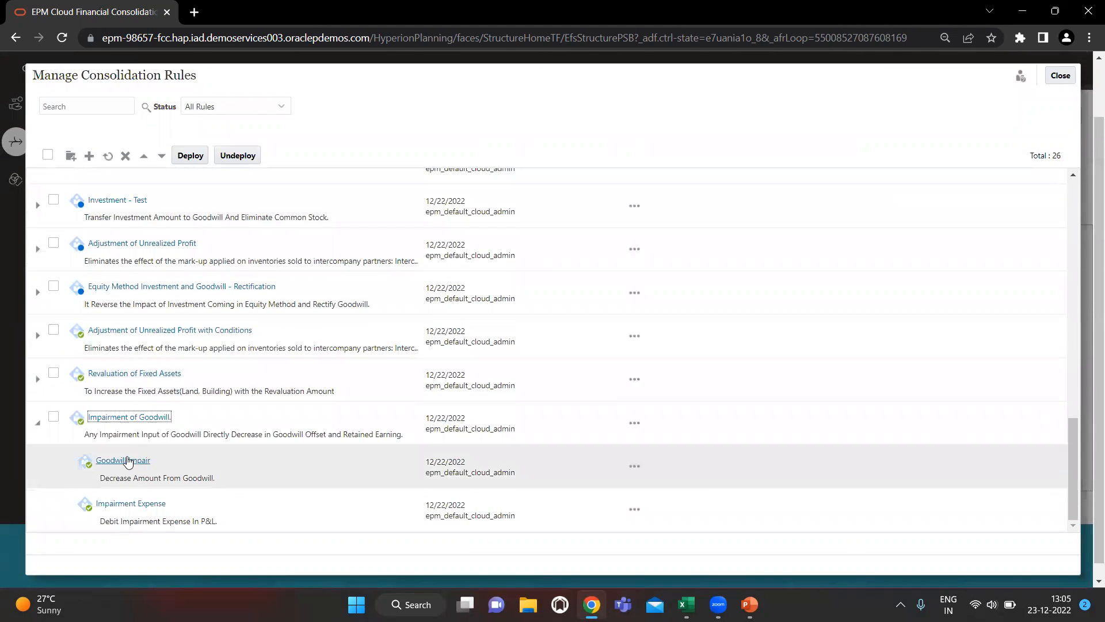
left_click(146, 419)
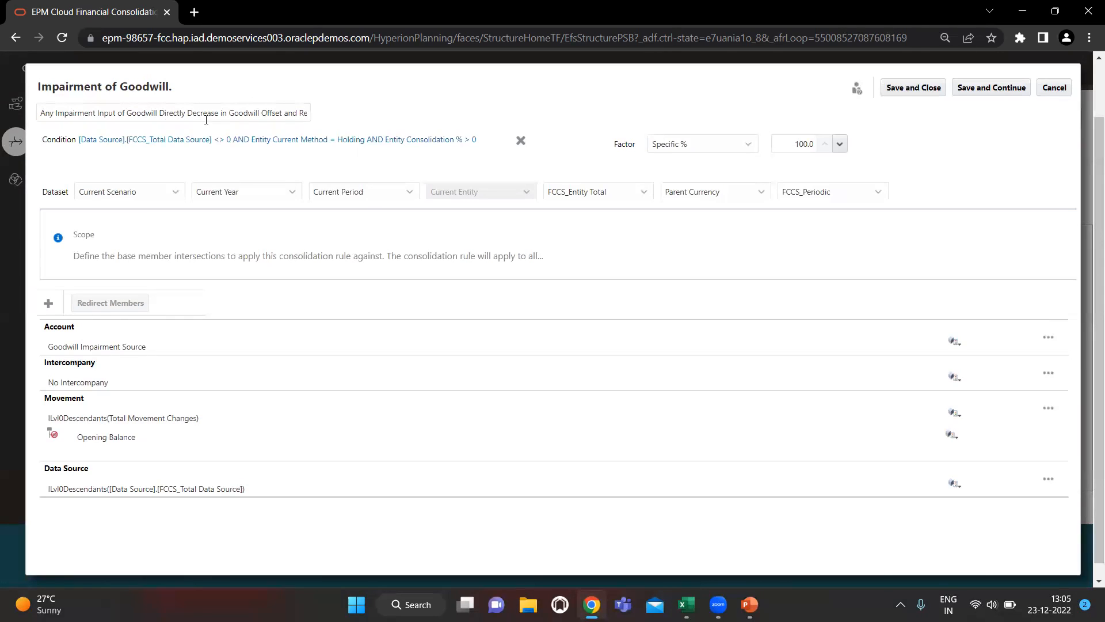
scroll(228, 116, "right", 1)
scroll(232, 115, "right", 1)
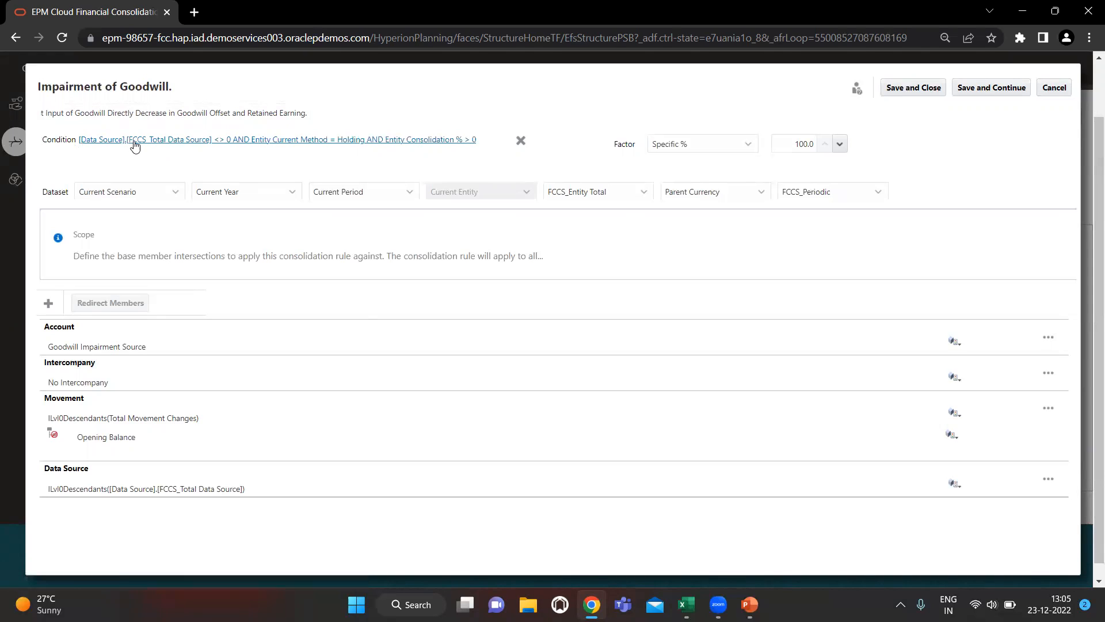
Step: Review the rule's condition in the Advanced Condition editor and close it without changes
left_click(155, 142)
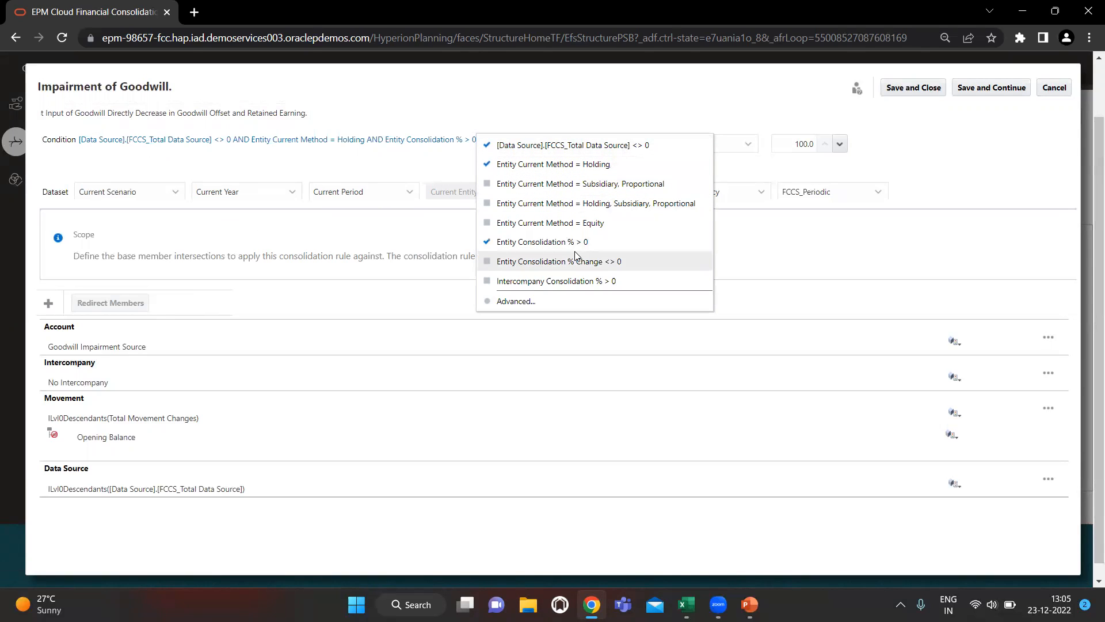
left_click(517, 301)
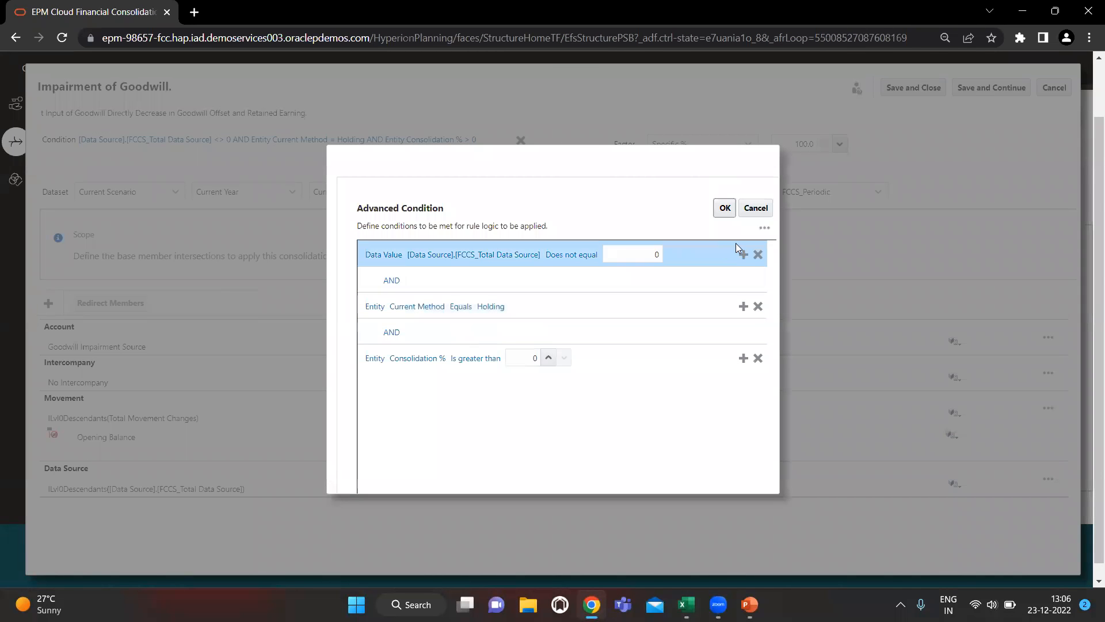
left_click(757, 207)
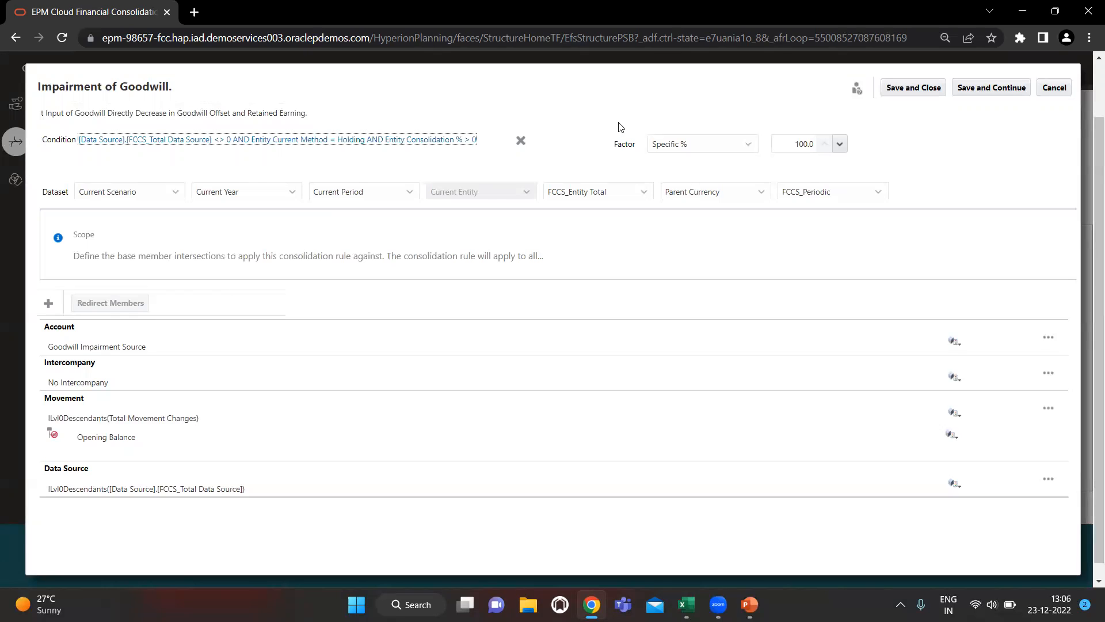
Step: Review the available Factor options and the rule's percentage, keeping Specific % selected, and look over its scope members
left_click_drag(613, 144, 646, 148)
left_click(633, 153)
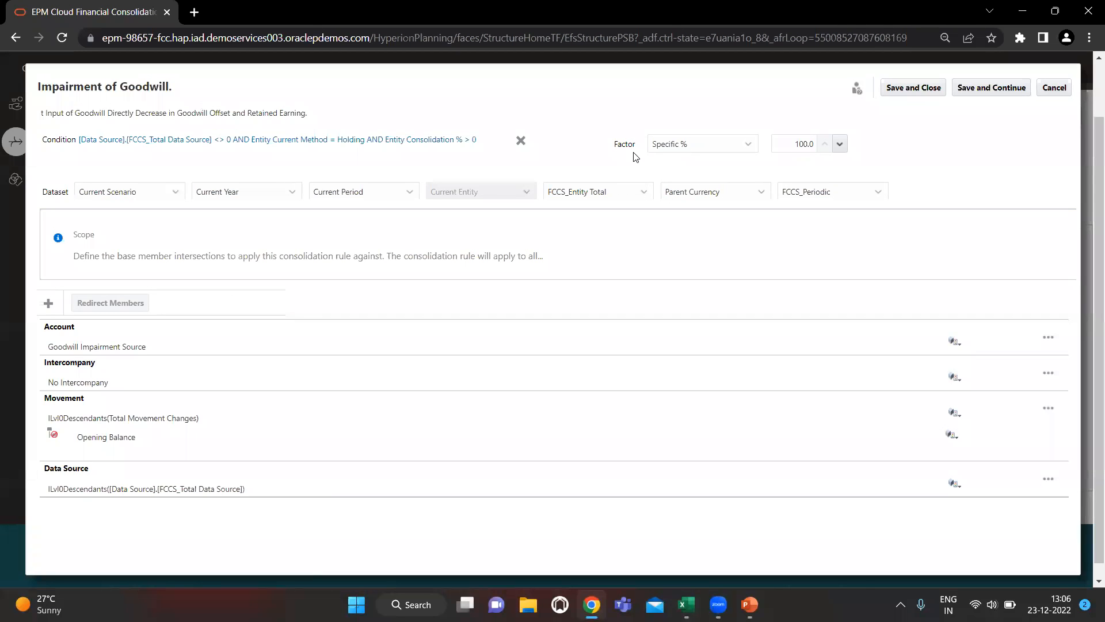
left_click(685, 151)
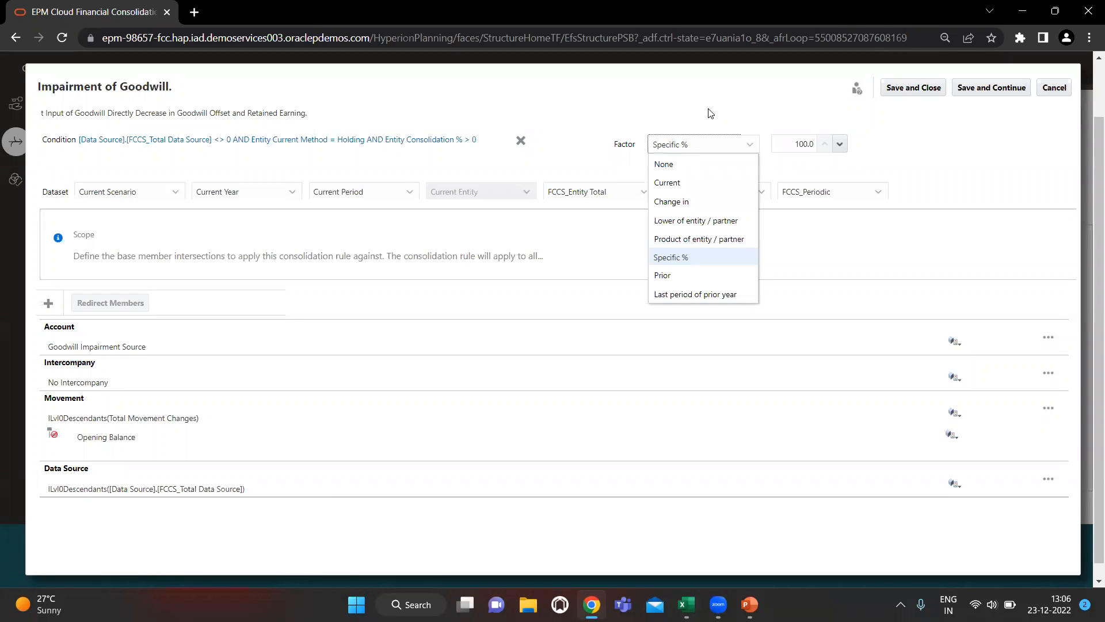
left_click(710, 112)
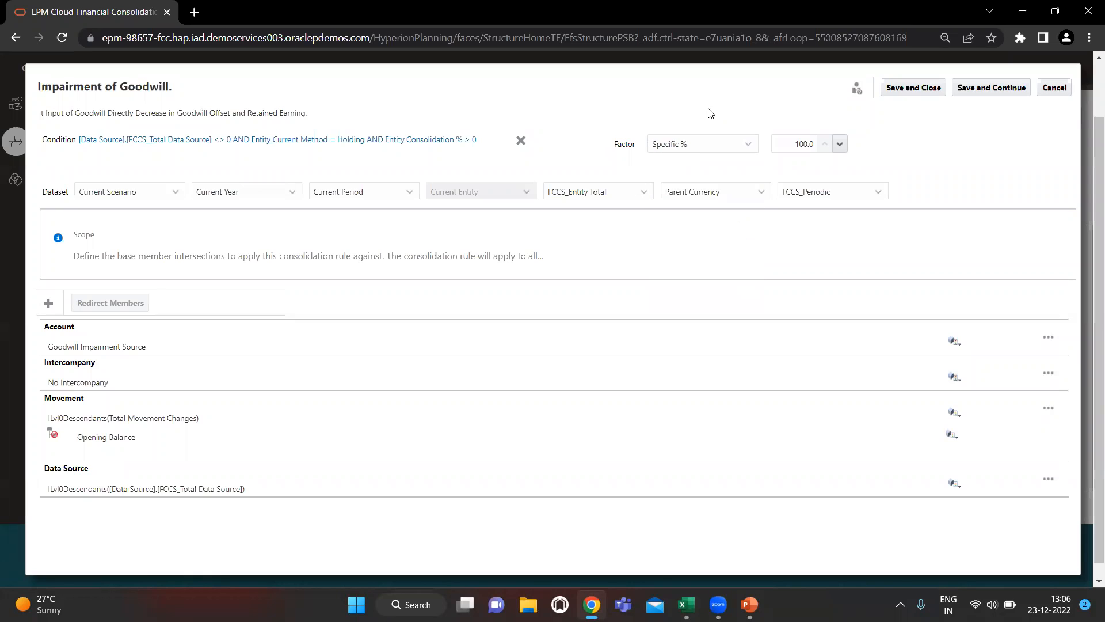
left_click(788, 145)
left_click(657, 168)
scroll(199, 240, "down", 1)
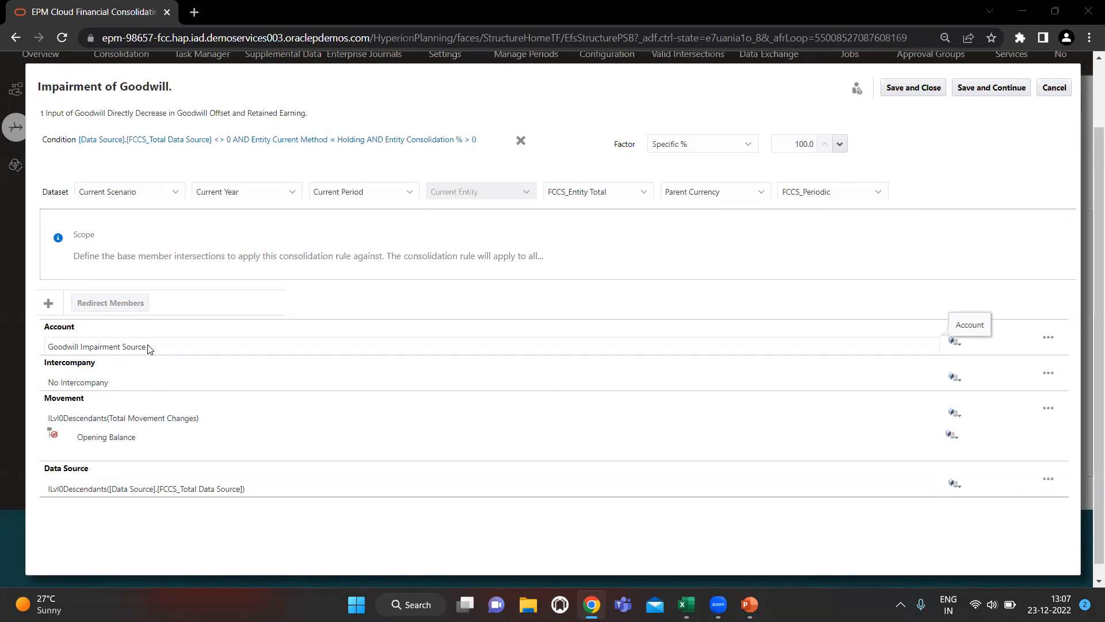
Step: Open the same FCCS application address in a second browser tab
key("alt+Tab")
key("alt+shift+Tab")
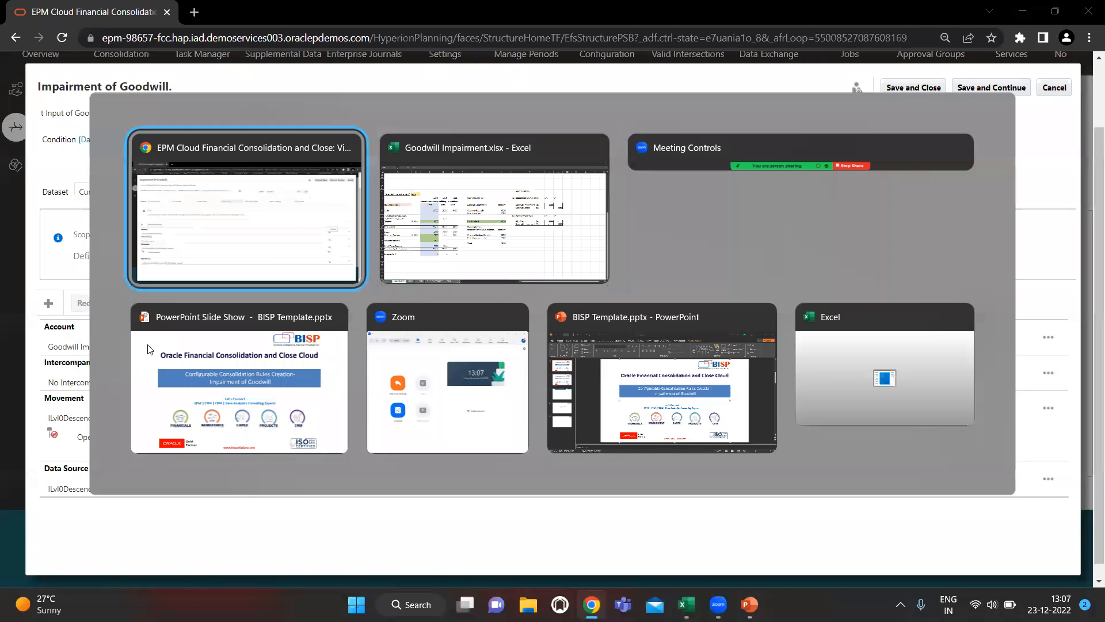
left_click(268, 42)
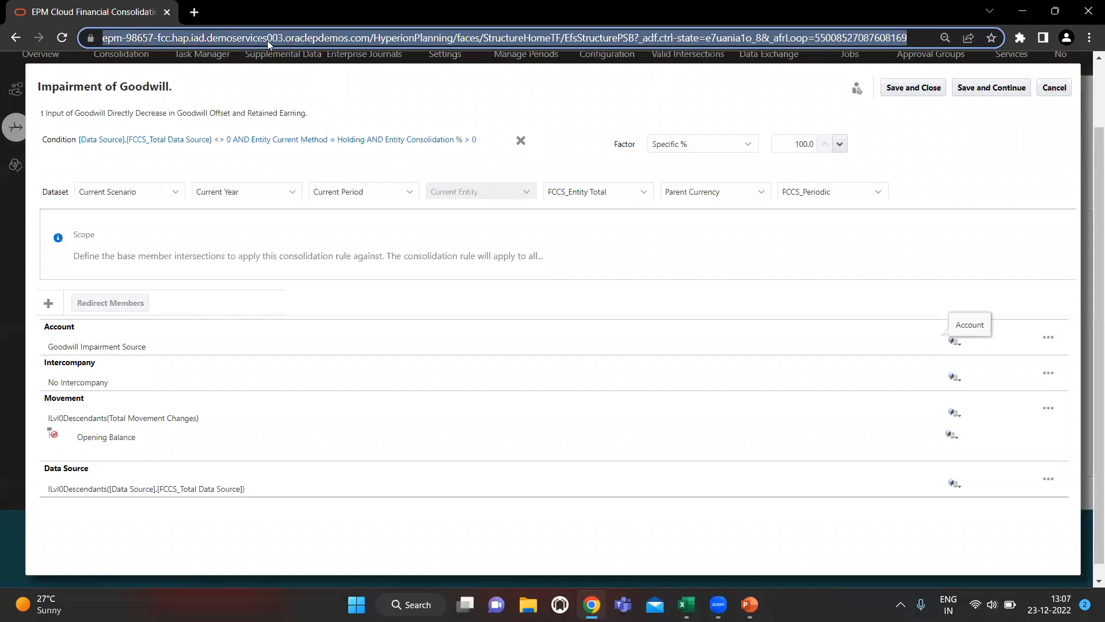
key("ctrl+c")
left_click(194, 11)
key("ctrl+v")
key("Return")
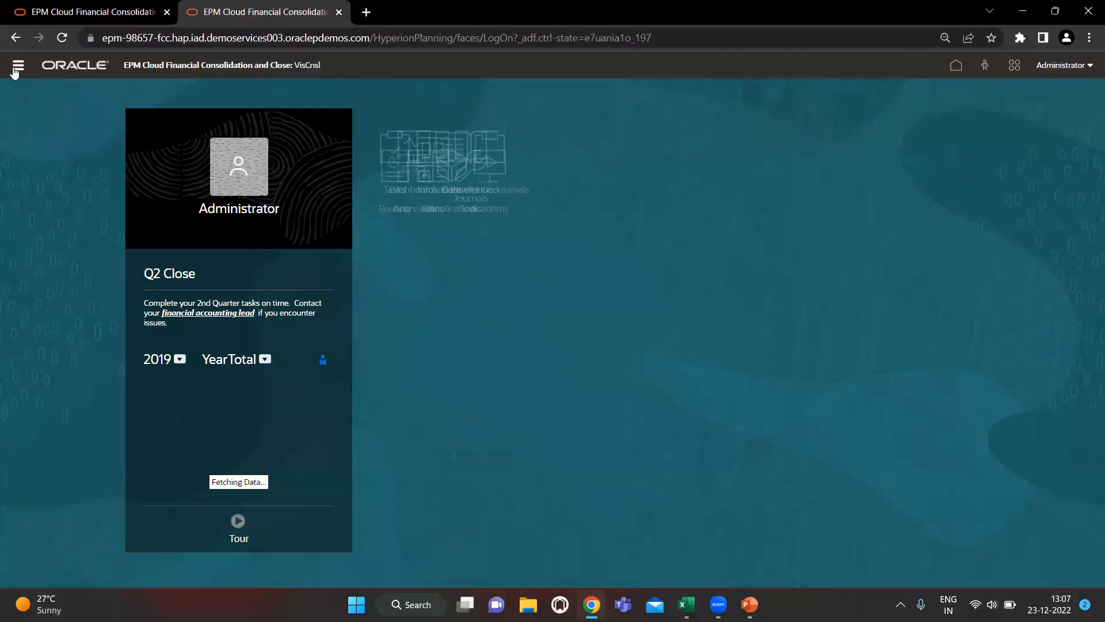
Step: Open the Dimensions editor from the Navigator and expand FCCS_Balance Sheet in the Account dimension
left_click(18, 67)
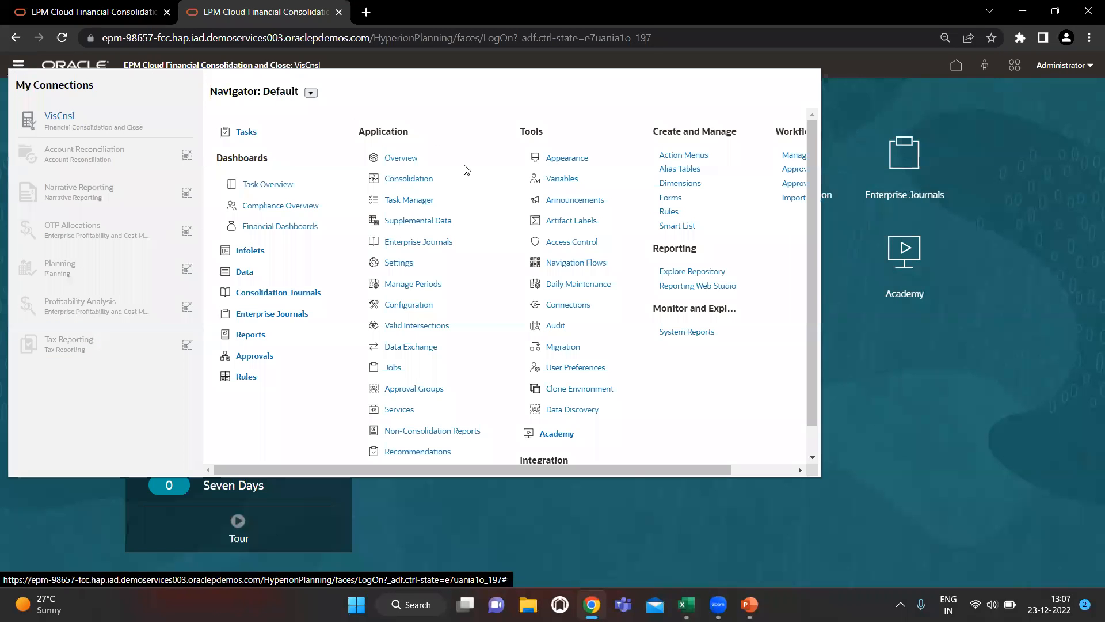
left_click(647, 185)
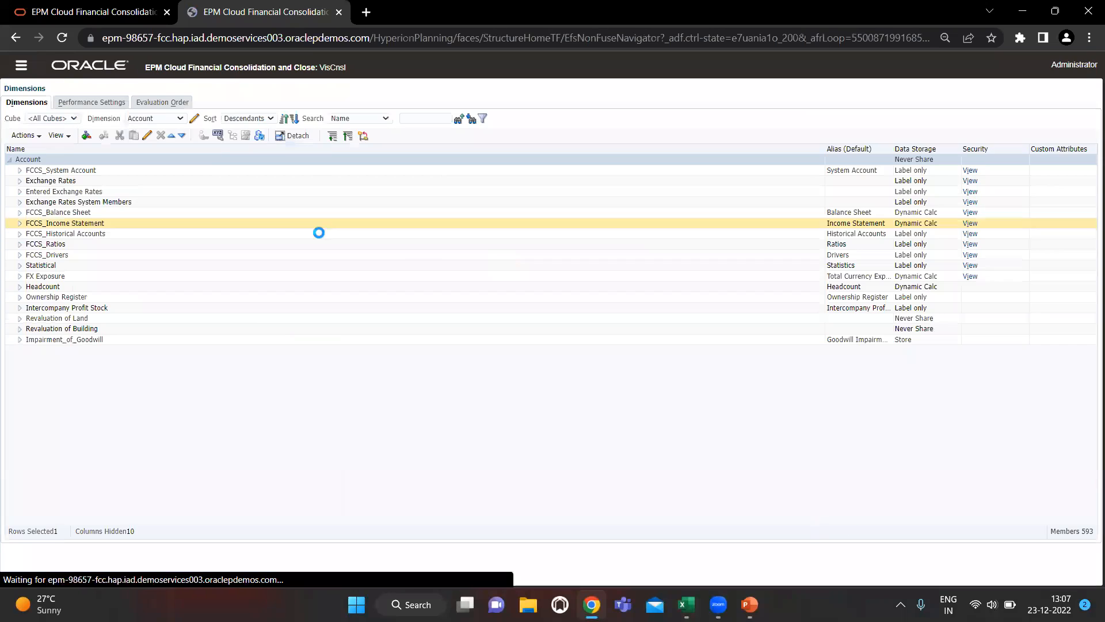
left_click(383, 118)
left_click(103, 387)
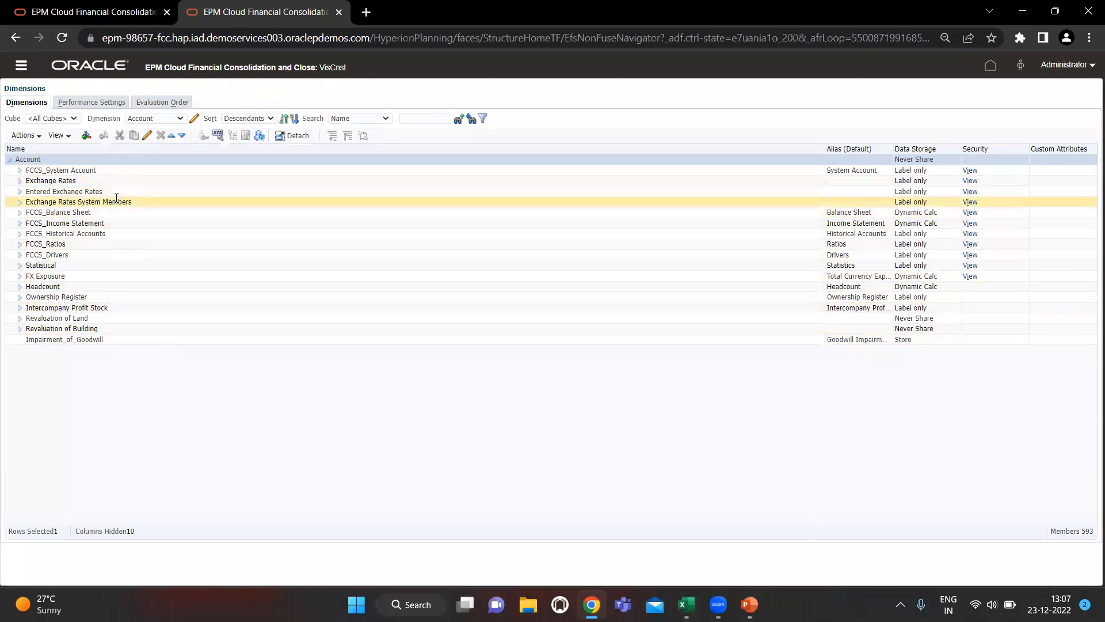
left_click(38, 213)
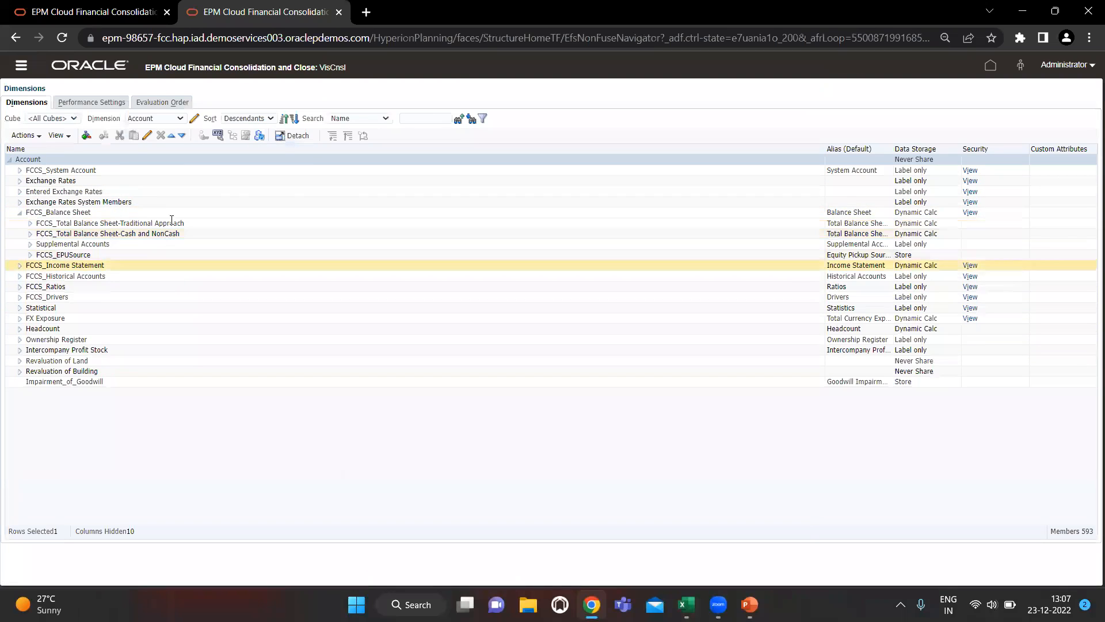
Step: Open the Impairment_of_Goodwill account member, review its name, alias, account type and plan type settings, and close it without saving
left_click(71, 383)
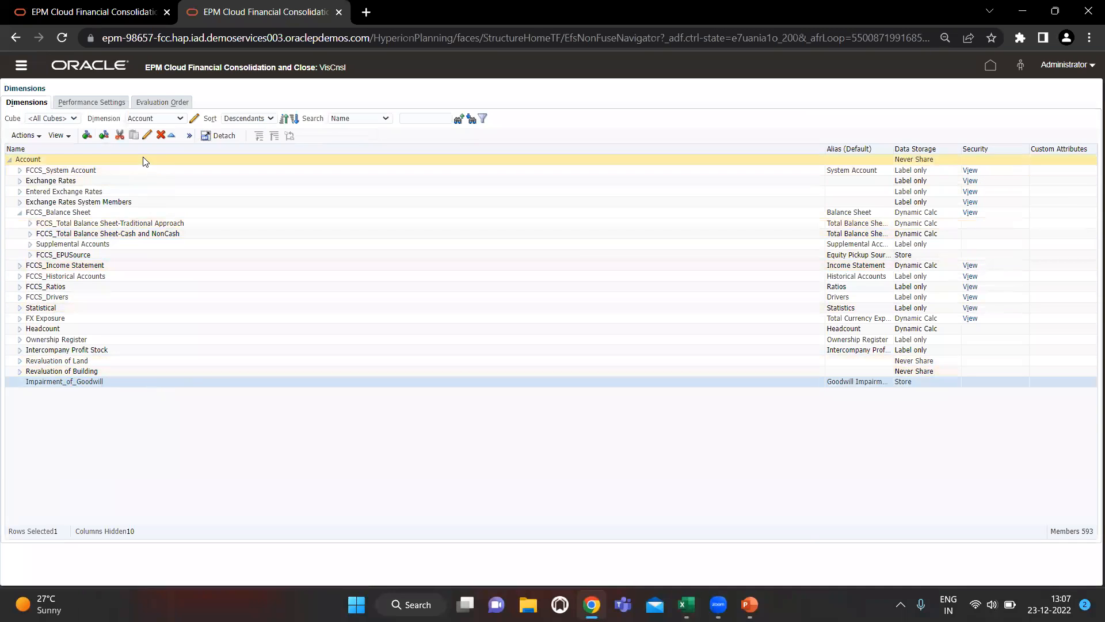
left_click(148, 135)
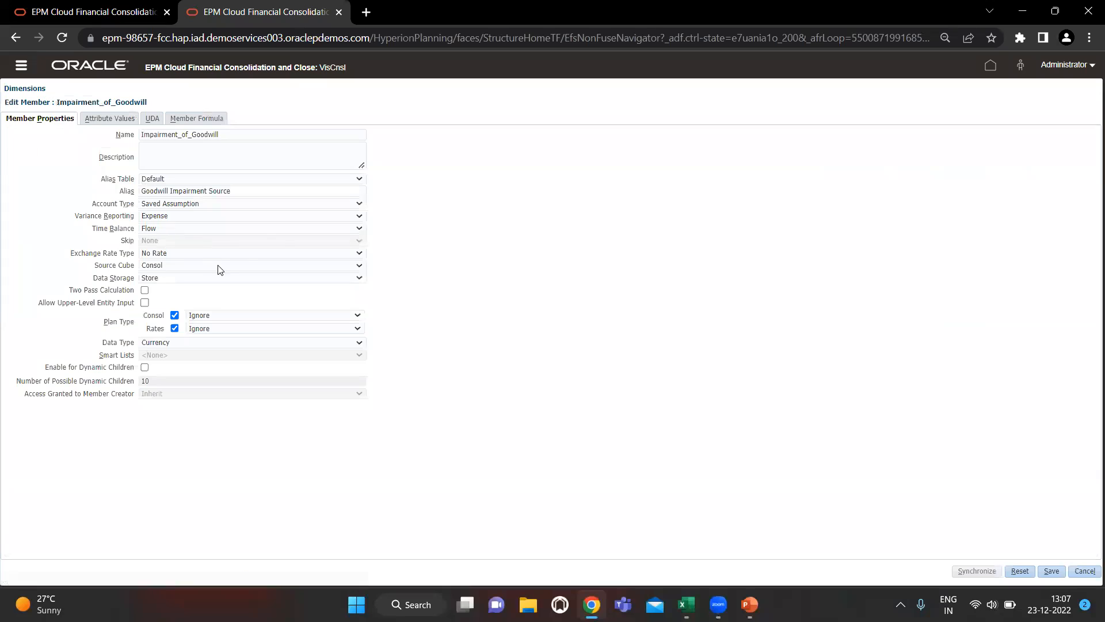
left_click(250, 134)
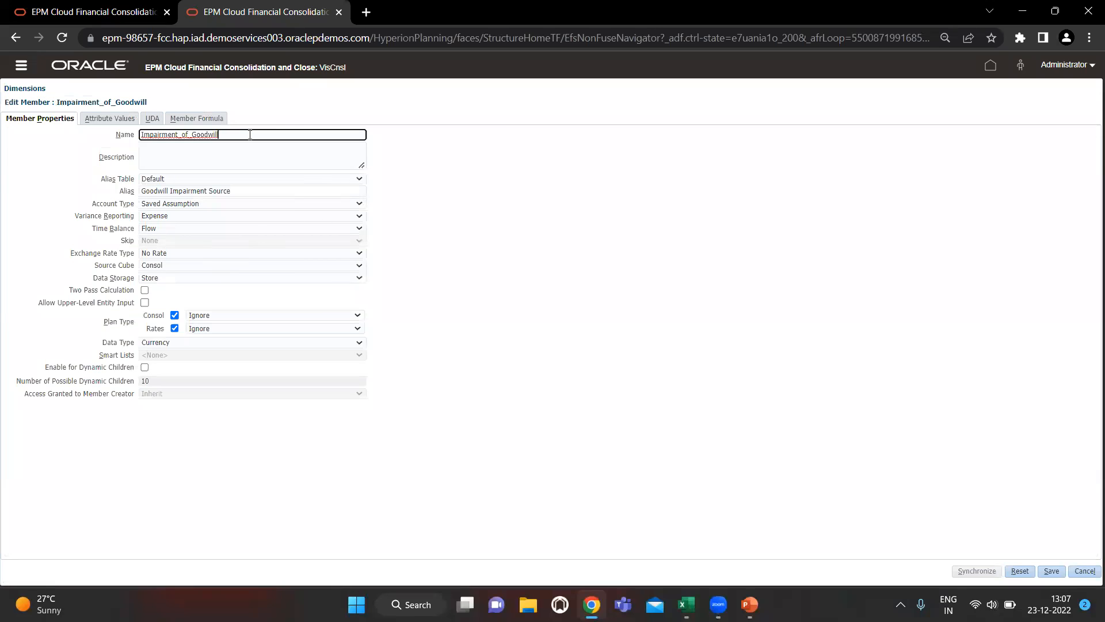
left_click(236, 190)
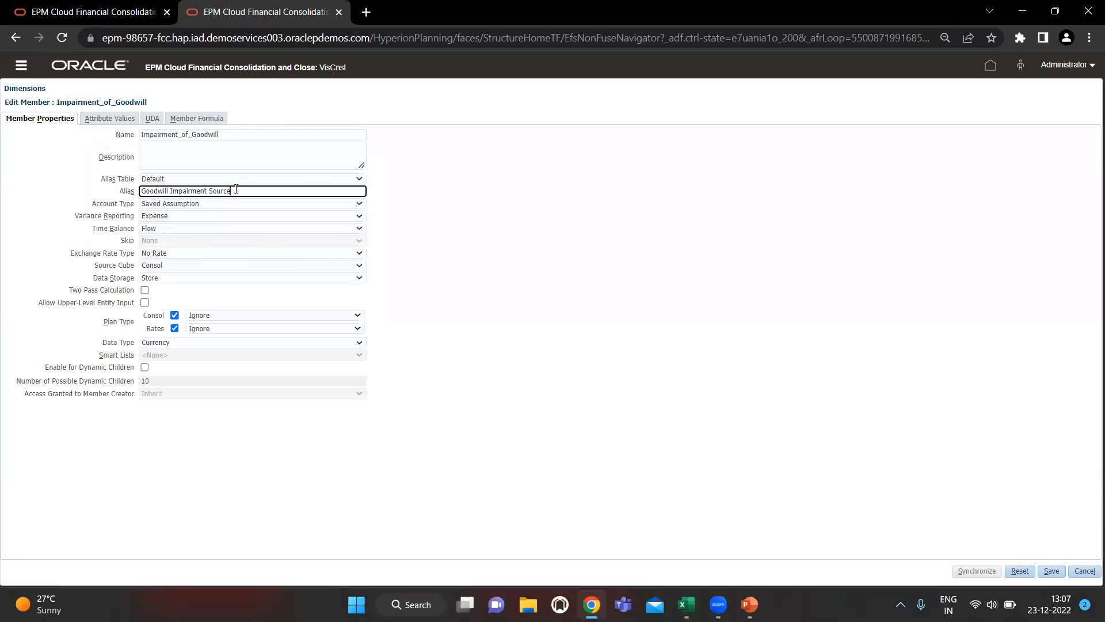
left_click(461, 231)
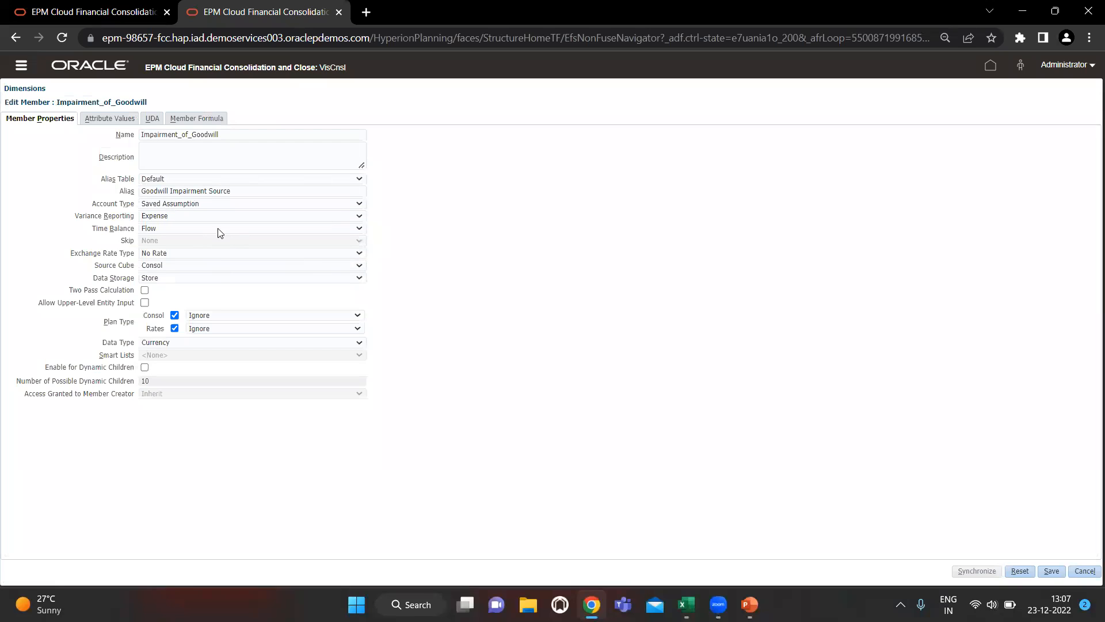
left_click(251, 204)
left_click(523, 245)
left_click(209, 314)
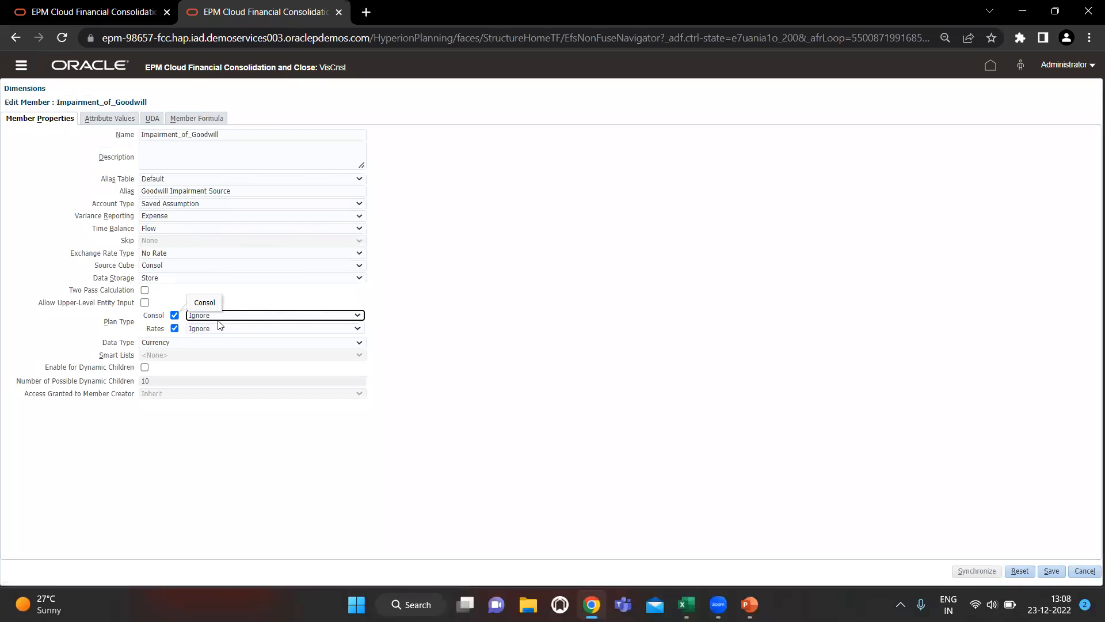
left_click(500, 343)
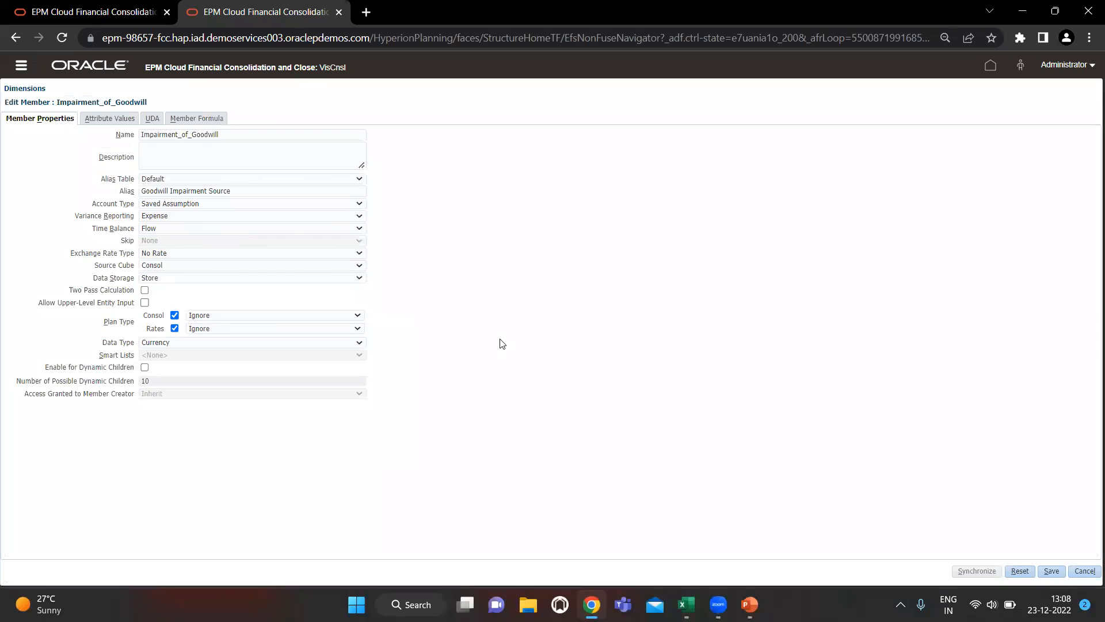
left_click(1087, 573)
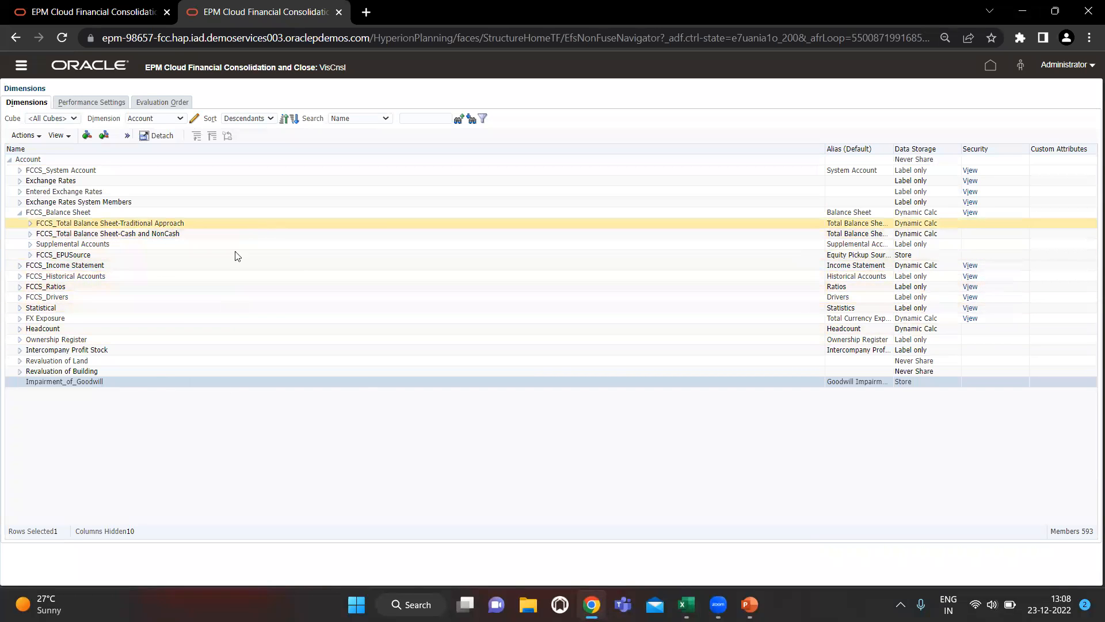
Step: Search the Account dimension by both name and alias for "Impairment" and advance through the matches to member 70000
left_click(383, 118)
left_click(364, 146)
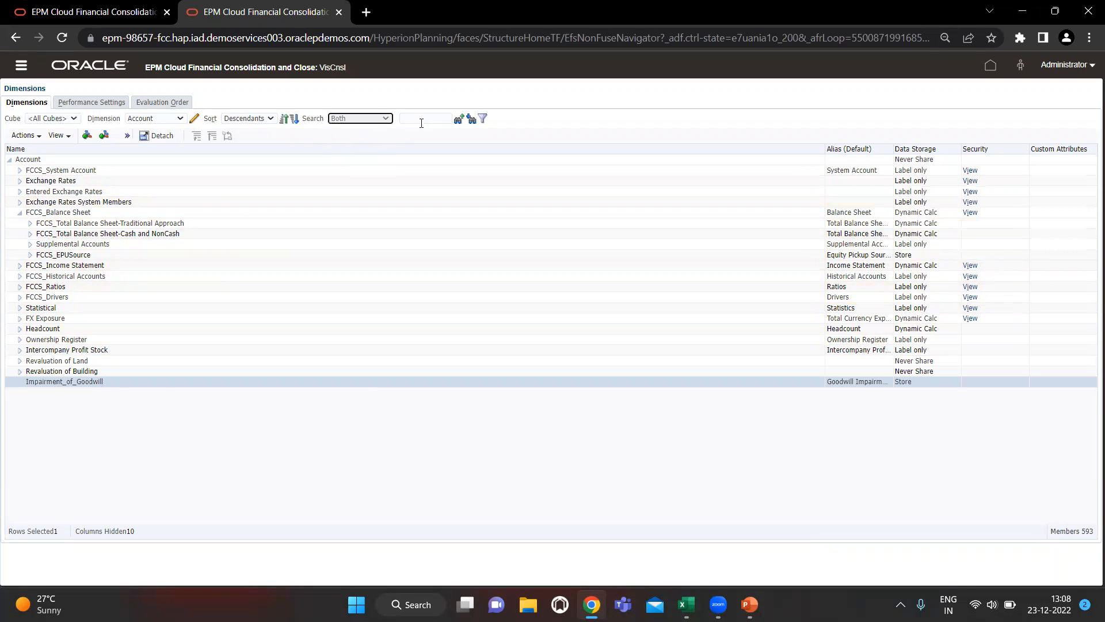
left_click(426, 119)
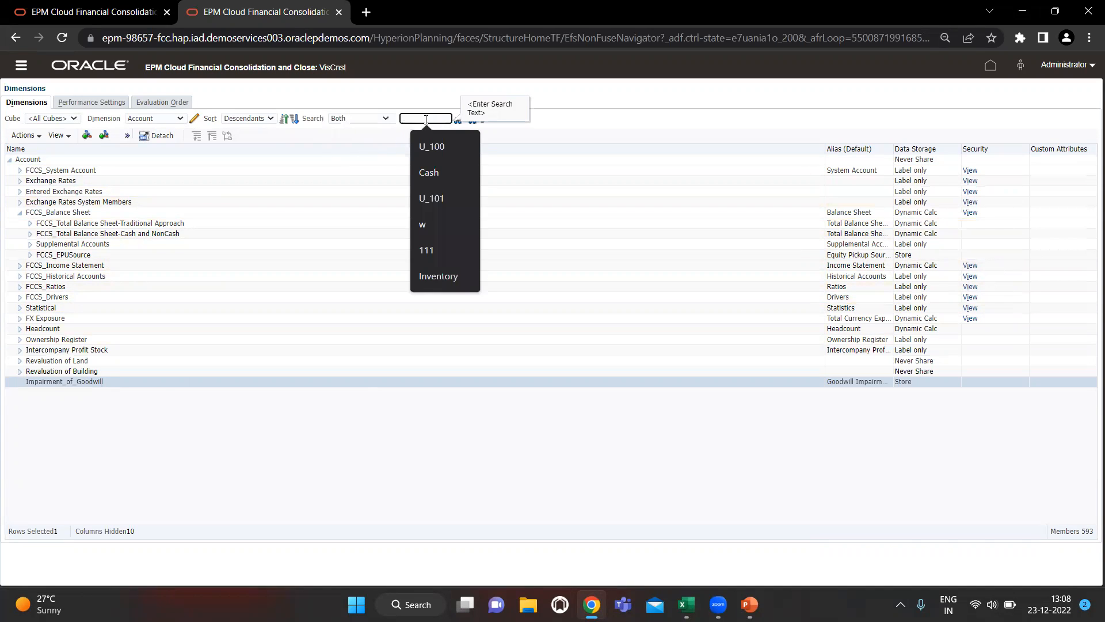
type("Impairm")
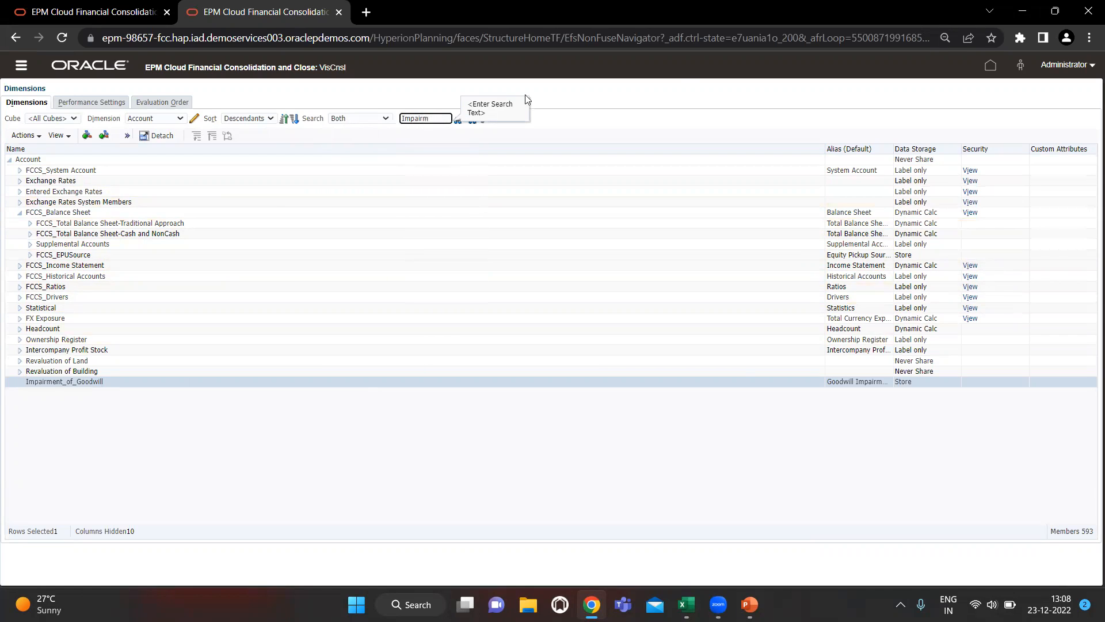
type("enen")
left_click(458, 121)
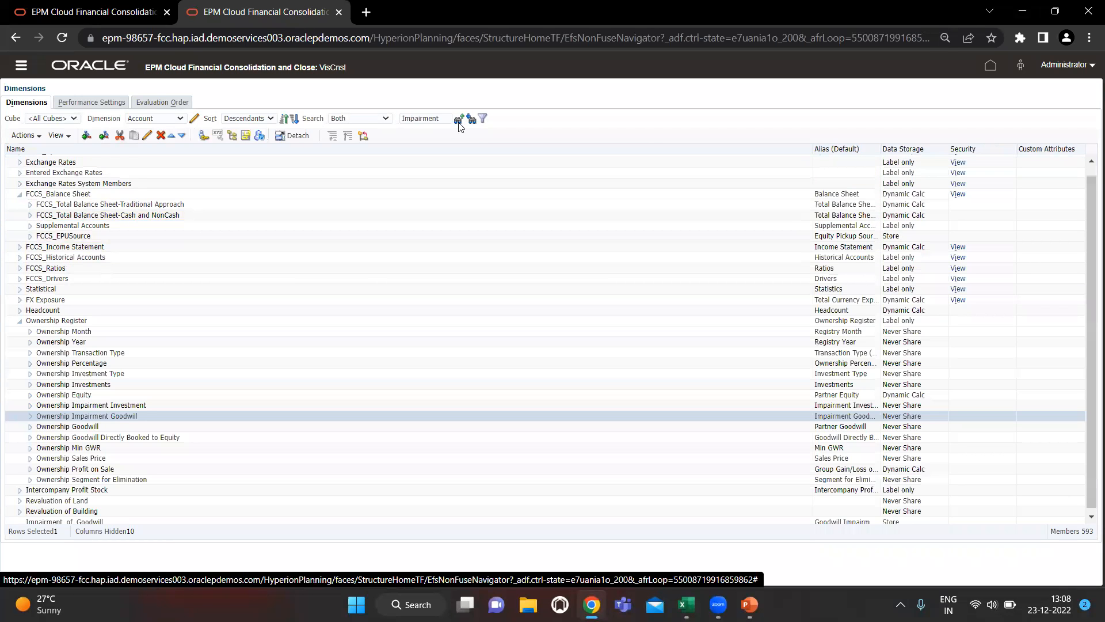
left_click(459, 122)
left_click(458, 122)
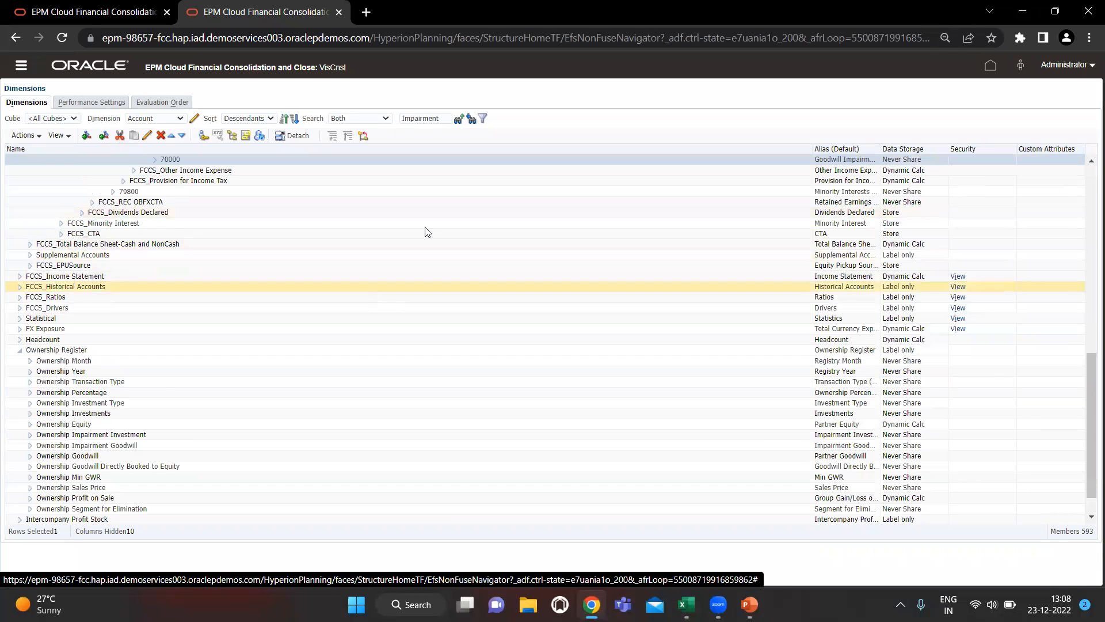
Step: Show the parent hierarchy of member 70000 and widen the Alias (Default) column to display the full aliases
scroll(483, 247, "up", 5)
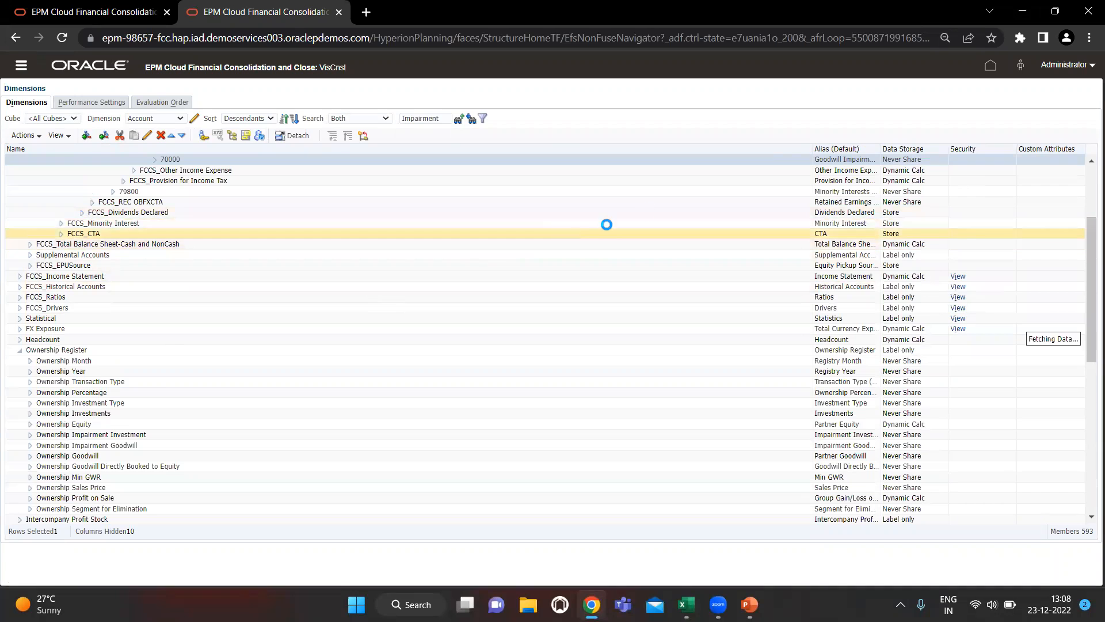
scroll(637, 283, "down", 1)
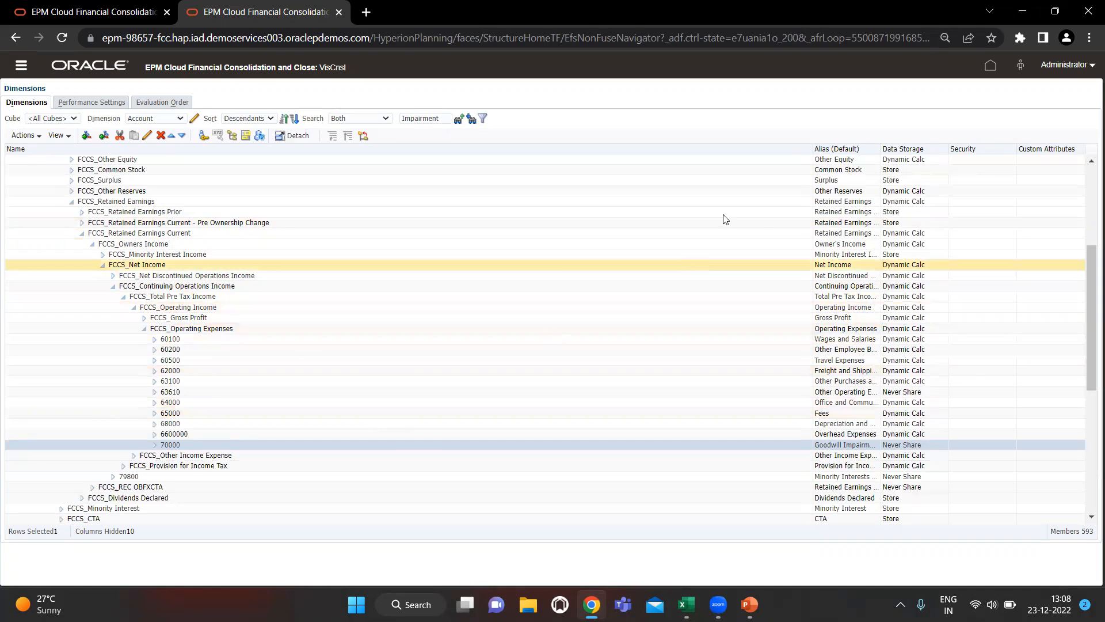
left_click_drag(813, 149, 571, 149)
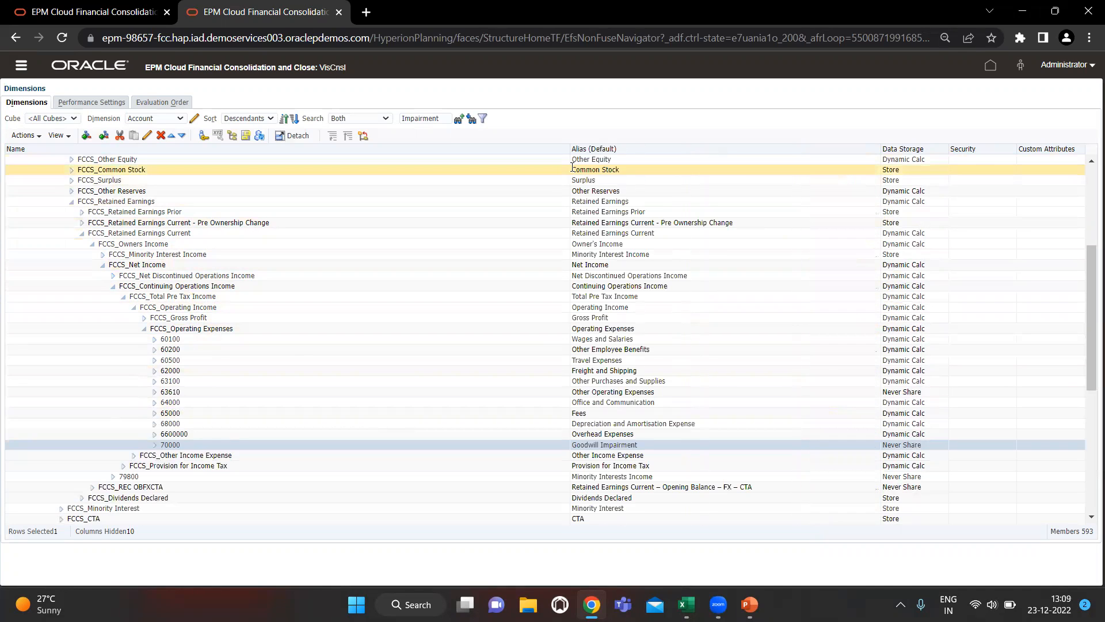
Step: Review the member properties of account 70000, close them without saving, and return to its place under FCCS_Operating Expenses
left_click(145, 135)
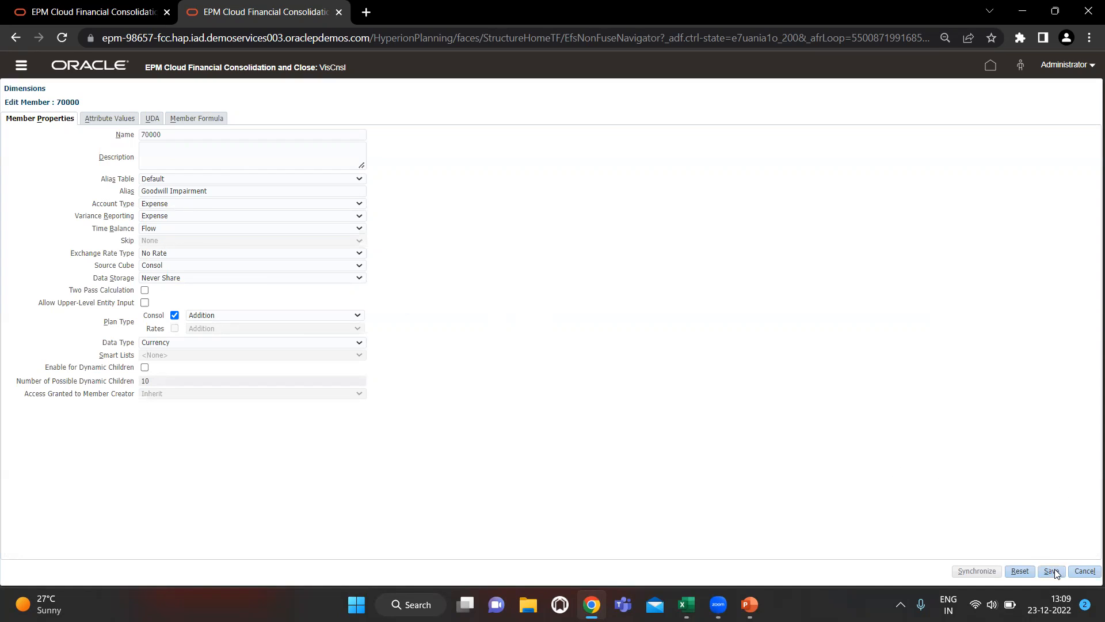
left_click(1083, 572)
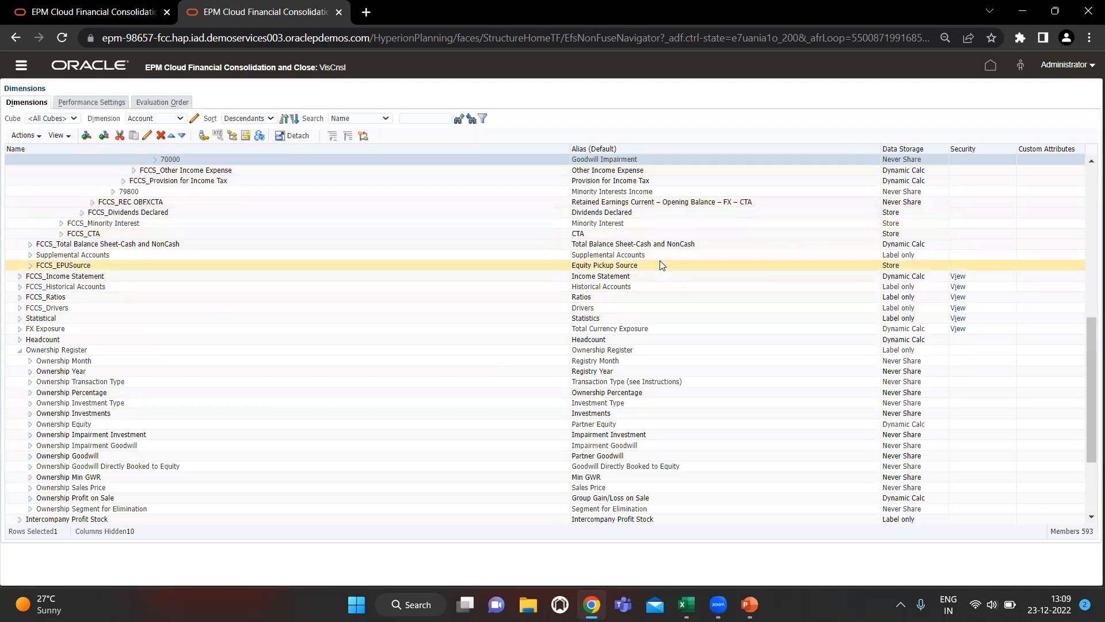
scroll(523, 206, "up", 4)
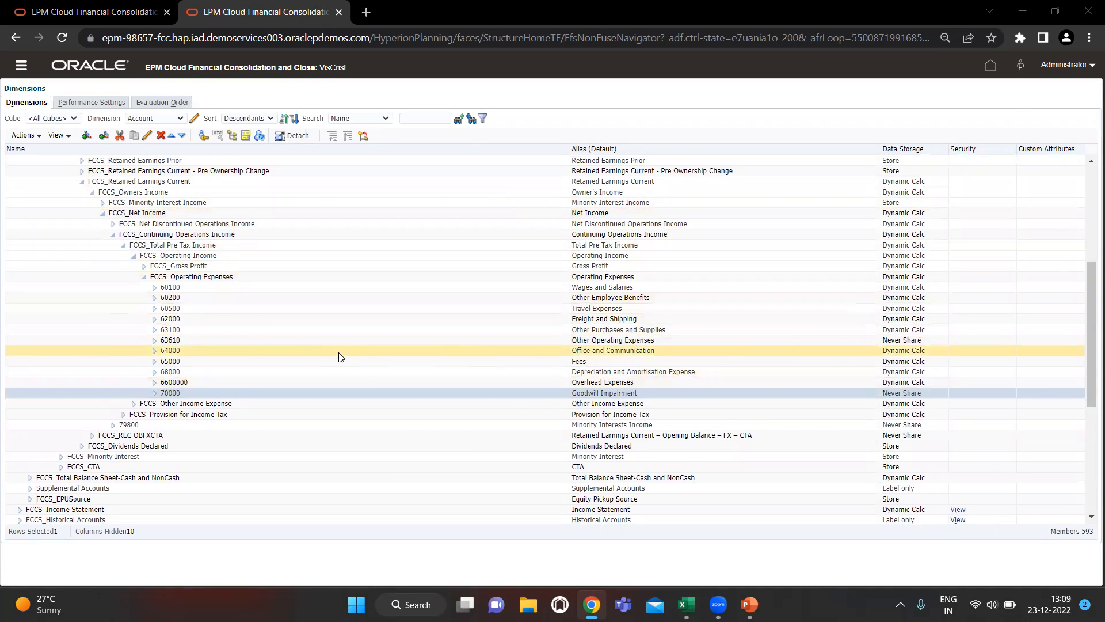
Step: Switch to the Goodwill Impairment workbook in Excel, review the February calculations and journal entries, and return to the Dimensions page
key("alt+Tab")
key("alt+shift+Tab")
key("alt+Tab")
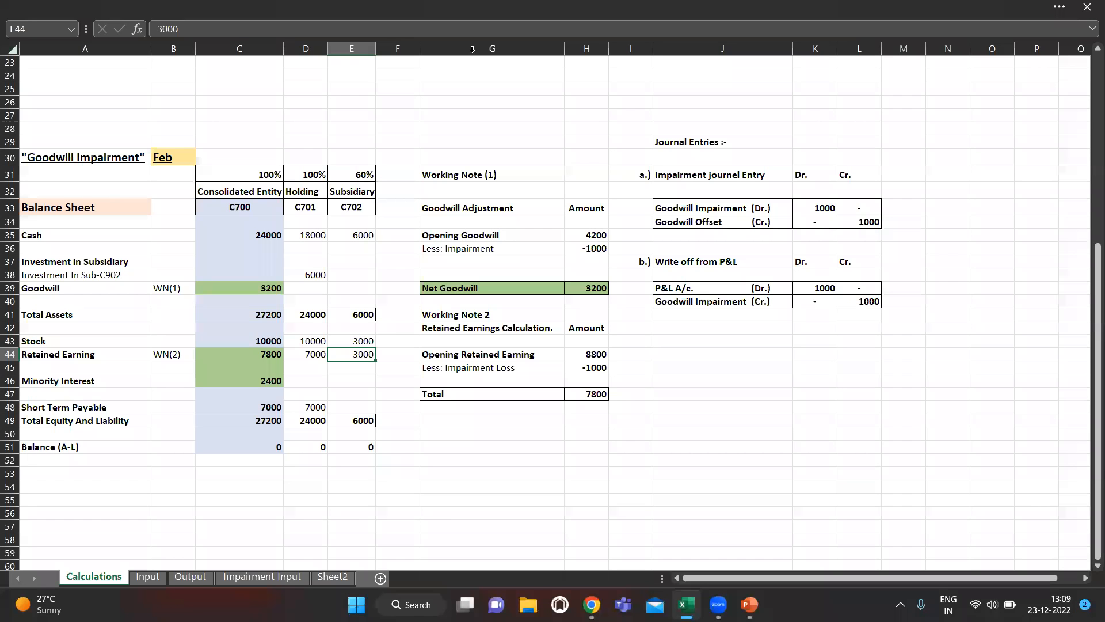
key("alt+Tab")
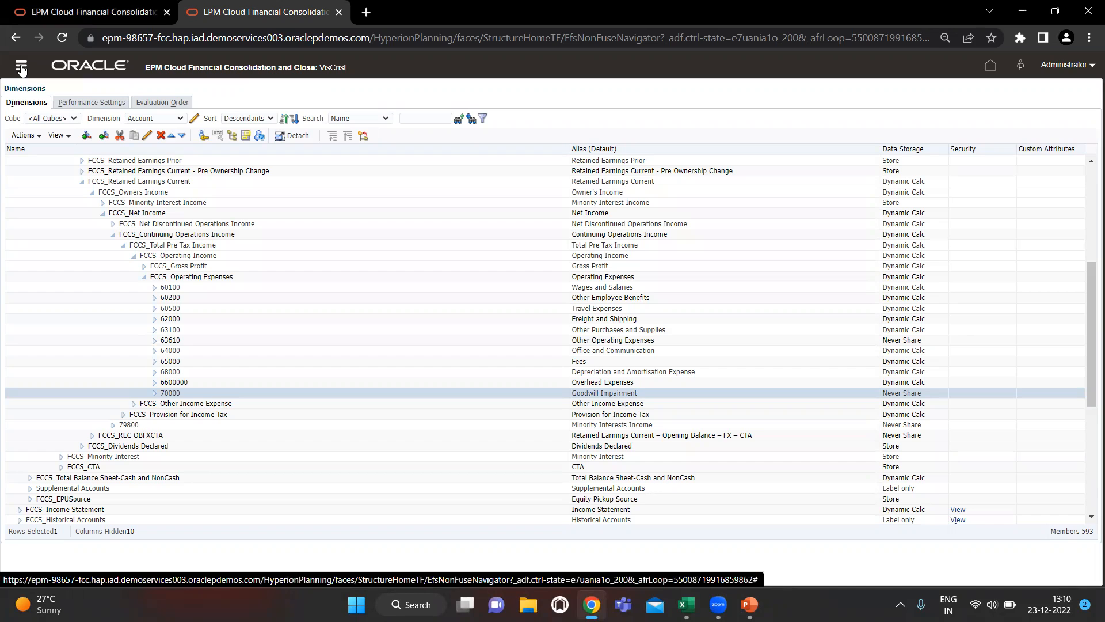
Step: Open the Consolidation page in place of Dimensions, and return to the browser tab holding the Impairment of Goodwill rule
left_click(21, 65)
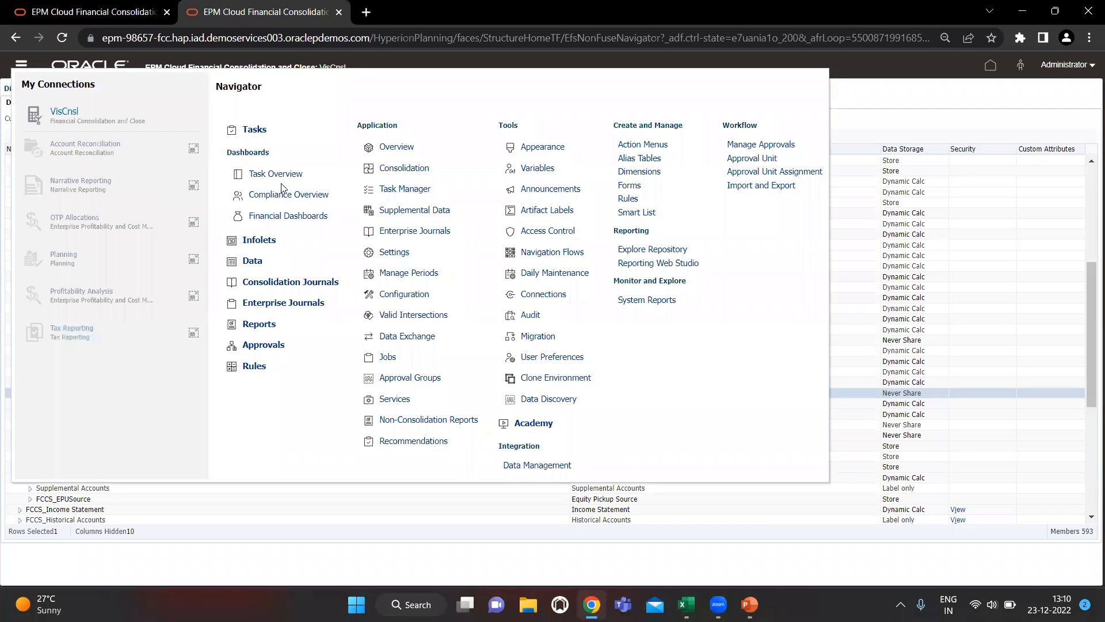
left_click(389, 170)
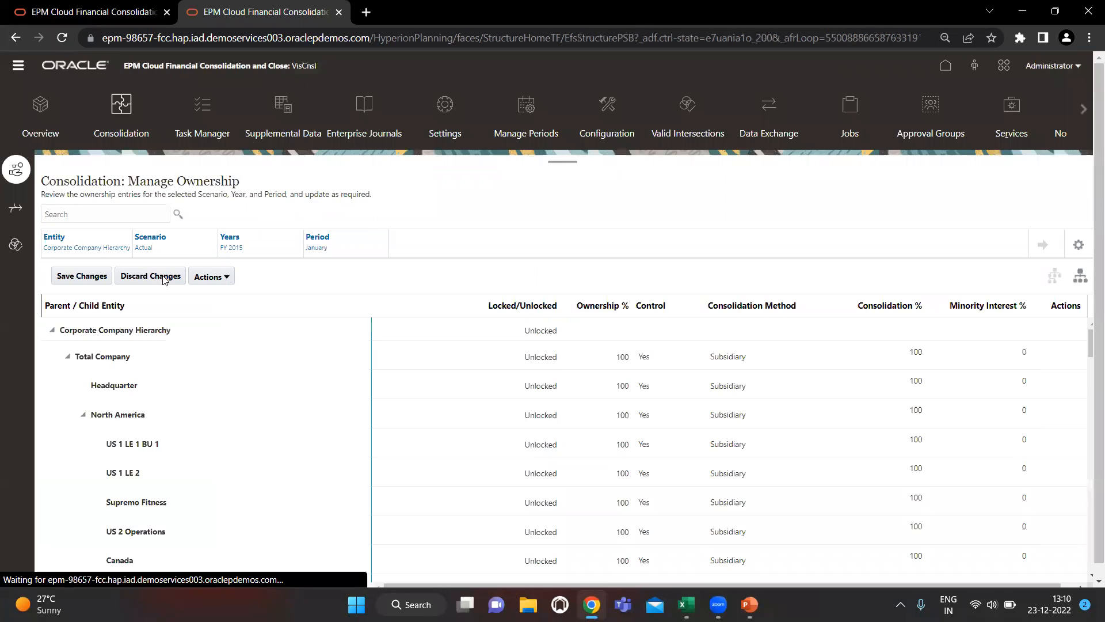
left_click(73, 7)
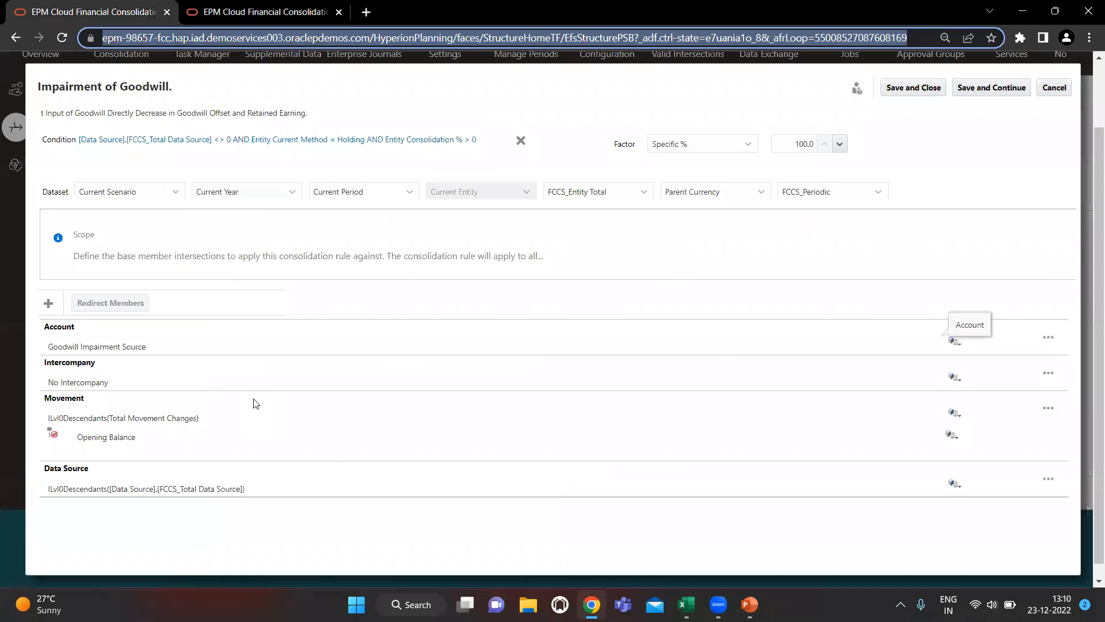
Step: Review the rule's Account, Intercompany and Movement scope and the dimensions available to add, and save and close the Impairment of Goodwill rule
scroll(256, 404, "down", 1)
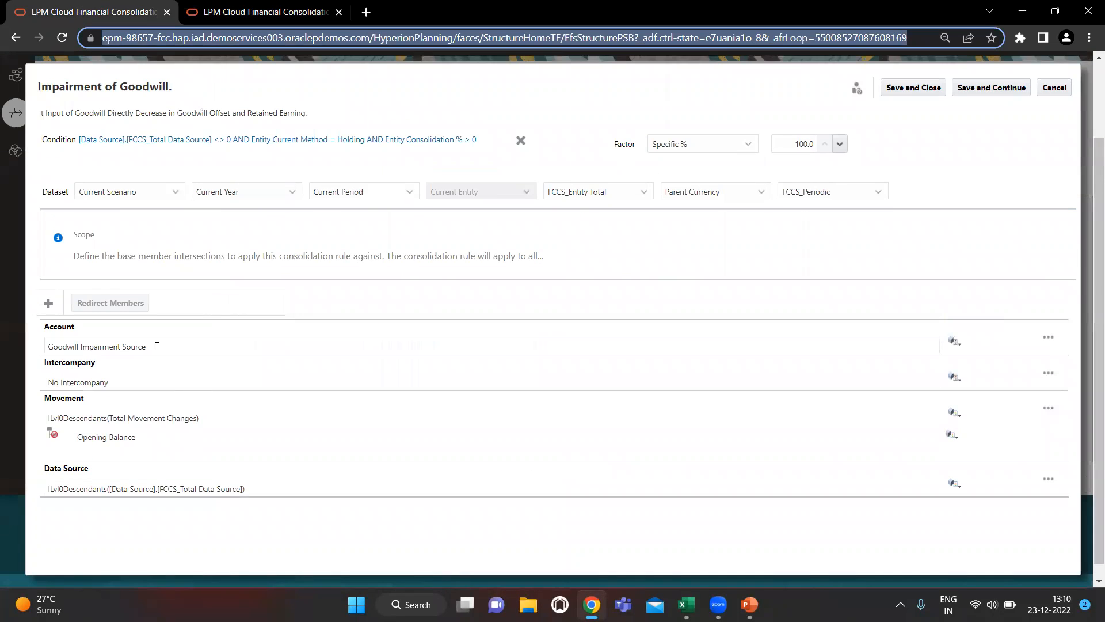
left_click(156, 347)
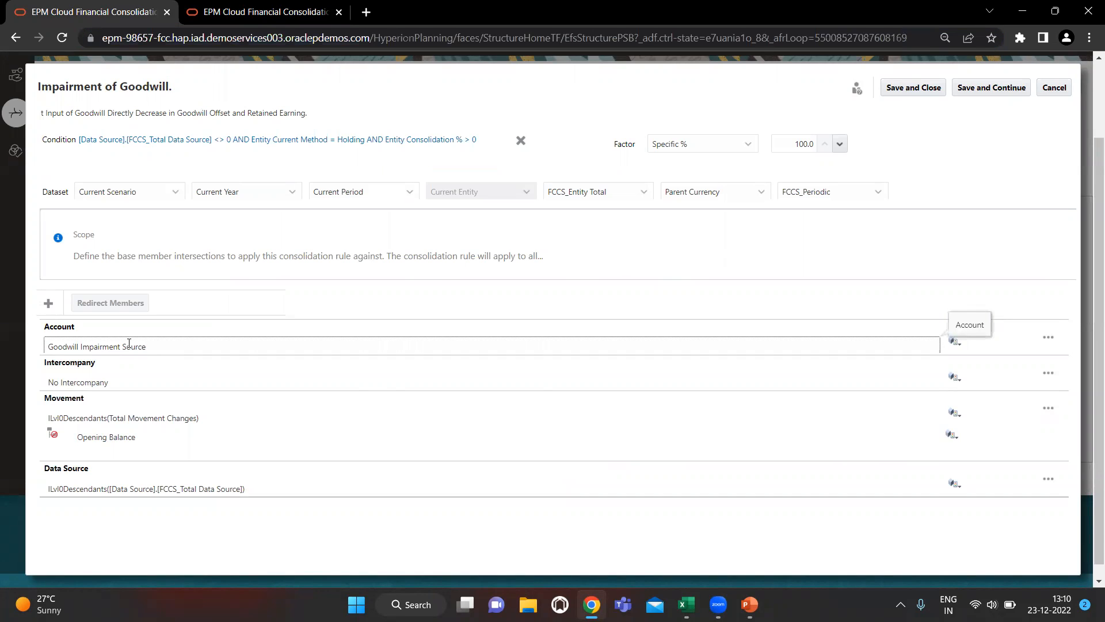
left_click(109, 383)
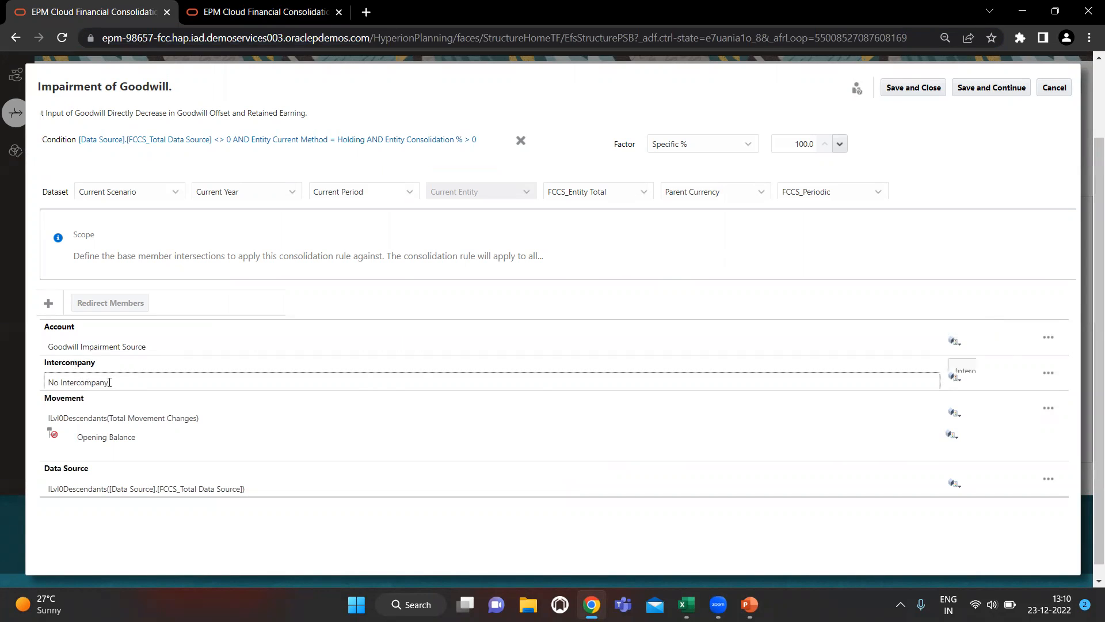
left_click(208, 416)
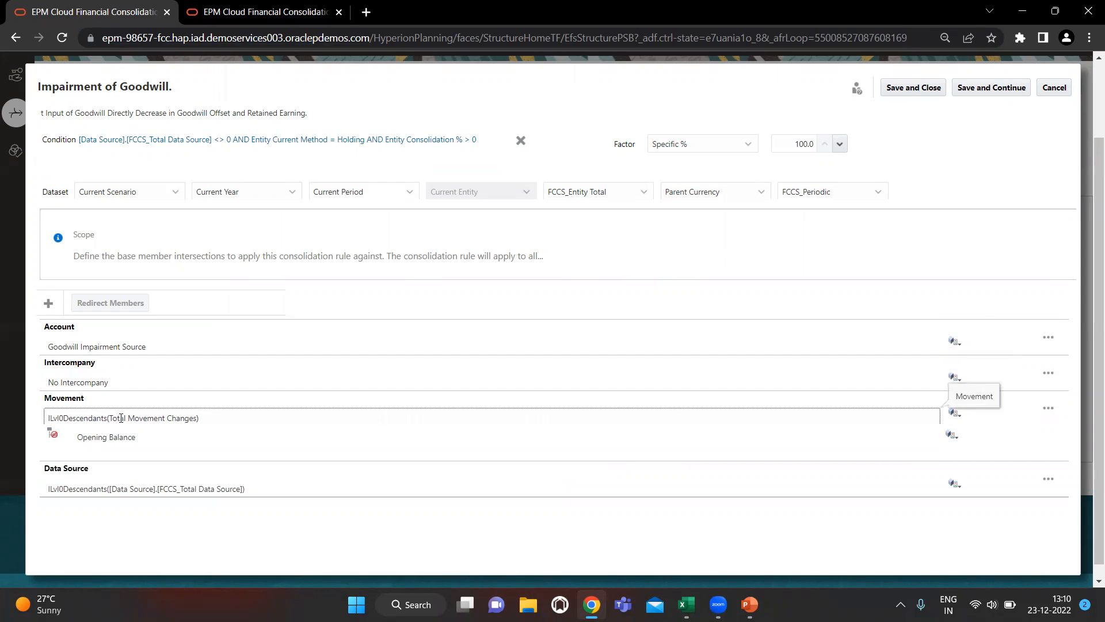
left_click(175, 438)
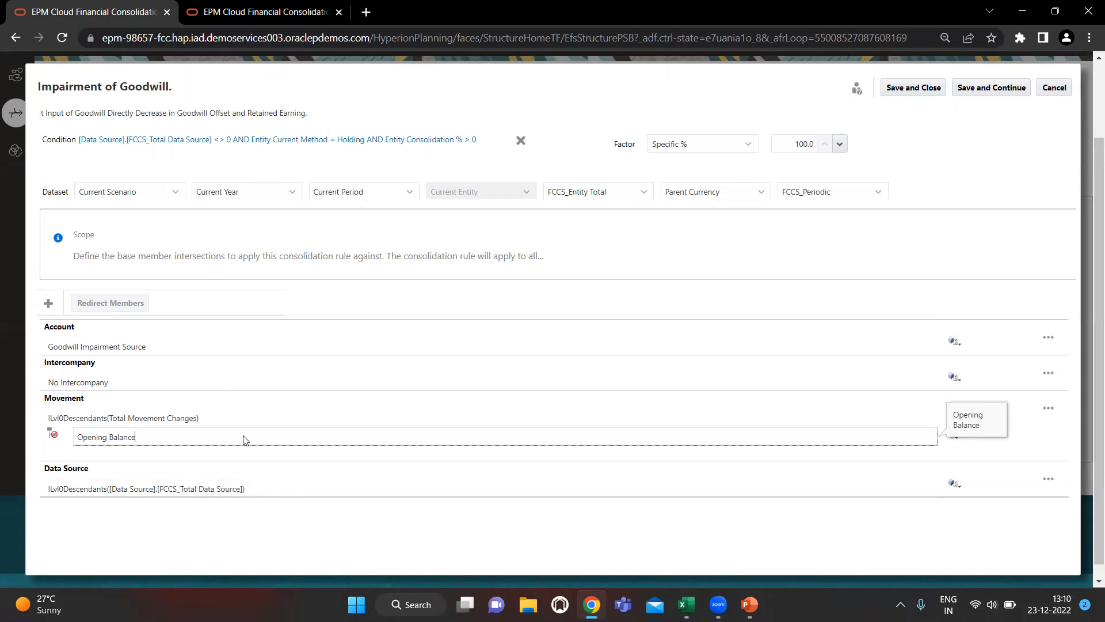
left_click(49, 303)
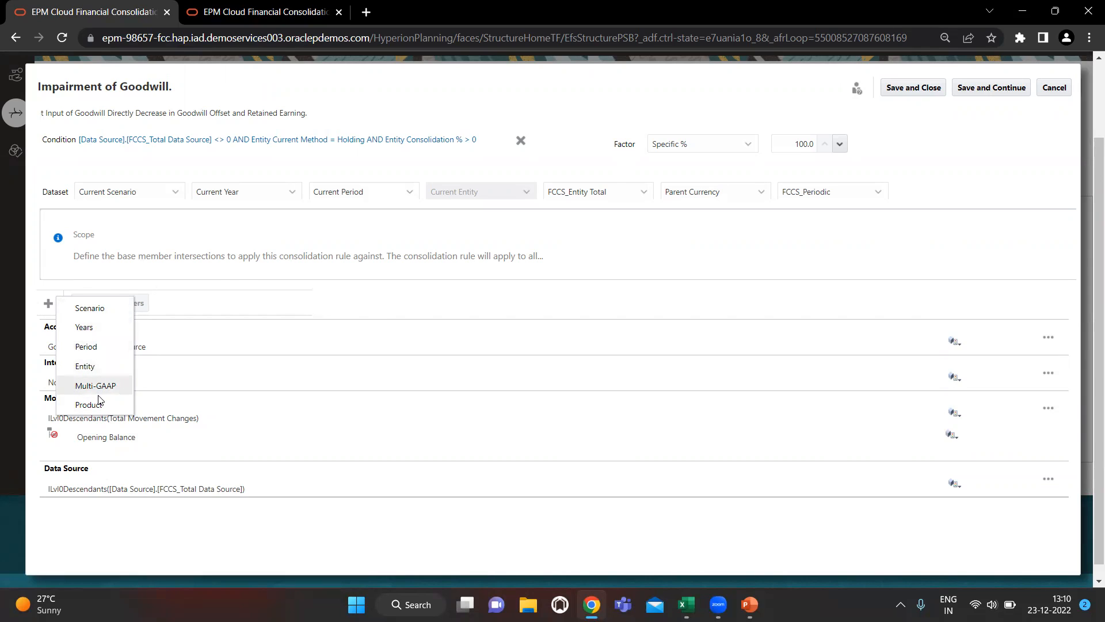
left_click(255, 271)
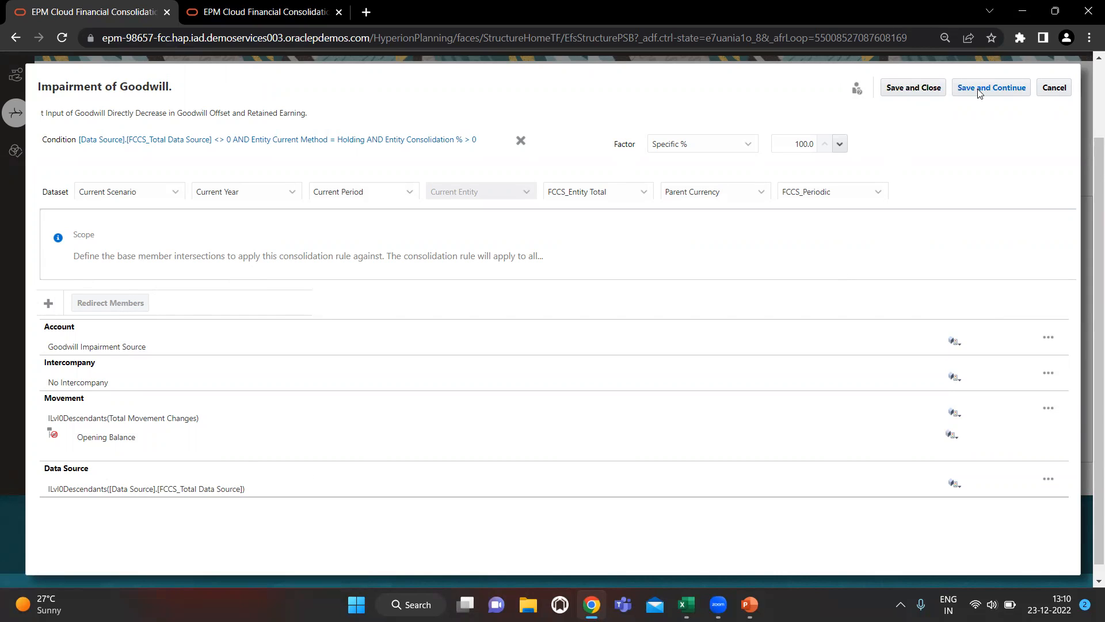
left_click(930, 92)
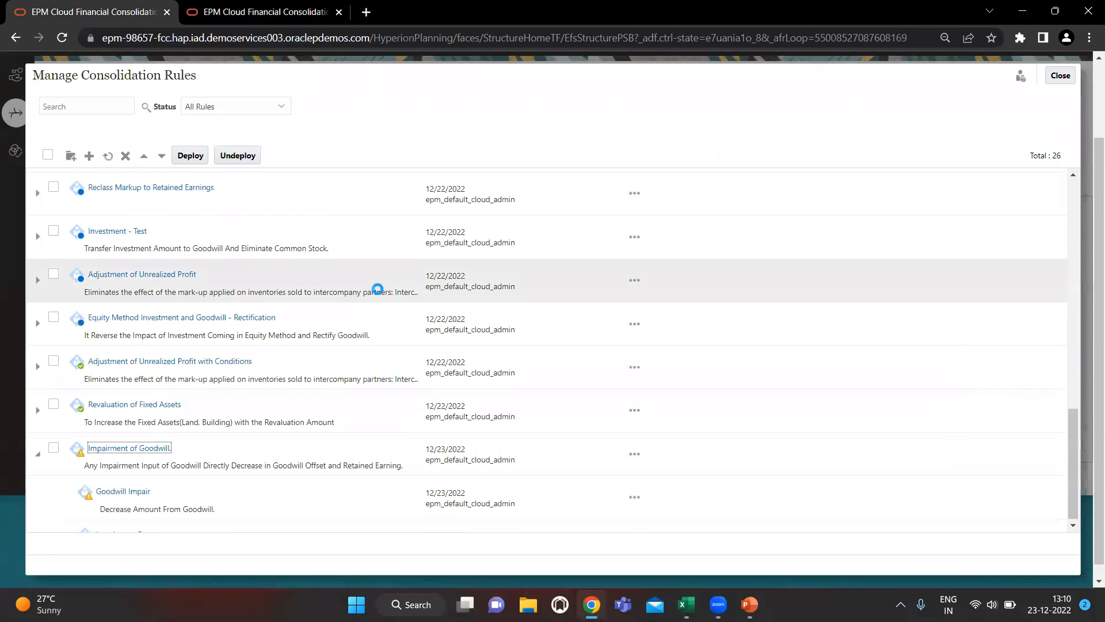
Step: Open the Goodwill Impair redirection under Impairment of Goodwill and review its source filter and target members
scroll(126, 483, "down", 1)
scroll(126, 484, "up", 1)
scroll(155, 474, "down", 1)
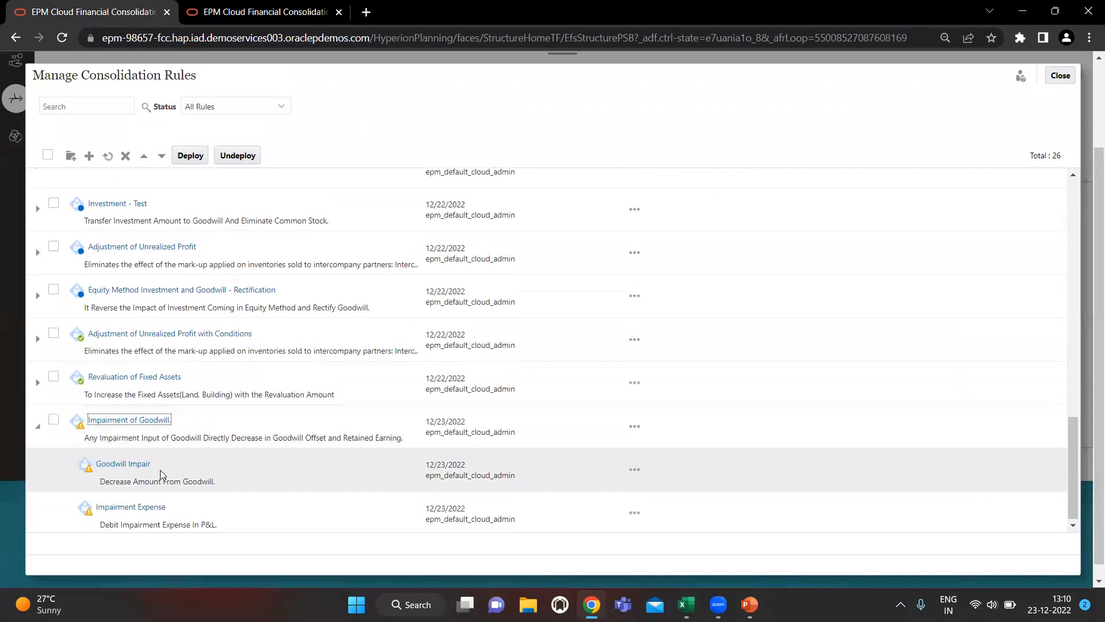
scroll(126, 461, "up", 1)
scroll(124, 459, "up", 1)
left_click(122, 480)
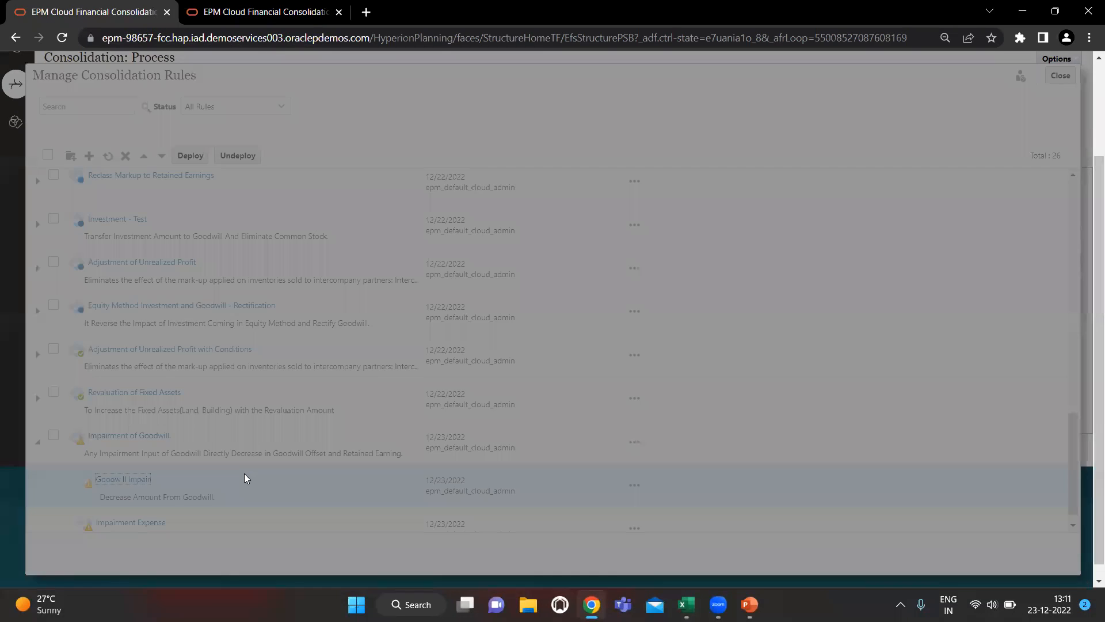
scroll(334, 347, "down", 1)
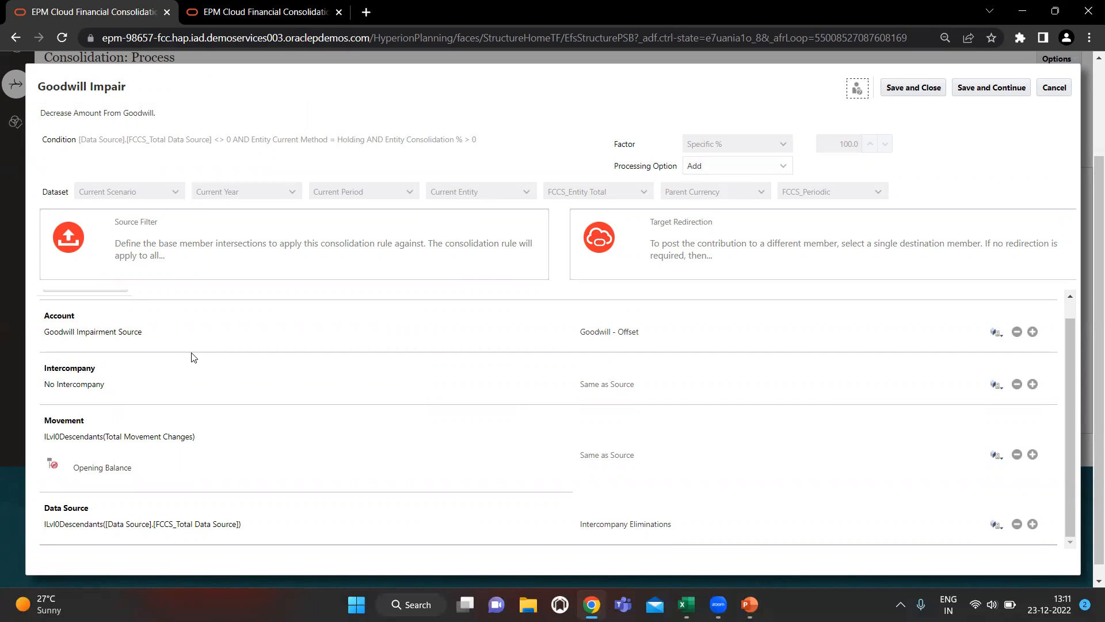
scroll(201, 342, "up", 1)
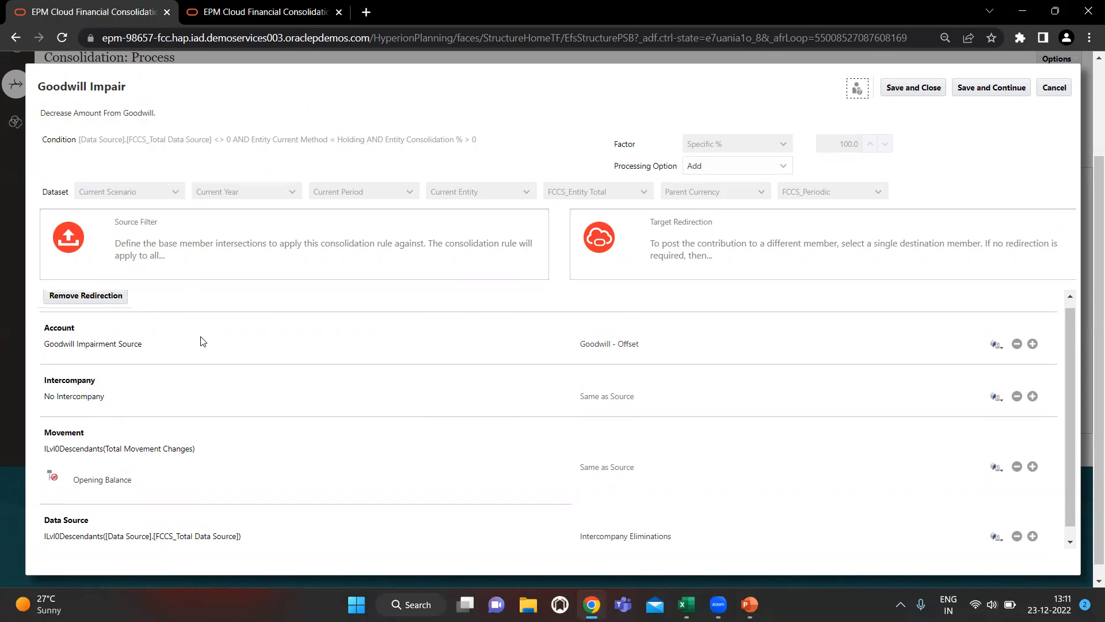
scroll(190, 350, "up", 1)
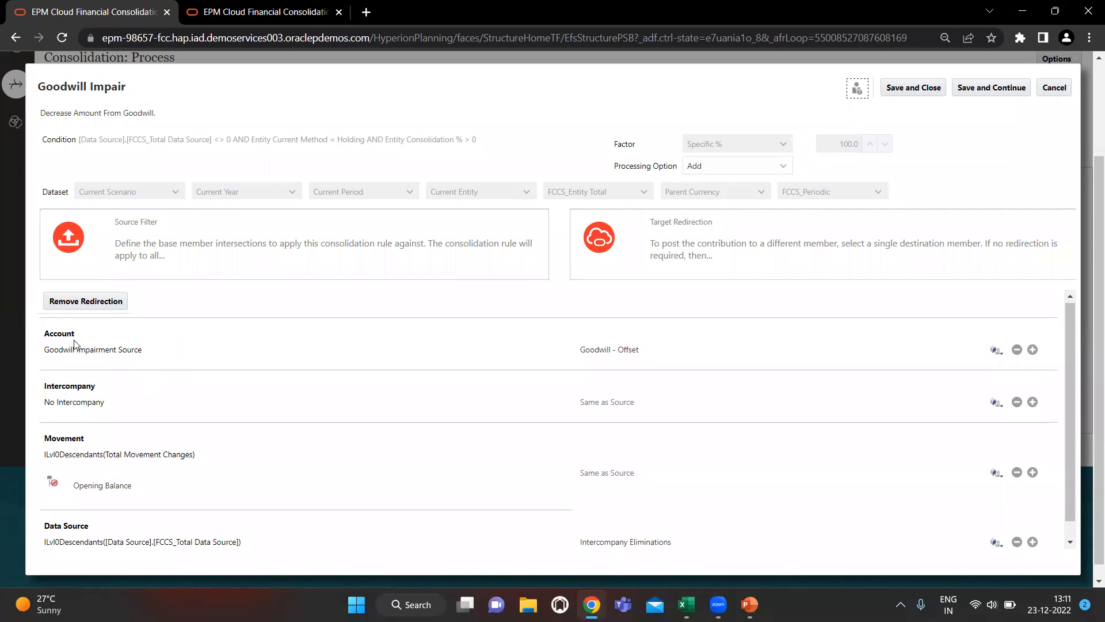
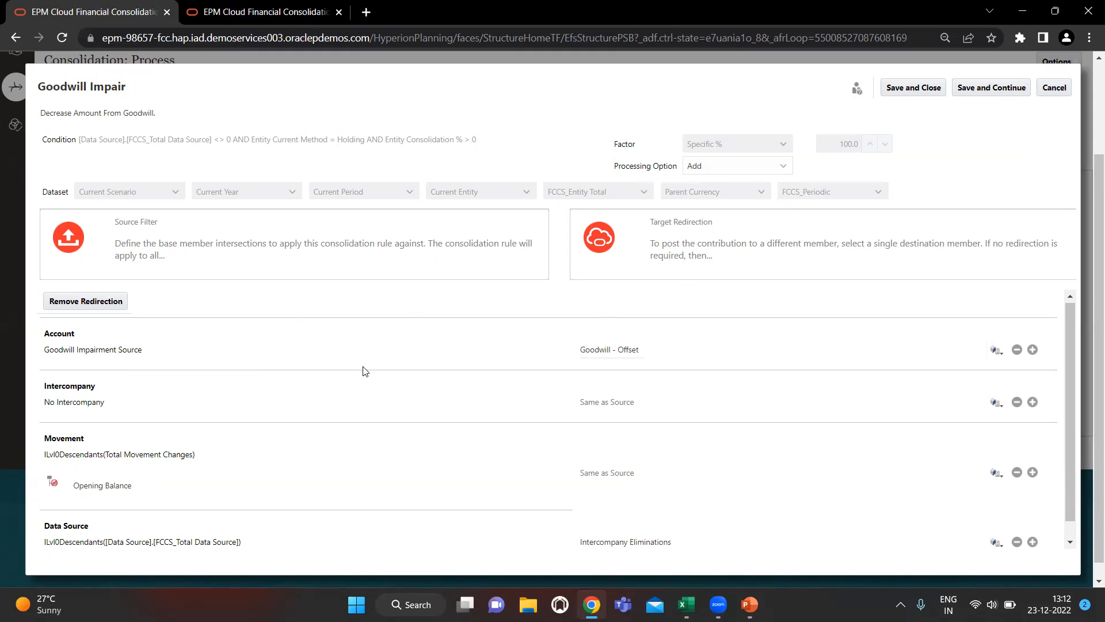
Step: Check the Intercompany Eliminations data source target of Goodwill Impair, and save and close the redirection
scroll(334, 444, "down", 1)
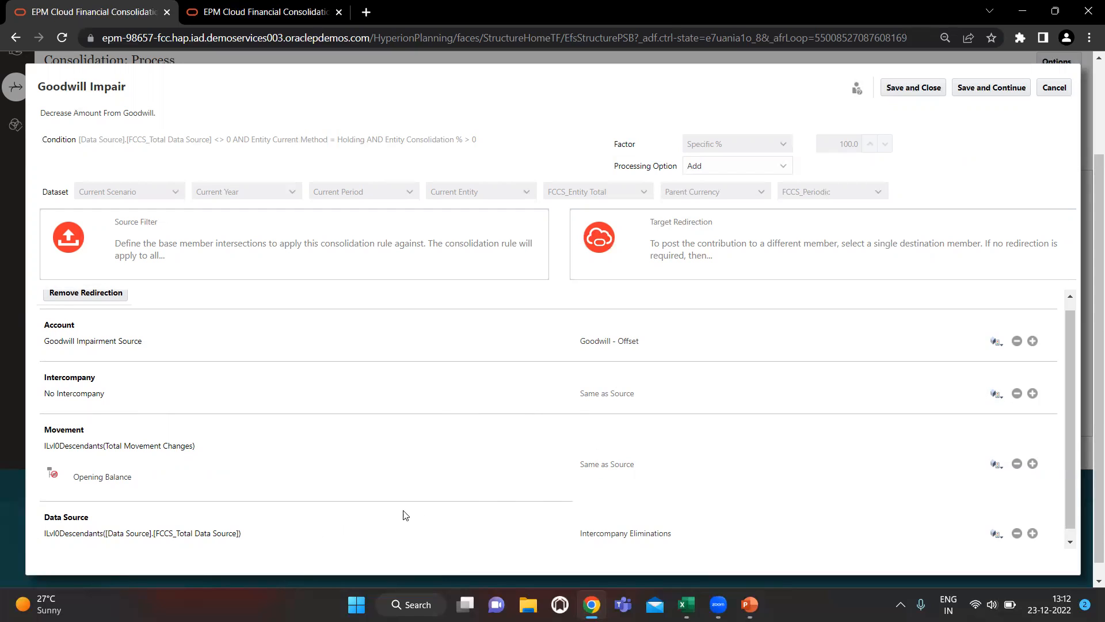
left_click(678, 536)
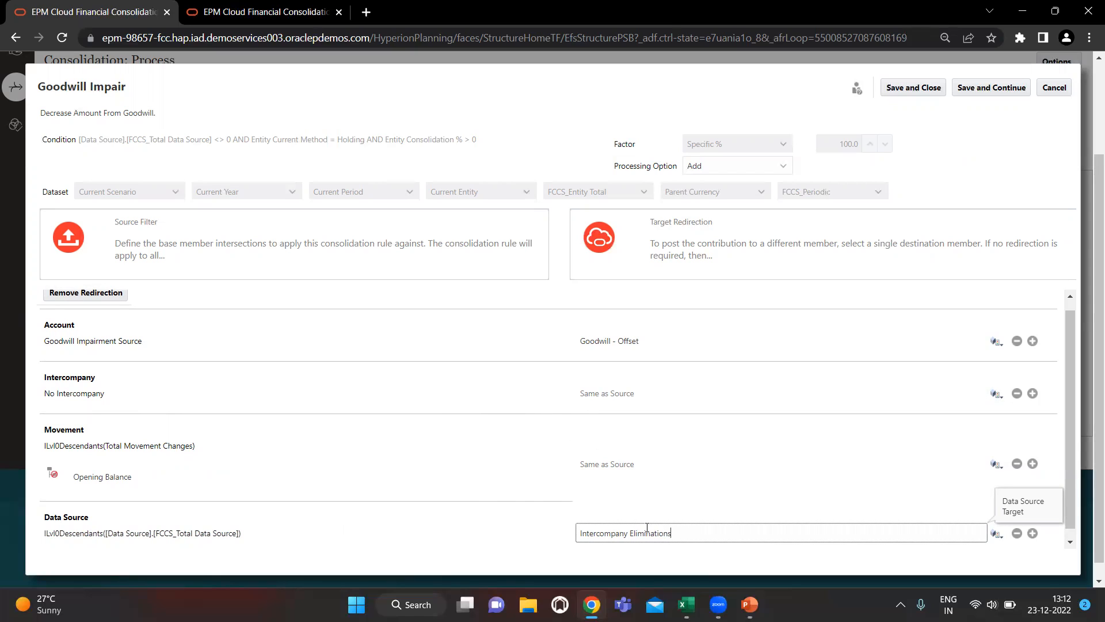
left_click_drag(670, 533, 563, 530)
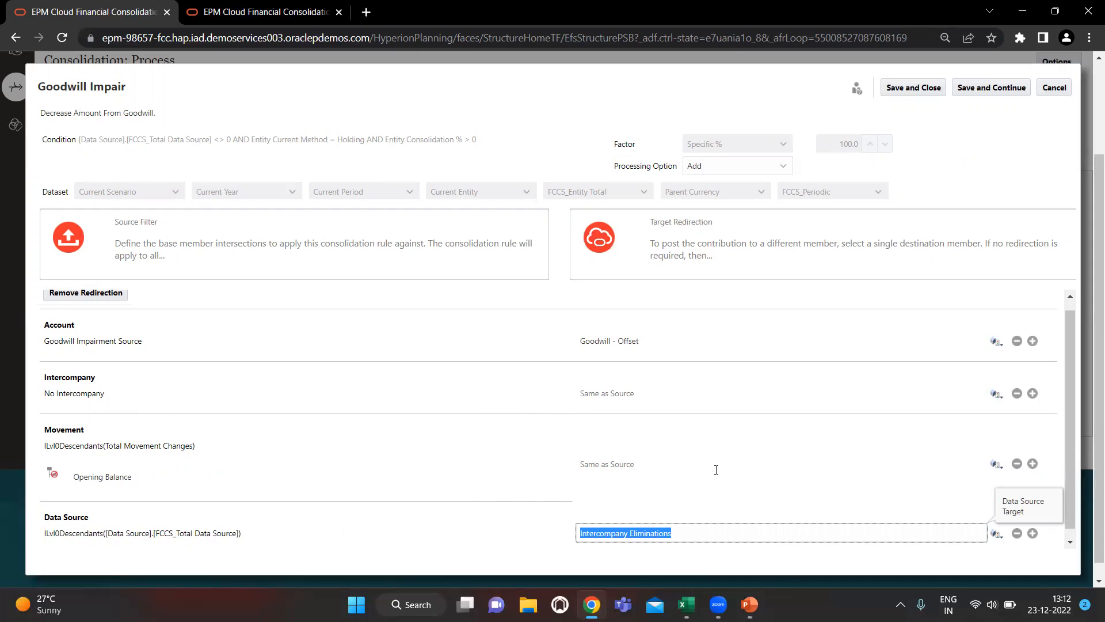
left_click(591, 555)
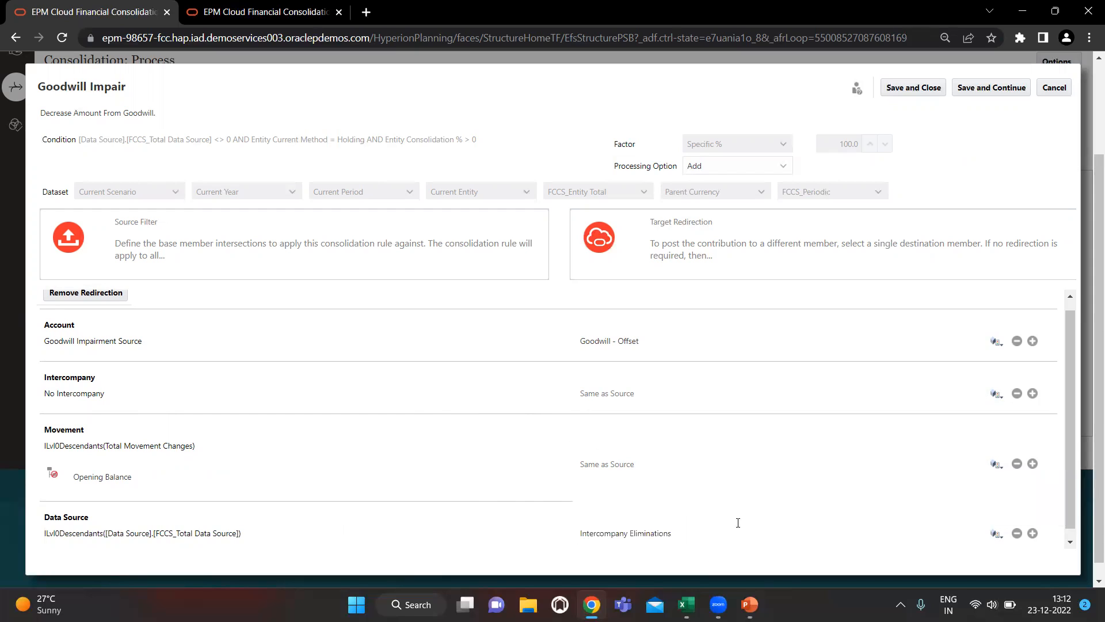
scroll(736, 515, "up", 1)
left_click(926, 88)
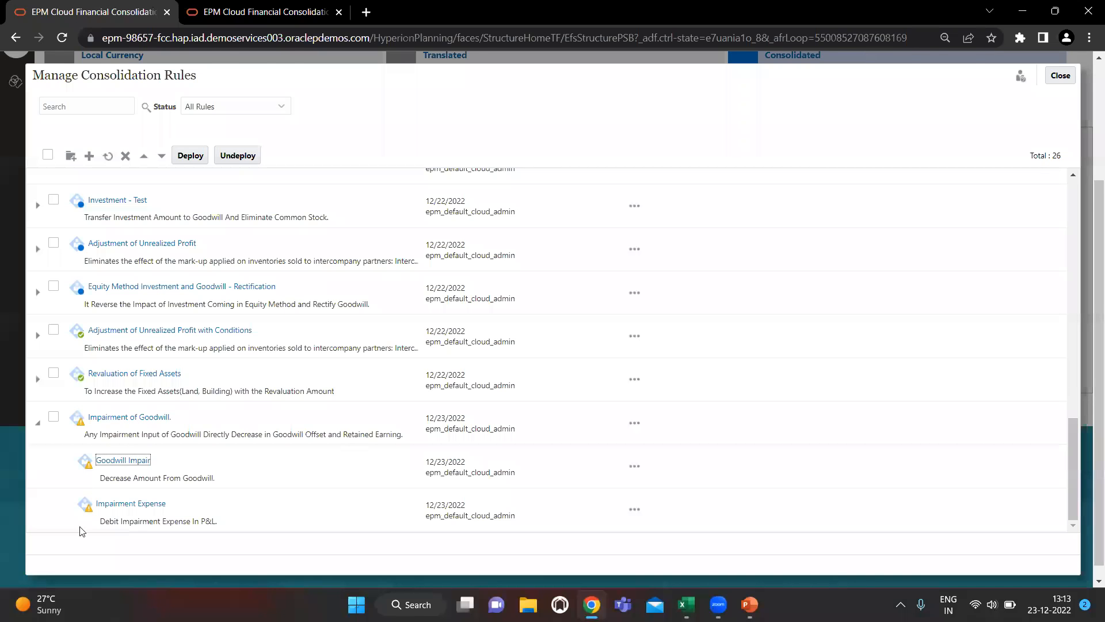
Step: Open the Impairment Expense redirection, review its description and its Account and Data Source targets, and save and close it
left_click(142, 510)
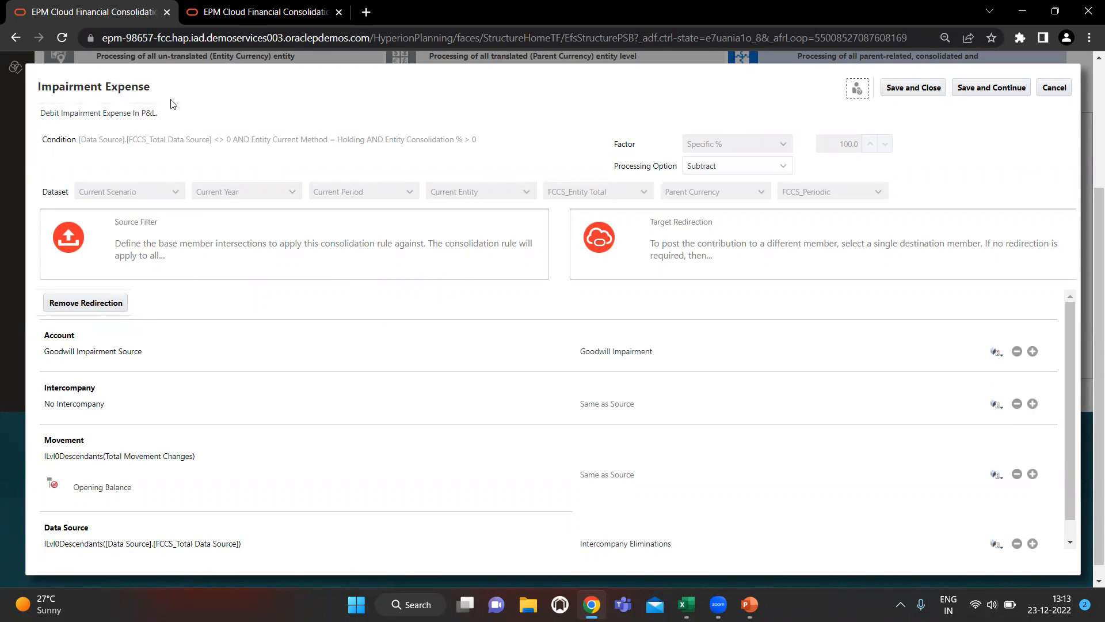
left_click(67, 116)
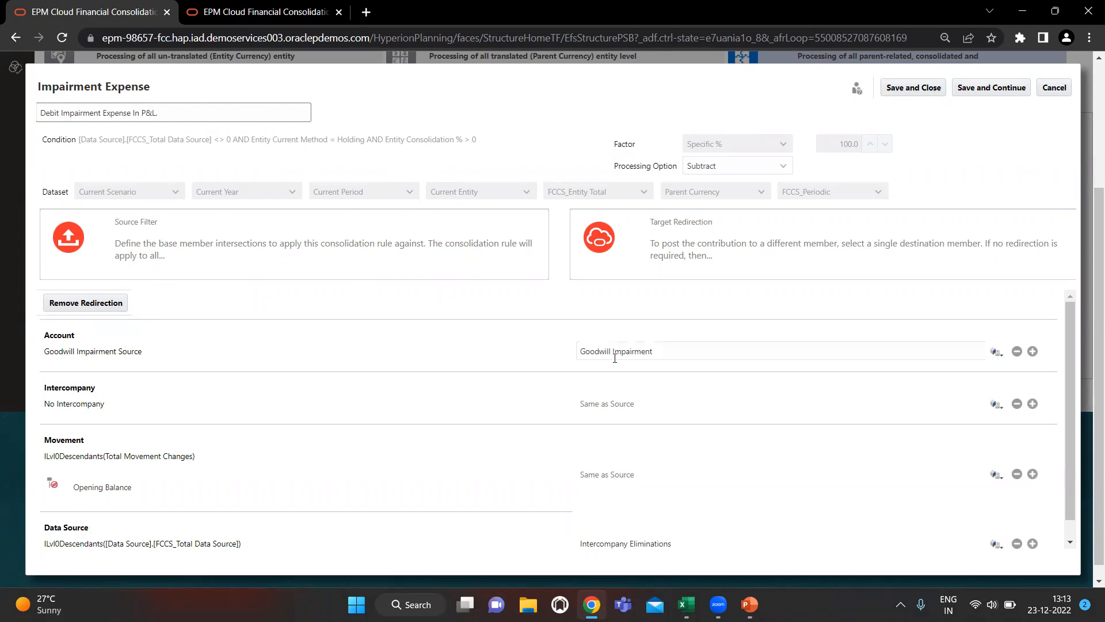
left_click(653, 350)
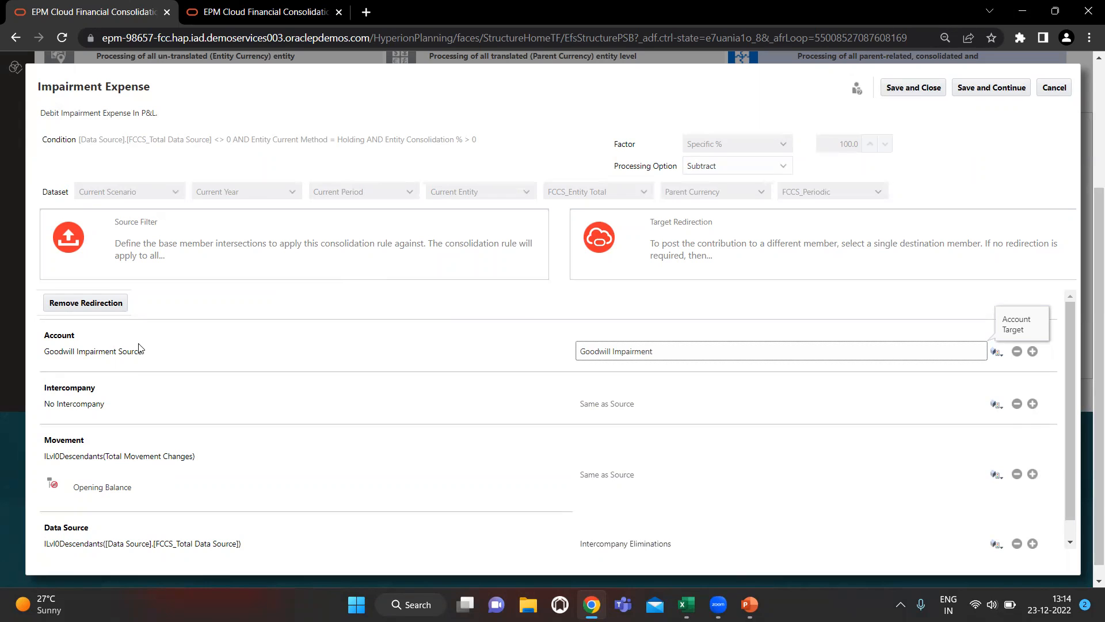
scroll(116, 409, "down", 1)
scroll(117, 408, "down", 1)
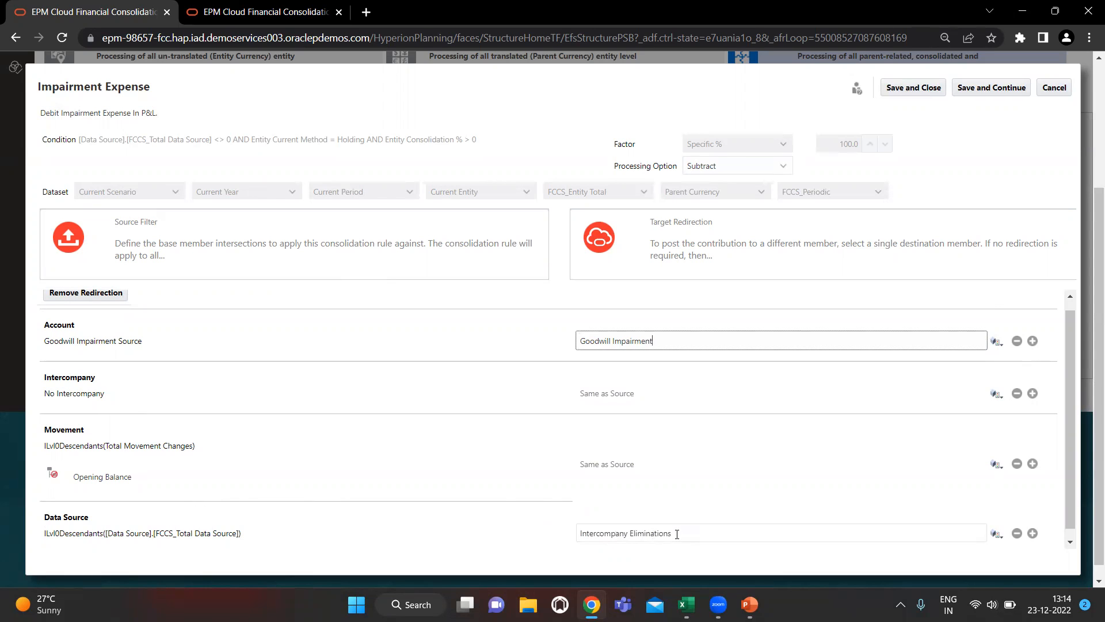
scroll(671, 489, "down", 1)
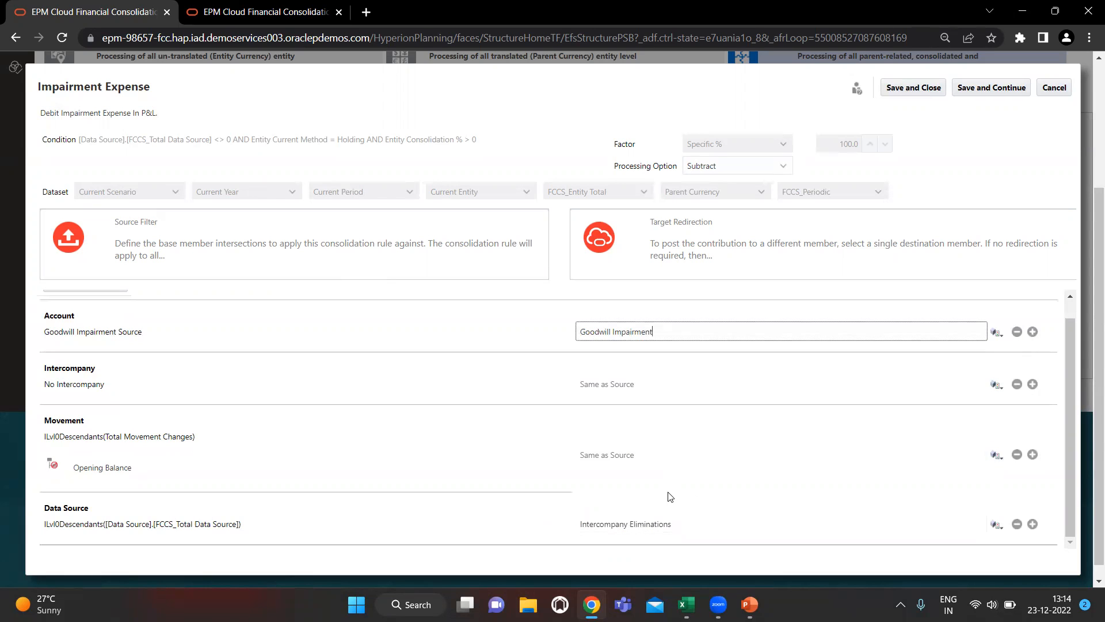
left_click(685, 526)
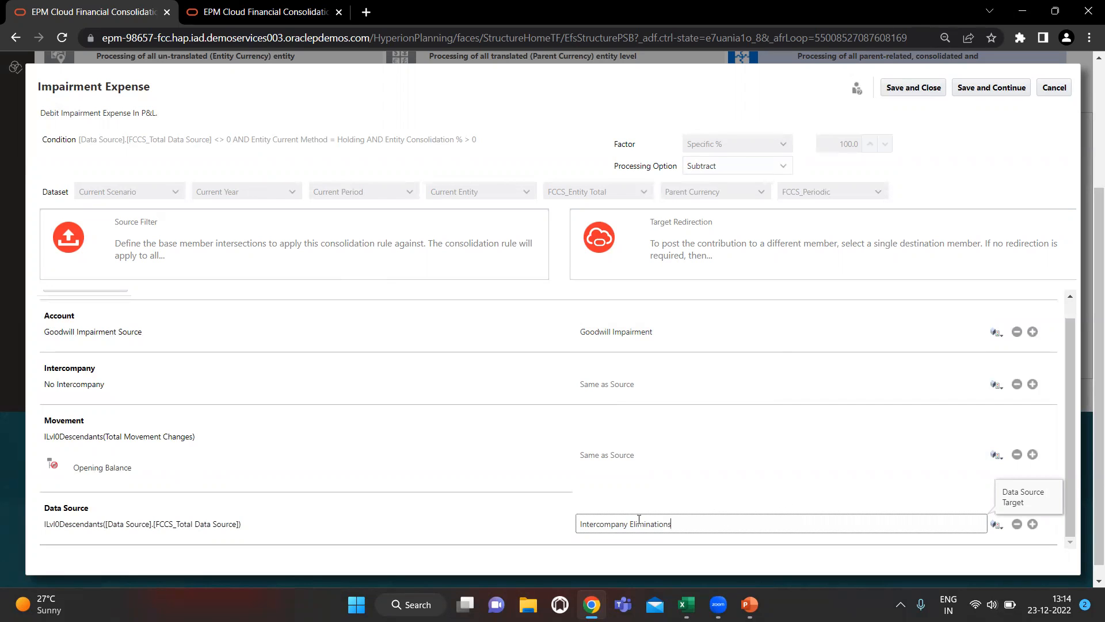
left_click(779, 507)
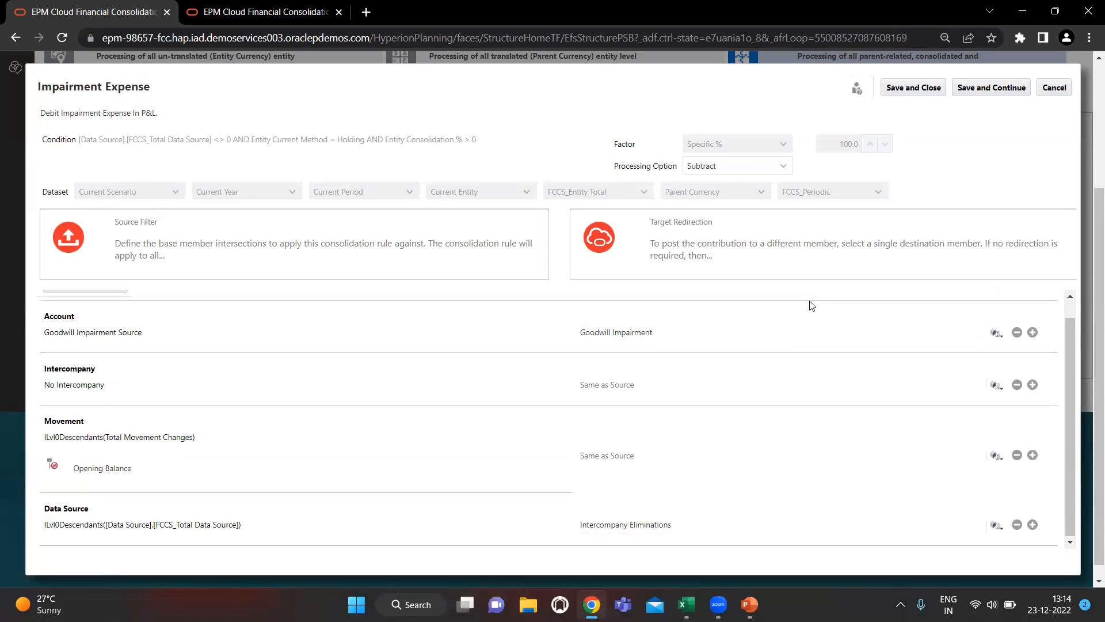
left_click(926, 91)
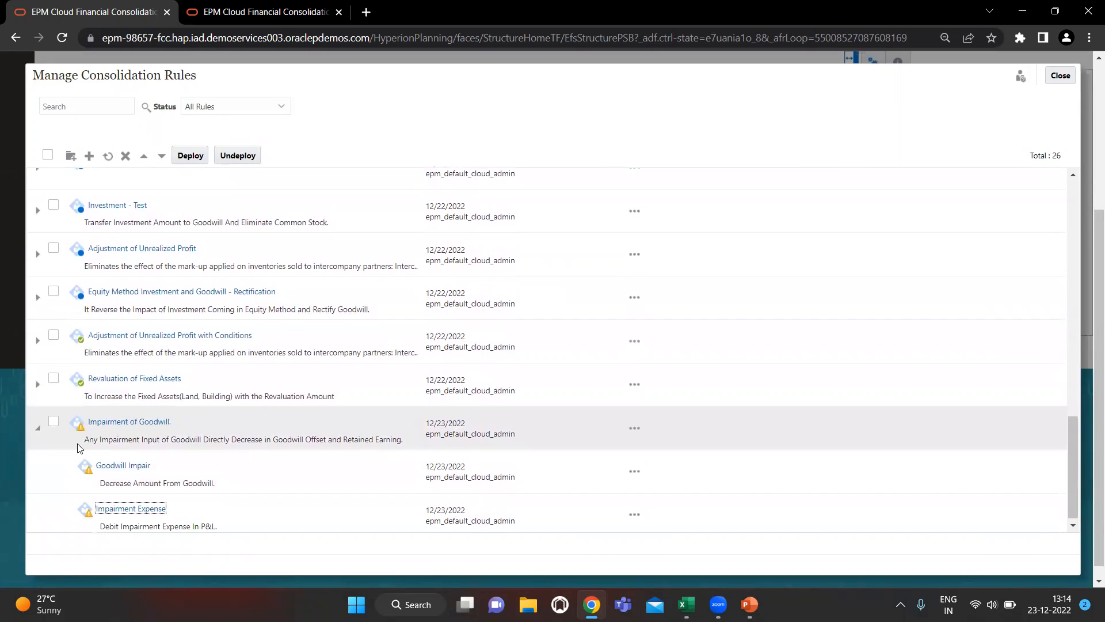
Step: Deploy the Impairment of Goodwill consolidation rule and acknowledge the completion message
left_click(53, 420)
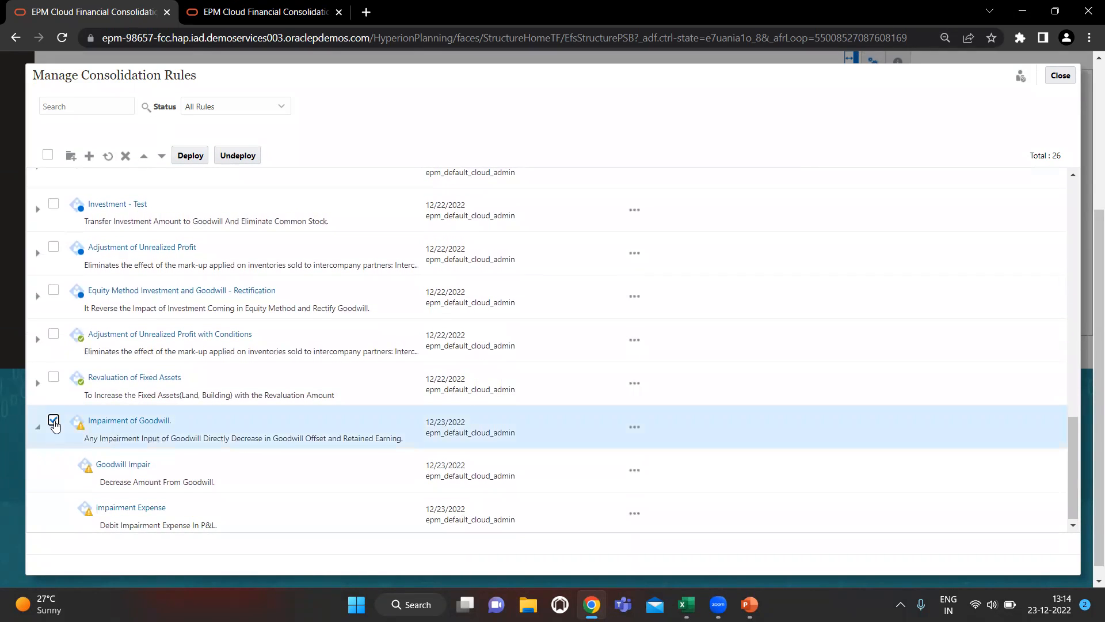
left_click(190, 156)
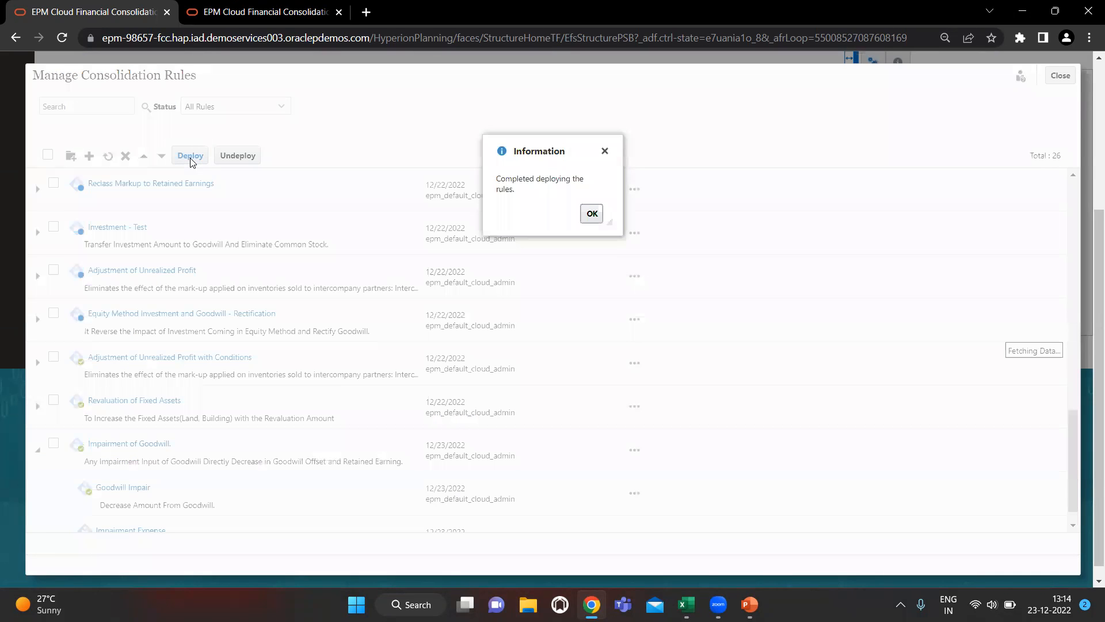
left_click(592, 213)
Step: Switch to the Excel workbook, show the Impairment Input sheet, and move the POV box clear of the data grid
key("alt+Tab")
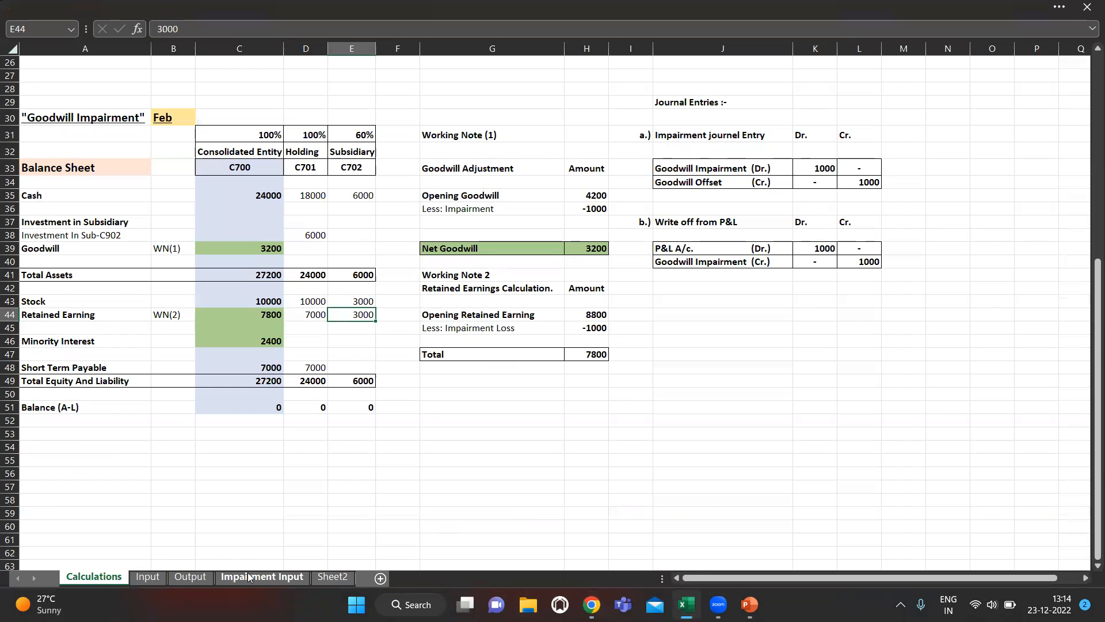
left_click(249, 577)
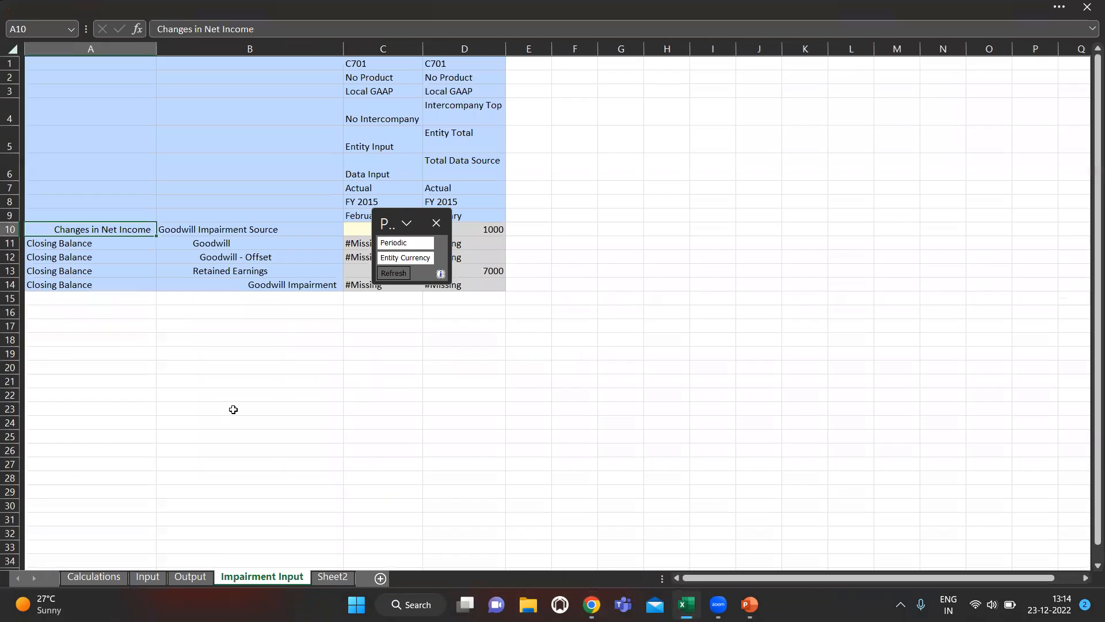
left_click_drag(385, 223, 602, 199)
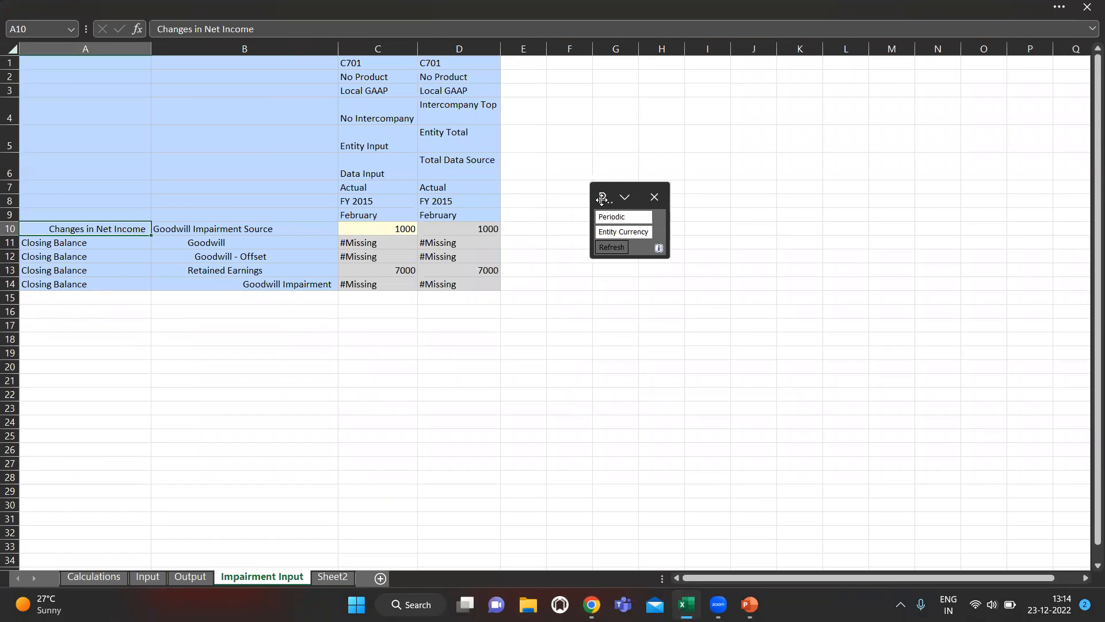
Step: Examine the dimension members that define the C701 input column in cells C1:C9, from entity down to period
left_click(395, 67)
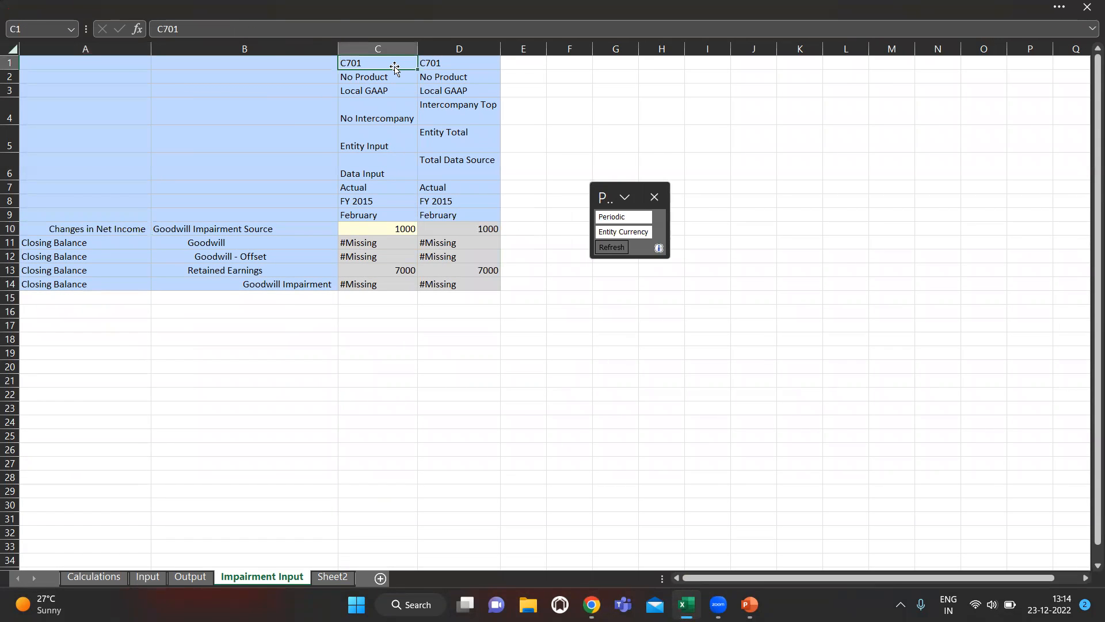
mouse_move(395, 67)
left_mouse_down()
mouse_move(395, 115)
mouse_move(394, 77)
left_mouse_up()
key("shift+Down")
key("shift+Down")
key("shift+Down")
key("shift+Down")
key("shift+Down")
key("shift+Down")
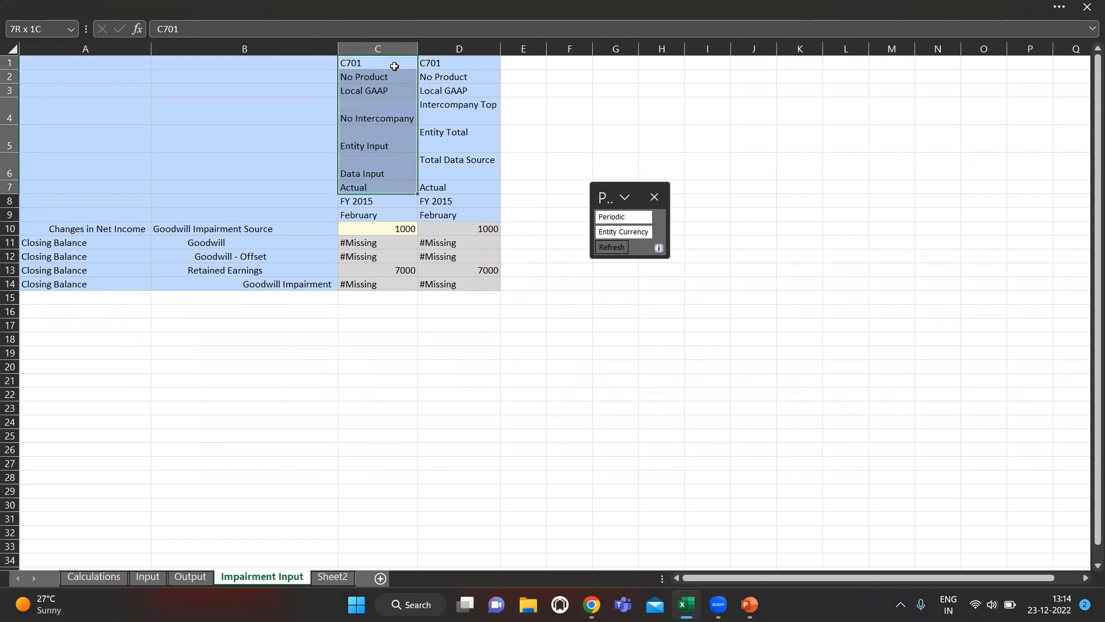
key("shift+Down")
left_click(395, 67)
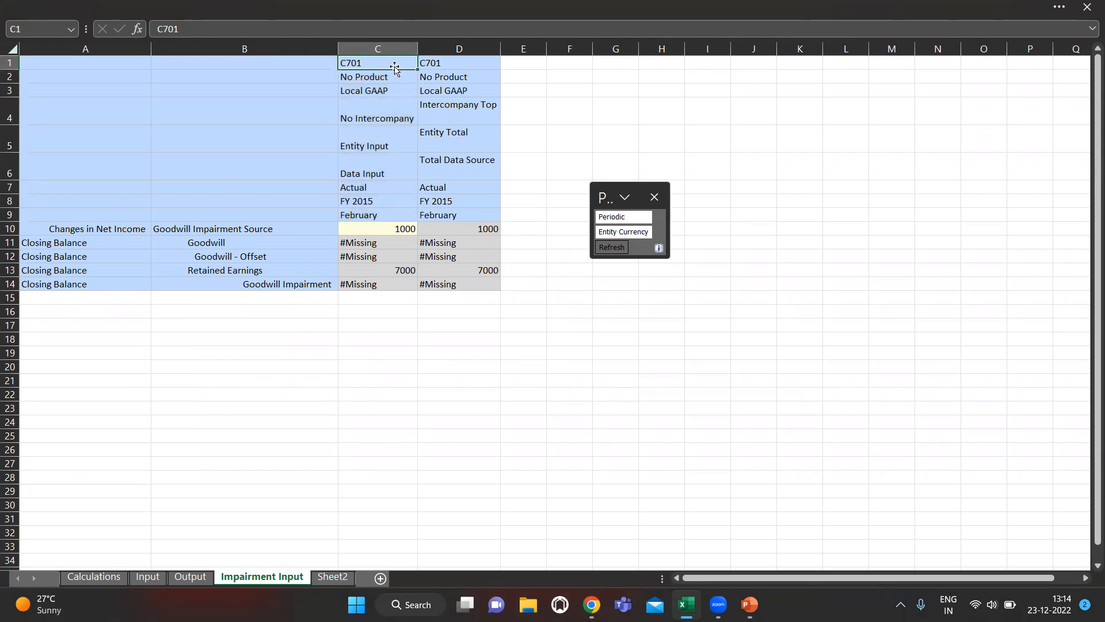
key("shift+Down")
key("shift+Down")
key("shift+Down")
key("shift+Down")
key("shift+Down")
key("shift+Down")
key("shift+Down")
key("shift+Down")
key("shift+Down")
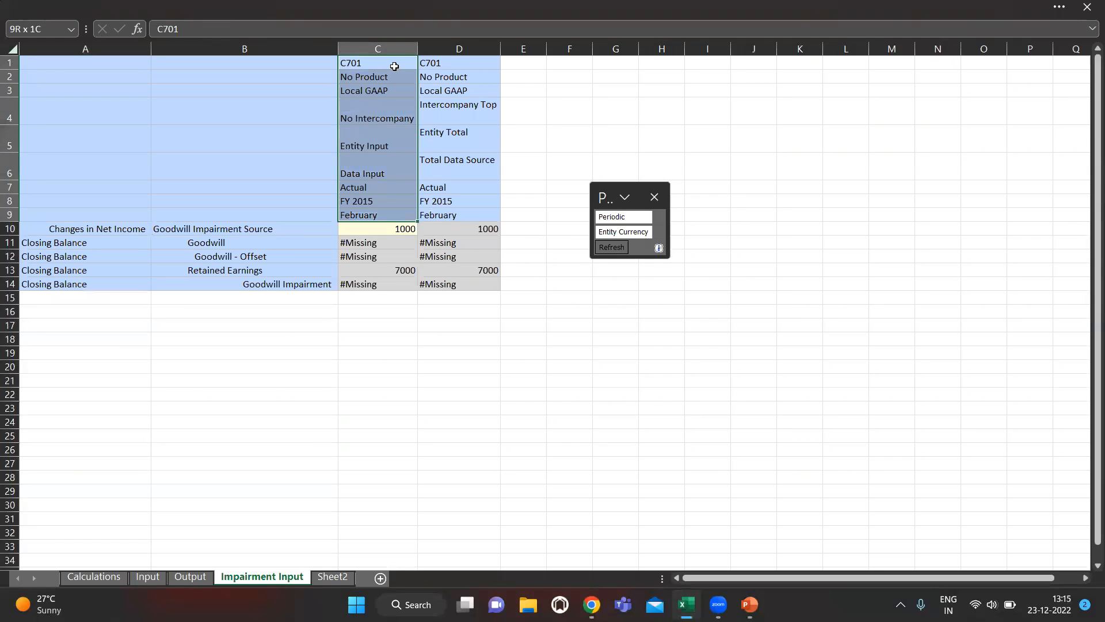
Step: Examine the movement member, the Goodwill Impairment Source account and its input amount in row 10
left_click(394, 66)
key("Down")
key("Down")
key("Down")
key("Down")
key("Down")
key("Left")
key("Left")
key("Down")
key("Down")
key("Down")
key("Down")
key("ctrl+space")
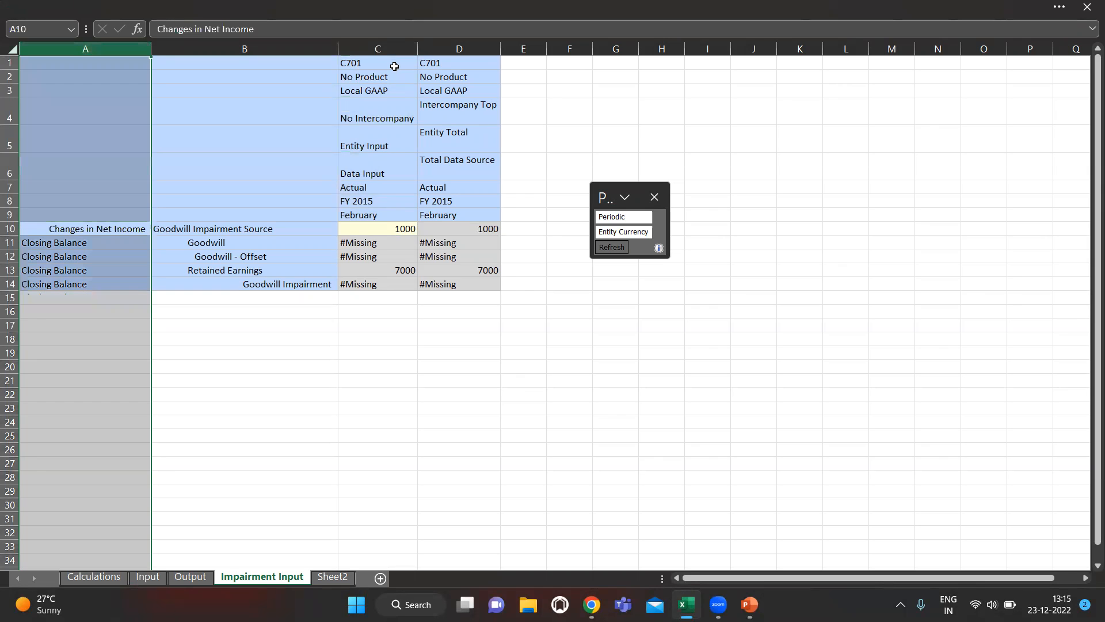
key("Left")
key("Right")
key("Right")
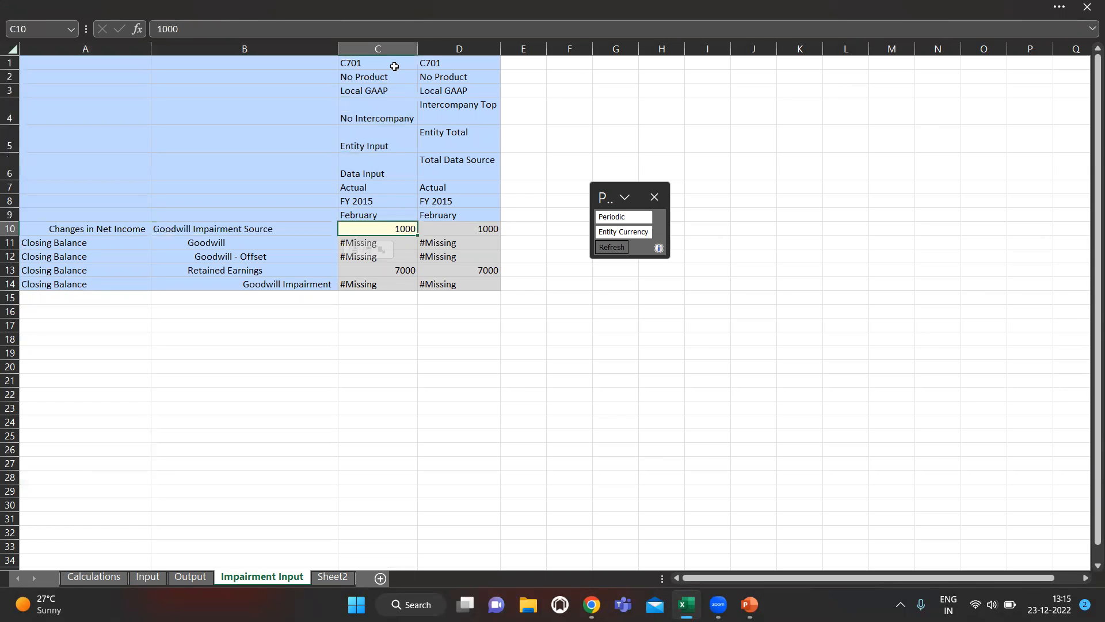
key("Down")
key("Down")
key("Up")
key("Left")
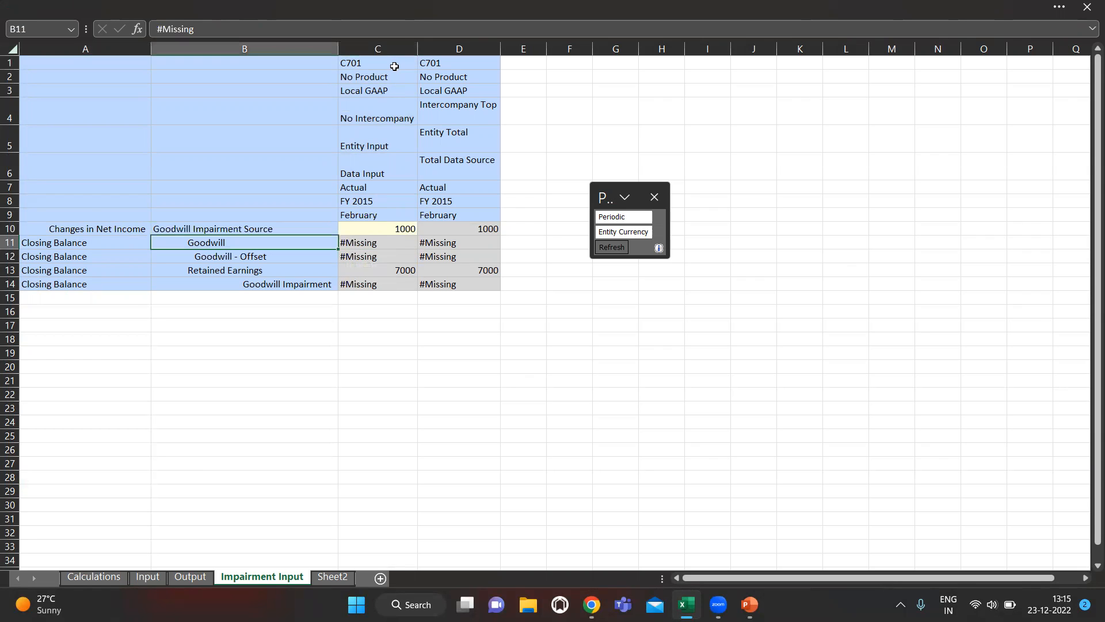
key("Up")
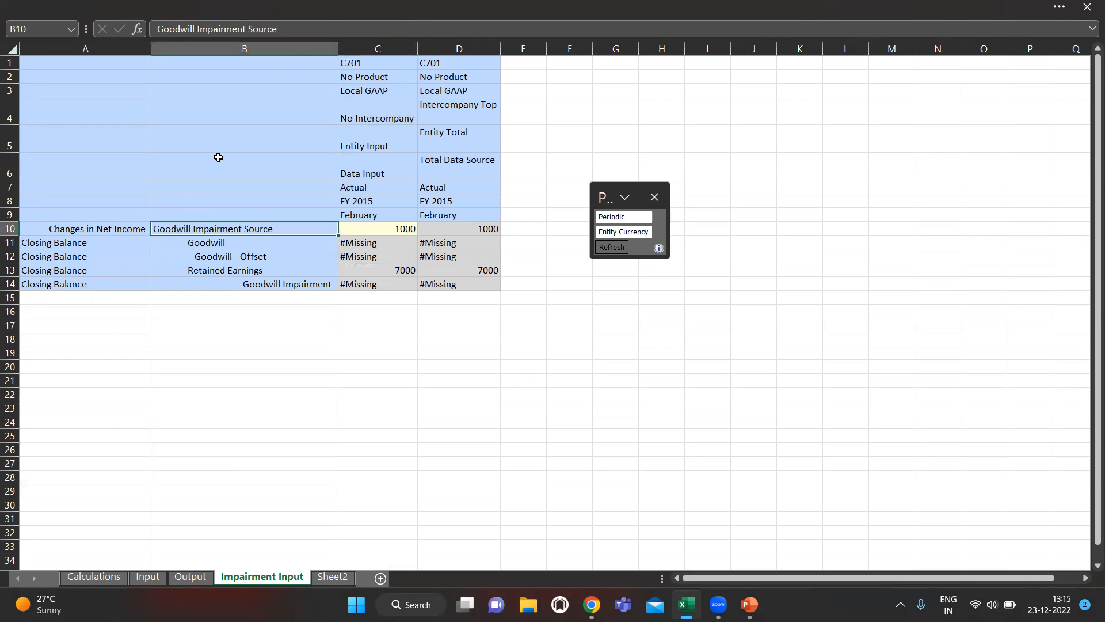
Step: Switch to Oracle FCCS in the browser, open the Dimensions page and check the Impairment_of_Goodwill member in the Account dimension
key("alt+Tab")
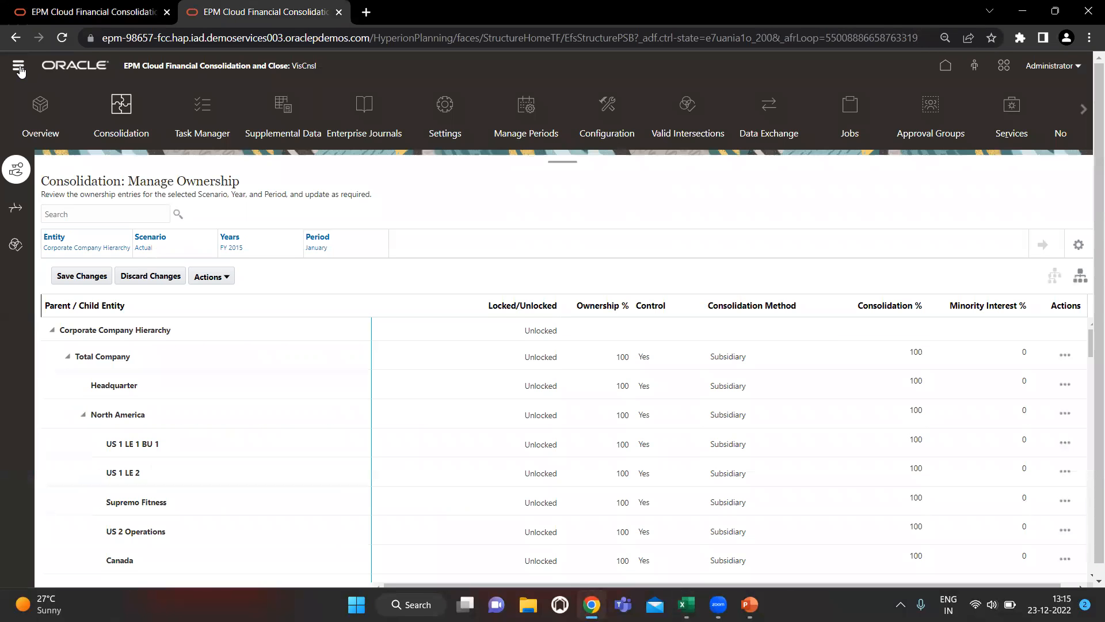
left_click(19, 70)
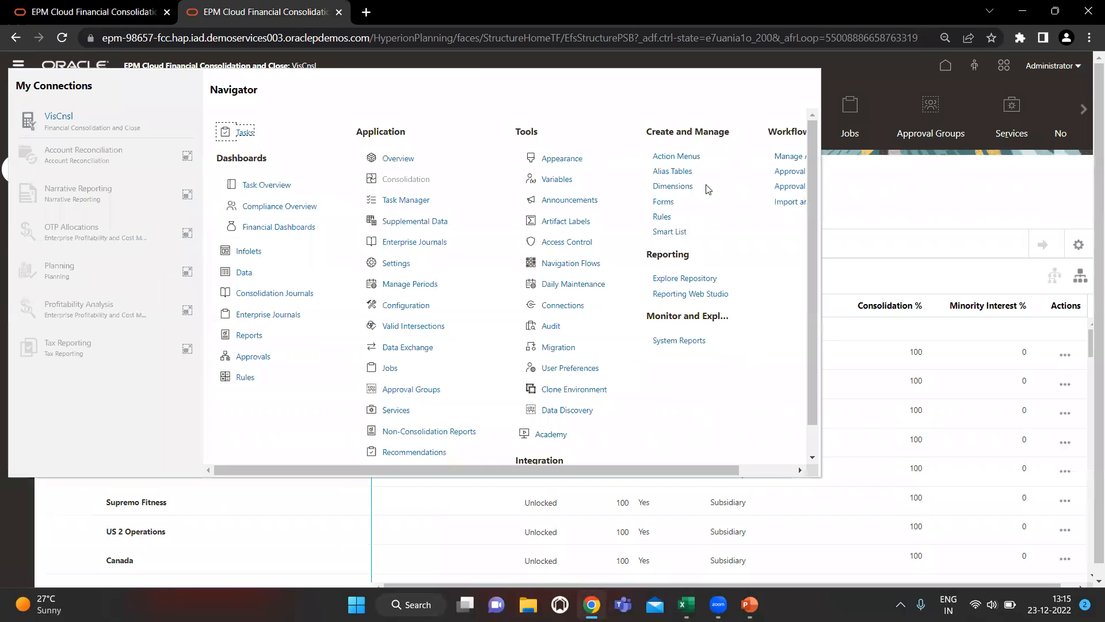
left_click(681, 190)
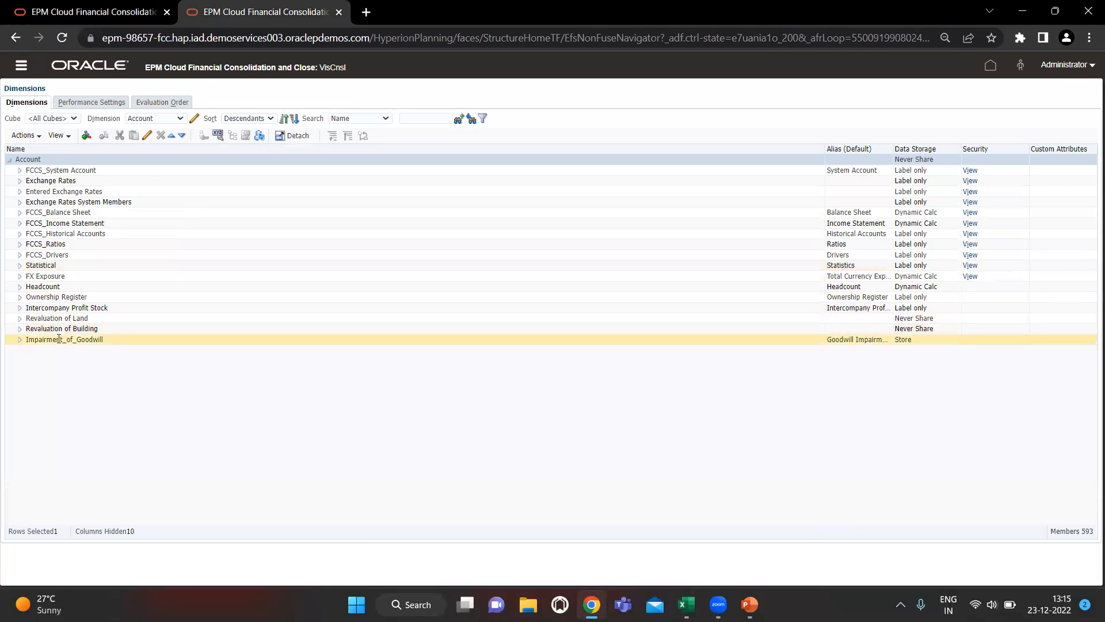
left_click(70, 338)
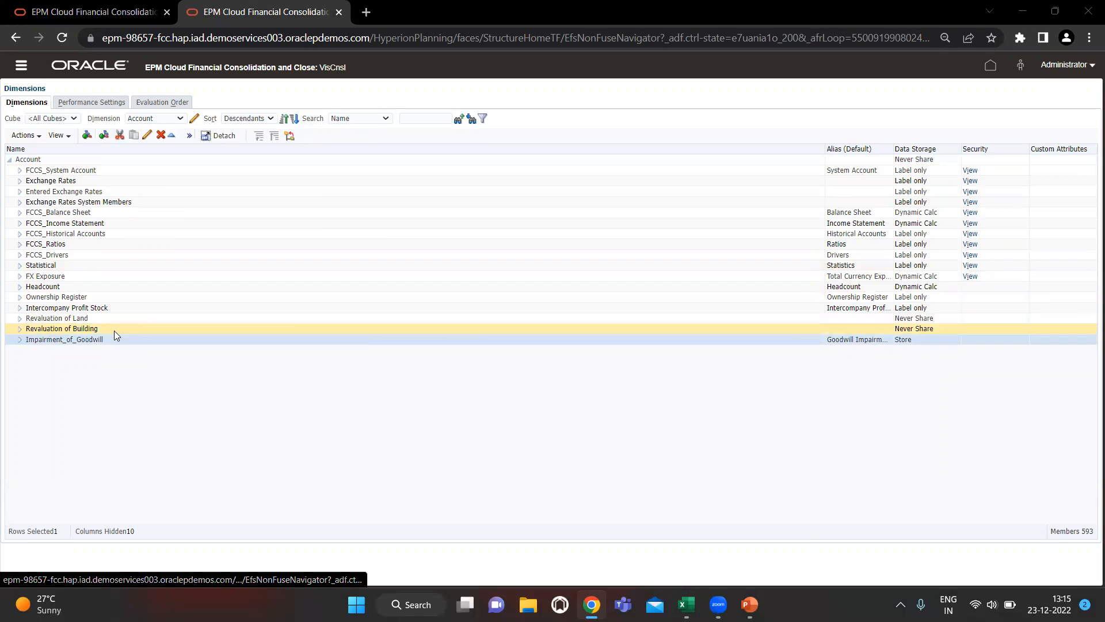
Step: Switch back to the Excel workbook, submit the Goodwill Impairment Source amount in C10, and refresh the ad hoc grid
key("alt+Tab")
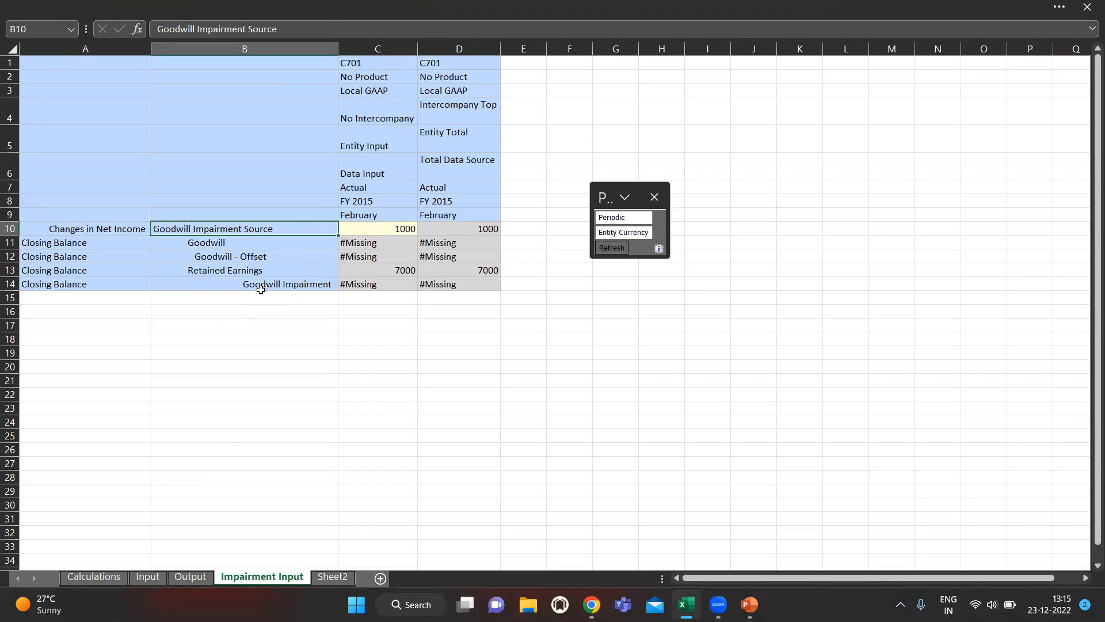
left_click(353, 225)
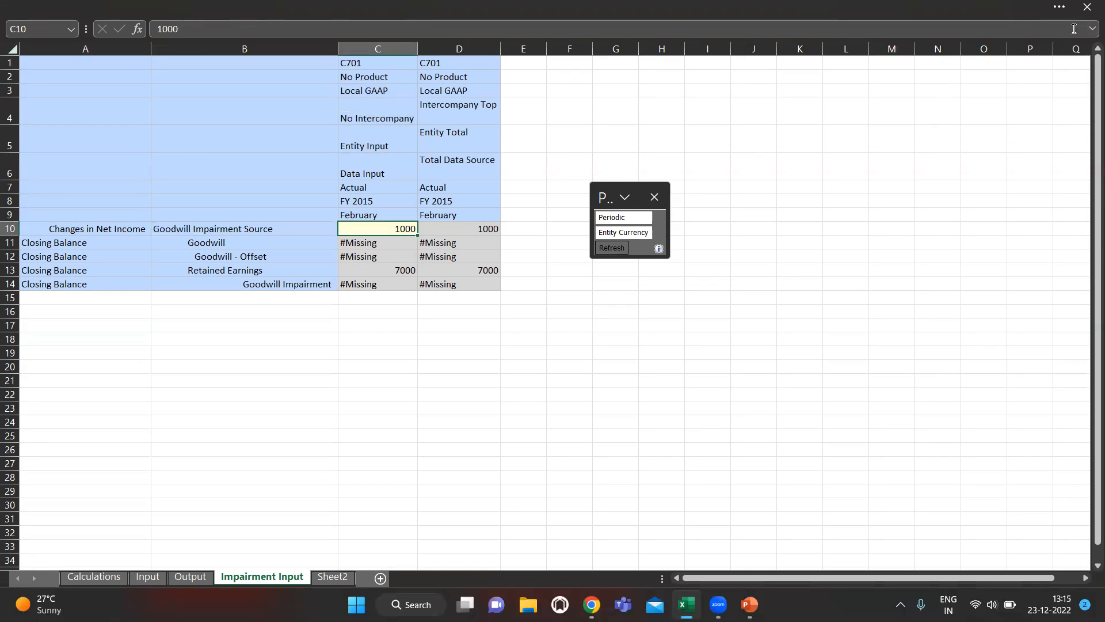
left_click(1059, 8)
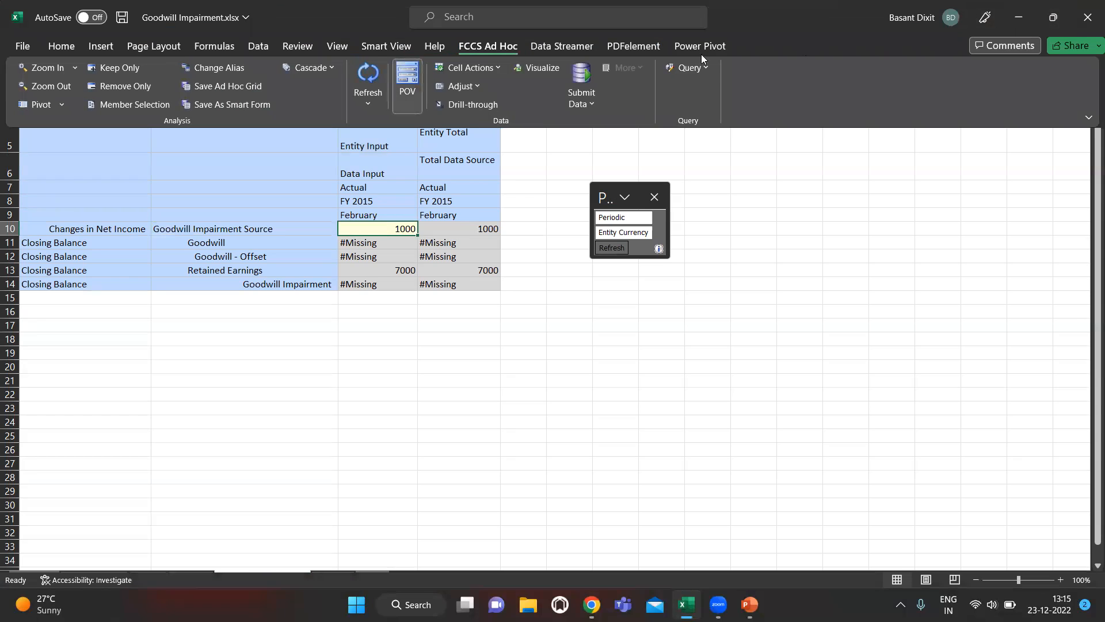
left_click(582, 73)
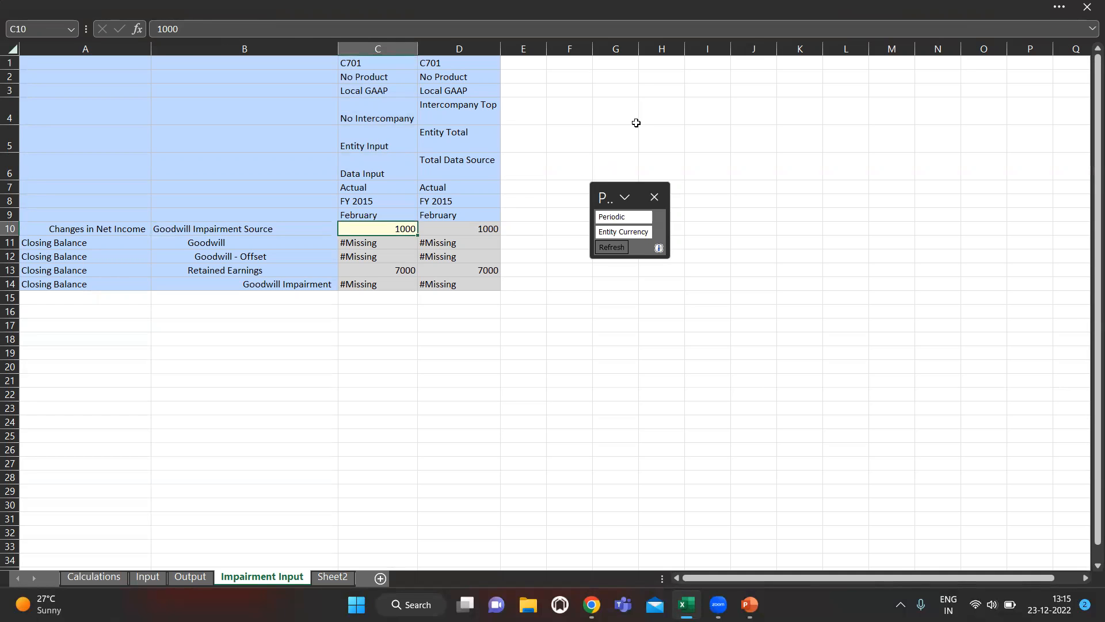
left_click(1059, 7)
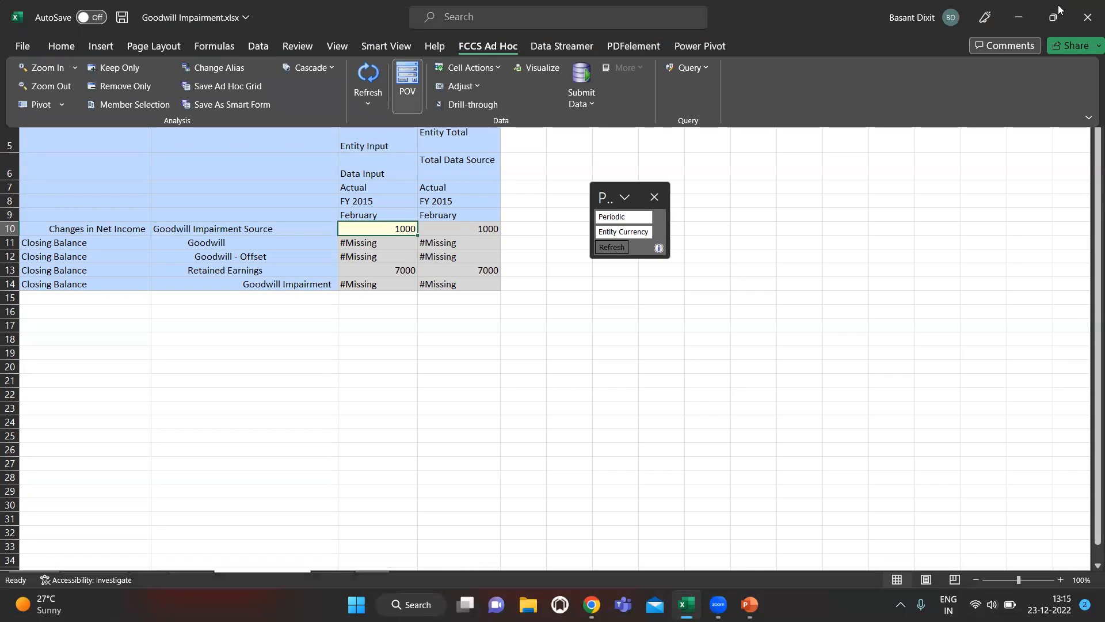
left_click(358, 64)
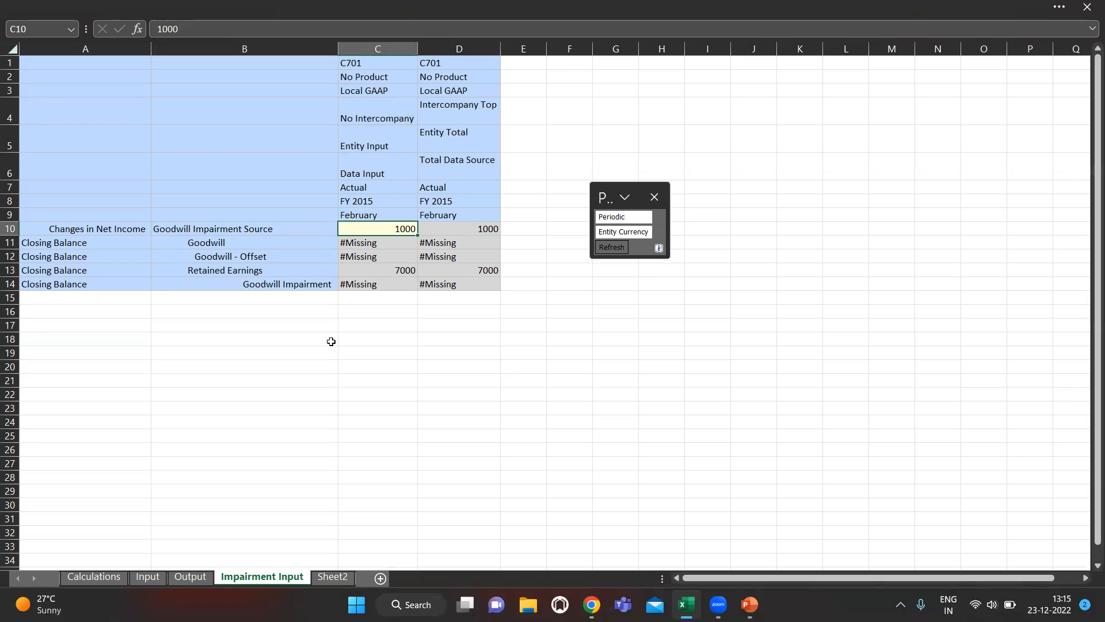
Step: Show the Output sheet and zoom out until both blocks of entity columns fit on screen
left_click(191, 577)
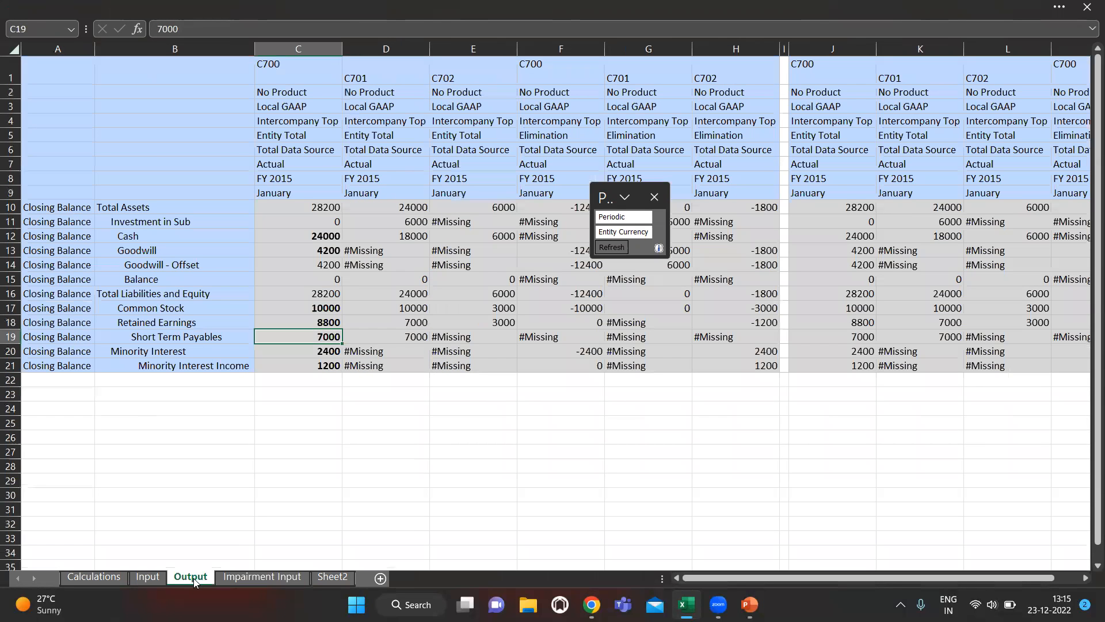
scroll(511, 404, "right", 2)
scroll(510, 404, "down", 1)
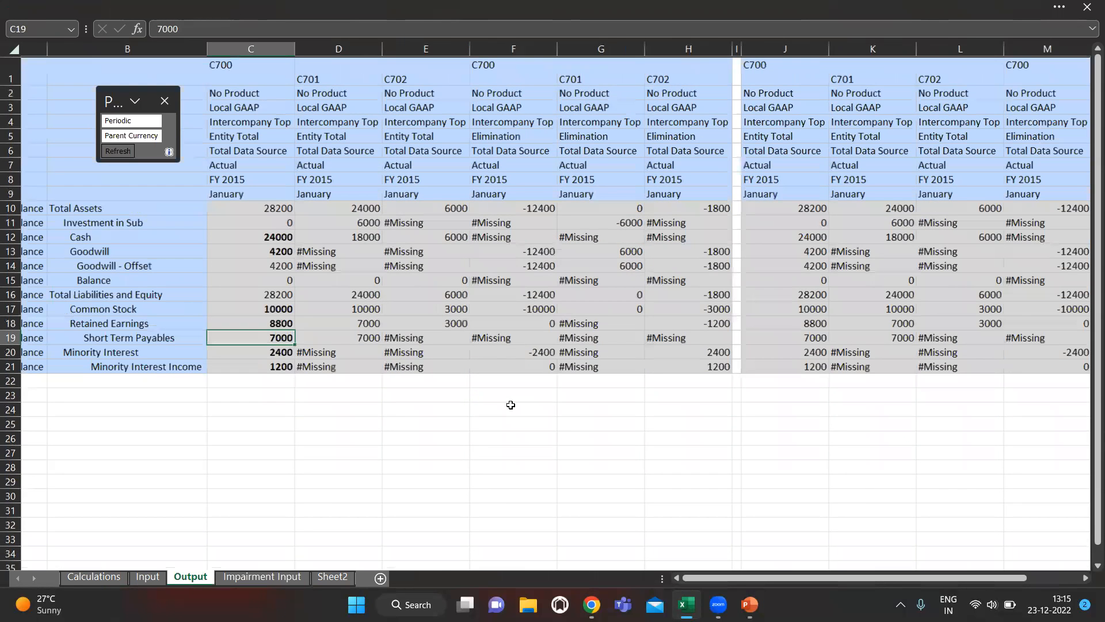
scroll(612, 389, "right", 1)
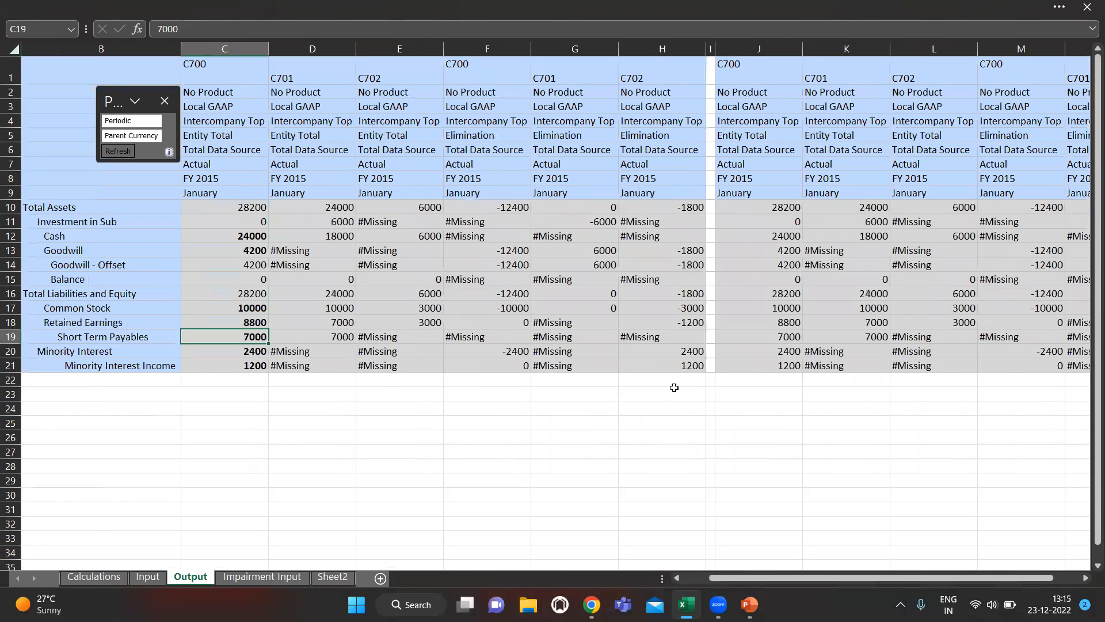
scroll(674, 388, "down", 1, "ctrl")
scroll(674, 387, "down", 1, "ctrl")
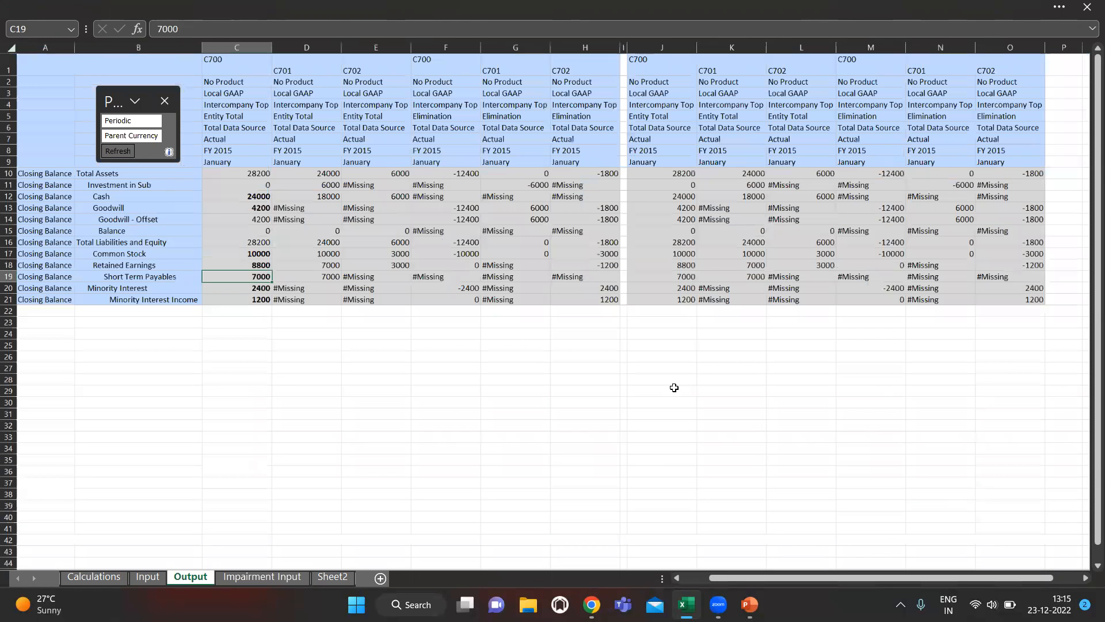
scroll(610, 352, "left", 1)
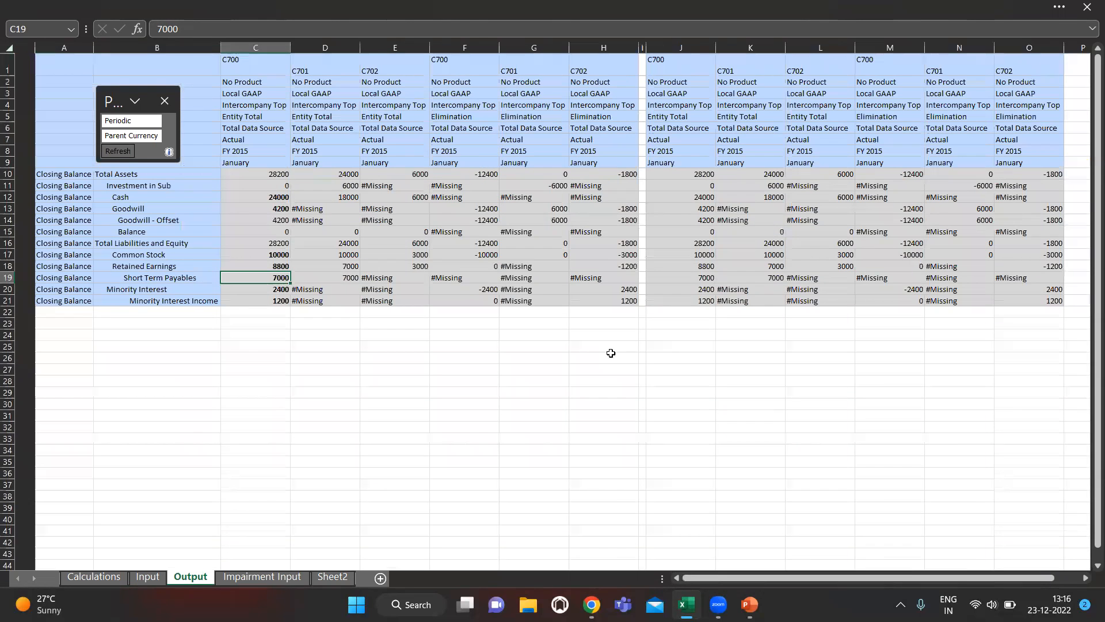
Step: Return to the Impairment Input sheet and check the period used in C9:D9
left_click(256, 577)
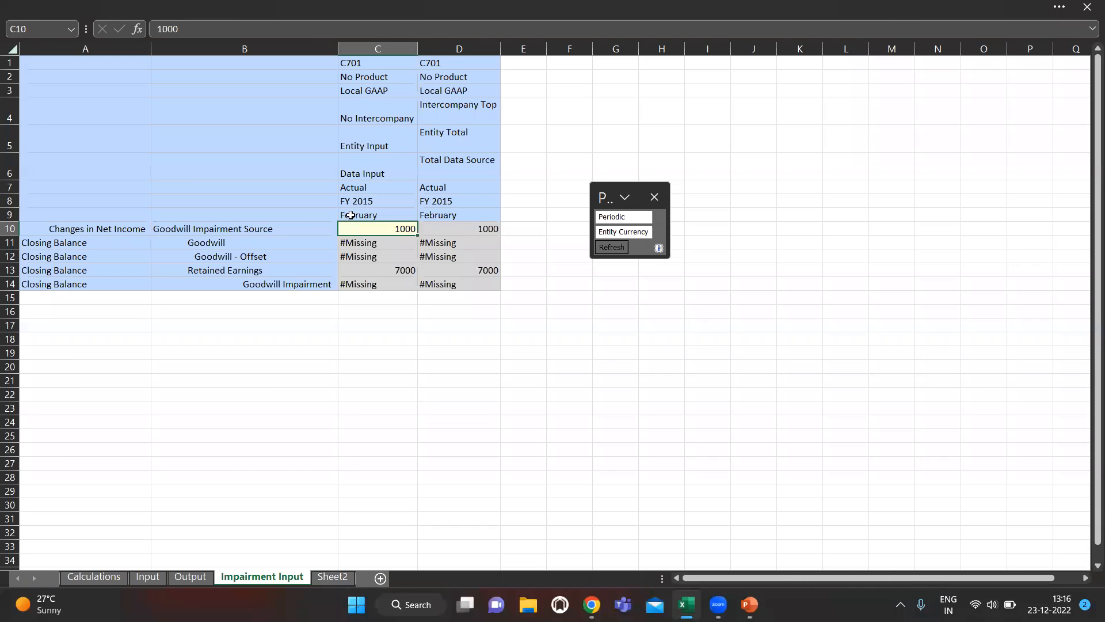
left_click(354, 211)
key("shift+Right")
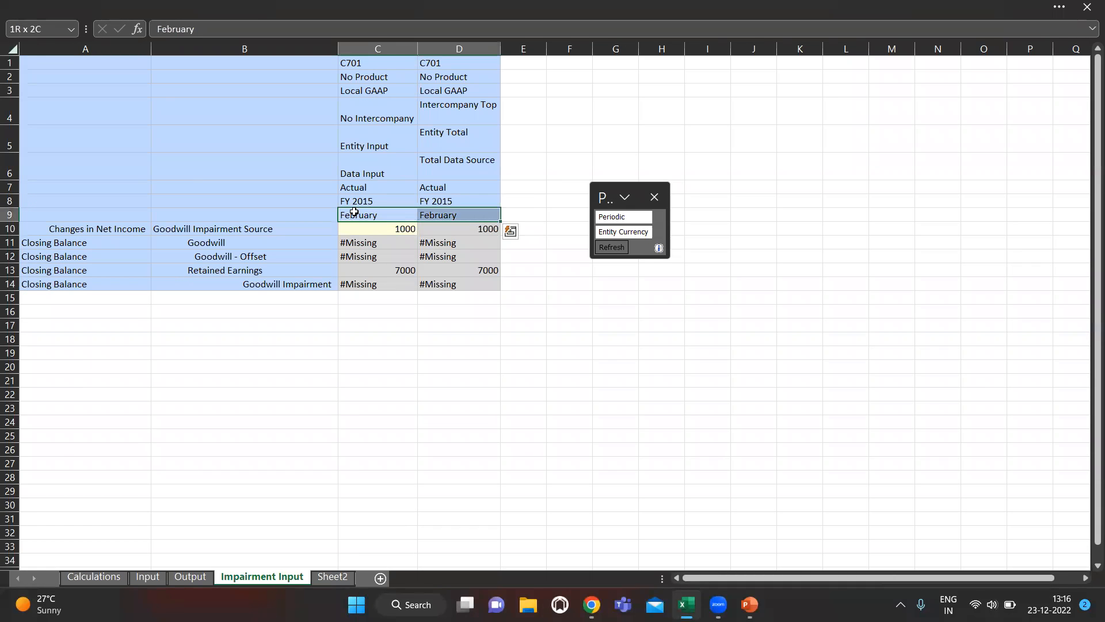
key("Left")
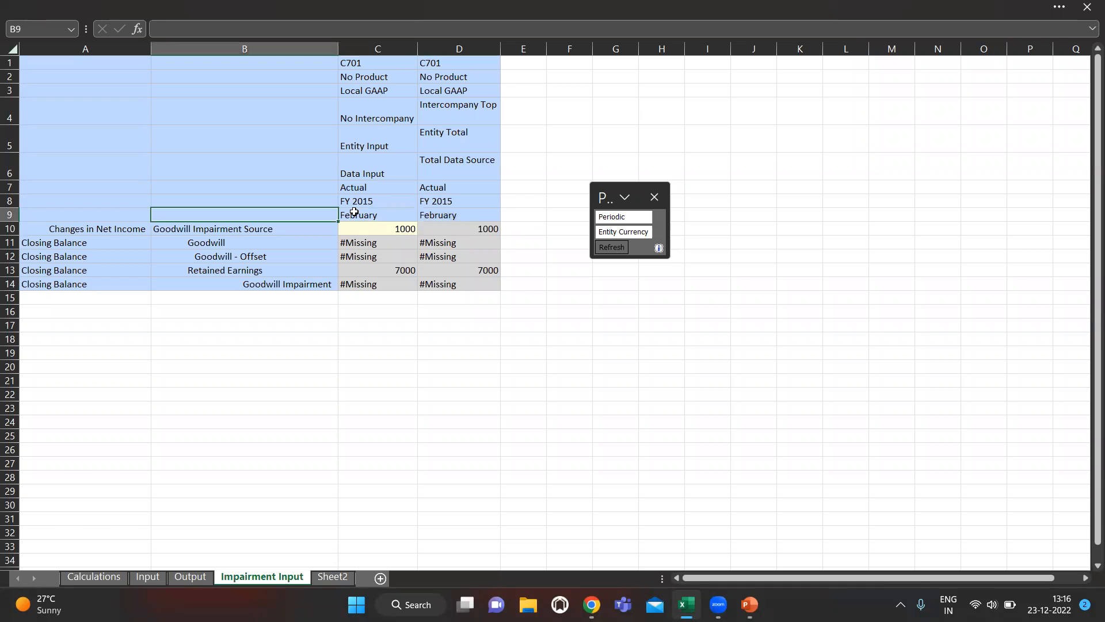
Step: Set the period of the second column block on the Output sheet, cells J9:O9, to Feb
left_click(191, 577)
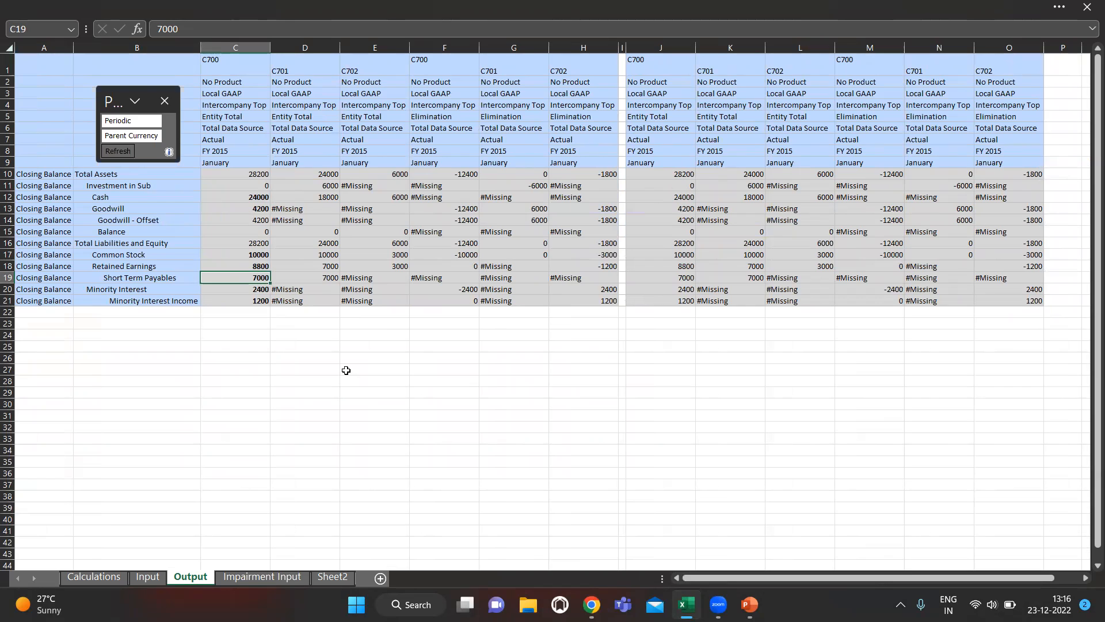
left_click(657, 163)
type("G")
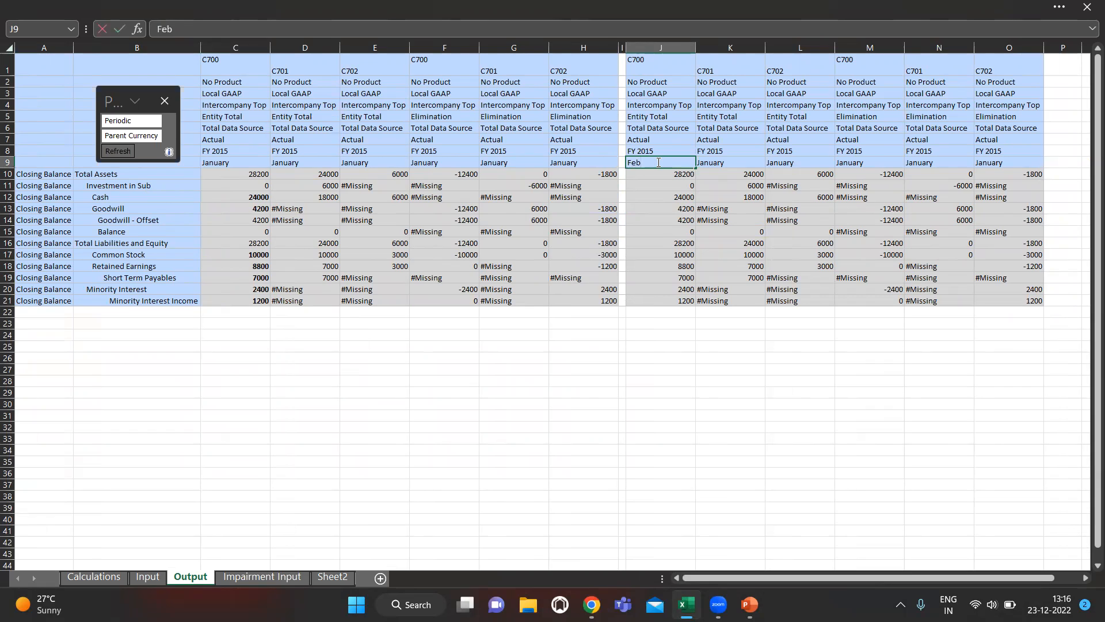
key("Return")
left_click(656, 162)
key("ctrl+c")
key("Right")
key("shift+Right")
key("shift+Right")
key("shift+Right")
key("shift+Right")
key("ctrl+v")
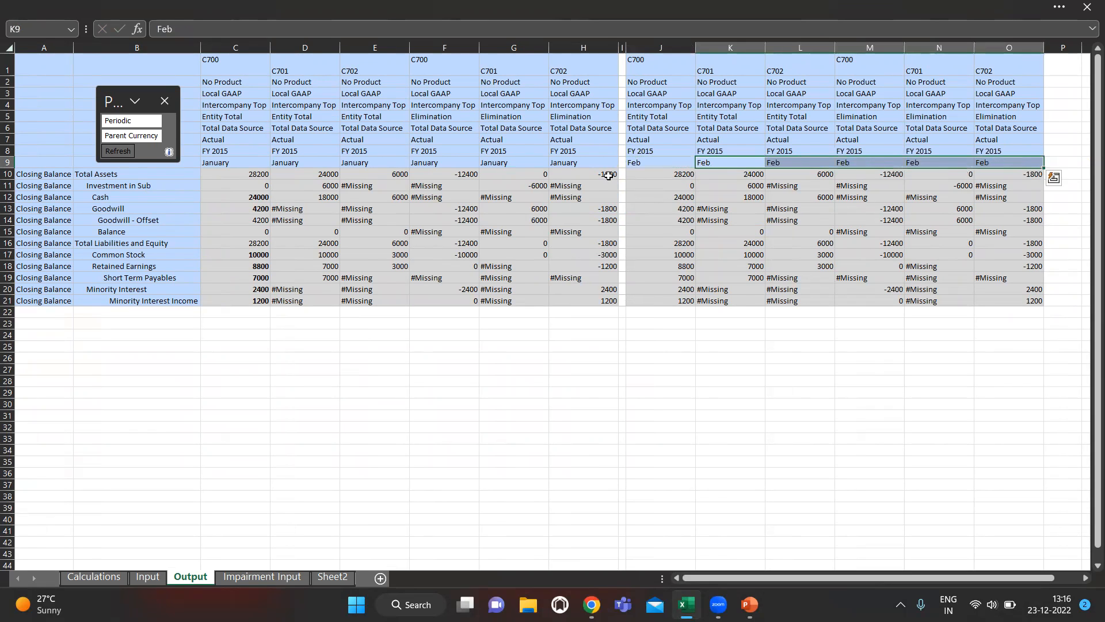
left_click(580, 358)
Step: Switch to Oracle FCCS in the browser, open the Business Rules list, and launch the Consolidate rule
key("alt+Tab")
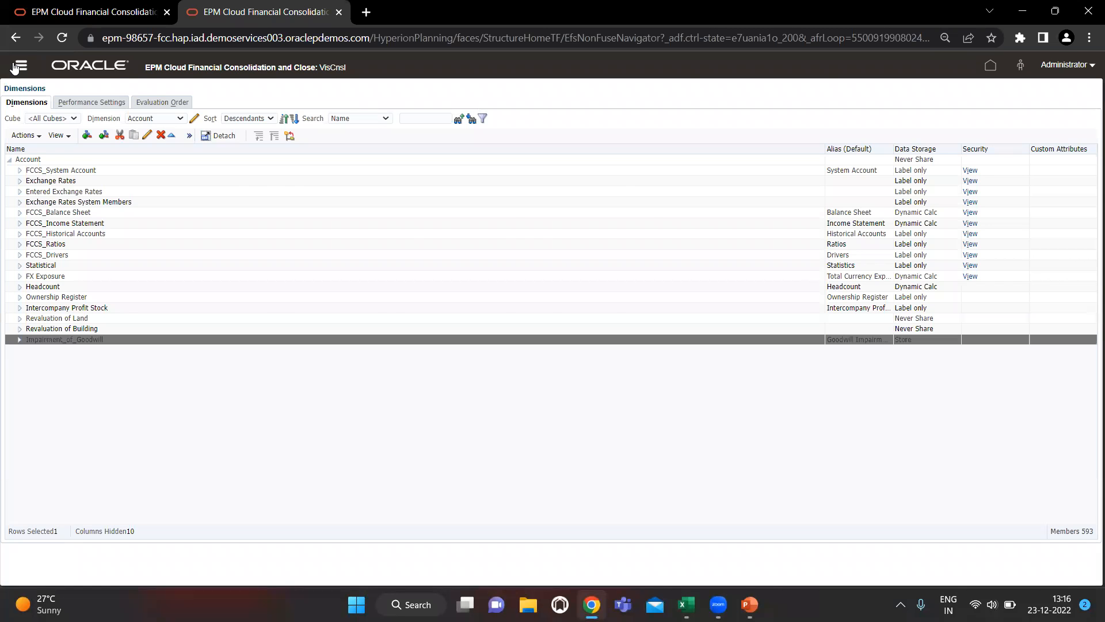
left_click(15, 67)
left_click(65, 7)
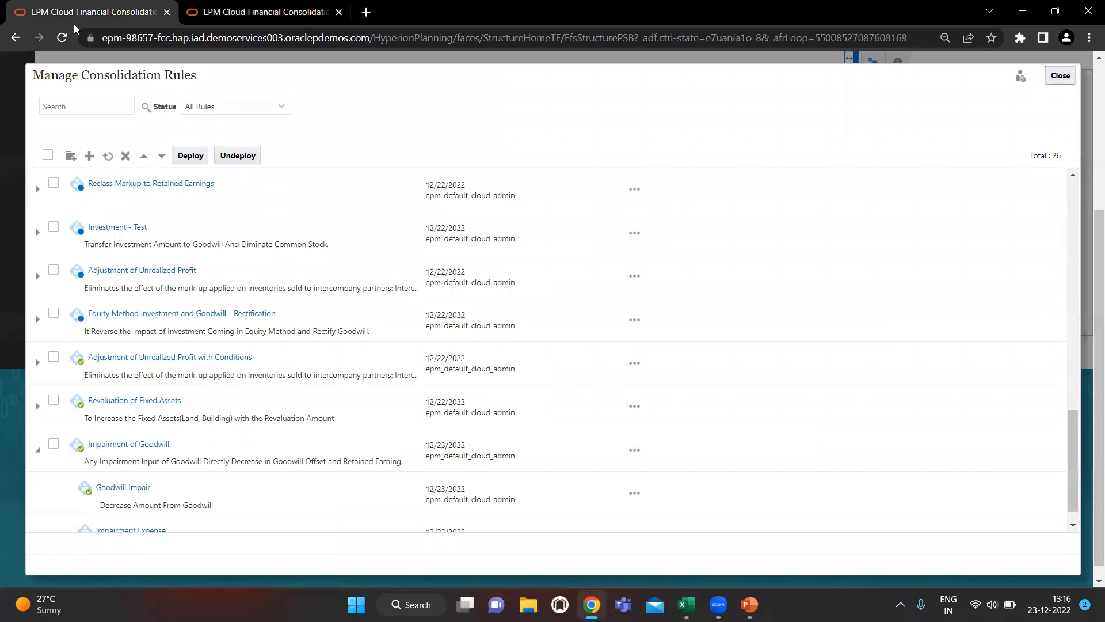
left_click(262, 11)
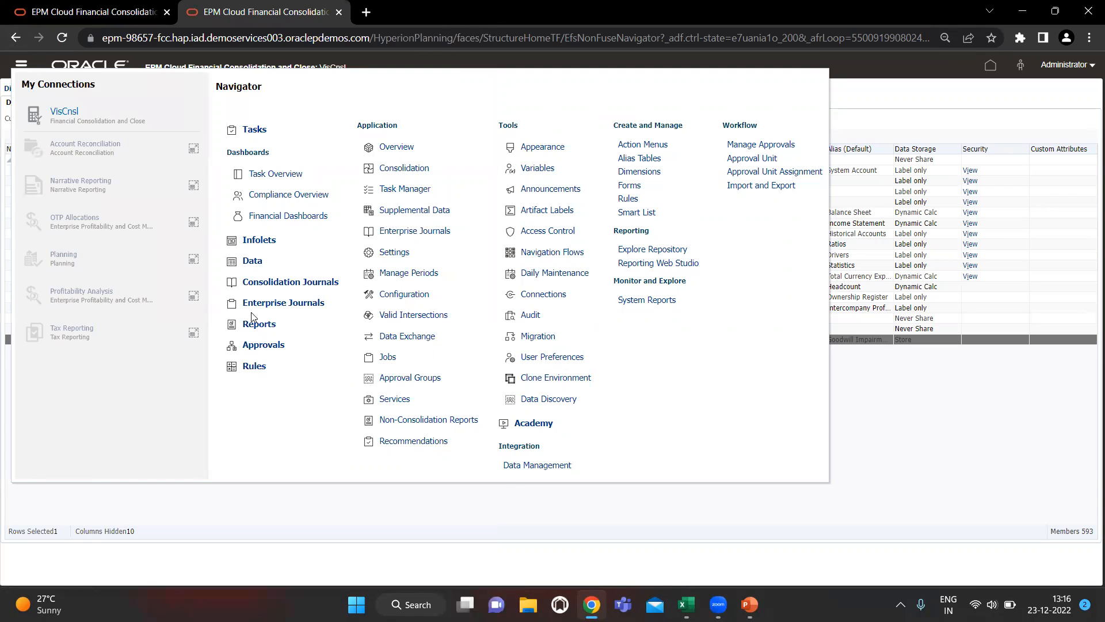
left_click(253, 367)
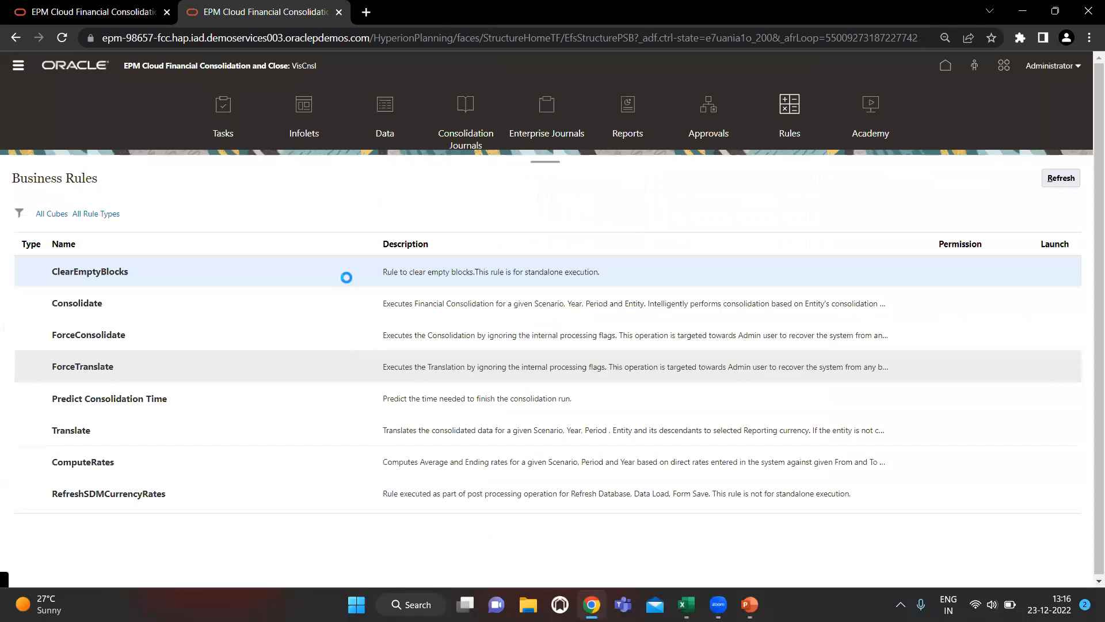
left_click(1052, 303)
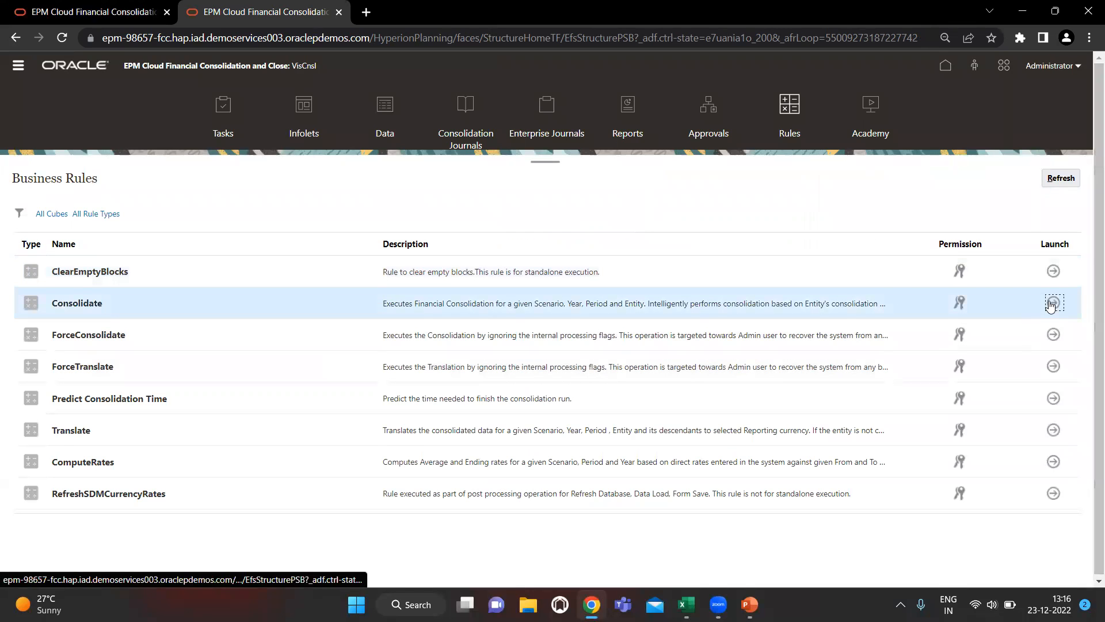
left_click(454, 211)
left_click(783, 172)
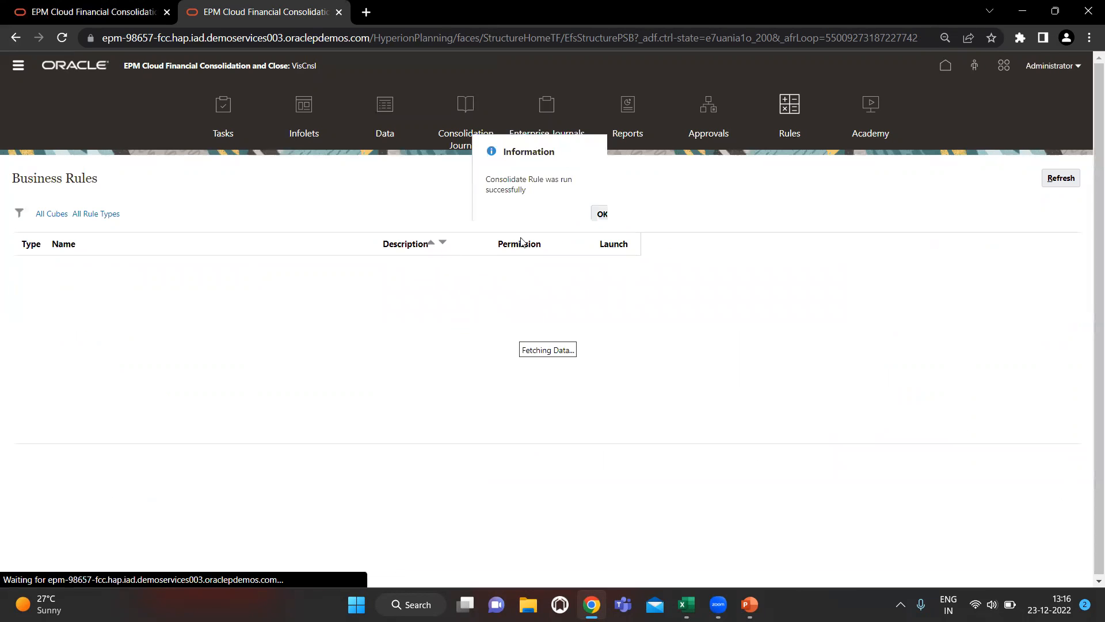
Step: Launch the Consolidate rule for entity C_700 with scenario Actual, period Feb and year FY15, dismissing the messages around the run
left_click(603, 215)
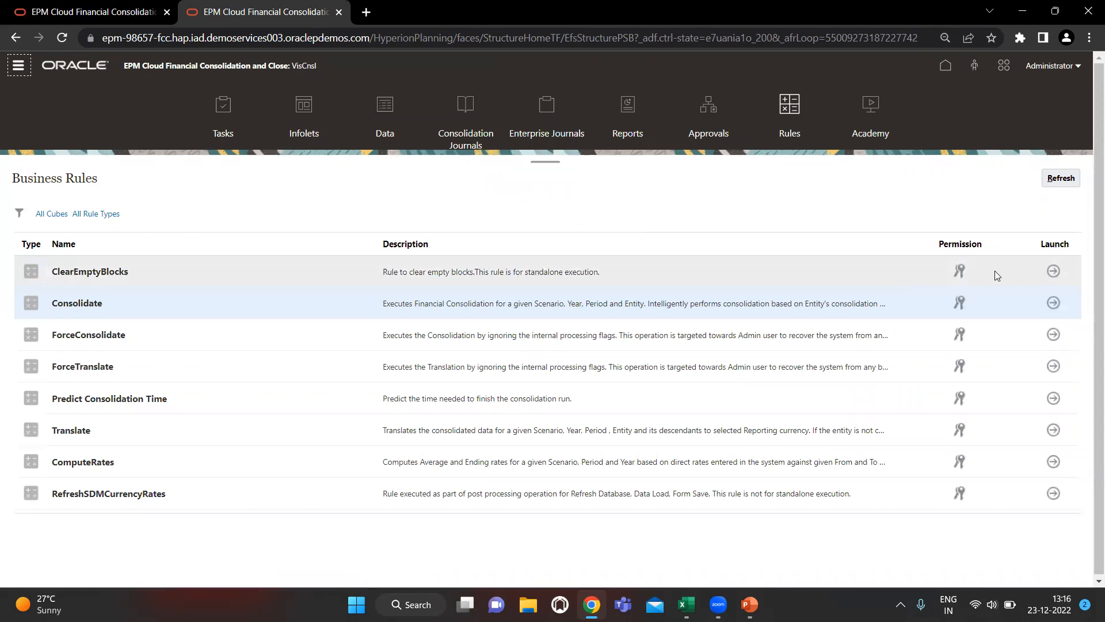
left_click(1053, 302)
left_click(460, 228)
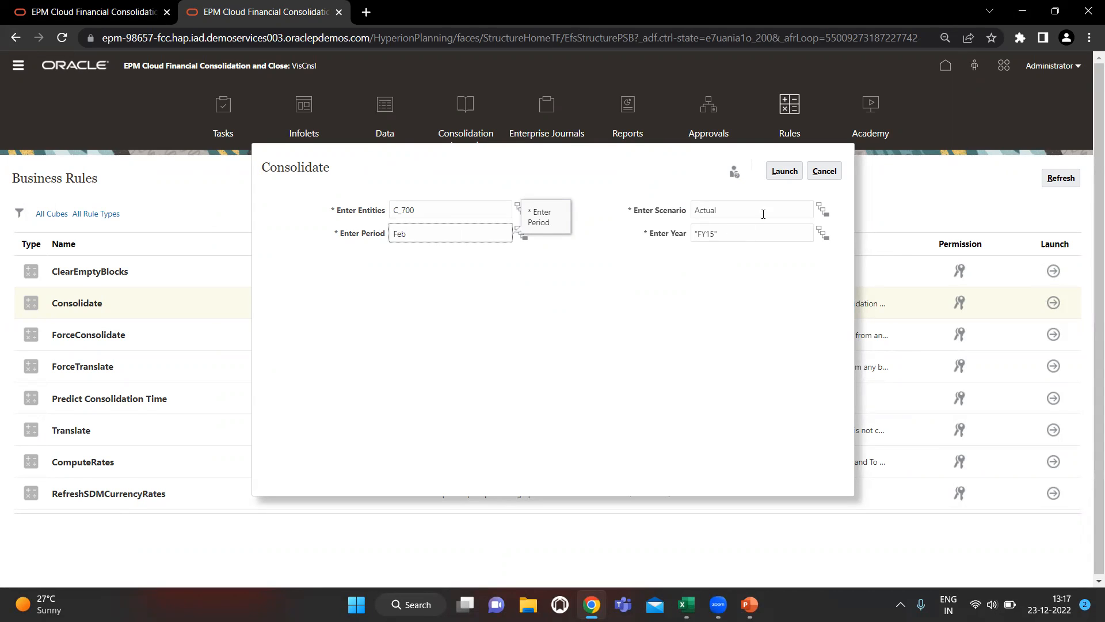
left_click(784, 171)
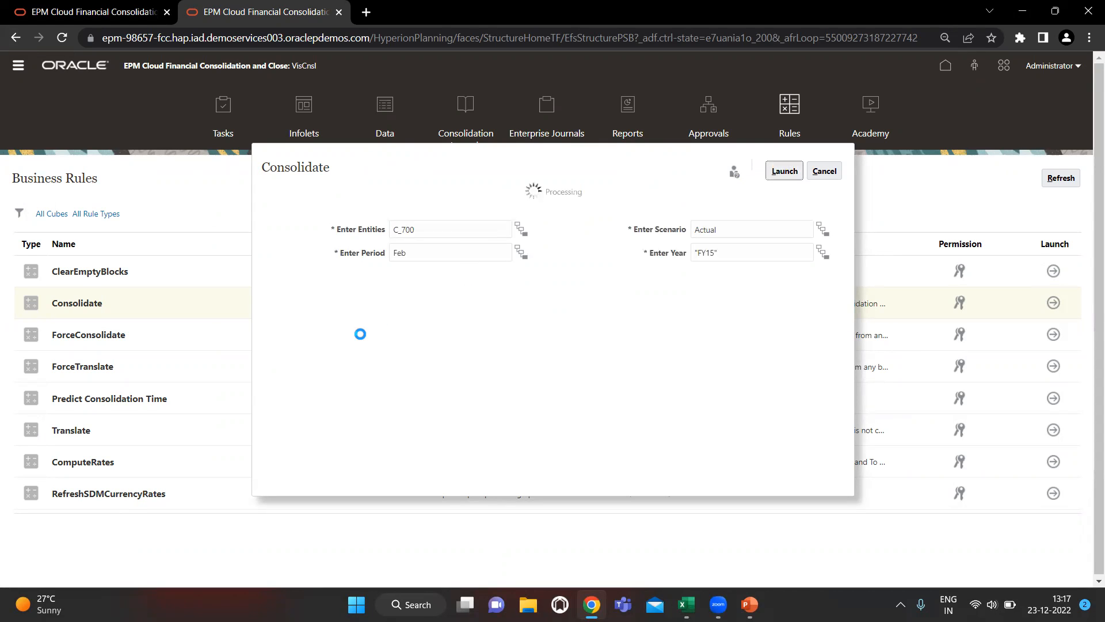
left_click(887, 214)
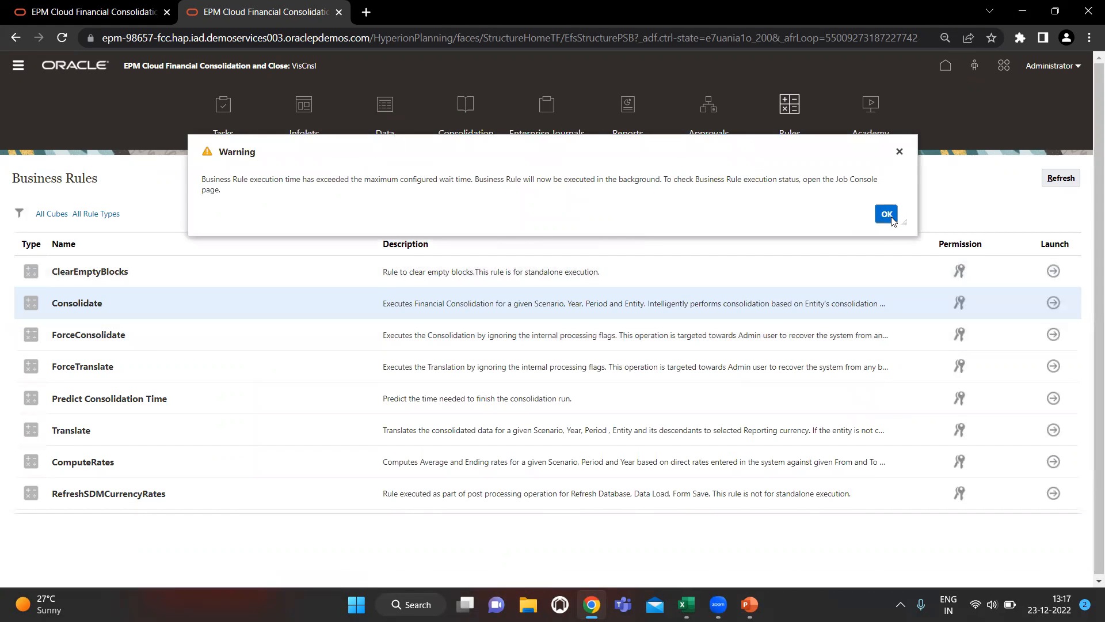
Step: Open the Jobs page and refresh it to check the status of the latest Consolidate job
left_click(19, 66)
scroll(386, 351, "down", 1)
left_click(389, 352)
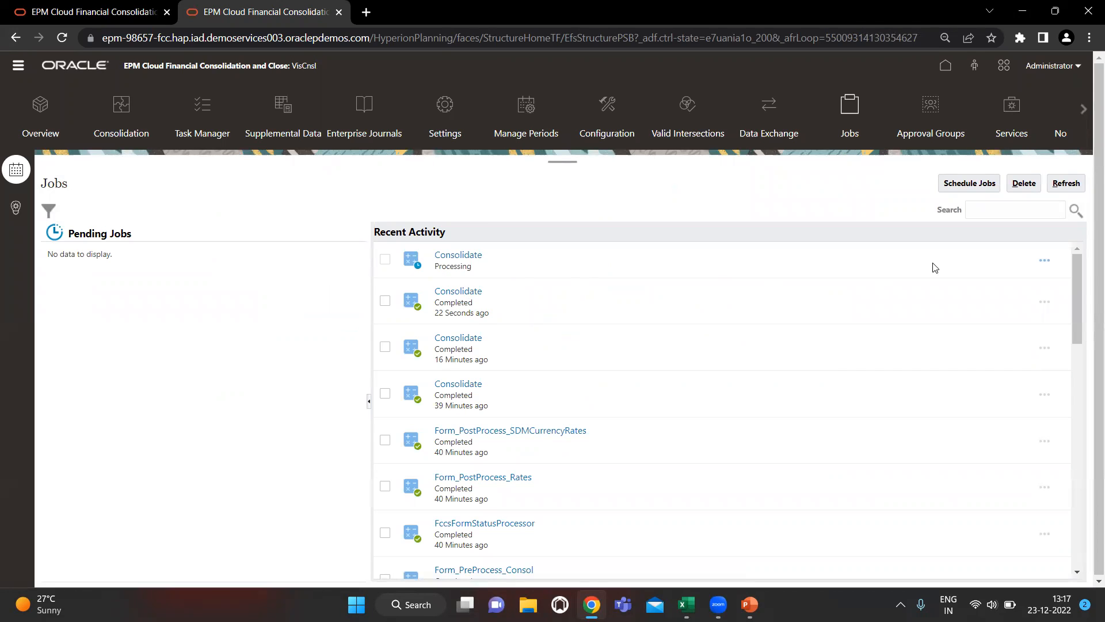
left_click(1058, 184)
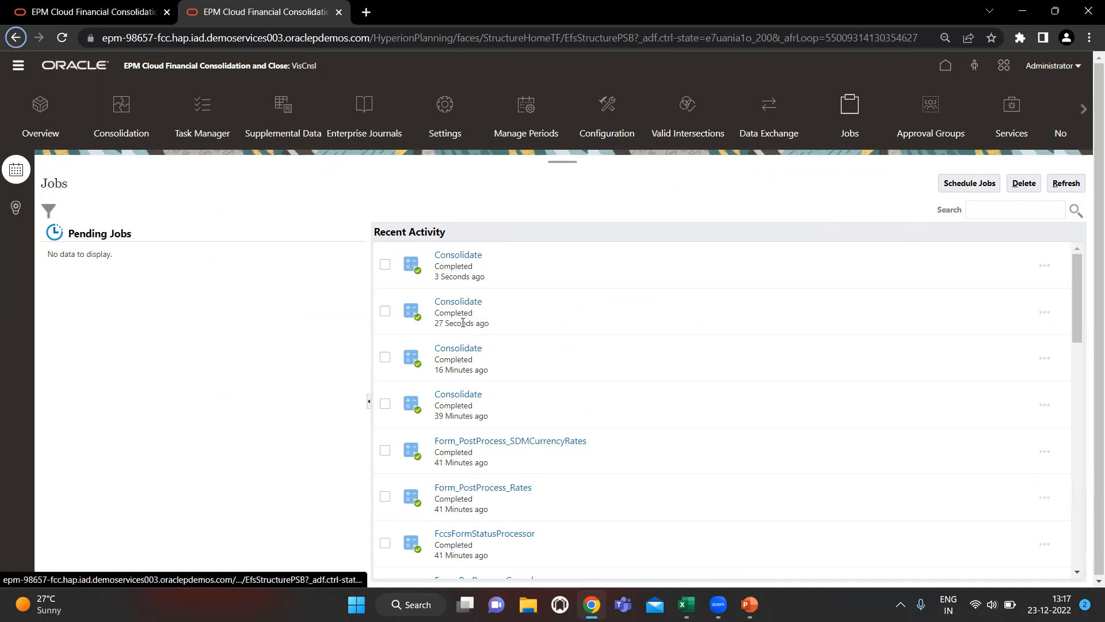
Step: Switch to Excel and refresh the FCCS ad hoc grid on the Output sheet
key("alt+Tab")
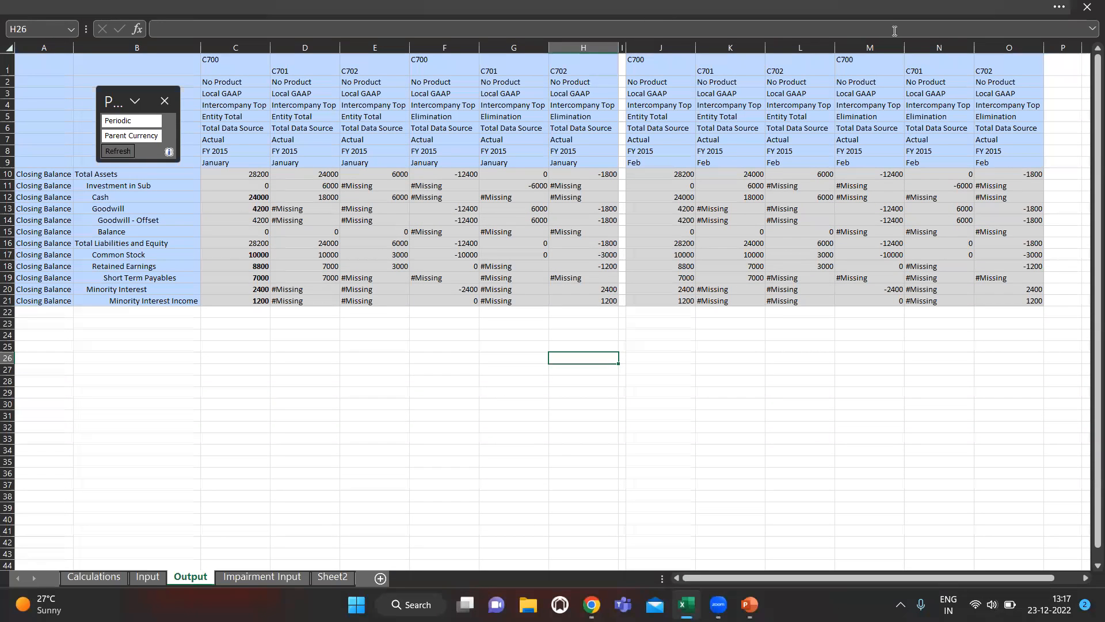
left_click(1060, 7)
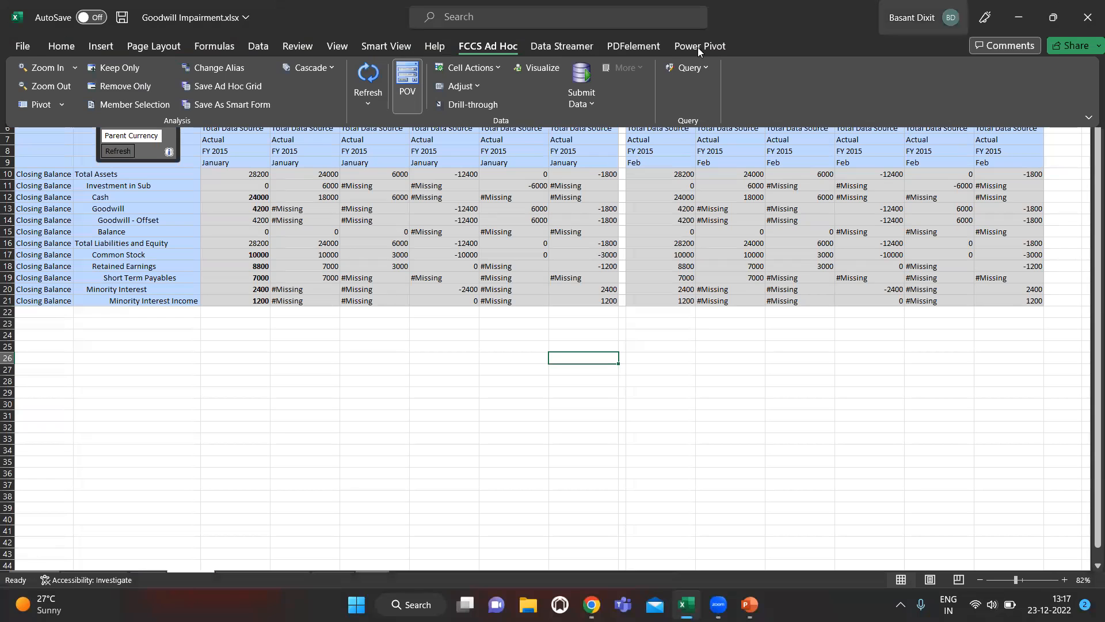
left_click(358, 69)
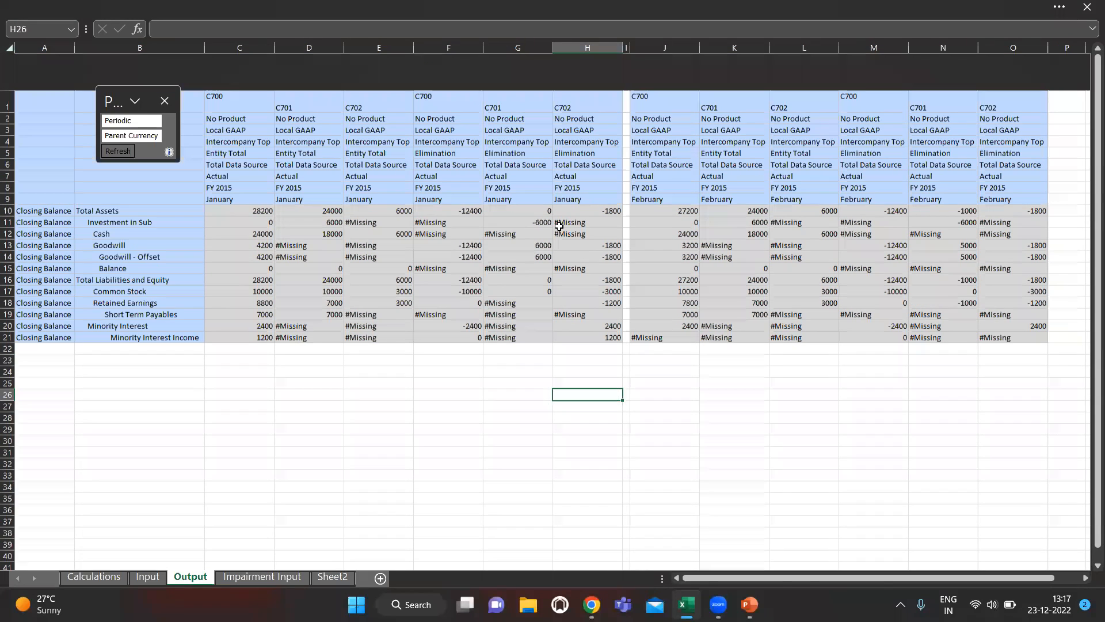
Step: Show the Calculations sheet and review C700's Cash and Goodwill in the Goodwill Impairment balance sheet for Feb
left_click(86, 577)
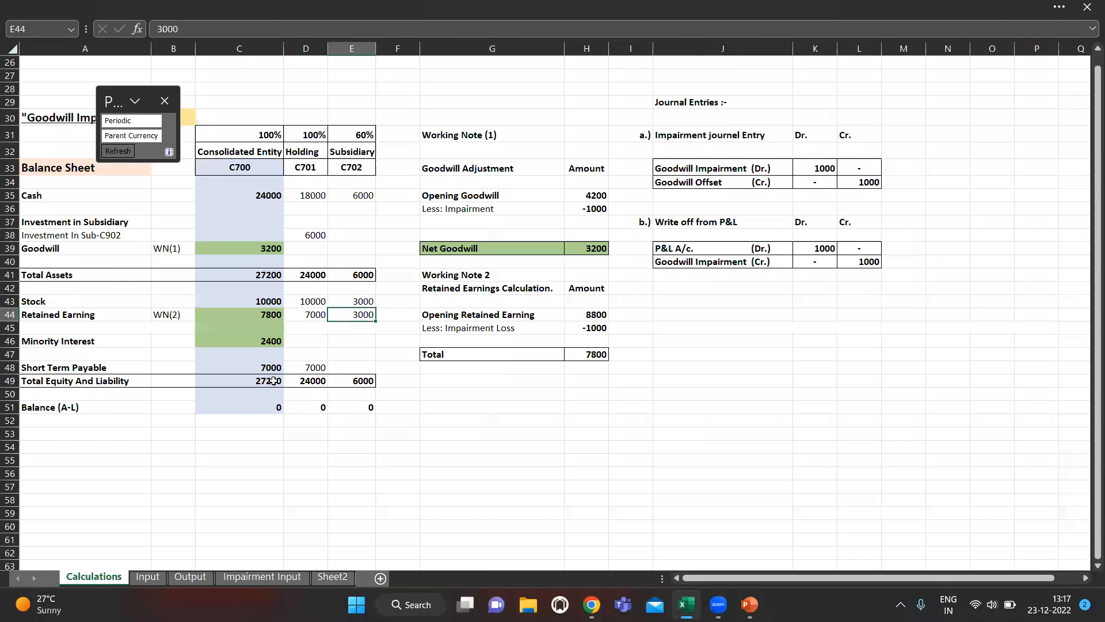
left_click(263, 196)
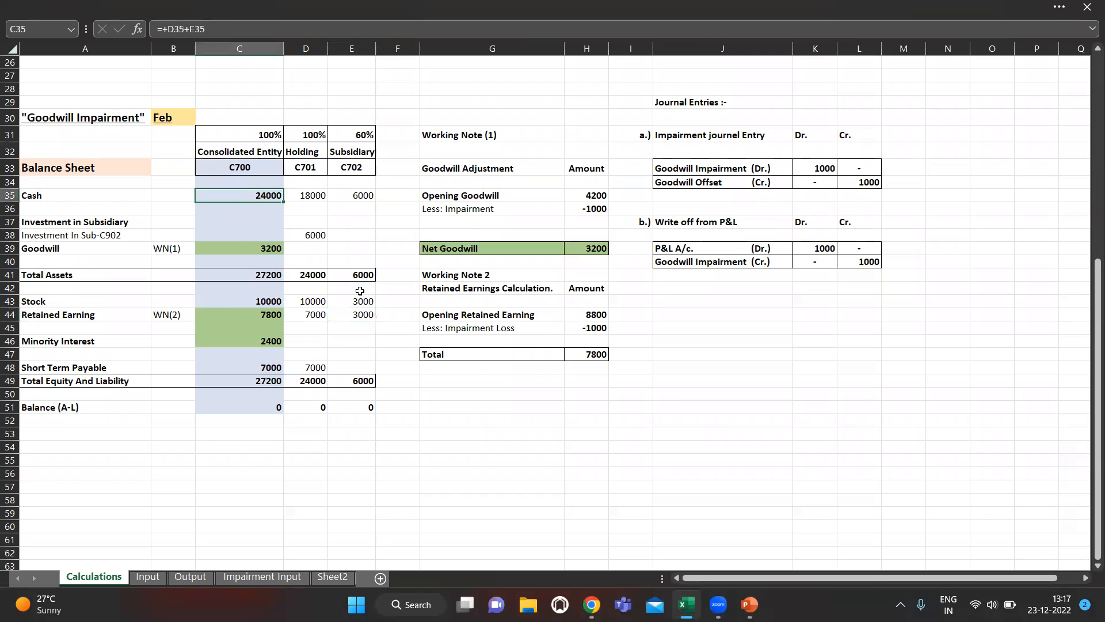
key("Down")
key("Down")
key("Down")
key("Down")
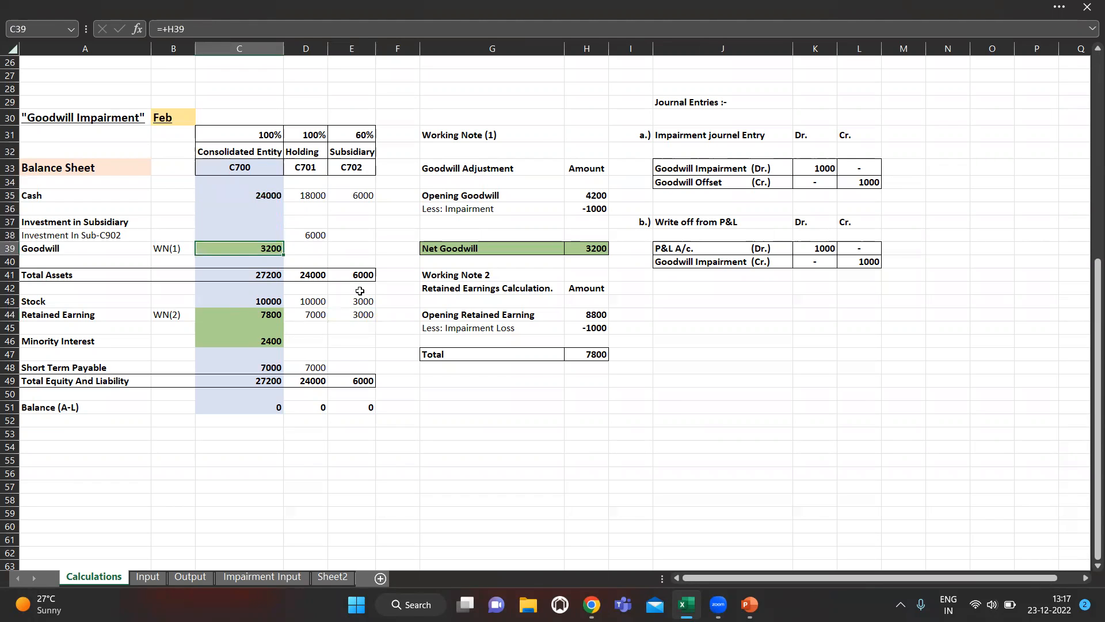
Step: Review the Stock row across C700 and C701 and C700's Retained Earning on the Calculations sheet
key("Down")
key("Down")
key("Down")
key("Down")
key("Up")
key("Down")
key("Right")
key("Left")
key("Right")
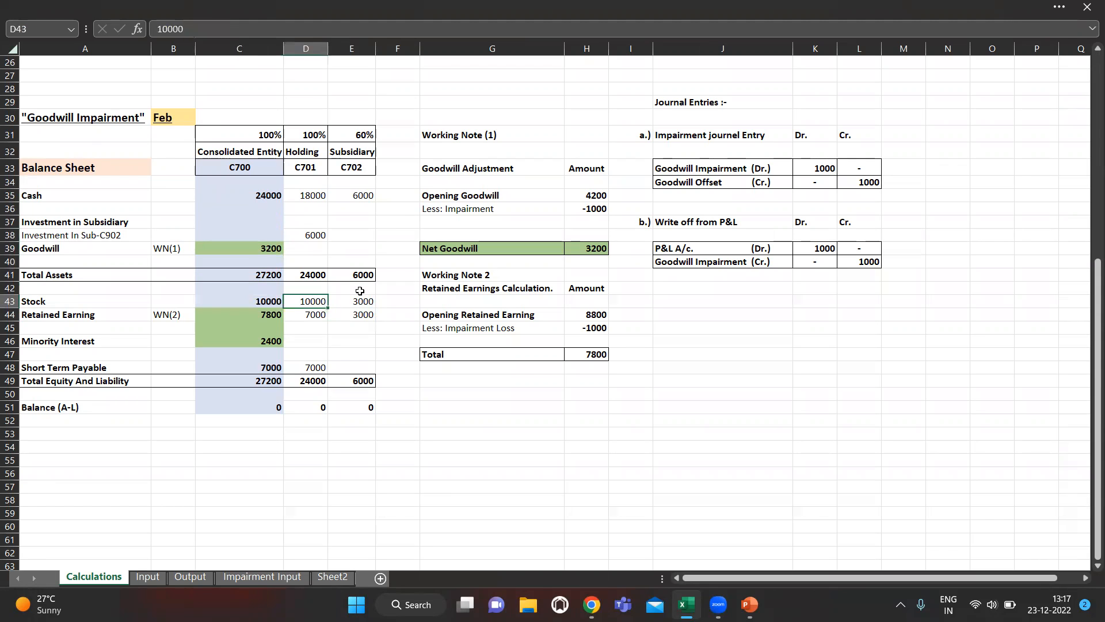
key("Left")
key("Down")
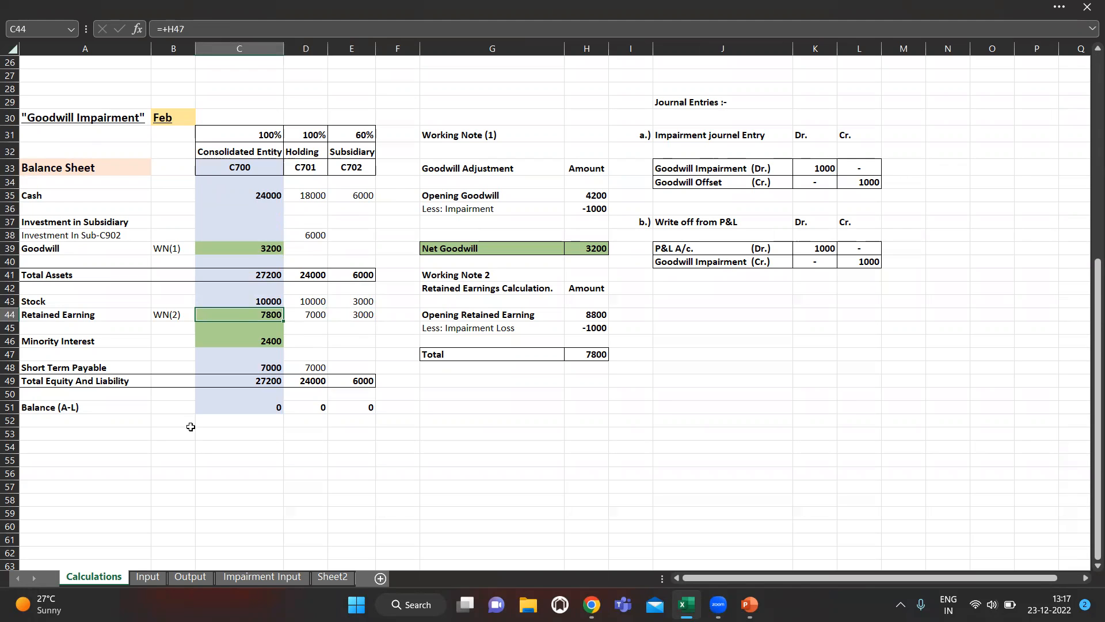
Step: Return to the Output sheet and check C700's February Goodwill and Common Stock in J13 and J17
left_click(195, 578)
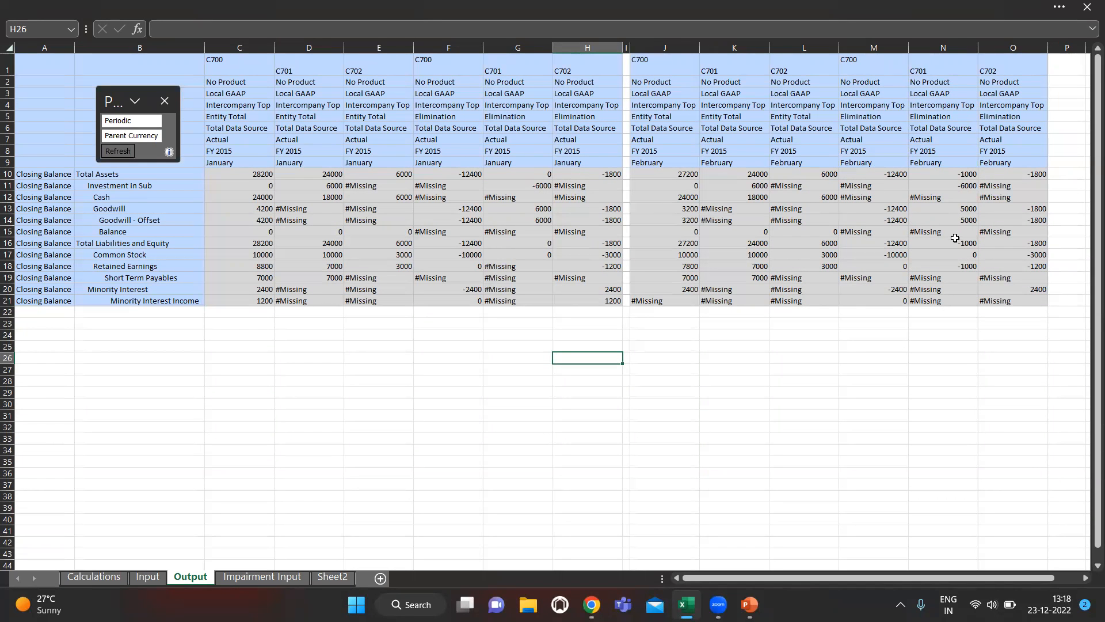
left_click(671, 209)
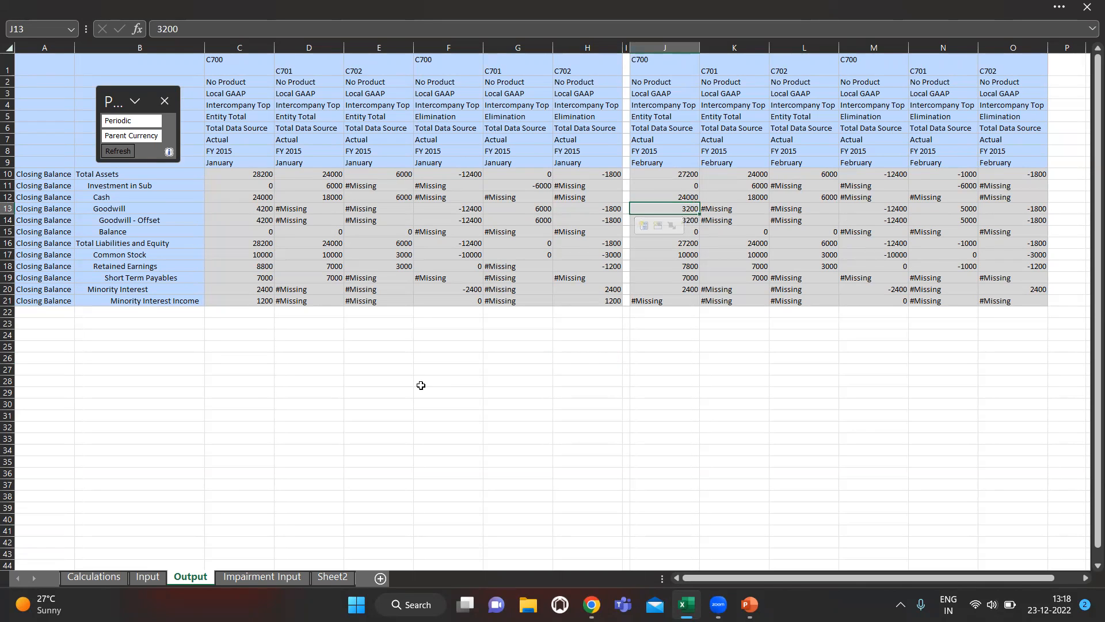
left_click(685, 254)
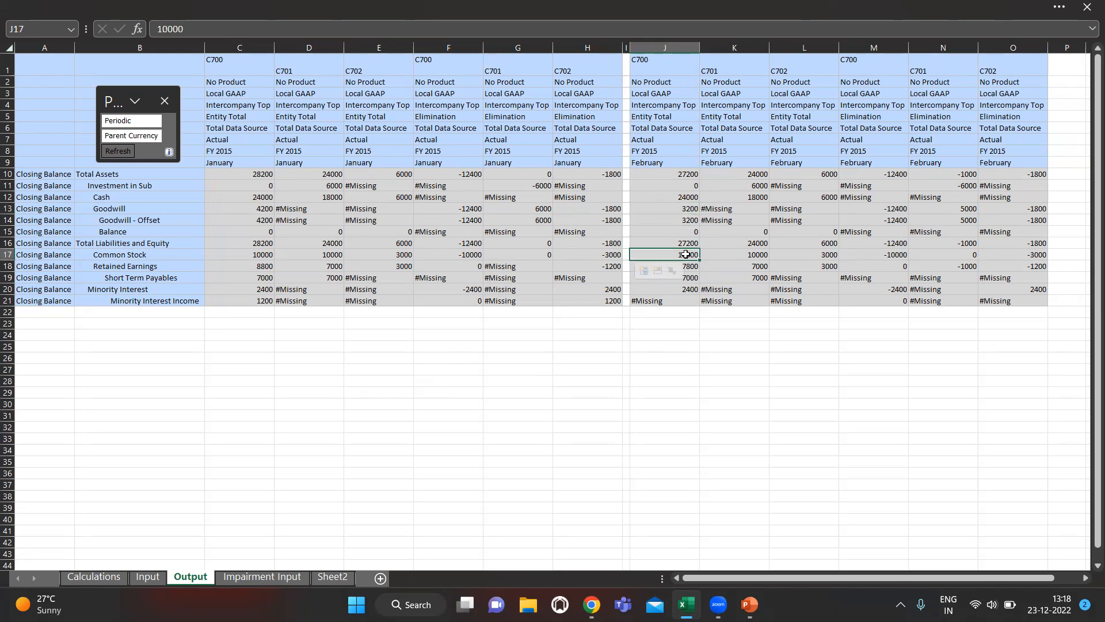
Step: Compare C700's February and January Retained Earnings on the Output sheet, making both values in J18 and C18 bold
left_click(689, 266)
key("Left")
key("Left")
key("Left")
key("Left")
key("Left")
key("Left")
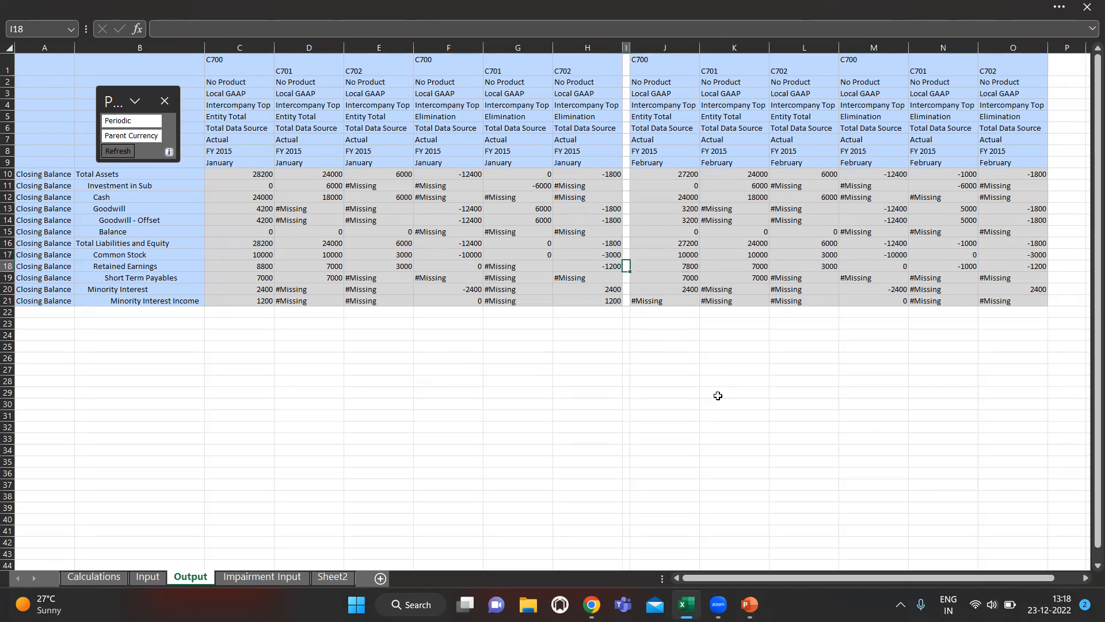
key("Right")
key("Right")
key("Right")
key("Right")
key("Right")
key("Right")
key("Right")
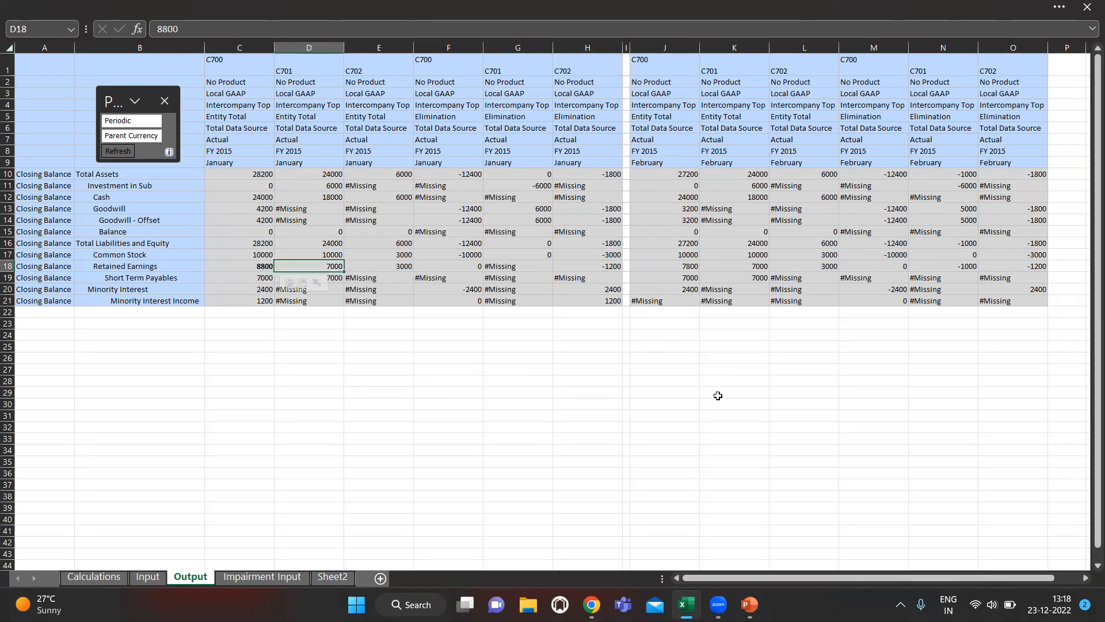
key("Left")
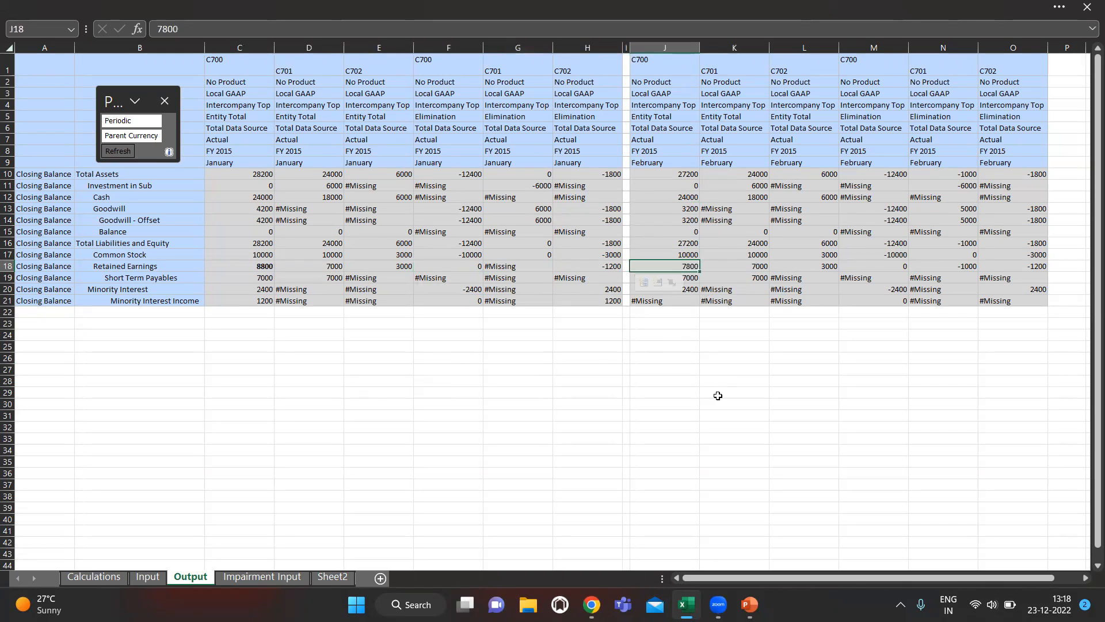
Step: Compare C700's February and January Goodwill - Offset on the Output sheet, making both values in J14 and C14 bold
key("Up")
key("Up")
key("Up")
key("Up")
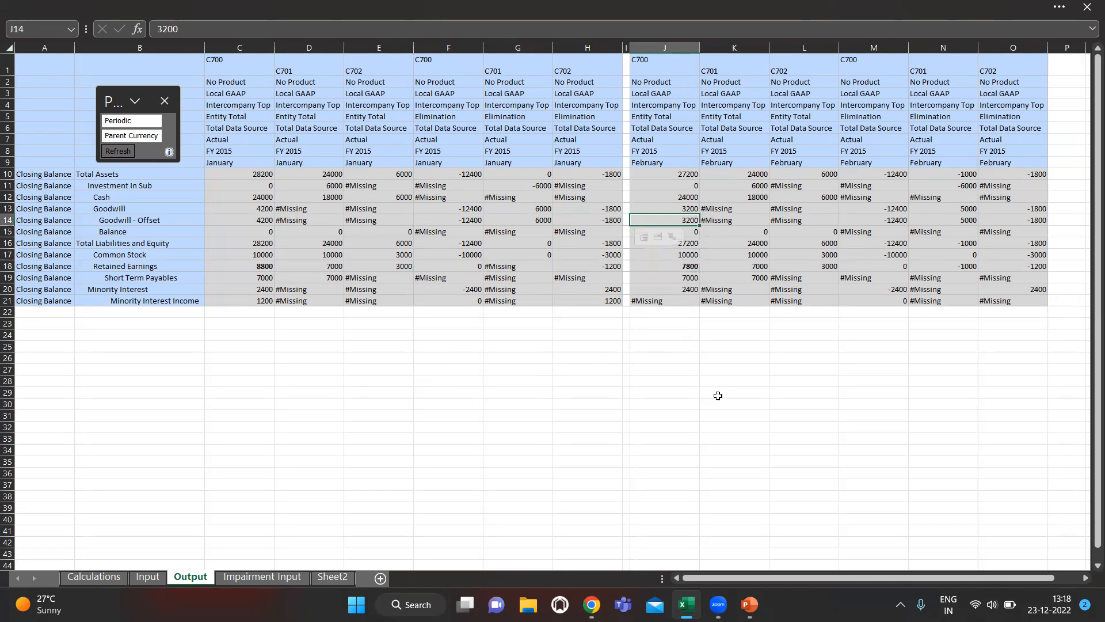
key("Left")
key("Left")
key("Left")
key("Left")
key("Left")
key("Left")
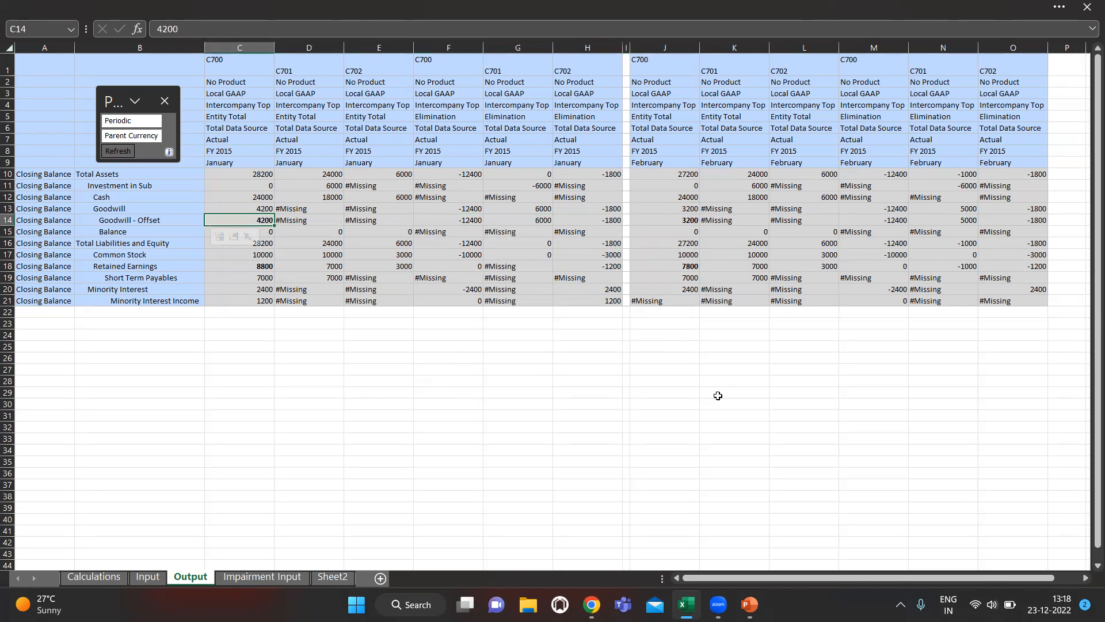
key("Right")
key("Right")
key("Right")
key("Right")
key("Right")
key("Right")
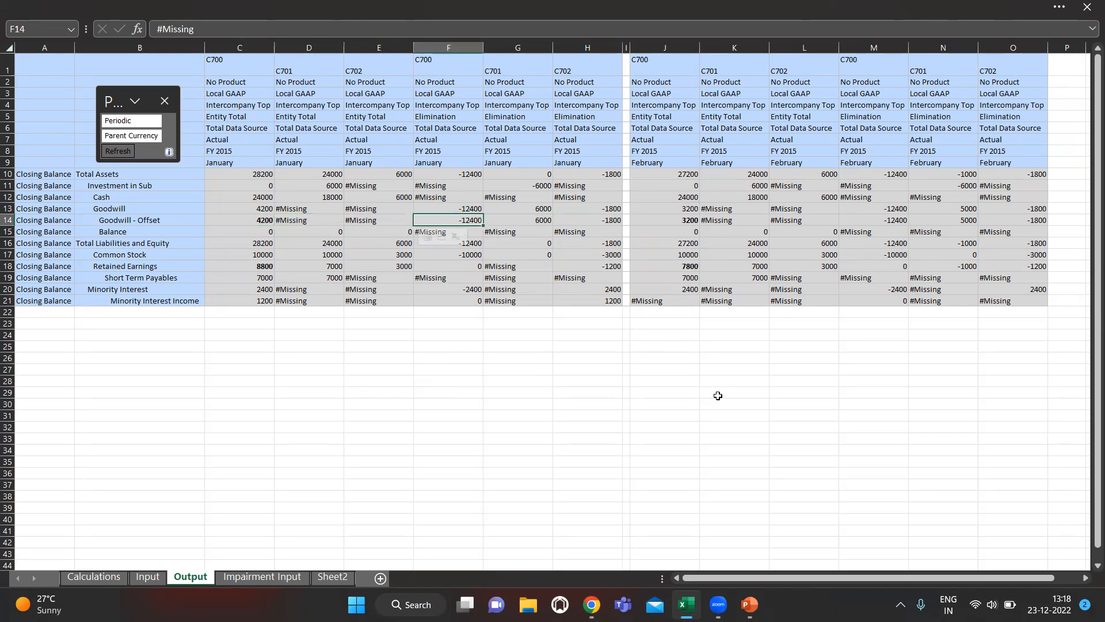
Step: Compare C700's Minority Interest between the January and February column blocks in row 20
key("Down")
key("Down")
key("Down")
key("Down")
key("Down")
key("Down")
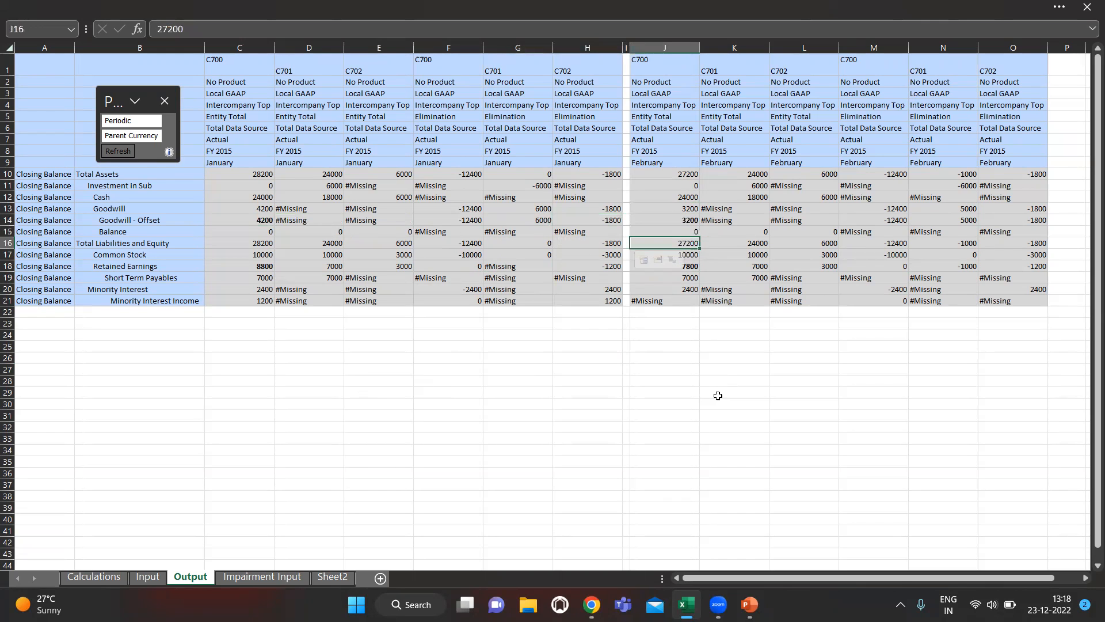
key("Left")
key("Left")
key("Left")
key("Left")
key("Left")
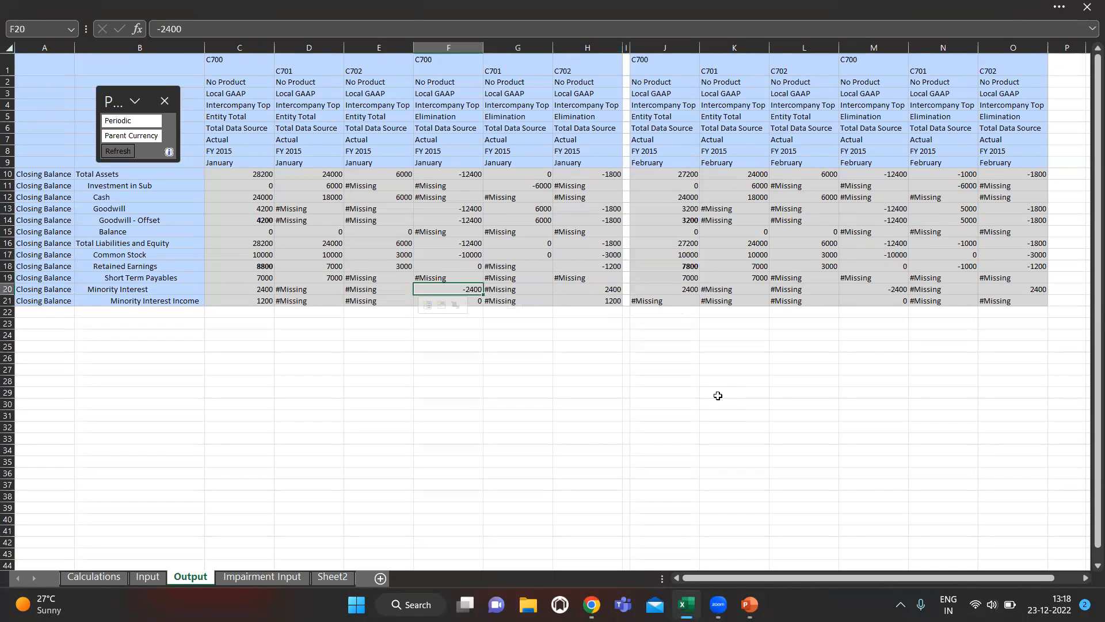
key("Right")
key("Right")
key("Right")
key("Right")
key("Right")
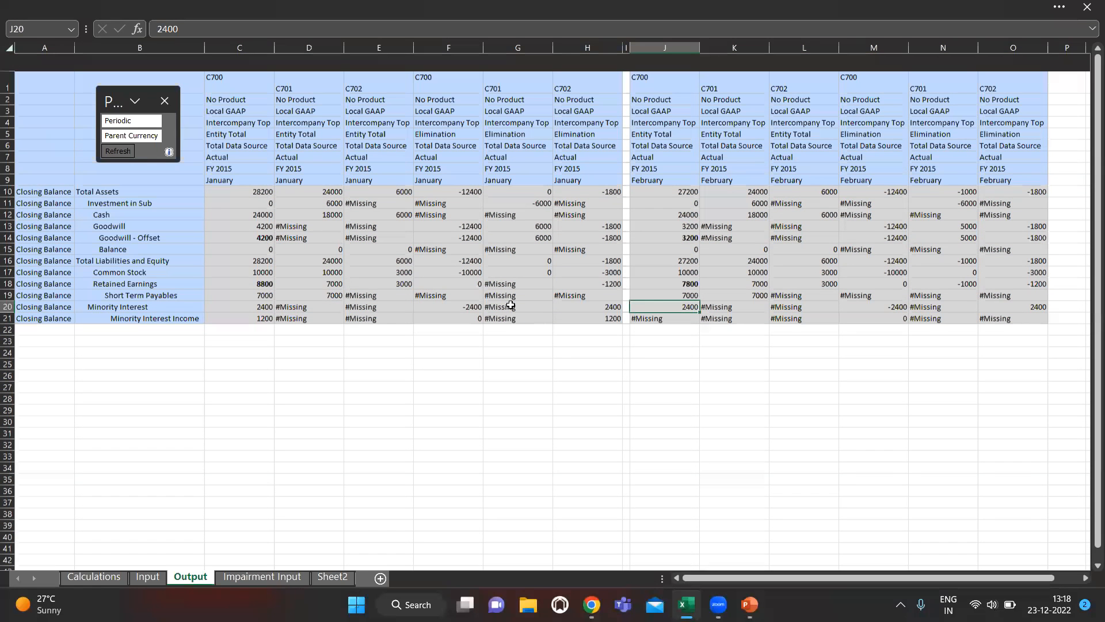
Step: Examine the January elimination amounts for Common Stock in F17 and H17 and for Investment in Sub in G11
scroll(540, 308, "up", 1)
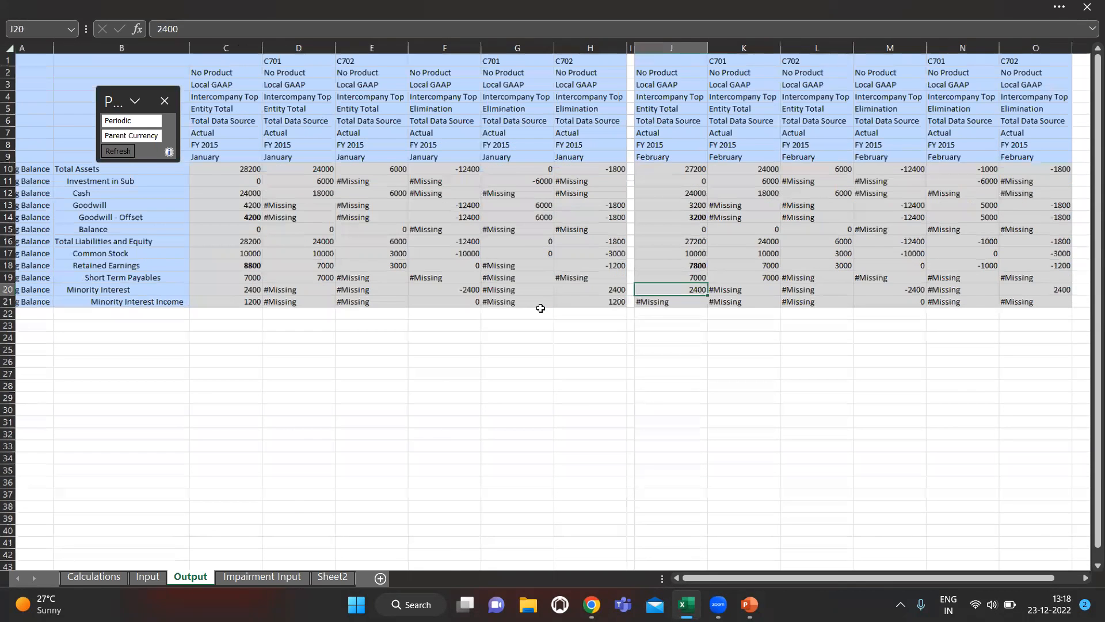
scroll(536, 282, "up", 1)
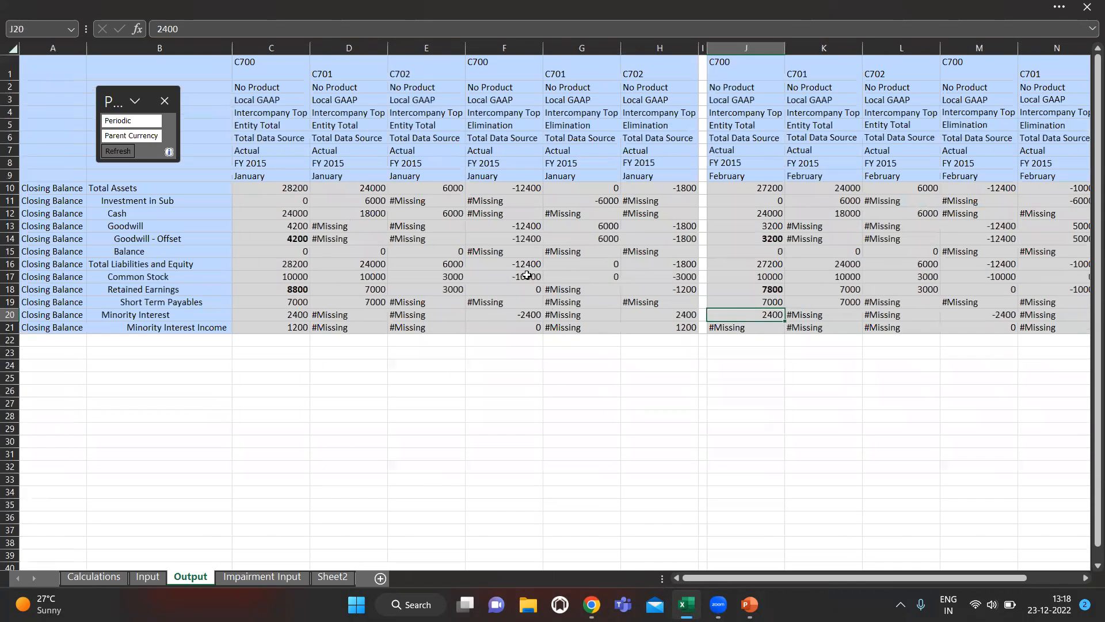
left_click(527, 275)
left_click(653, 272)
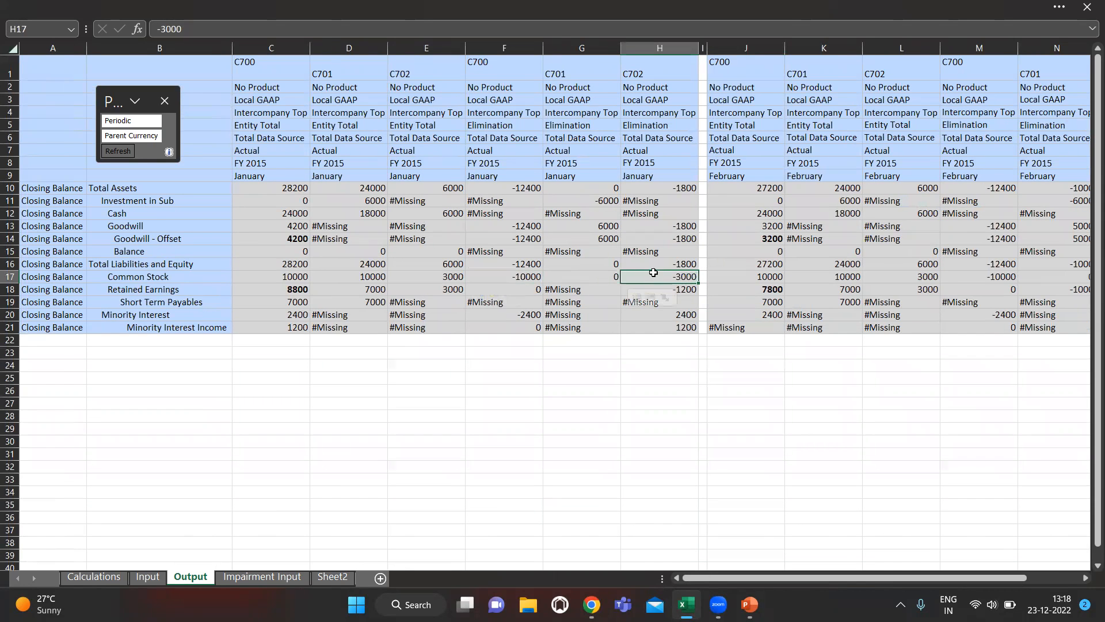
left_click(586, 203)
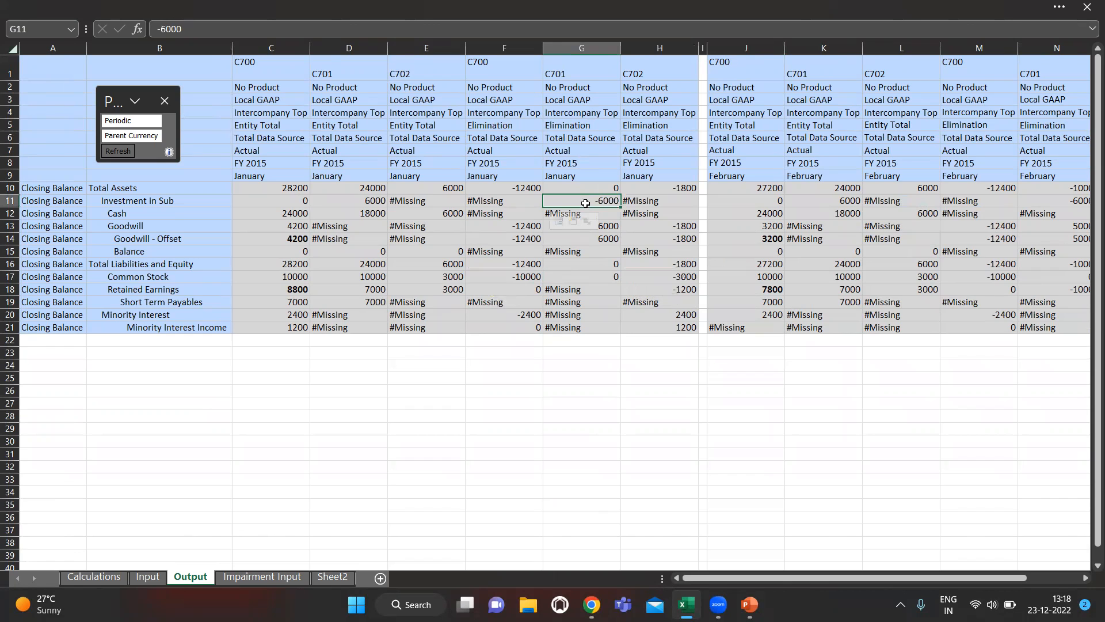
Step: Examine C701's February elimination amounts for Goodwill - Offset in N14 and Total Liabilities and Equity in N16
scroll(601, 231, "right", 1)
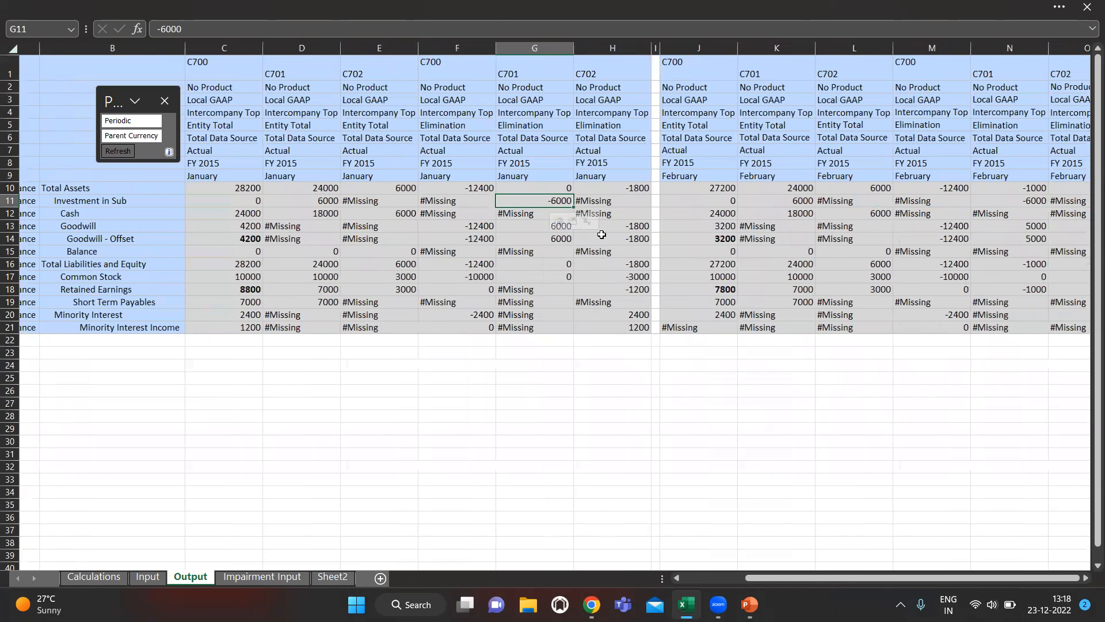
scroll(602, 235, "right", 3)
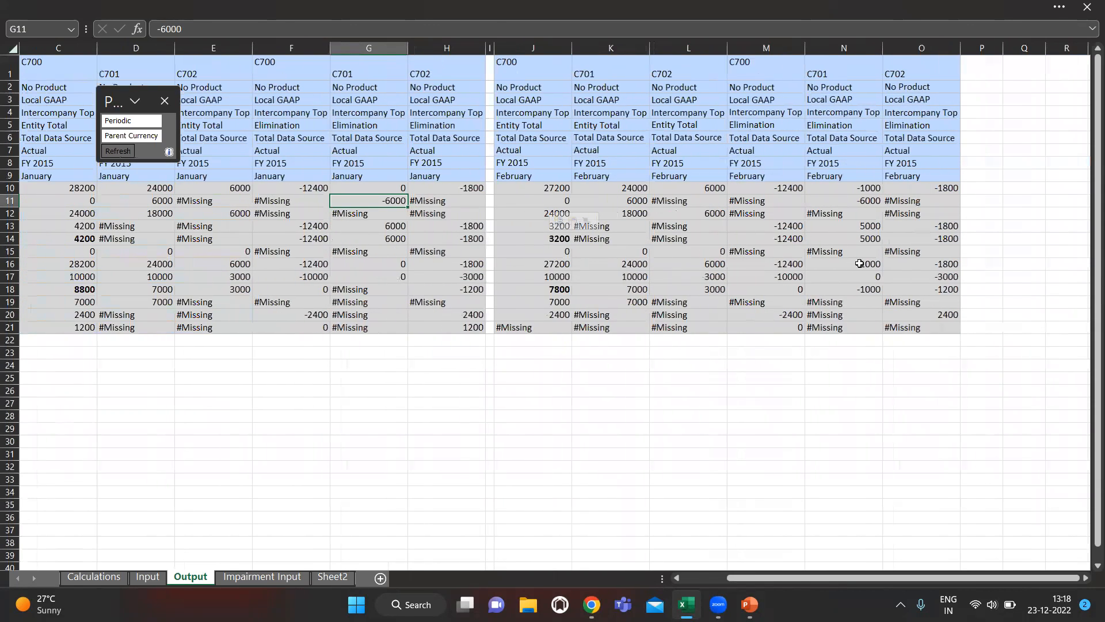
left_click(859, 263)
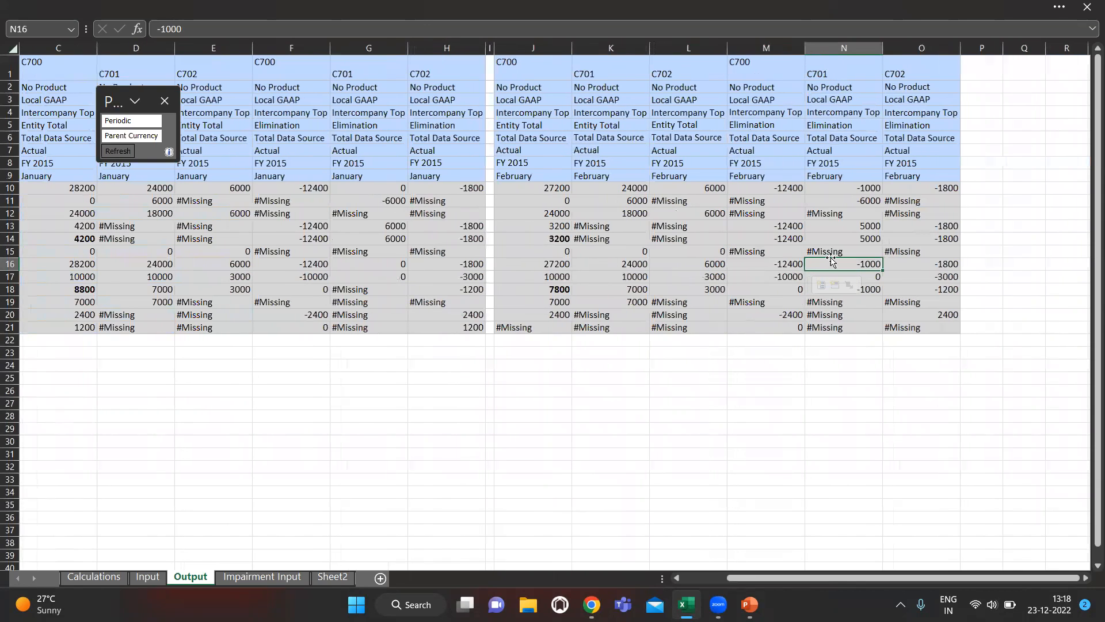
left_click(859, 236)
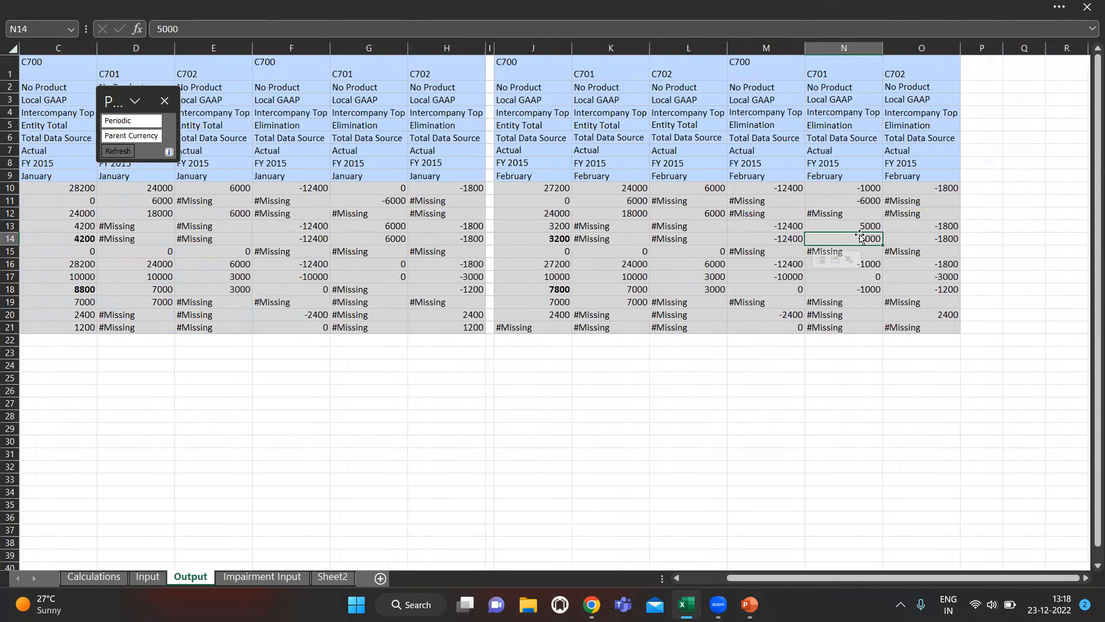
left_click(875, 263)
scroll(805, 277, "left", 2)
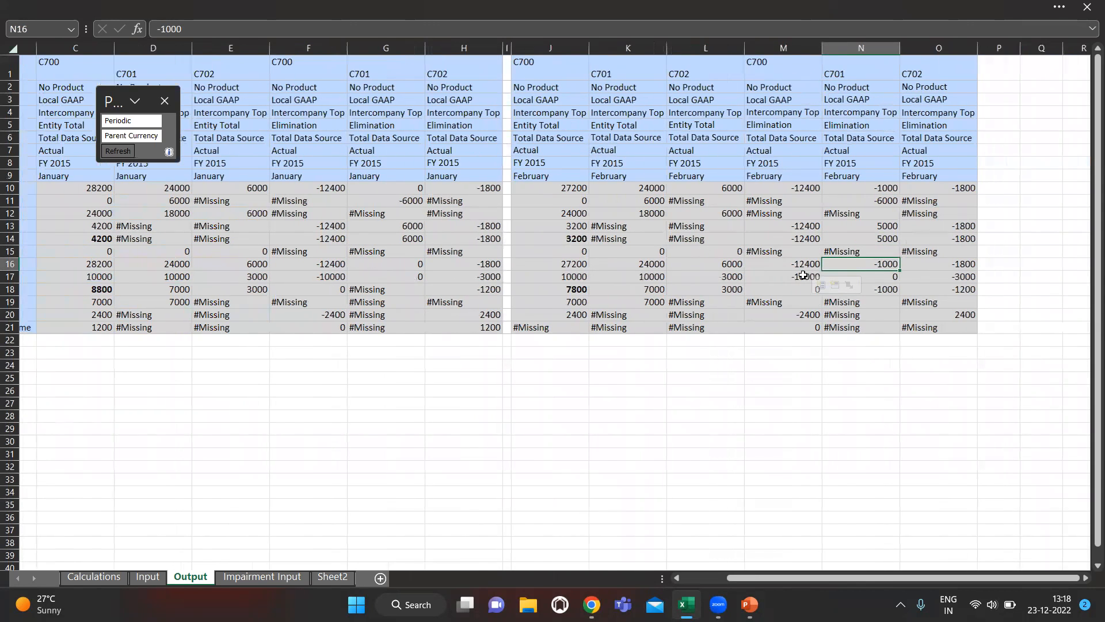
Step: Review the January and February entity total and elimination balances for C700, C701 and C702 across the Output sheet
scroll(639, 298, "left", 2)
scroll(638, 298, "up", 4)
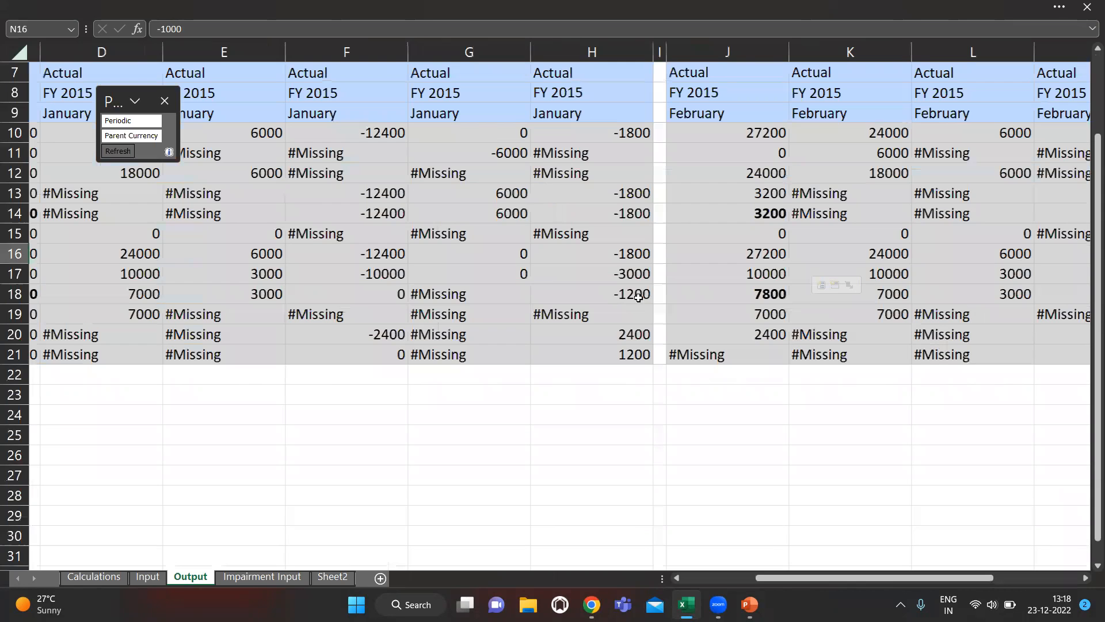
scroll(638, 300, "up", 2)
scroll(639, 299, "left", 1)
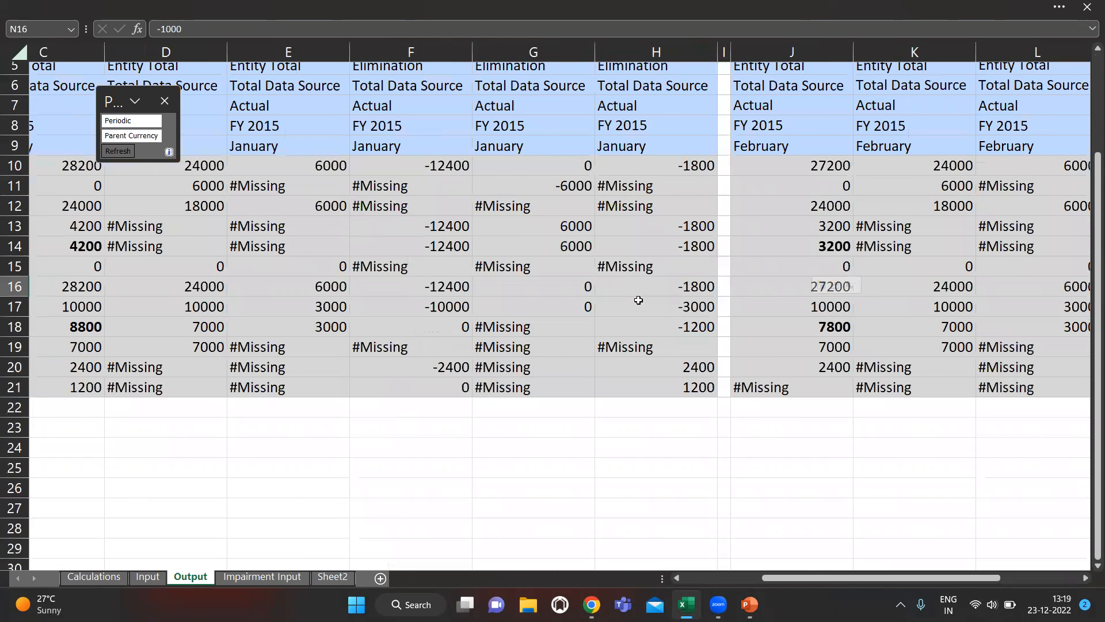
scroll(496, 262, "left", 1)
scroll(495, 262, "up", 1)
scroll(495, 262, "down", 1)
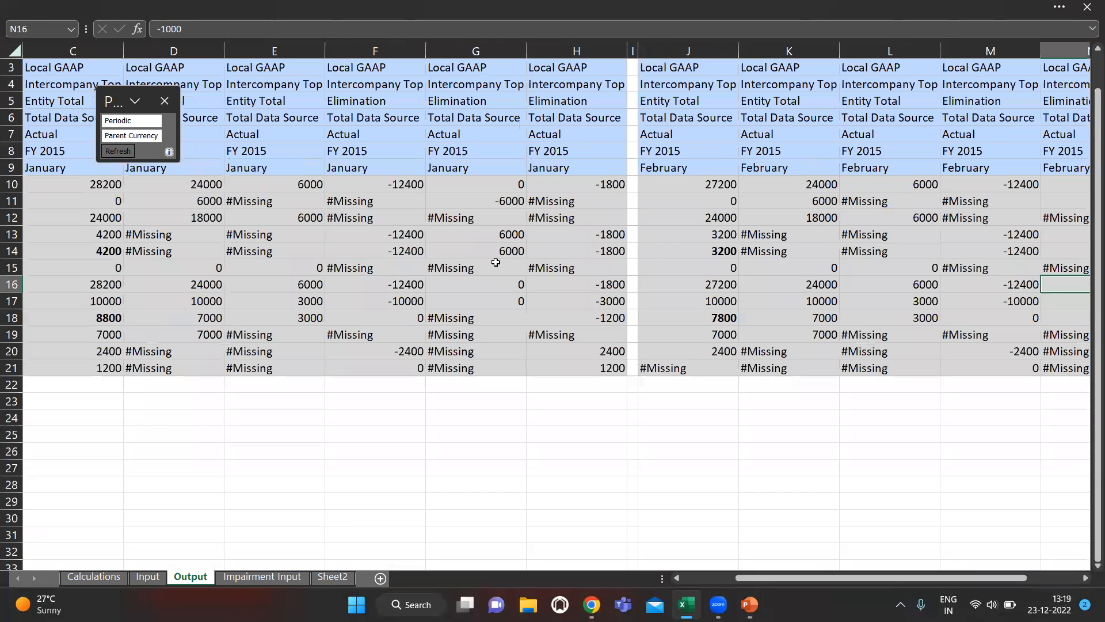
scroll(496, 262, "up", 2)
scroll(495, 262, "left", 2)
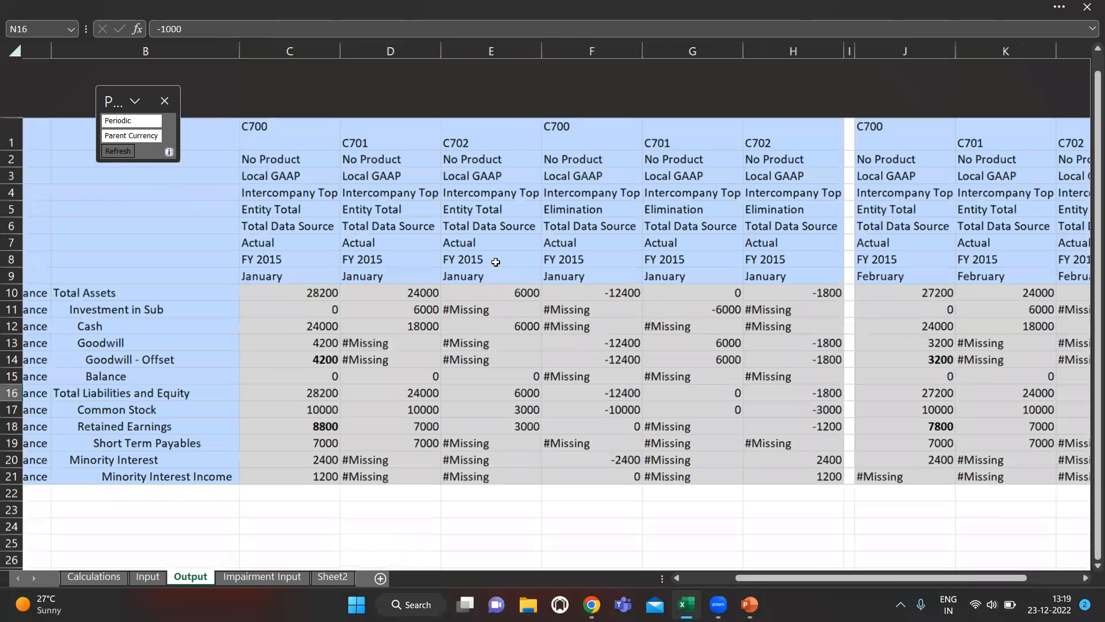
scroll(496, 262, "down", 1)
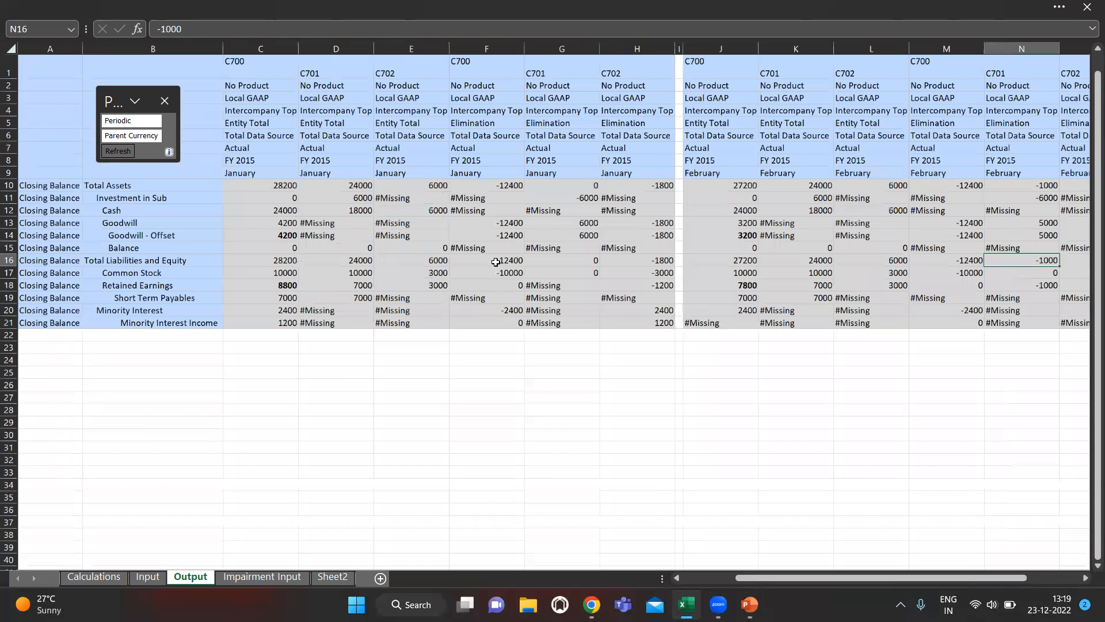
Step: Examine the January goodwill impairment balance sheet and its working notes on the Calculations sheet
left_click(93, 576)
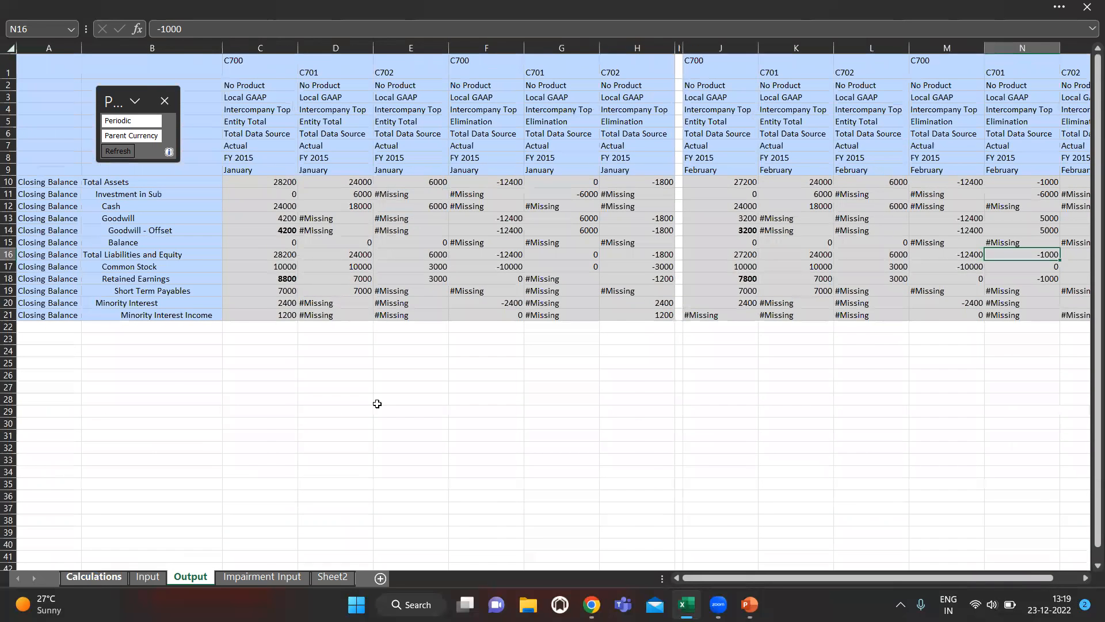
scroll(376, 405, "up", 8)
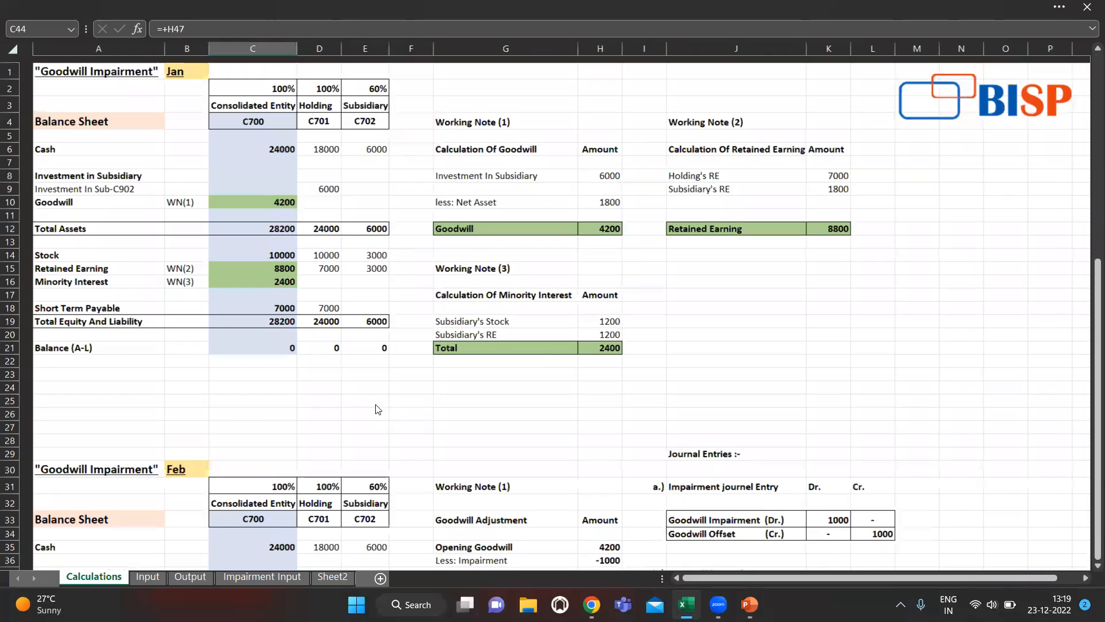
Step: Switch to the PowerPoint slide show at the Impairment of Goodwill title slide and open the Zoom meeting options
key("alt+Tab")
key("alt+Tab")
key("alt+Tab")
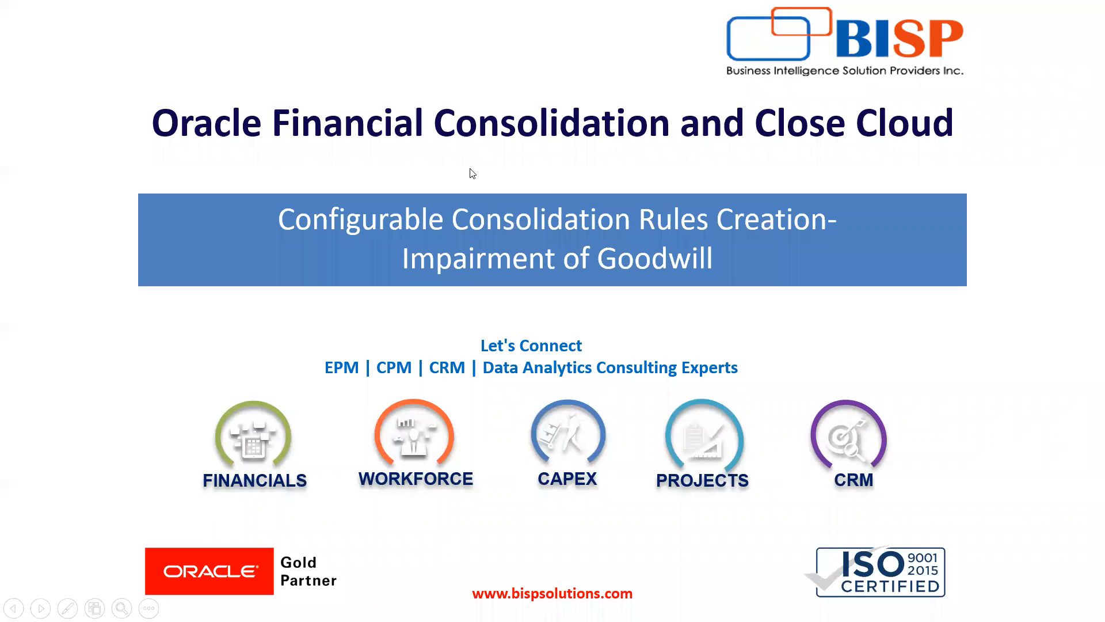
left_click(848, 30)
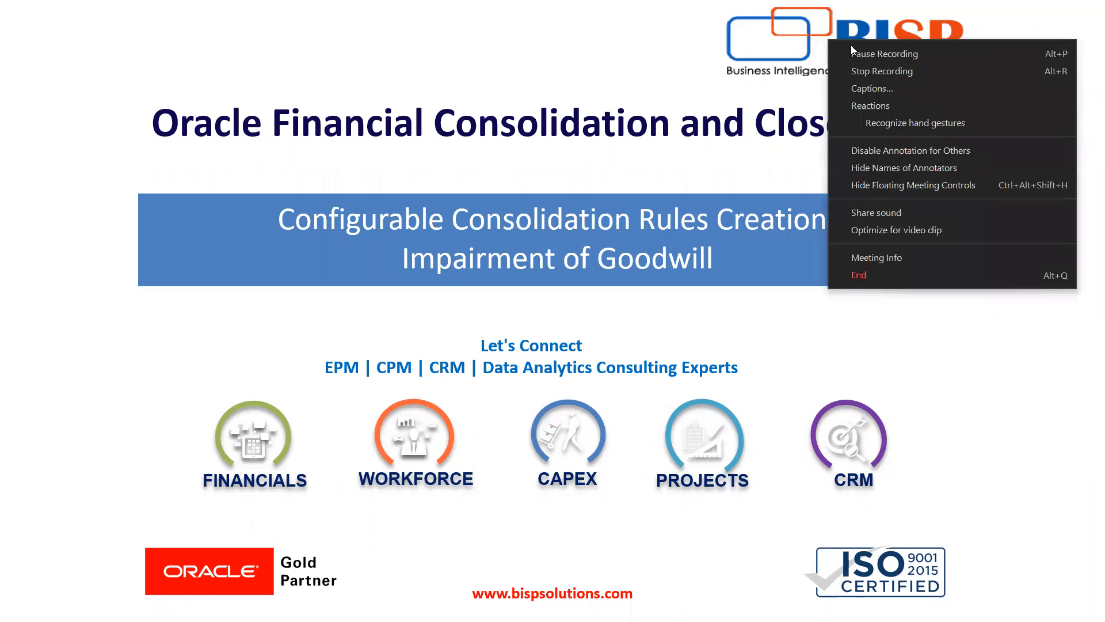